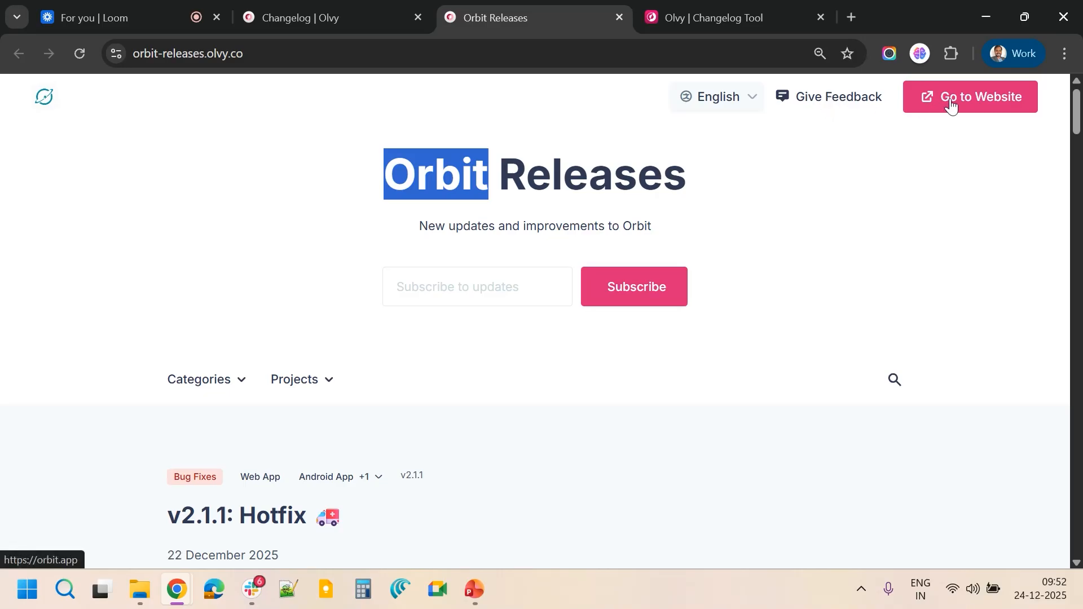
click(477, 293)
click(415, 268)
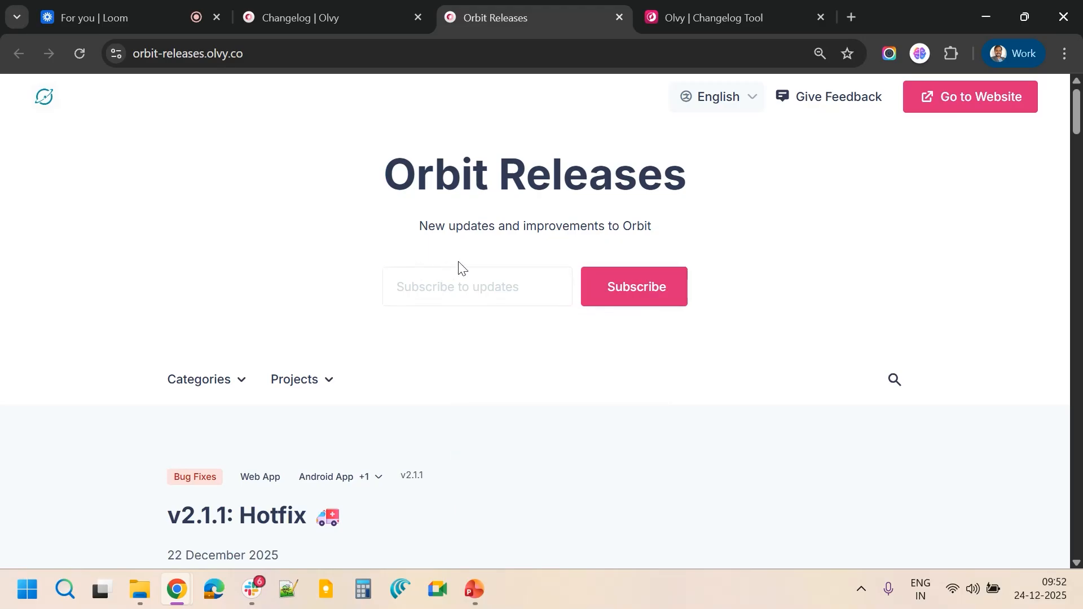
Switch the releases page language to Spanish and scroll through the translated entries
click(747, 103)
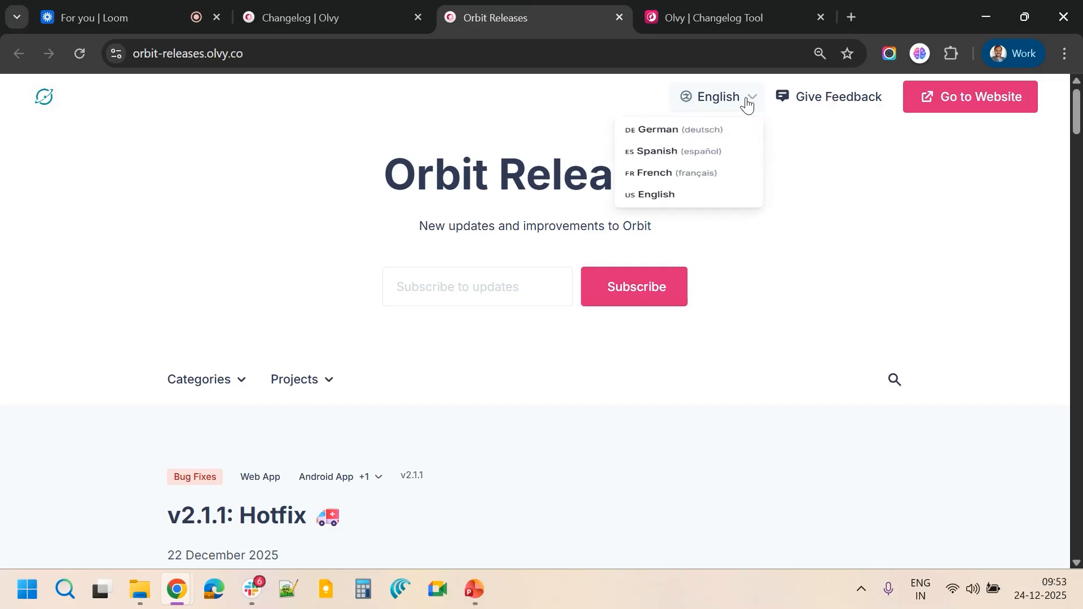
click(670, 162)
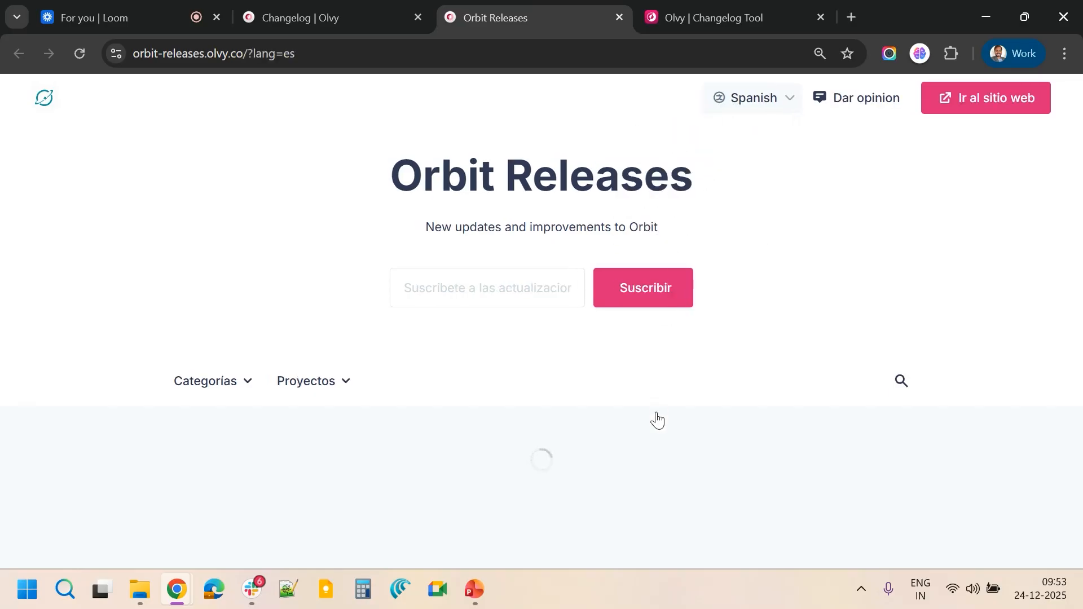
scroll(656, 414, down, 8)
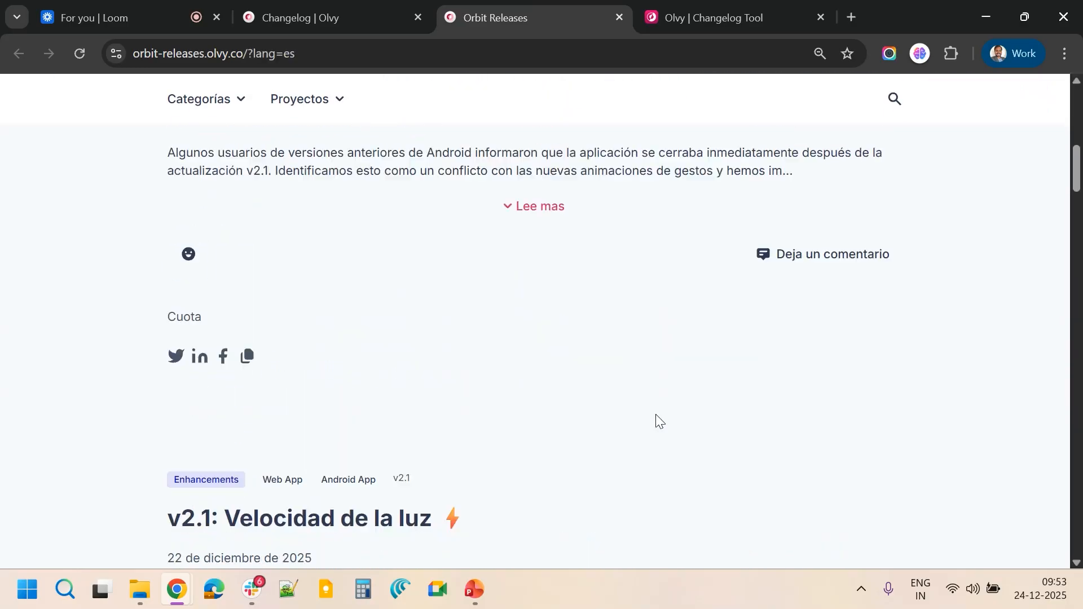
scroll(656, 413, up, 9)
Switch the releases page language back to English
click(756, 105)
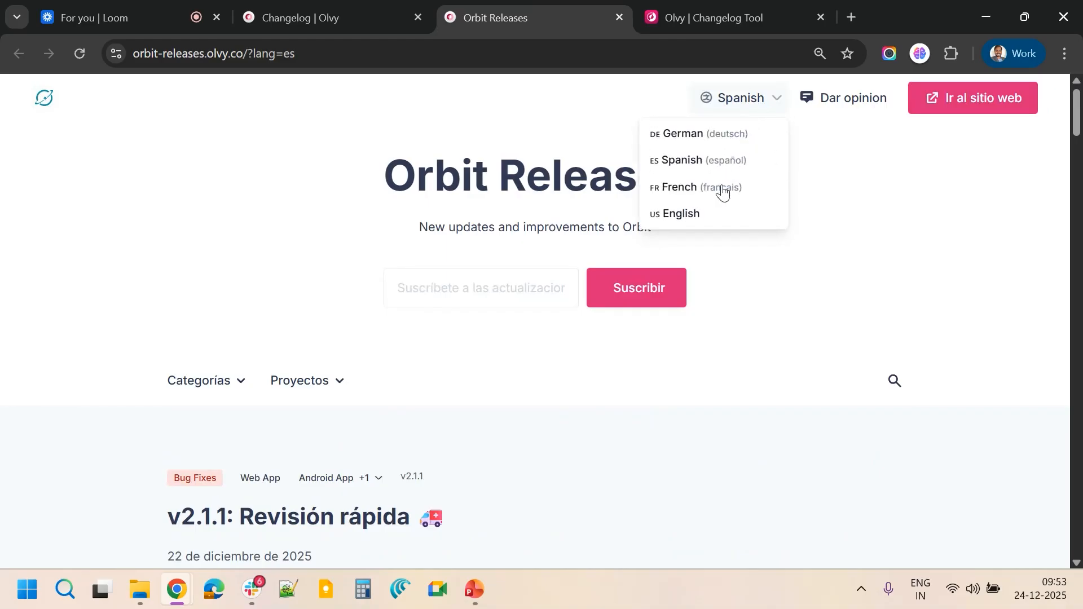
click(699, 215)
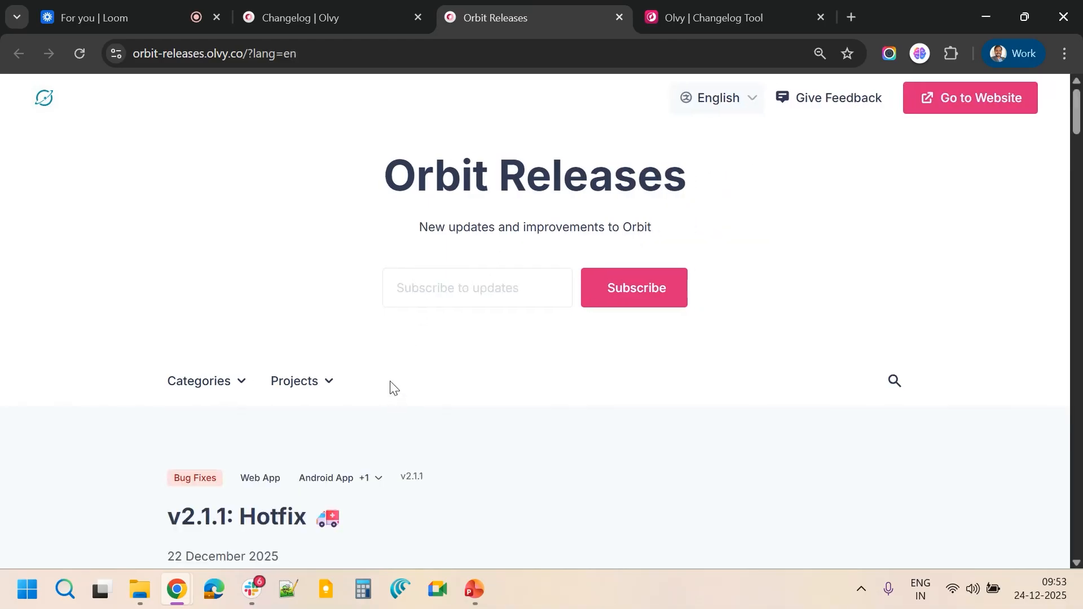
scroll(394, 388, down, 2)
scroll(392, 388, up, 1)
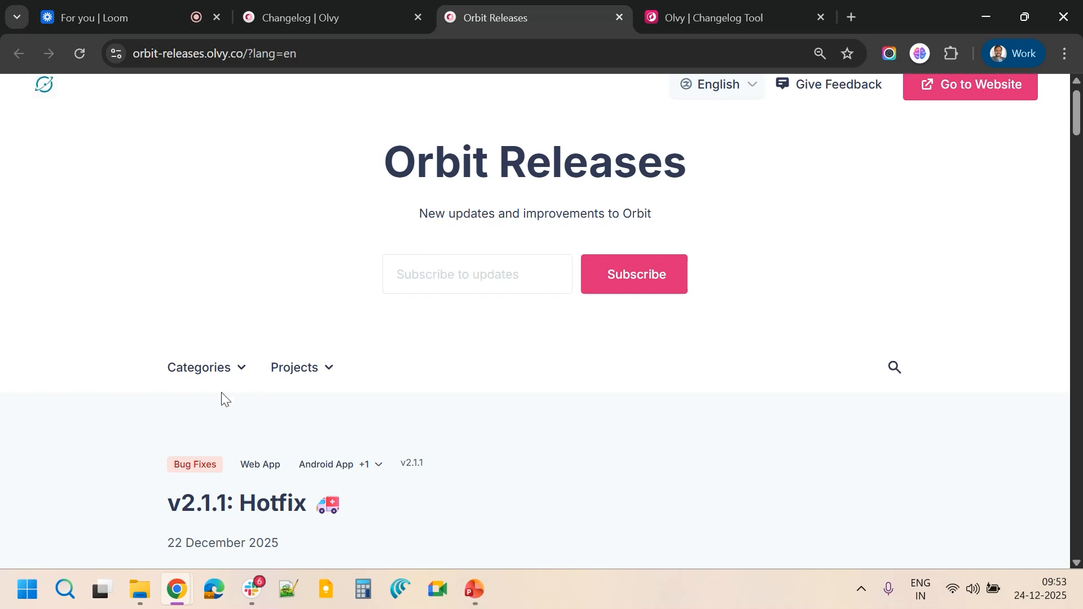
Scroll through the v2.1.1 Hotfix release entry and examine its date and details
scroll(315, 427, down, 5)
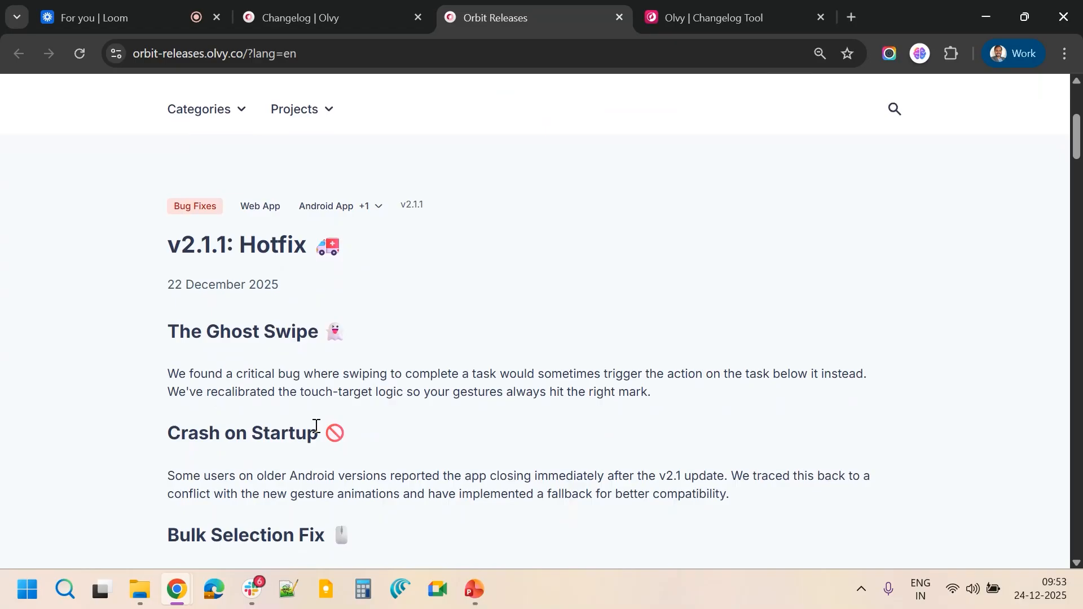
scroll(316, 426, down, 3)
scroll(316, 426, up, 2)
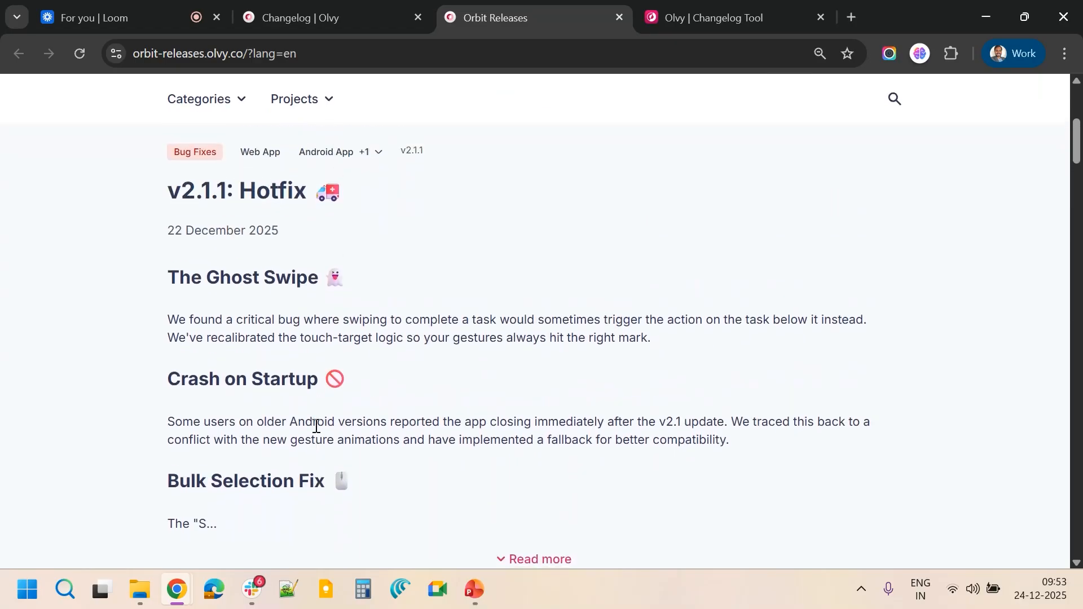
scroll(316, 426, down, 1)
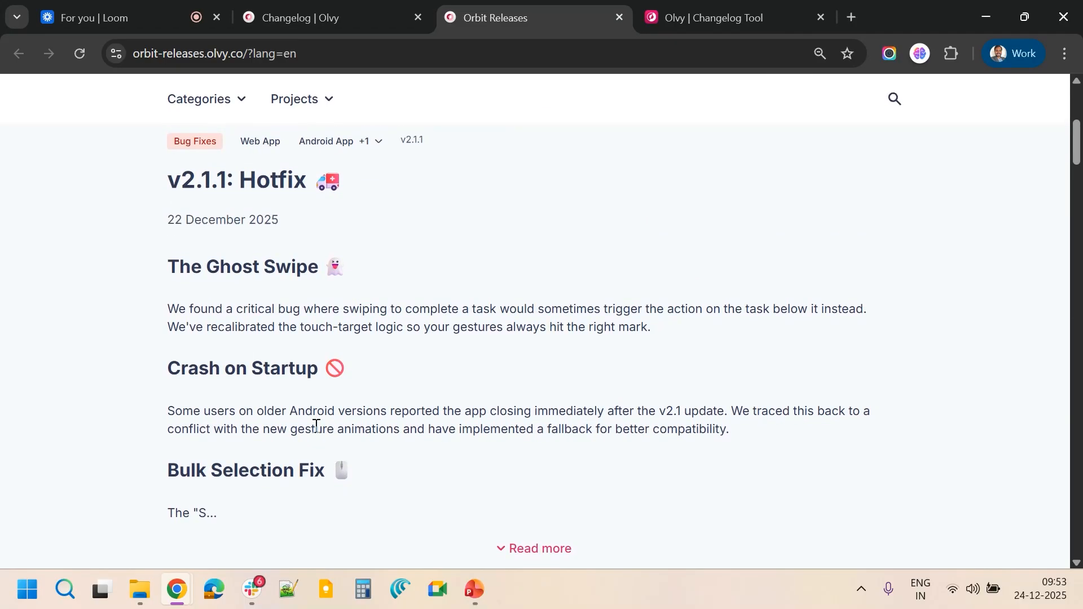
scroll(316, 427, down, 1)
scroll(316, 427, up, 1)
scroll(314, 426, down, 1)
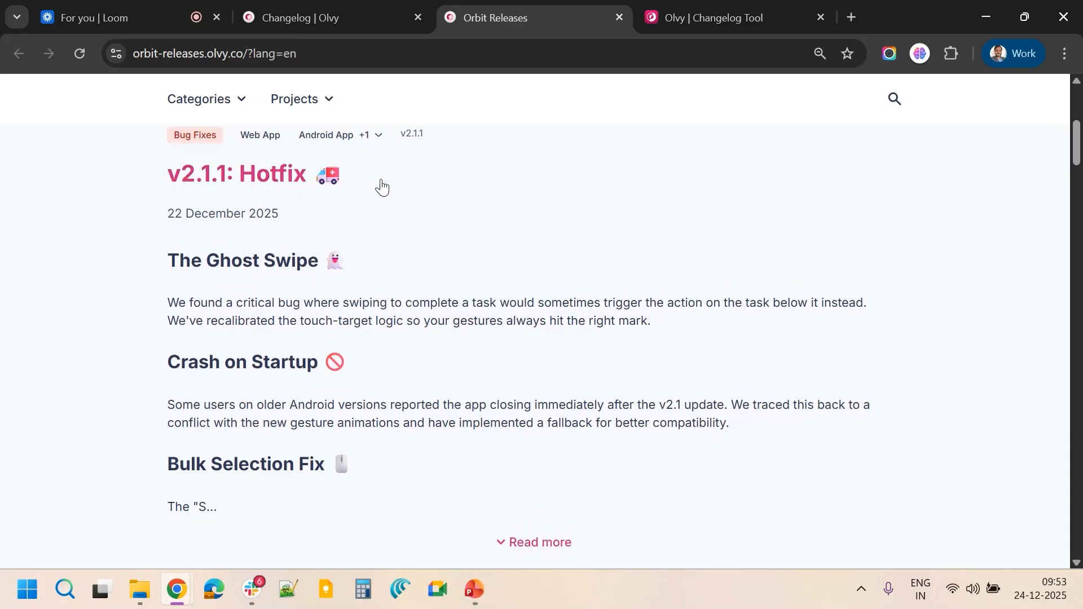
drag(179, 217, 263, 221)
scroll(287, 219, up, 1)
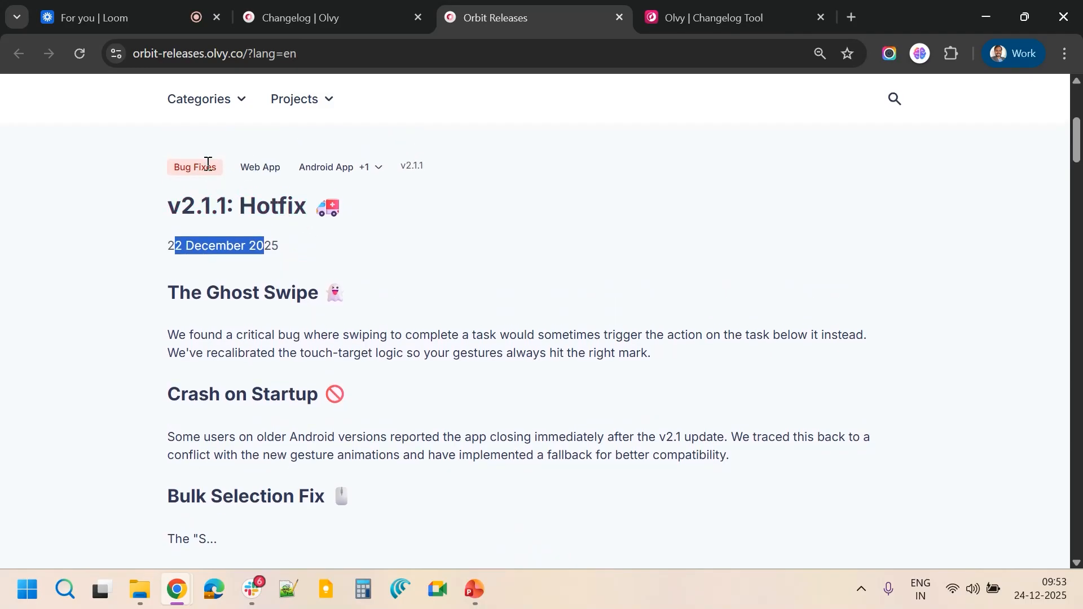
Expand the v2.1.1 Hotfix entry's additional projects list and close it again
click(374, 167)
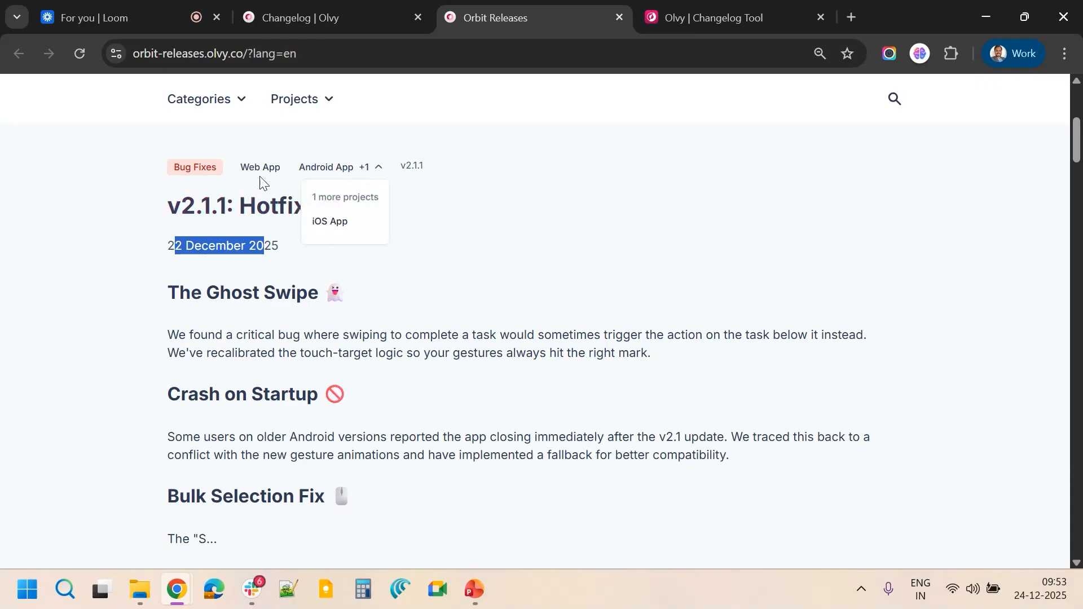
click(433, 212)
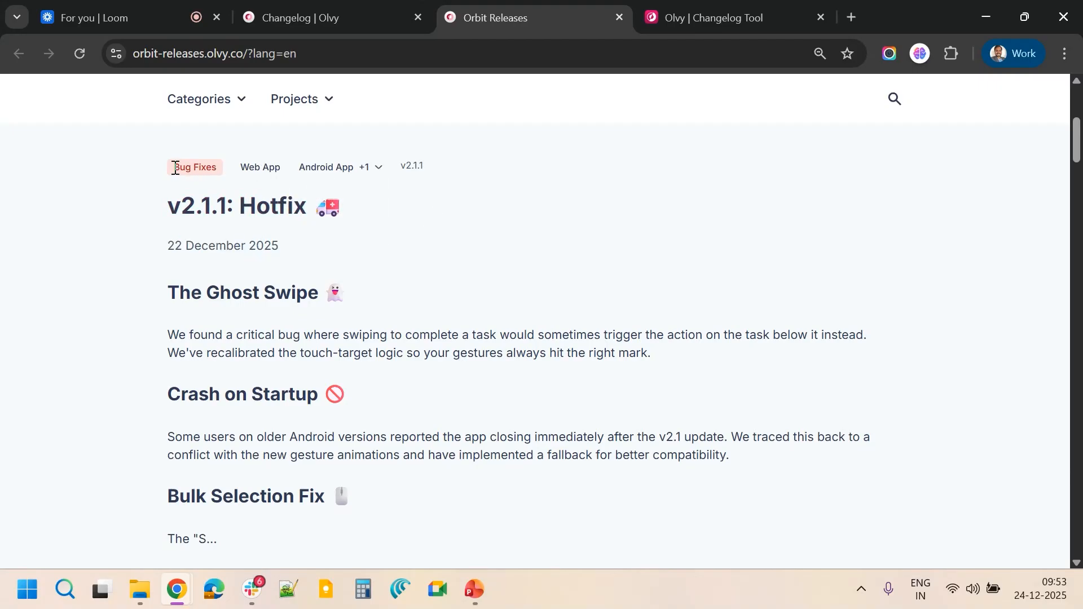
drag(175, 168, 199, 169)
Open the feedback box under the Hotfix entry and submit the comment 'This good, I like it'
scroll(301, 418, down, 1)
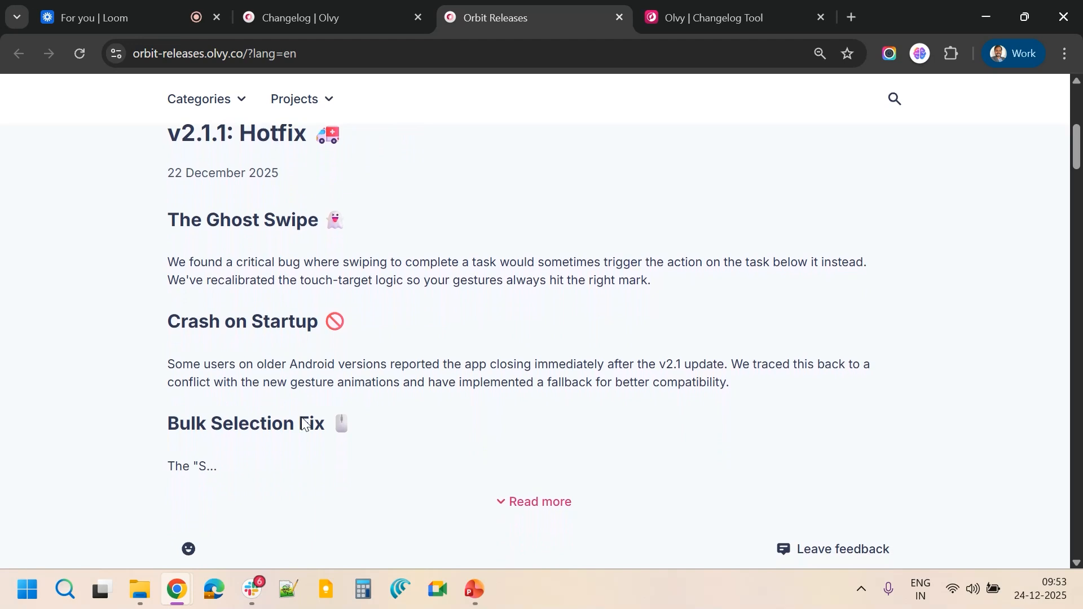
scroll(508, 502, down, 3)
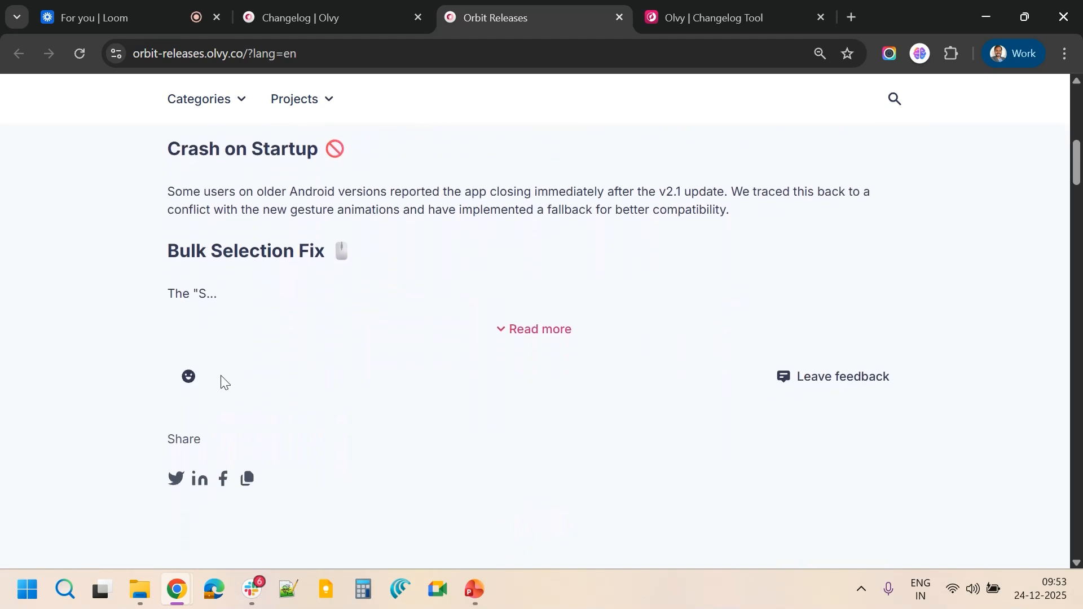
mouse_move(181, 384)
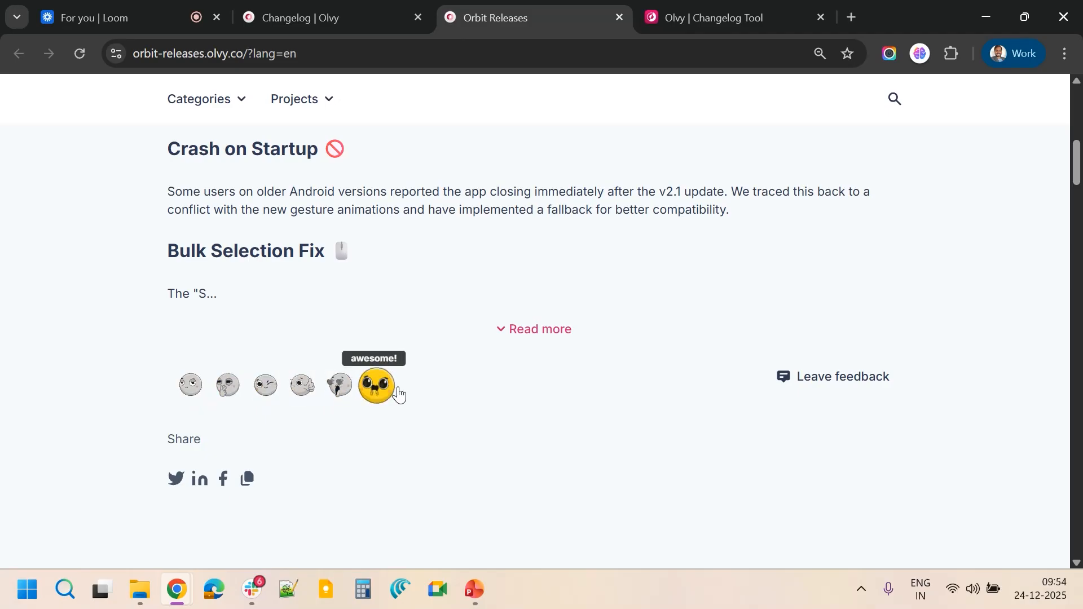
click(822, 379)
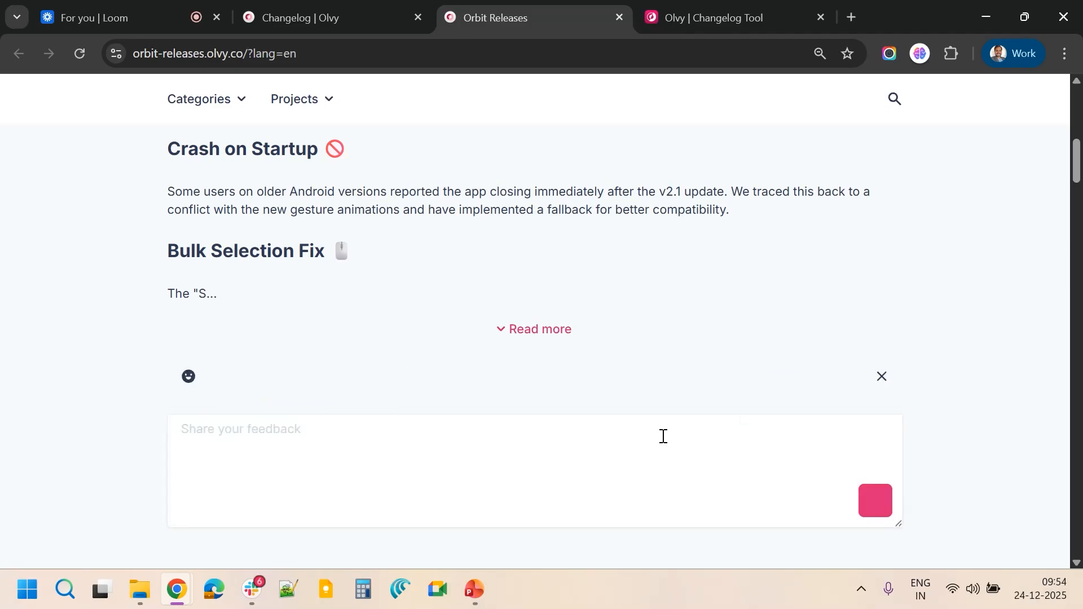
click(358, 438)
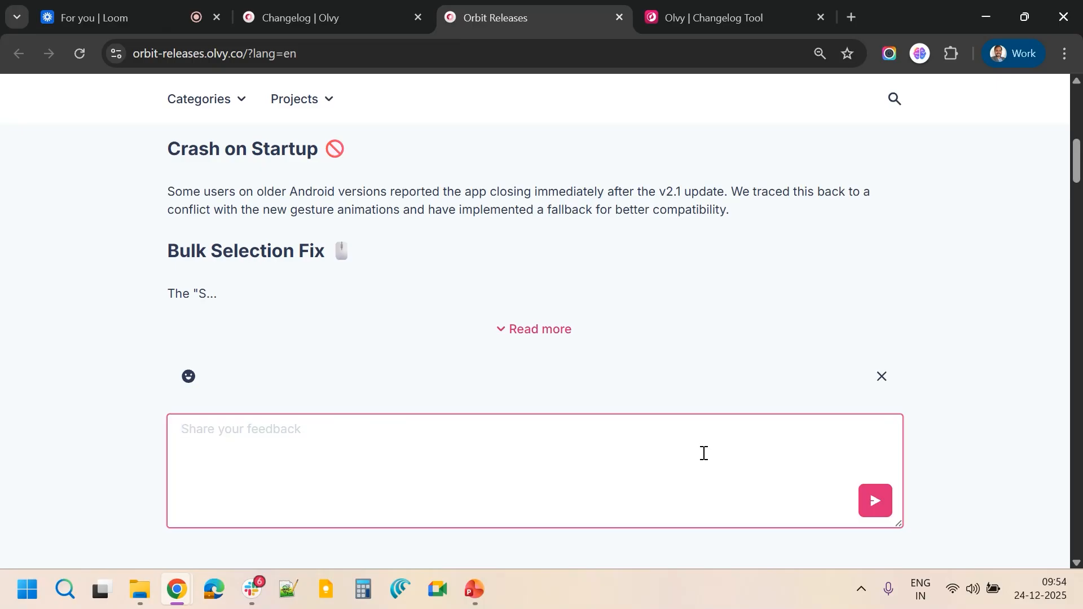
text(Ths)
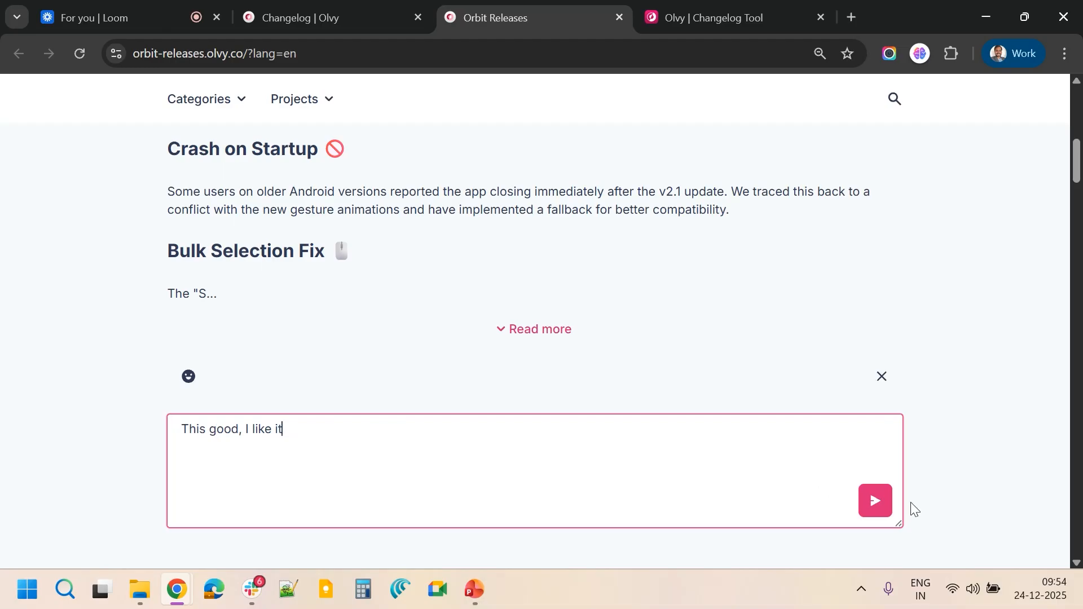
click(875, 500)
Send the feedback with the contact e-mail address
scroll(519, 412, down, 1)
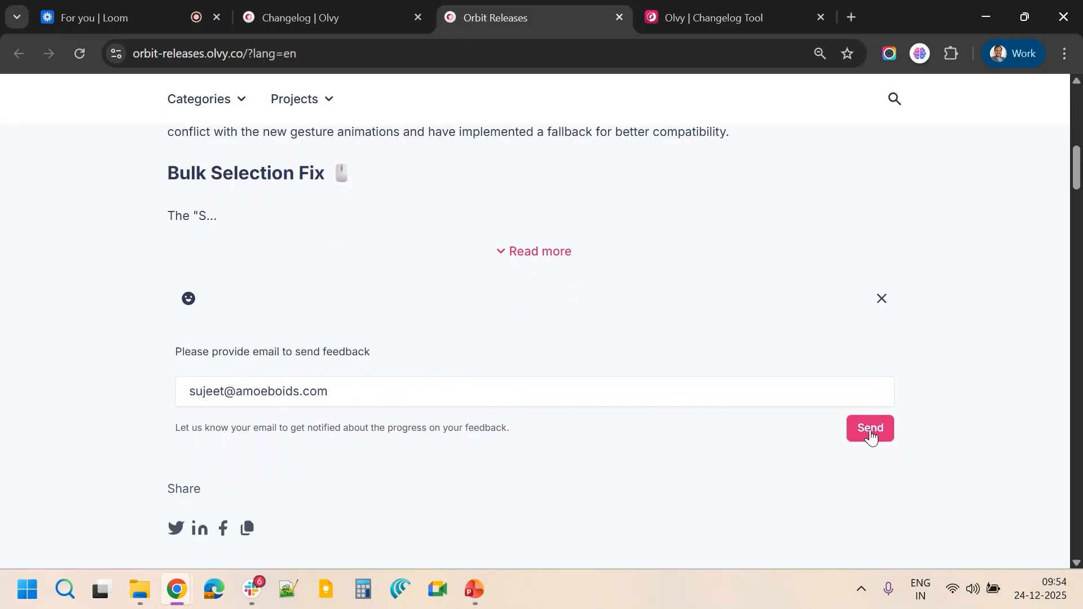
click(871, 431)
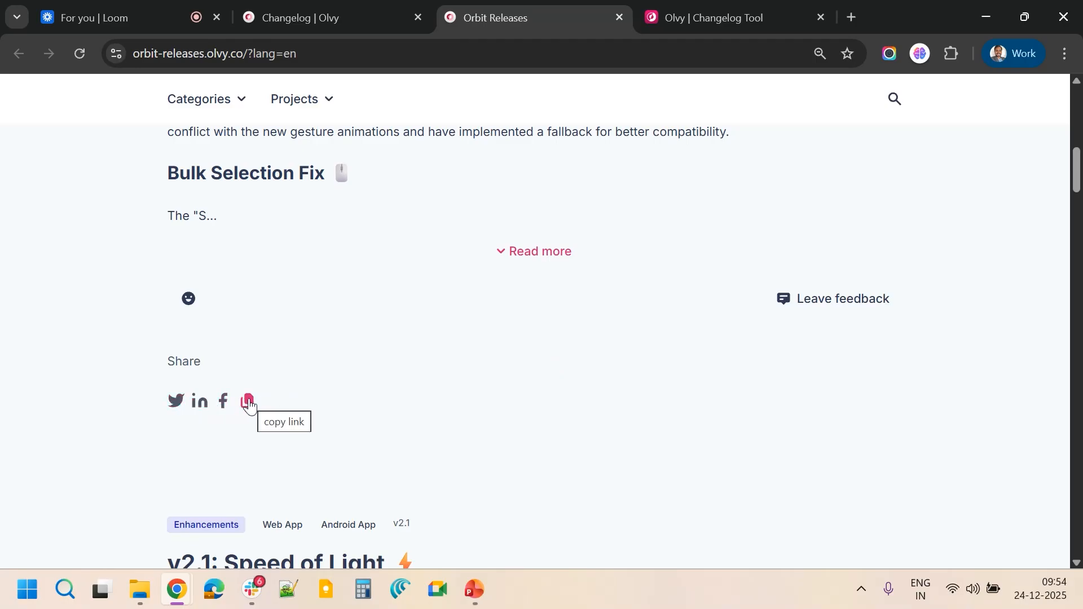
Open the v2.1.1 Hotfix release's own page, read it, and return to the releases list
scroll(346, 372, up, 6)
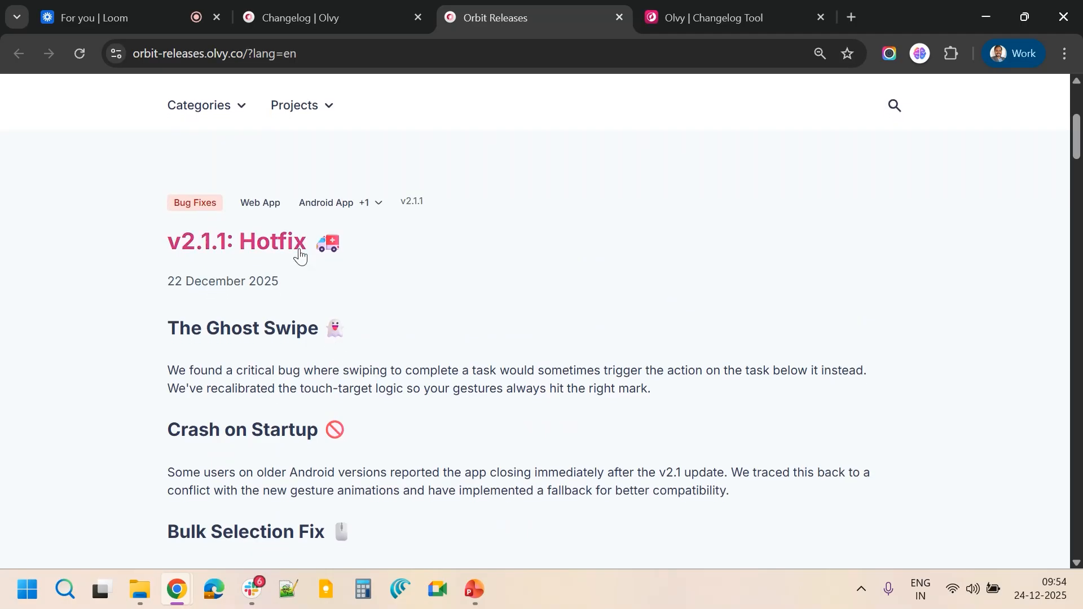
click(291, 248)
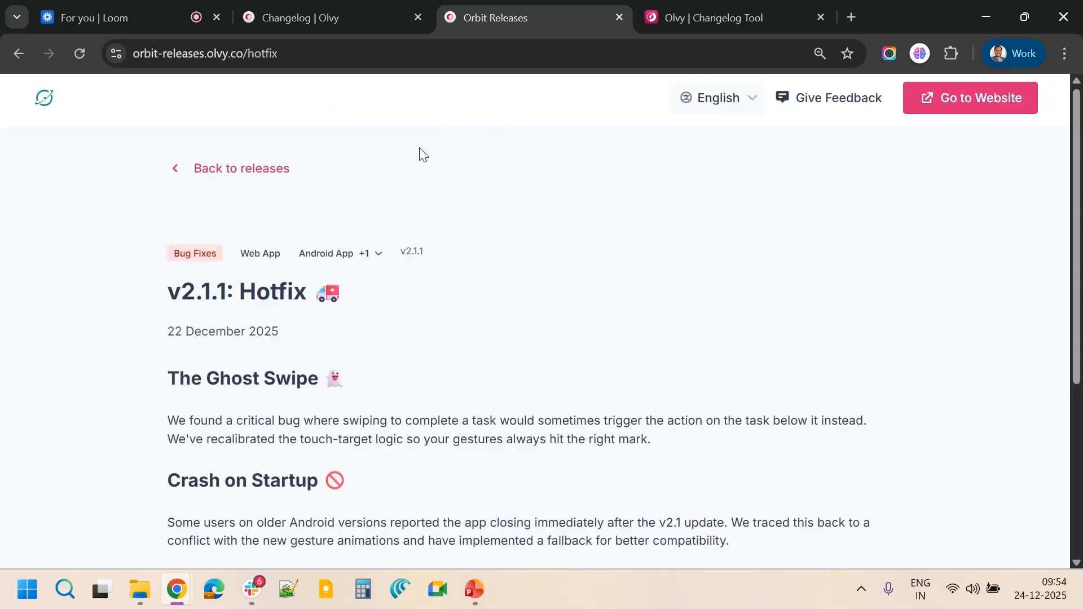
click(273, 54)
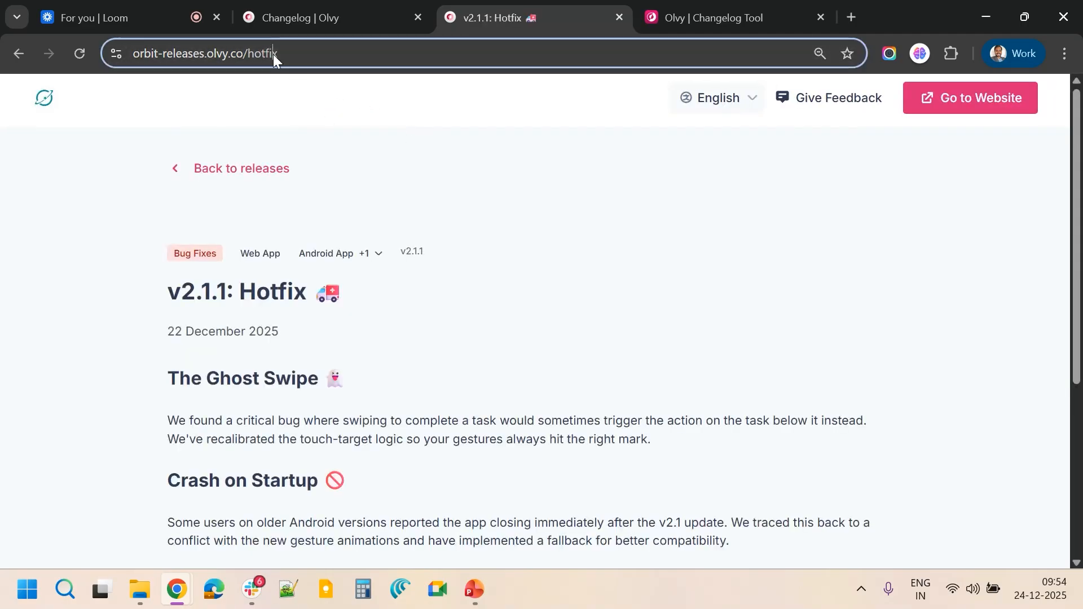
click(140, 412)
scroll(141, 413, down, 5)
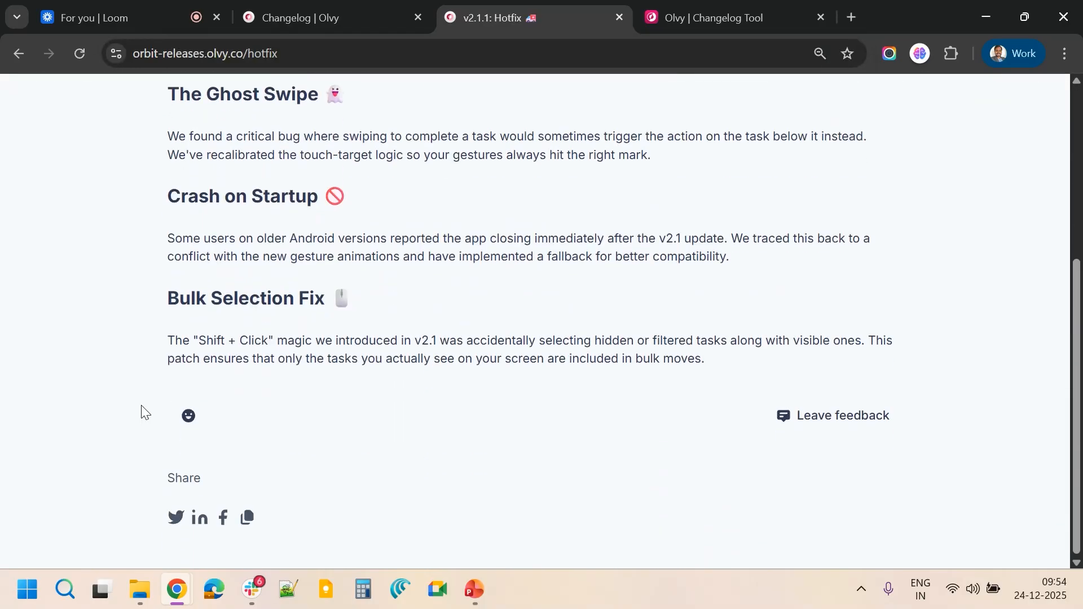
scroll(141, 413, up, 5)
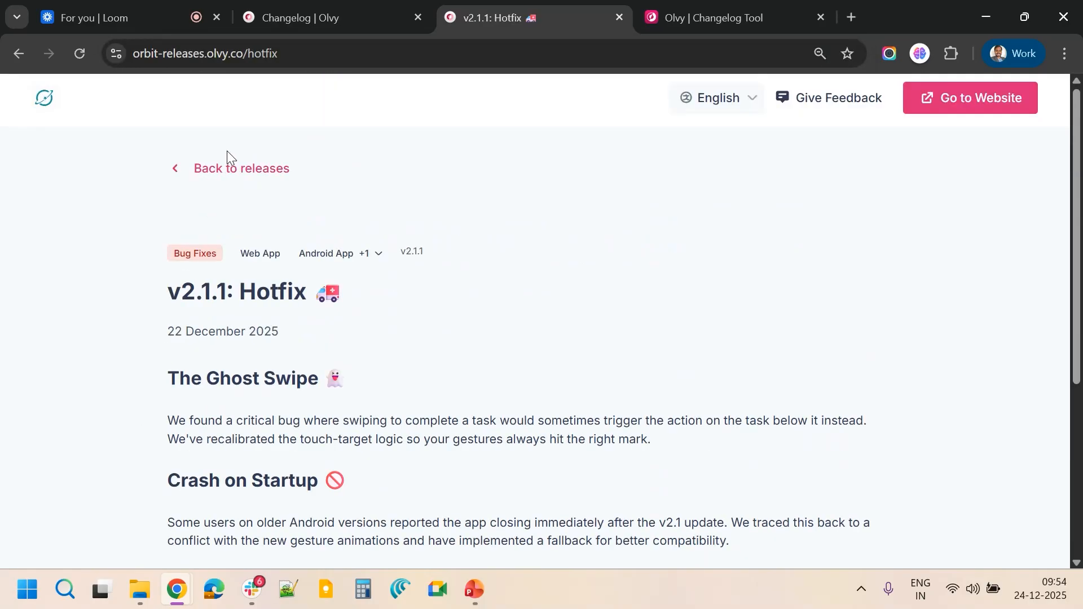
click(227, 168)
Scroll through the v2.1 Speed of Light and v2.0 Deep Space release entries
scroll(295, 346, down, 10)
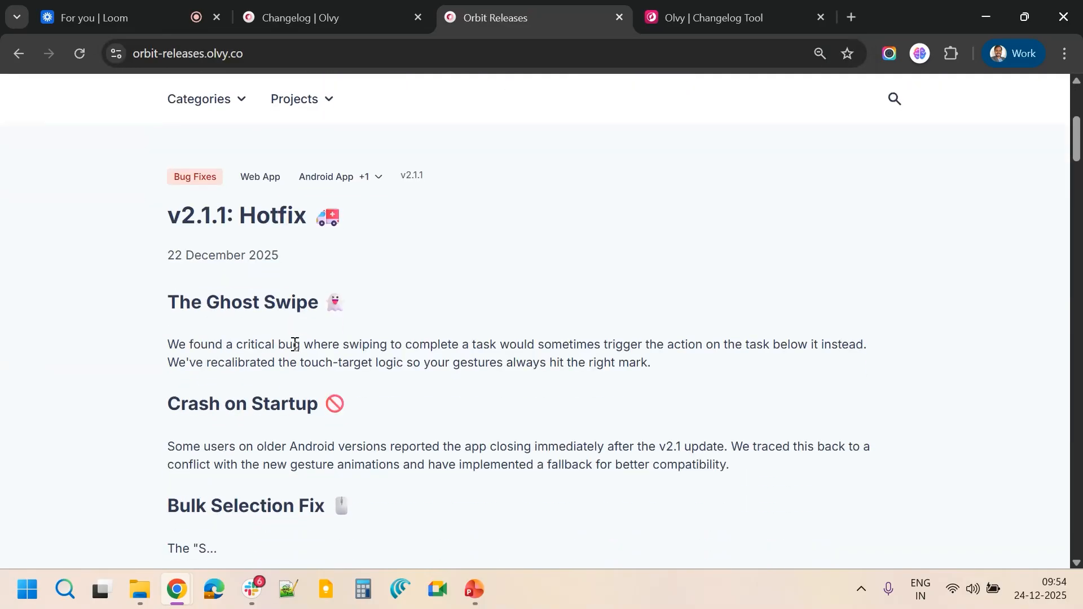
scroll(295, 344, down, 7)
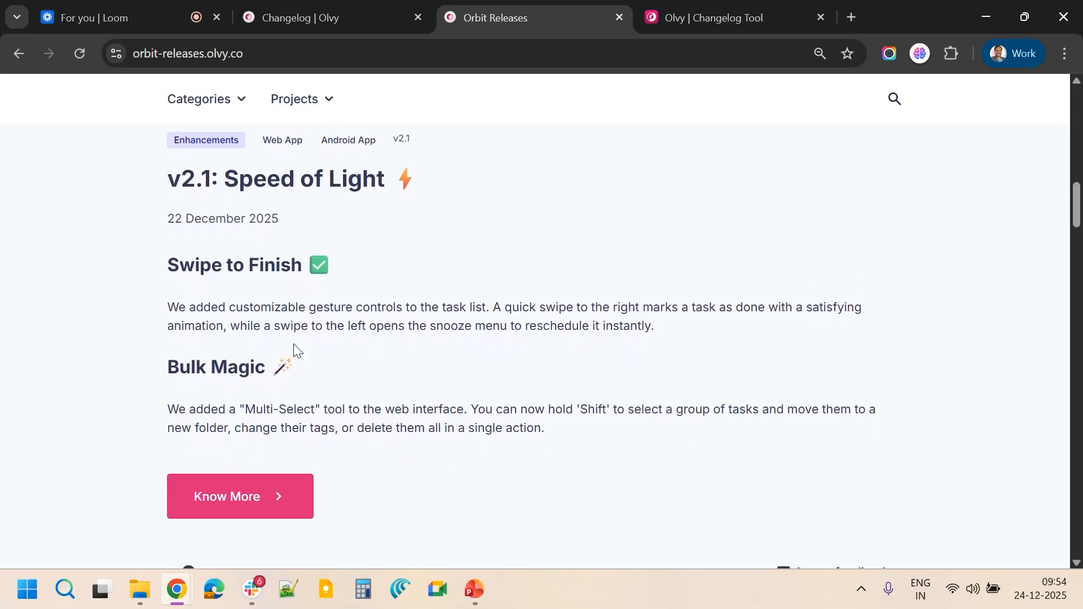
scroll(293, 348, down, 1)
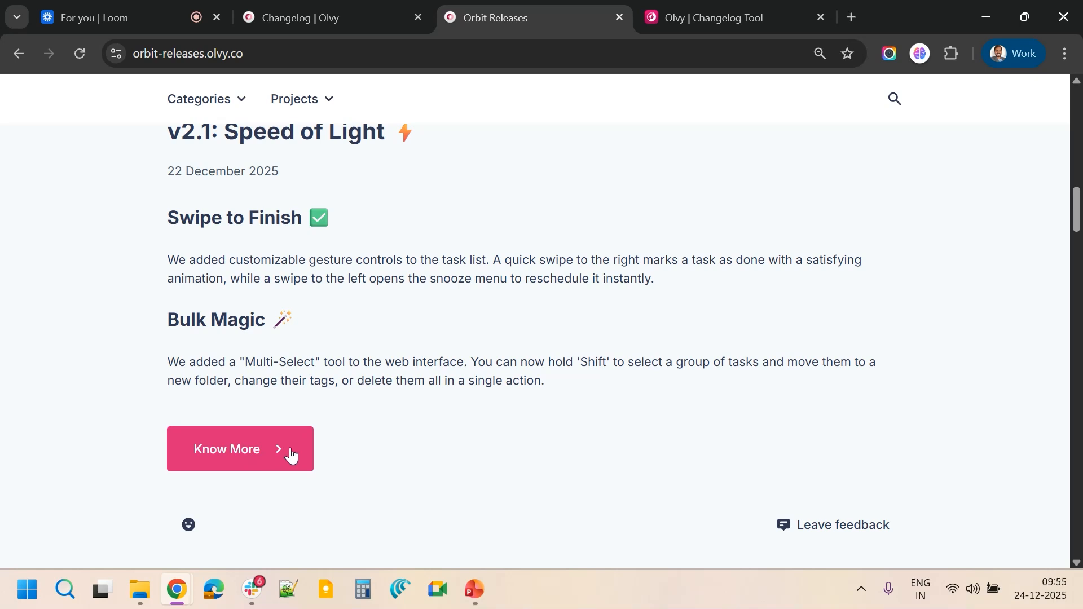
scroll(291, 454, up, 1)
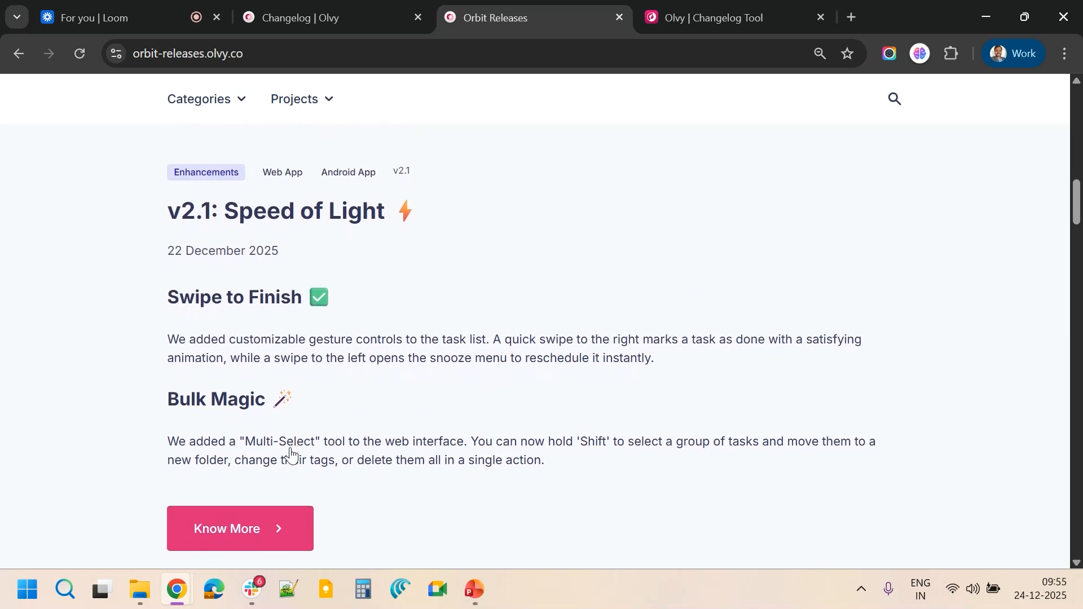
scroll(291, 454, down, 10)
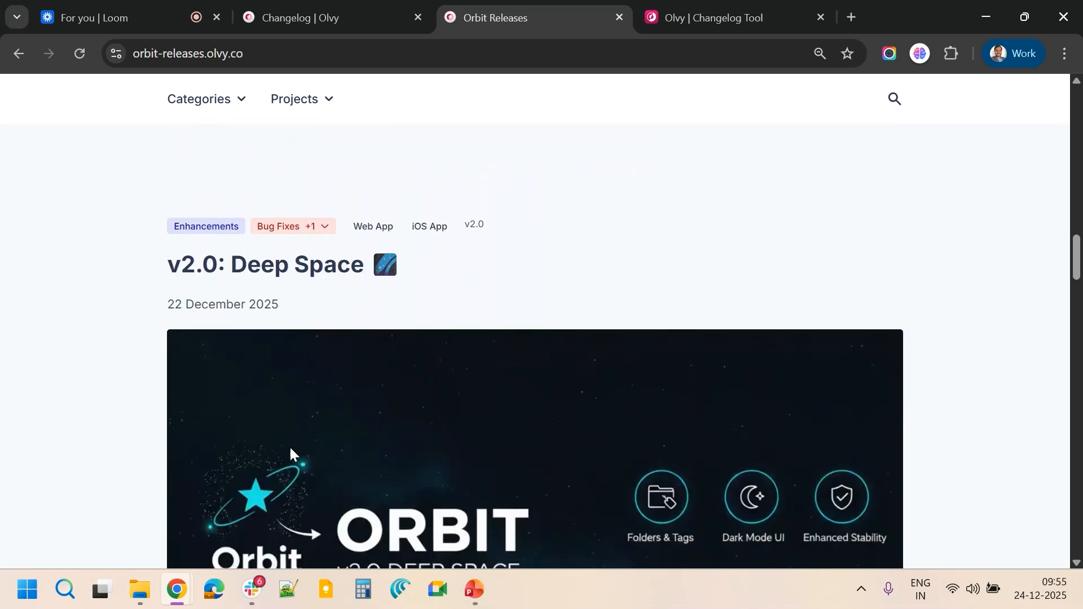
scroll(290, 449, down, 5)
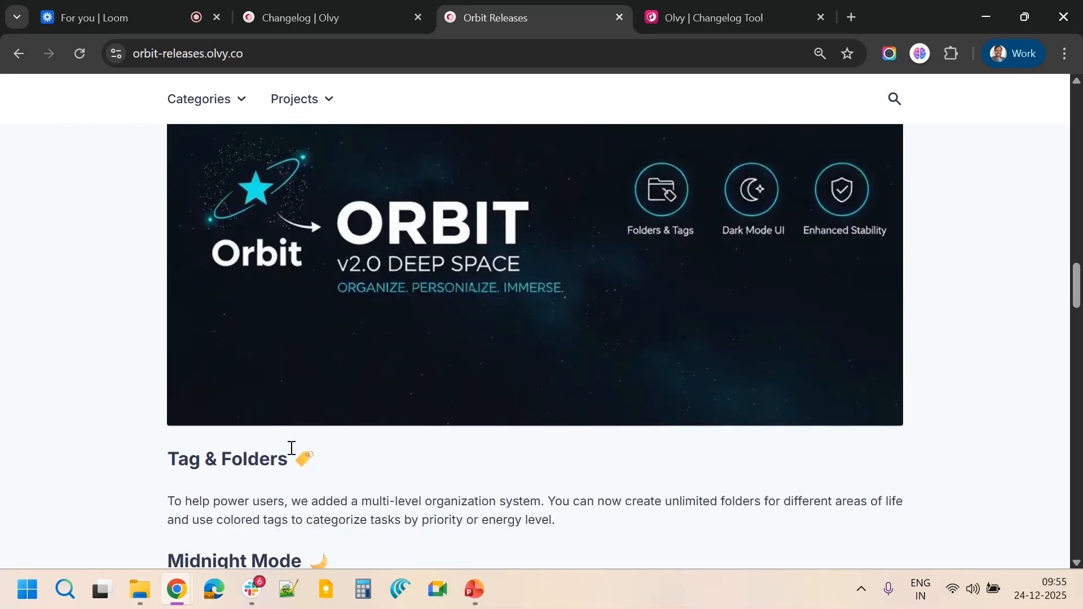
scroll(291, 448, up, 3)
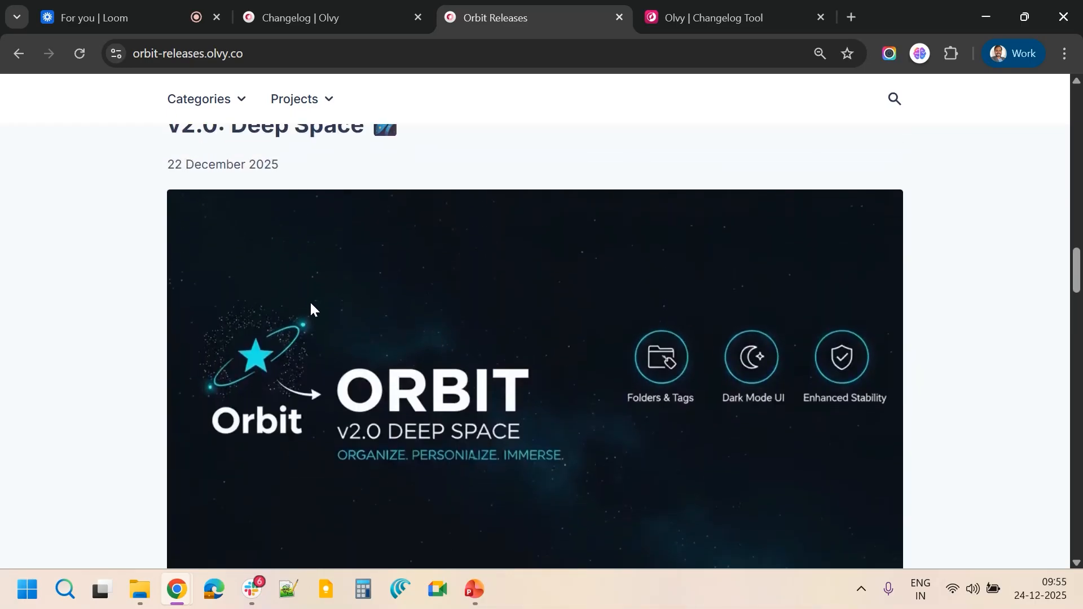
scroll(437, 371, up, 2)
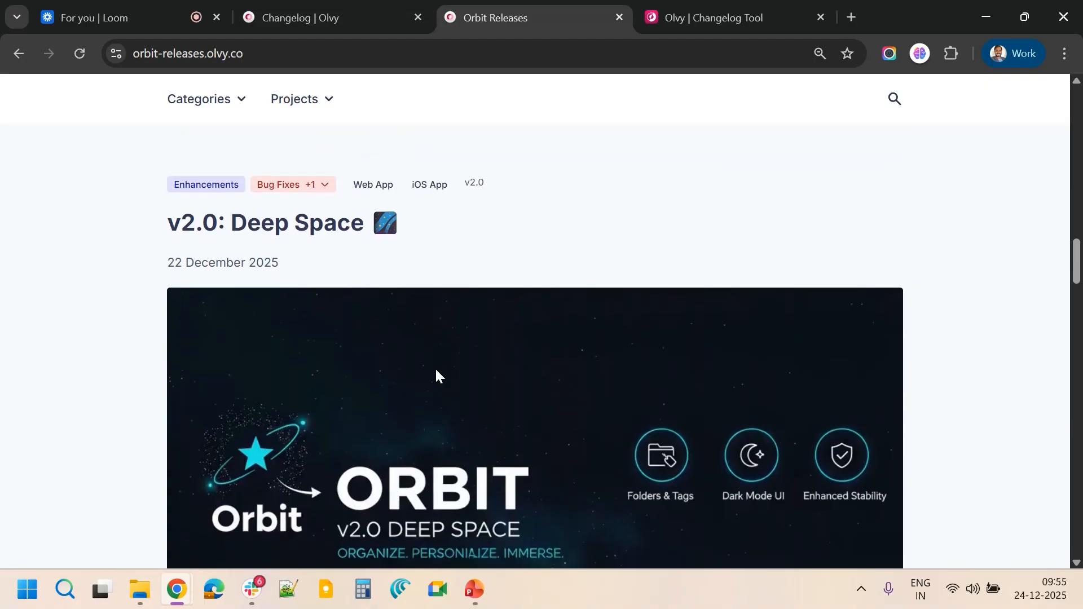
Read the v2.0 Deep Space entry and expand its full description
scroll(437, 371, down, 4)
scroll(437, 372, down, 5)
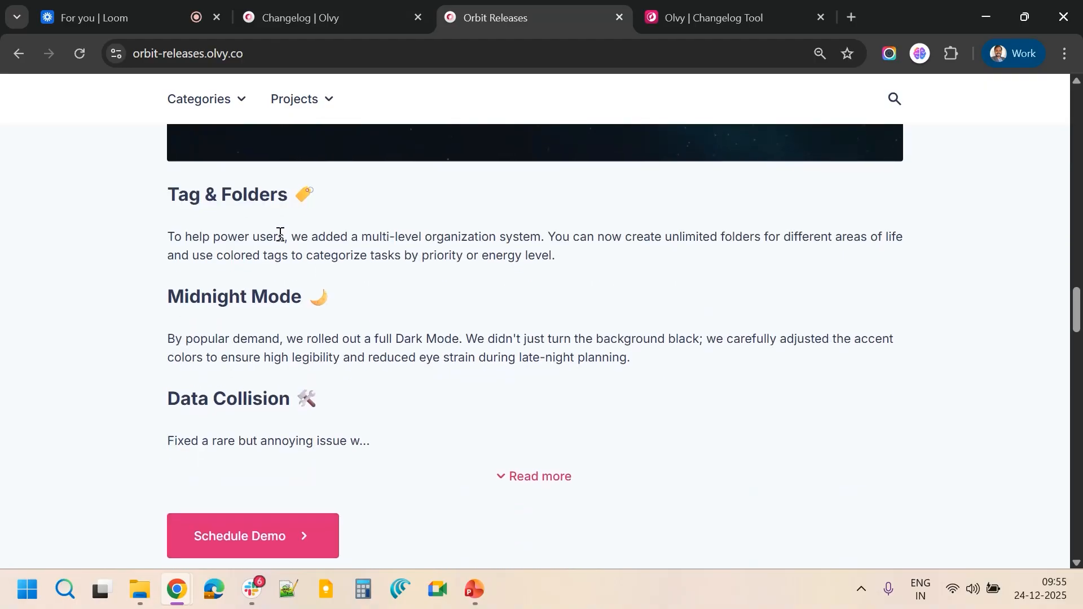
drag(196, 201, 294, 213)
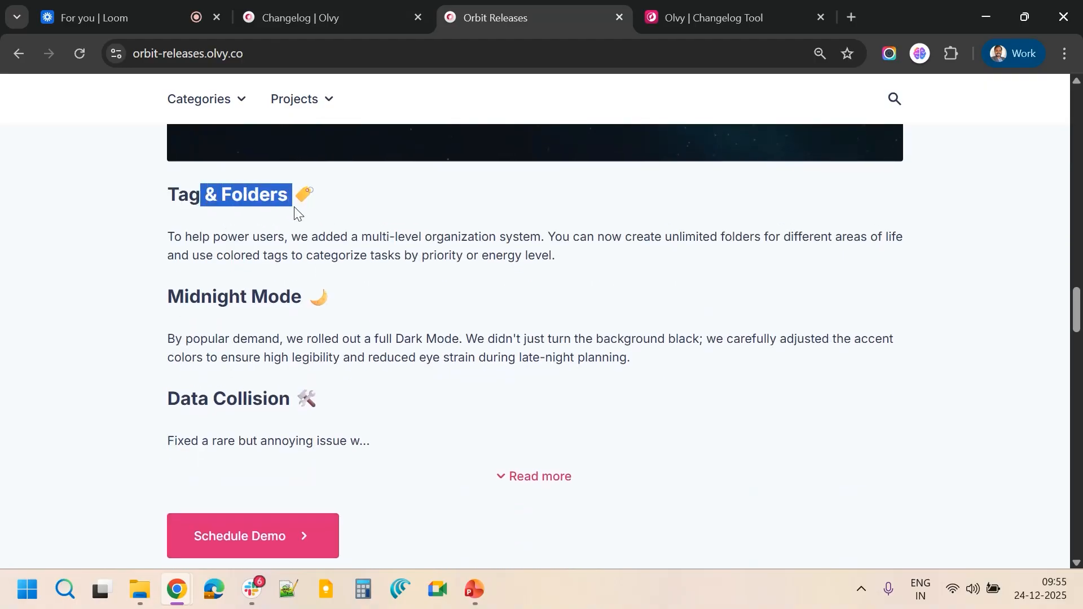
click(196, 199)
triple_click(221, 255)
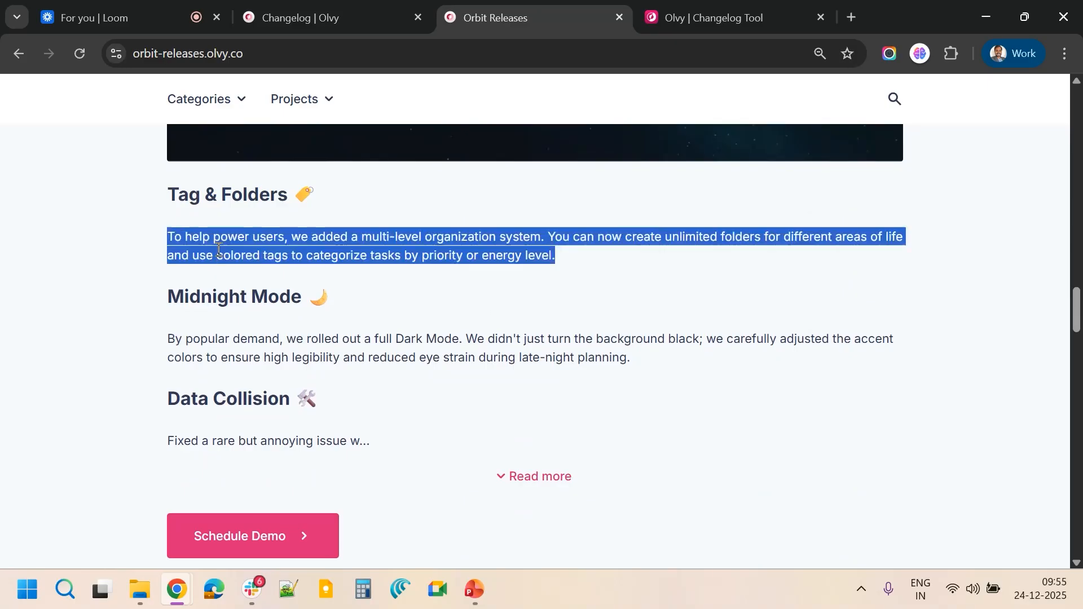
double_click(232, 358)
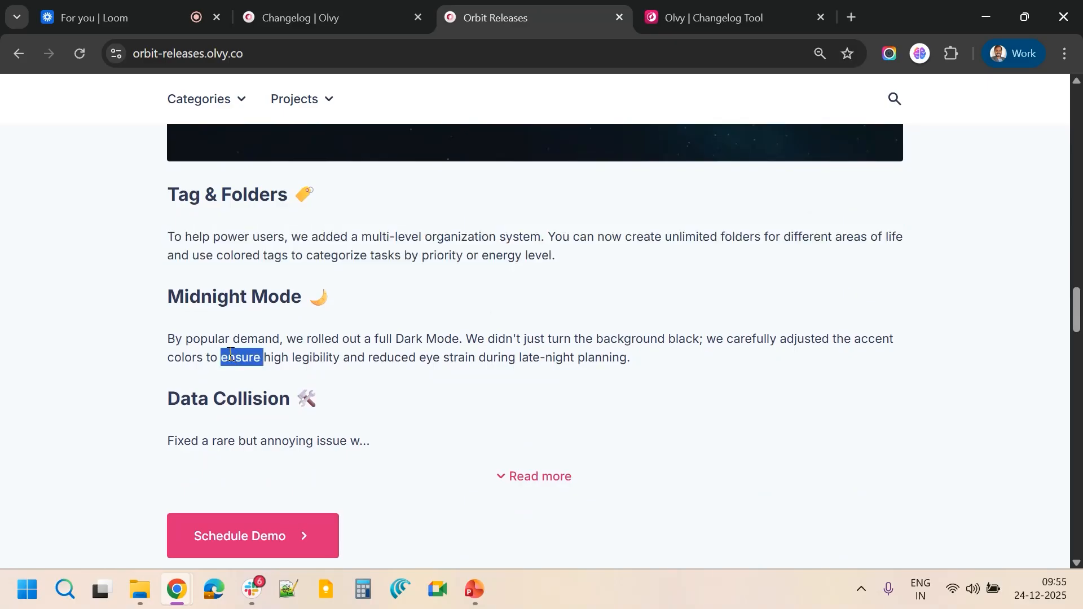
click(515, 478)
scroll(456, 490, down, 4)
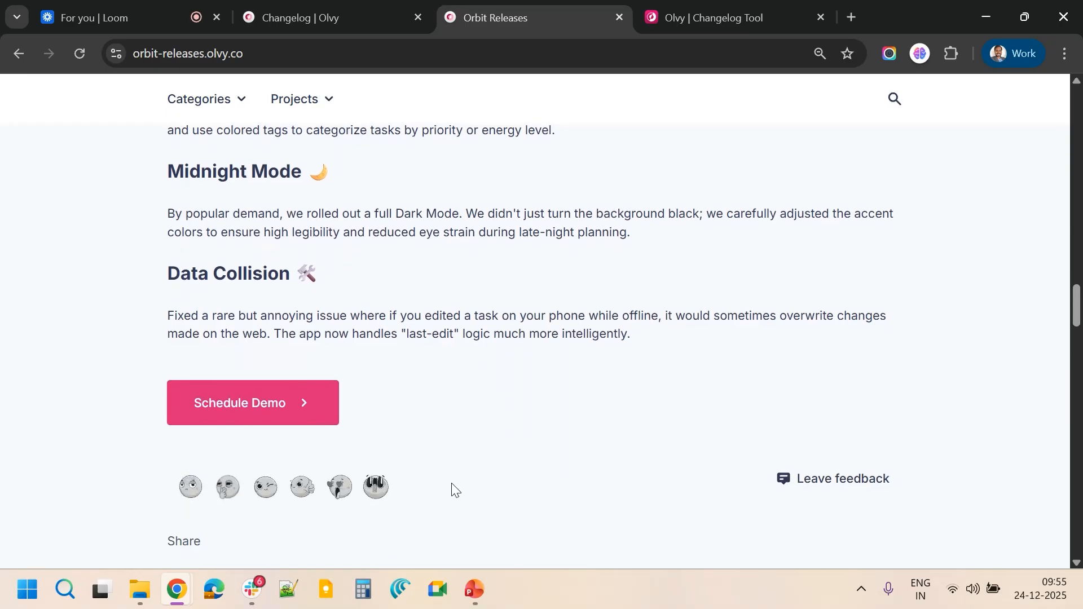
Scroll through the v1.2, v1.1 and earliest release entries, then back to the top of the list
scroll(455, 490, down, 15)
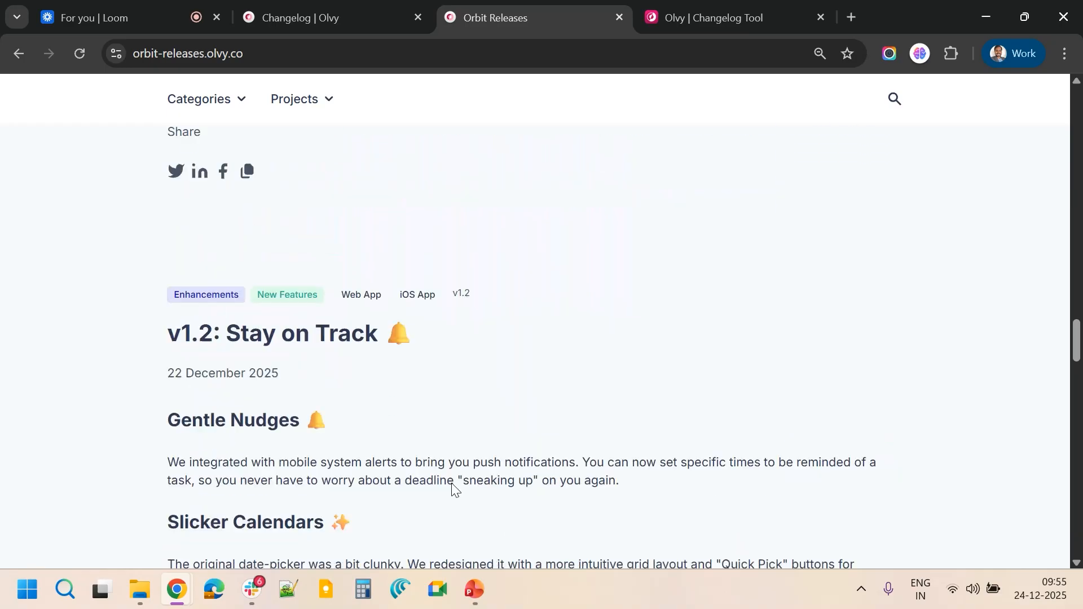
scroll(451, 484, down, 19)
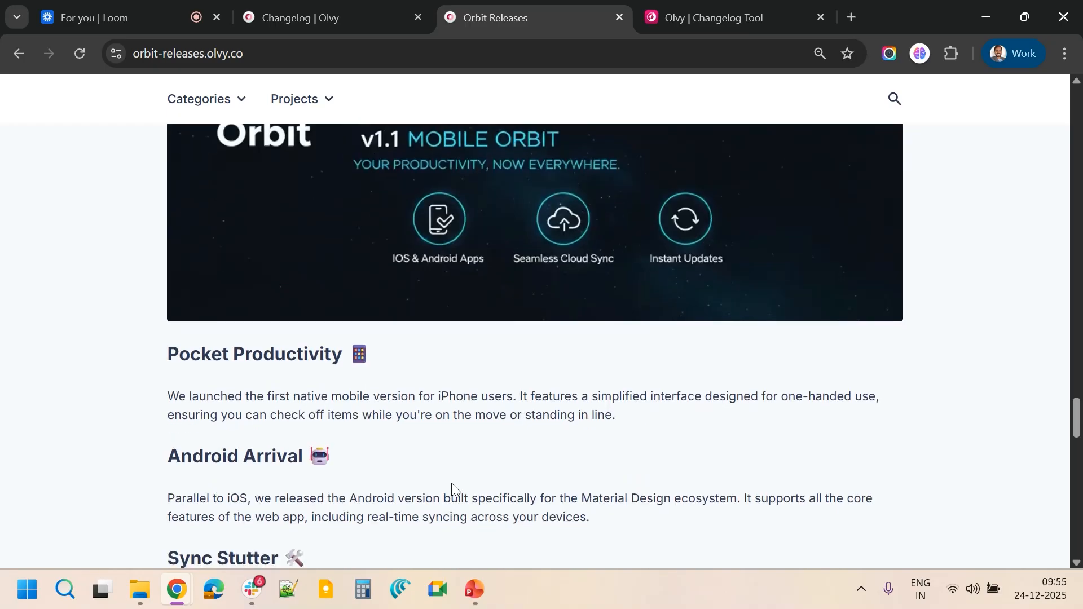
scroll(452, 483, down, 18)
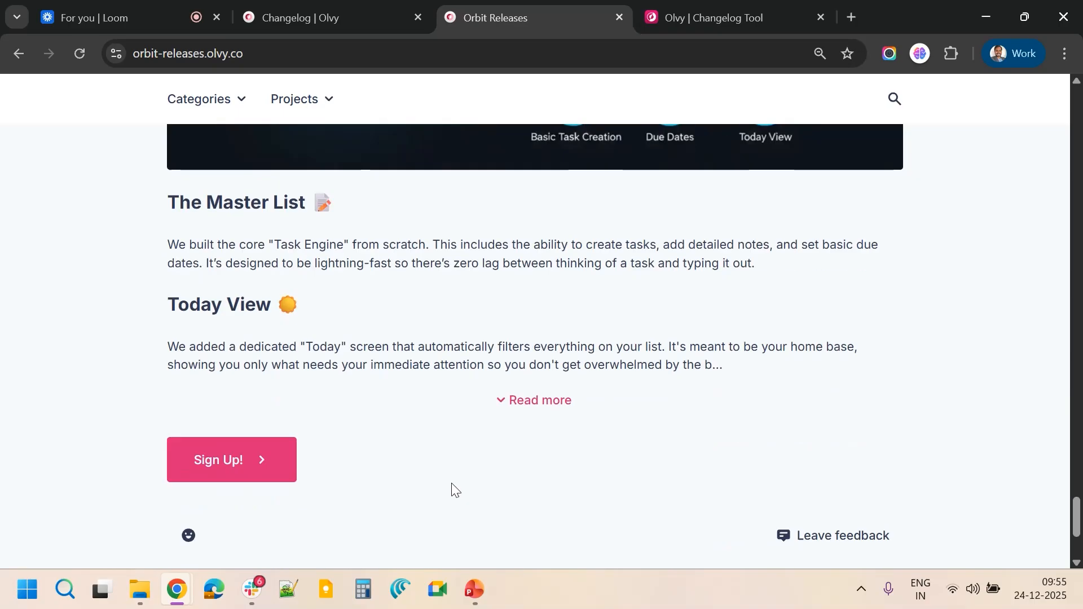
scroll(451, 483, up, 20)
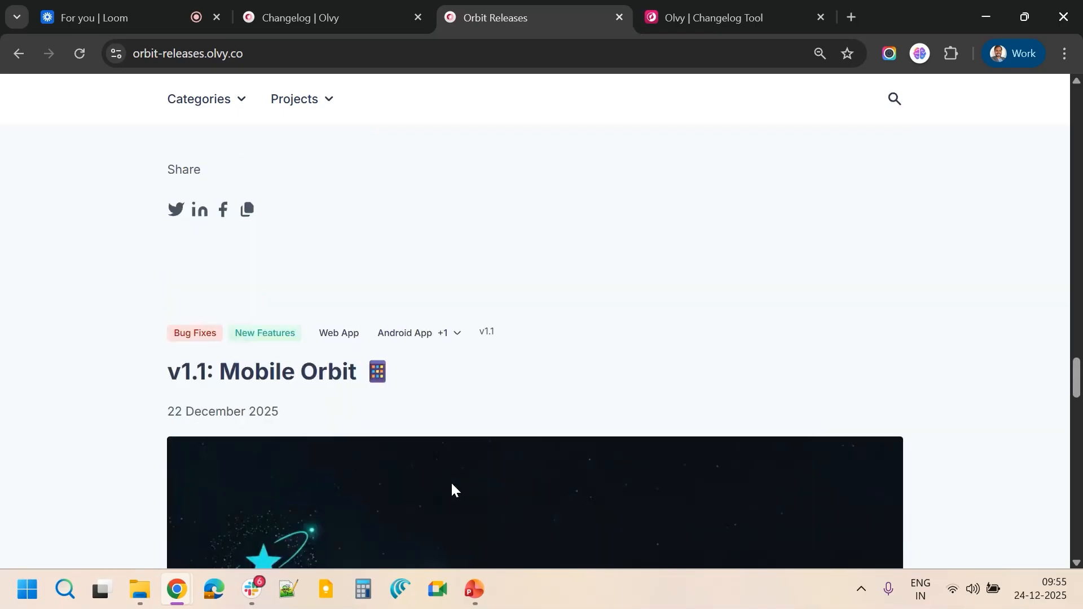
scroll(455, 490, up, 20)
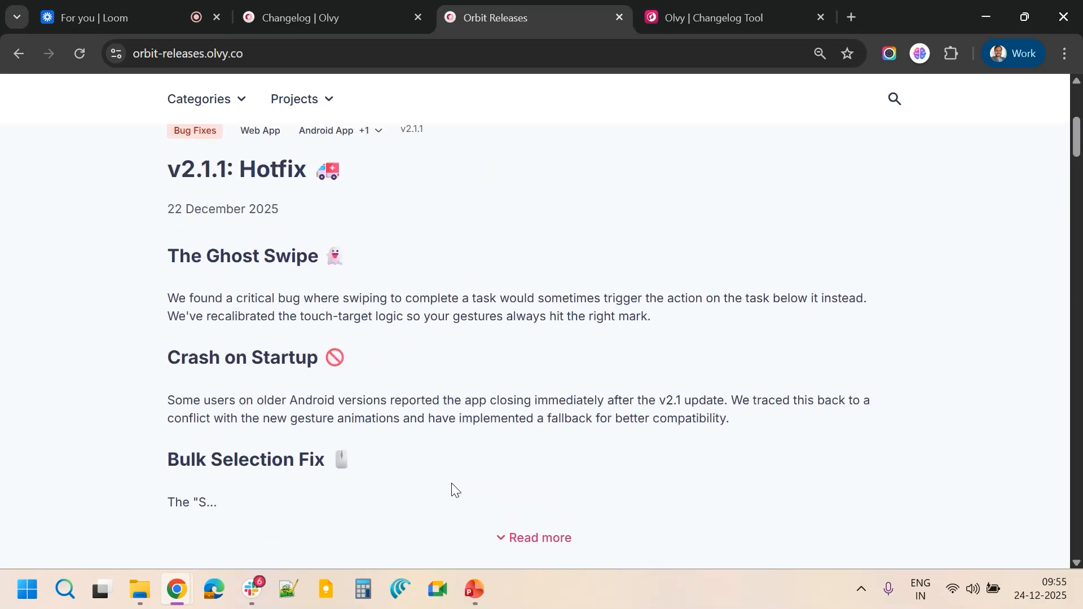
scroll(451, 483, down, 1)
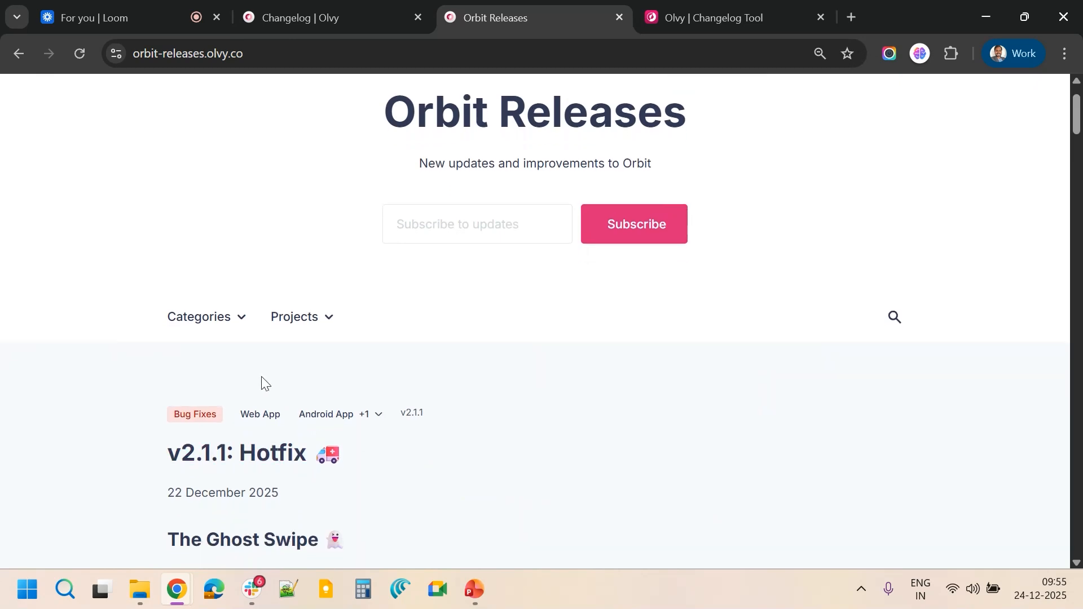
Filter the release list to the New Features category
click(218, 331)
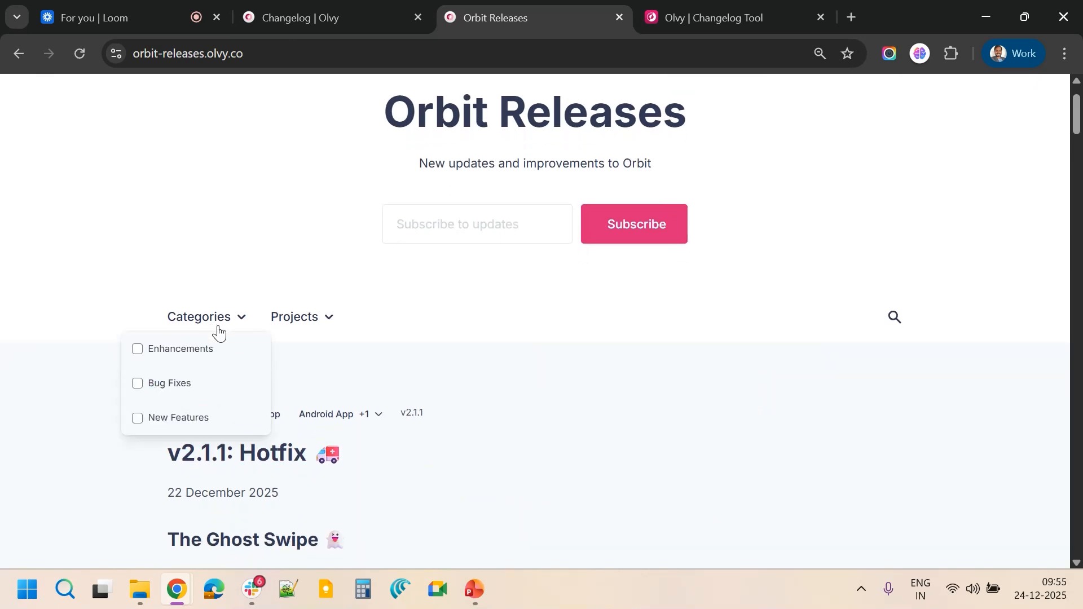
click(180, 420)
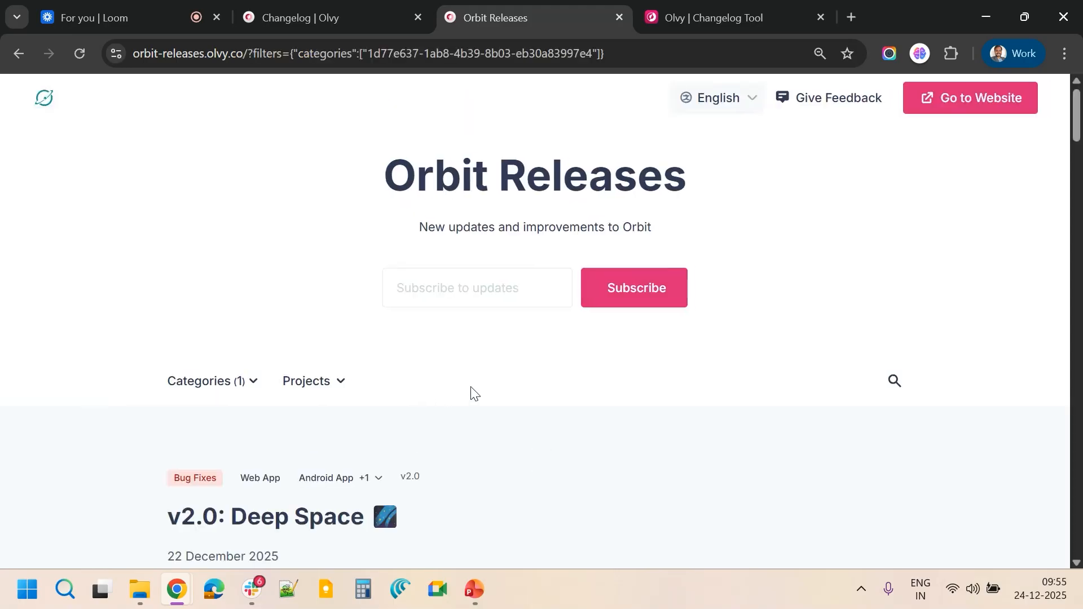
scroll(471, 394, down, 1)
click(226, 346)
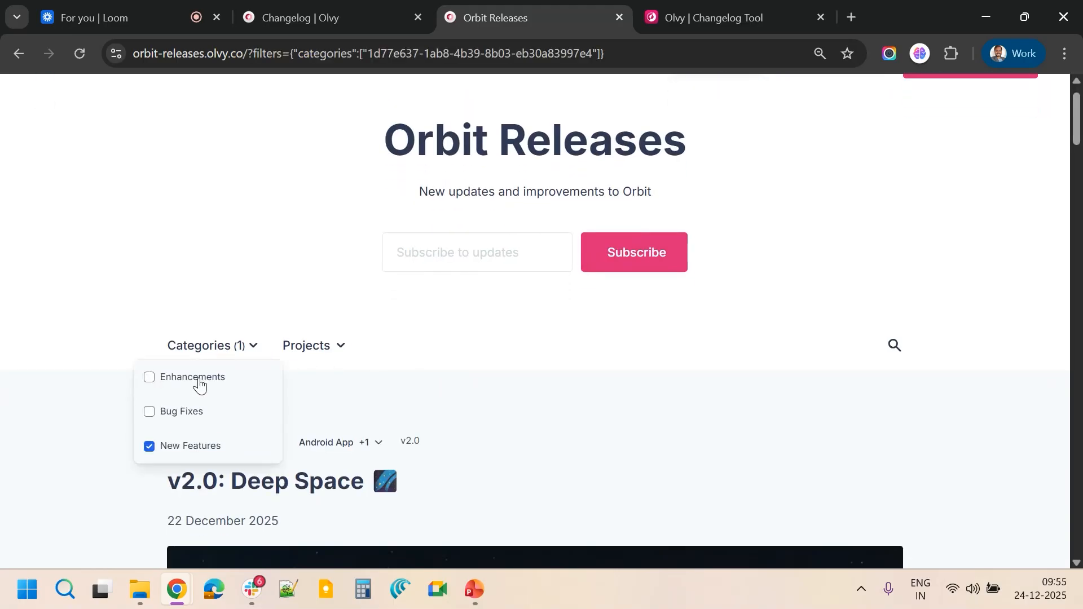
click(73, 375)
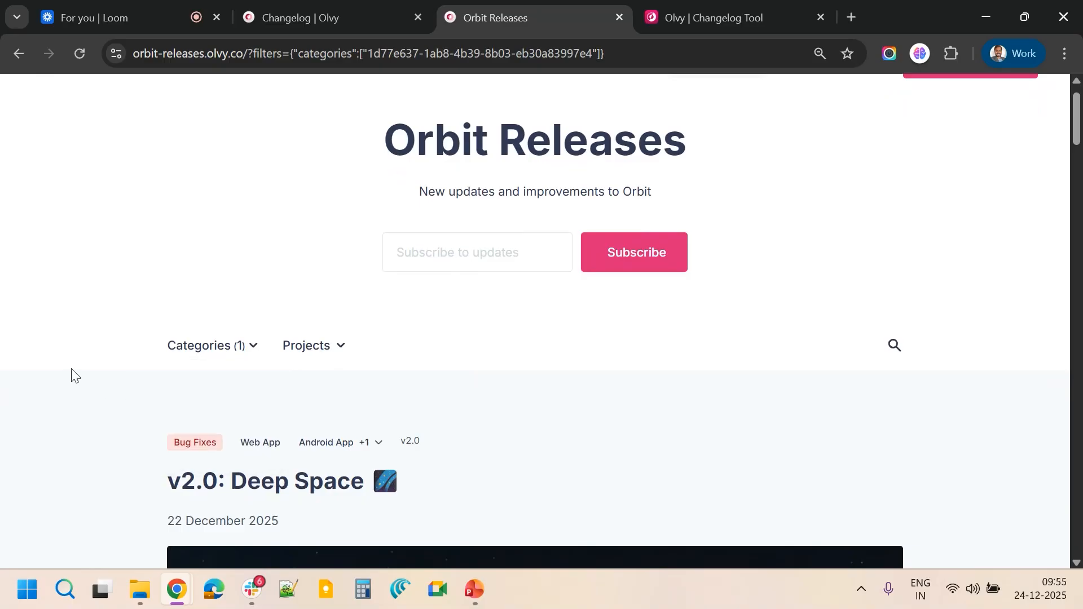
click(225, 346)
click(55, 407)
Add the Android App project filter alongside the New Features category
scroll(54, 406, down, 3)
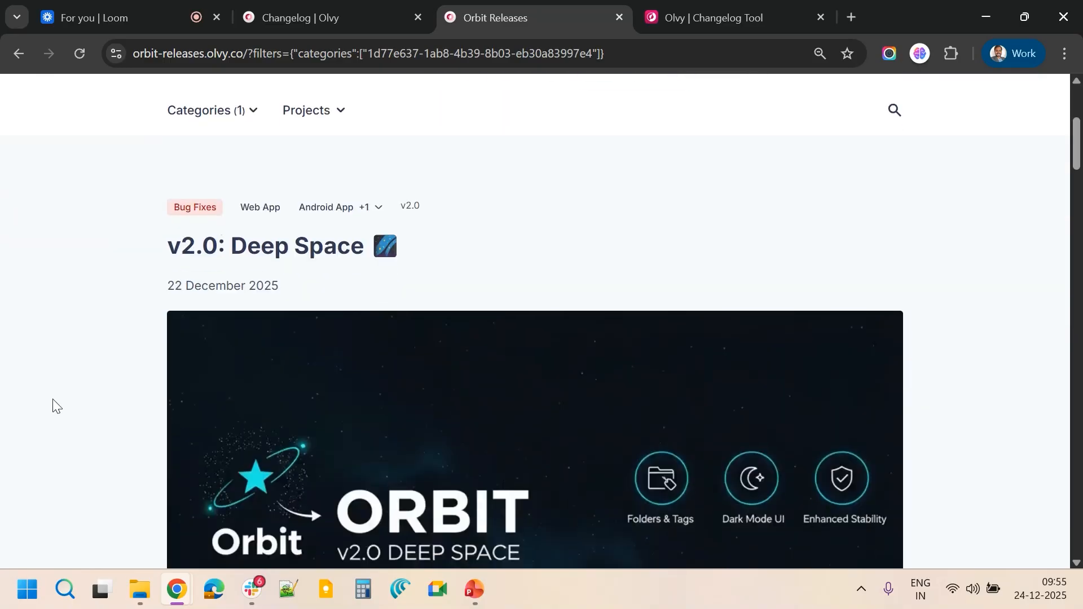
scroll(54, 407, down, 5)
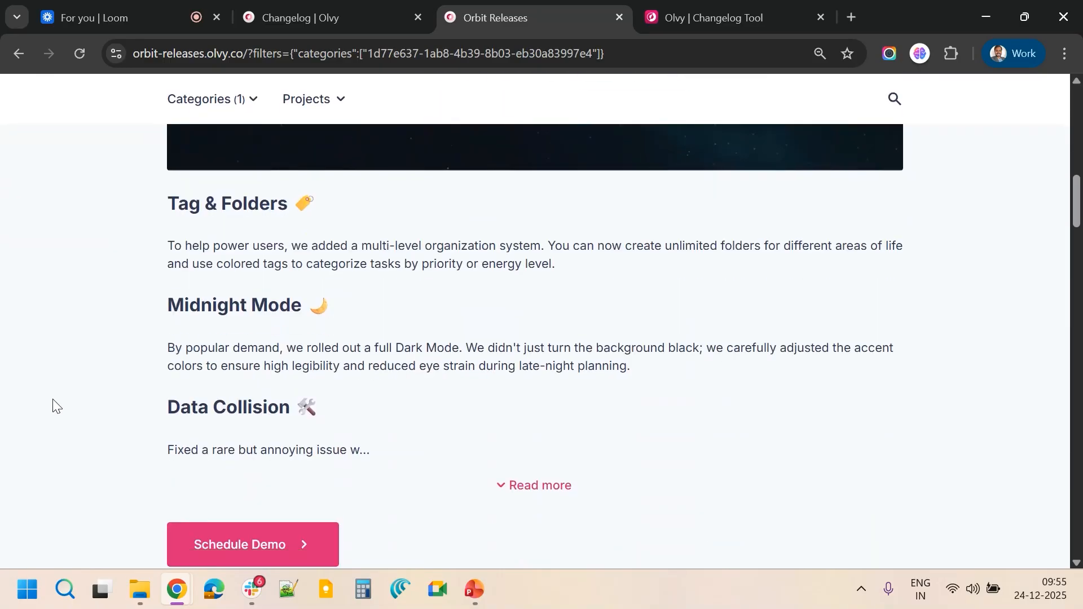
scroll(54, 407, down, 2)
scroll(53, 405, up, 15)
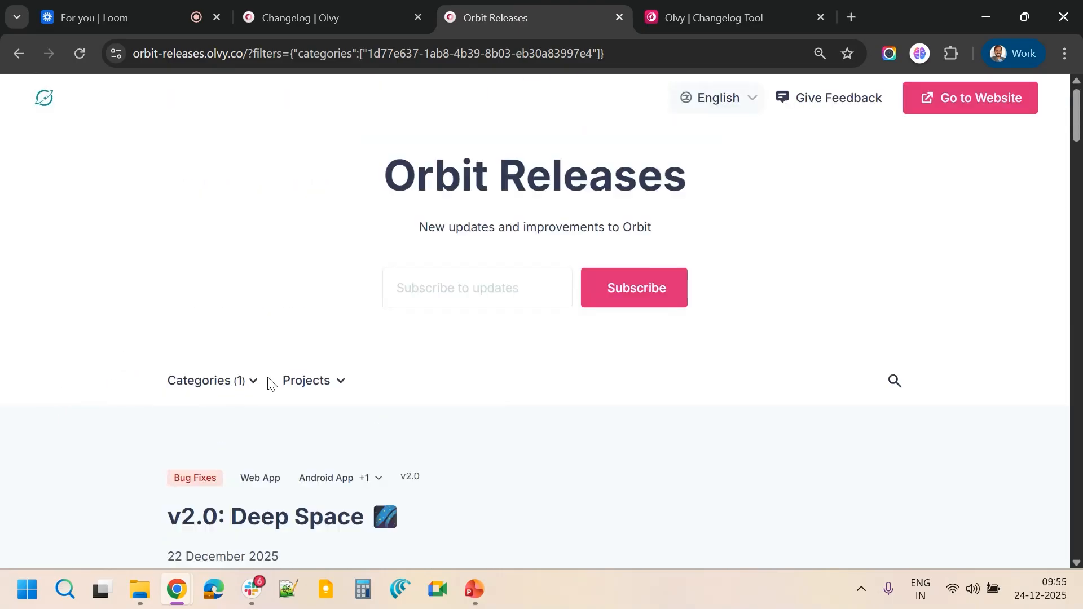
click(311, 381)
scroll(290, 480, down, 1)
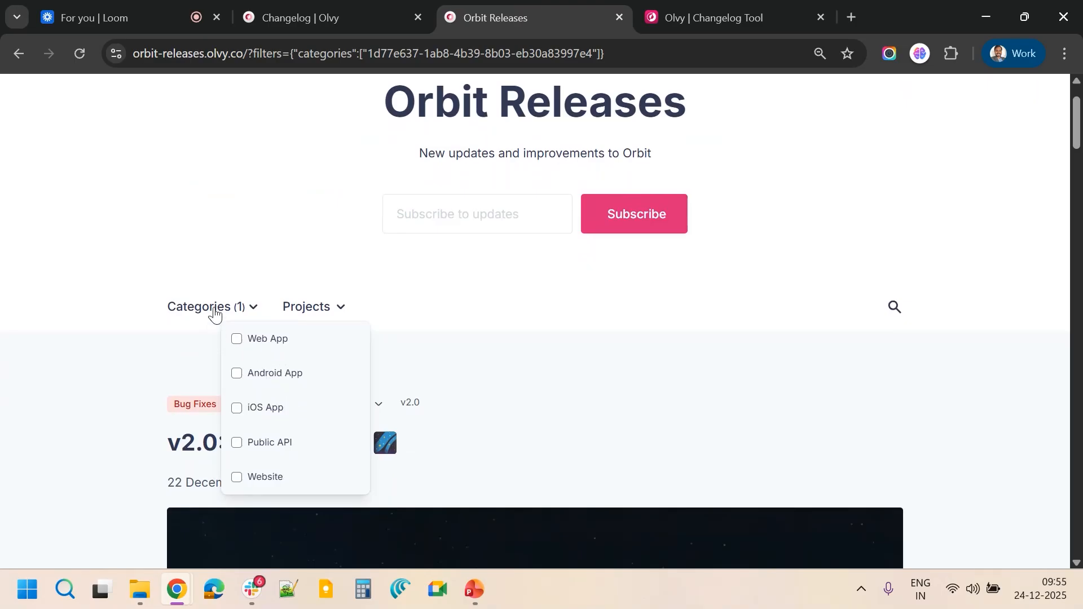
click(236, 374)
click(138, 413)
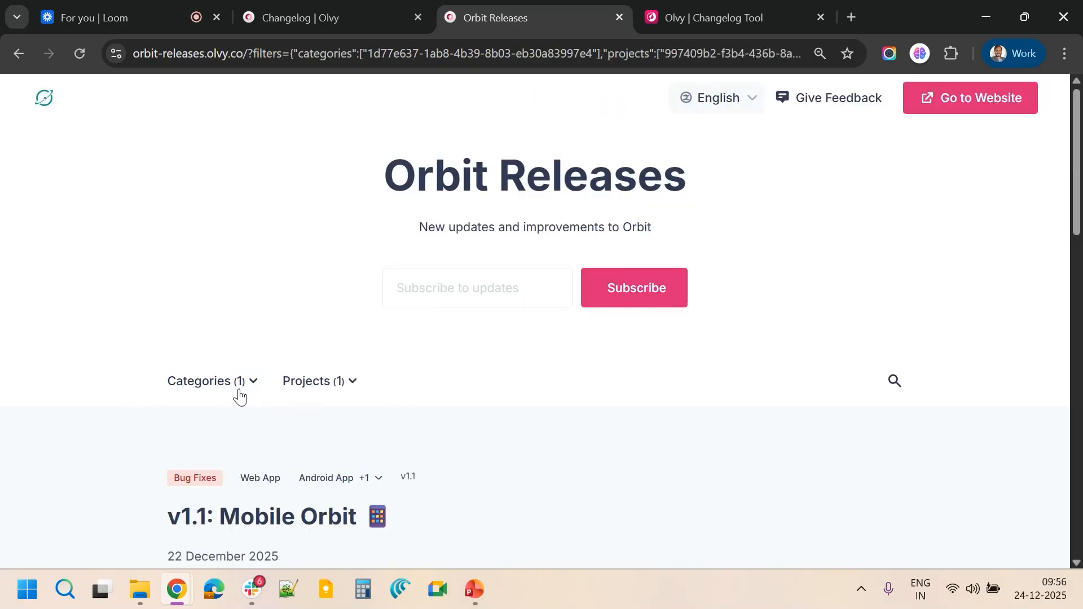
Scroll through the filtered v1.1 Mobile Orbit entry
scroll(236, 445, down, 8)
scroll(236, 447, down, 10)
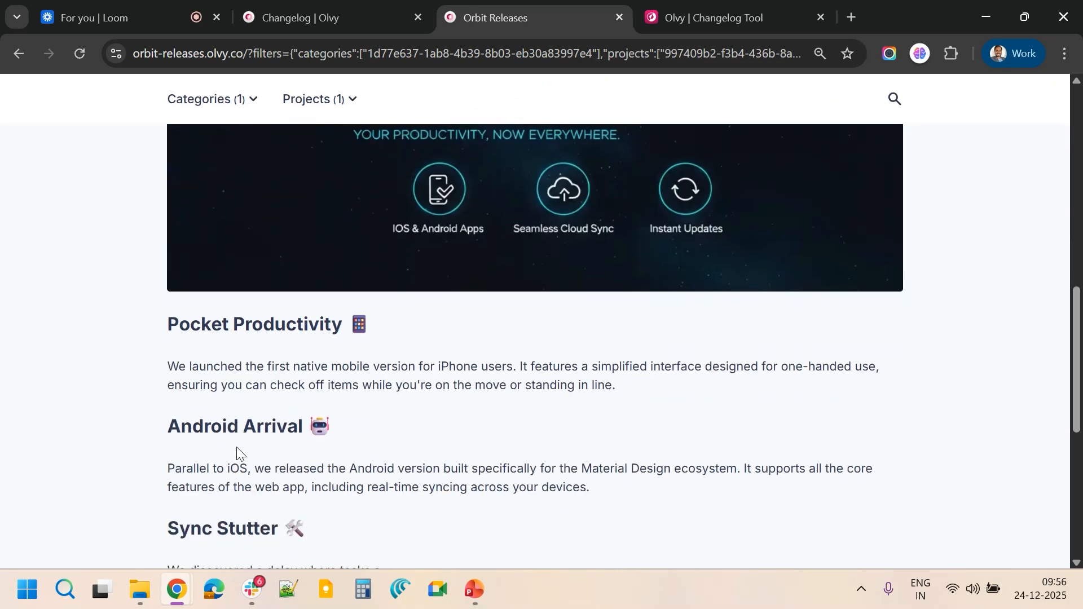
scroll(236, 447, up, 1)
scroll(237, 449, up, 10)
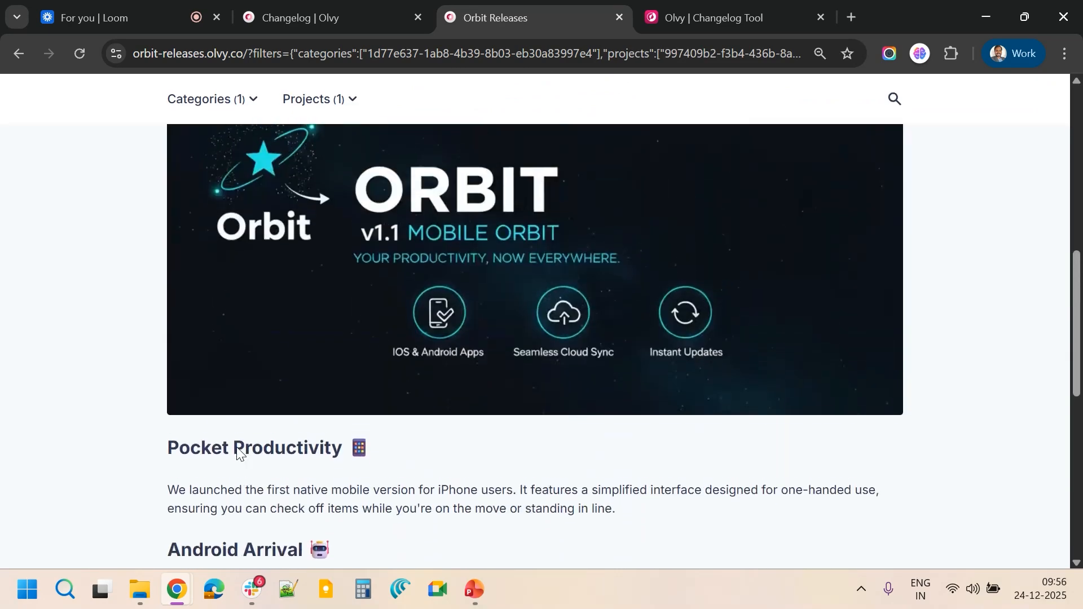
scroll(236, 447, down, 2)
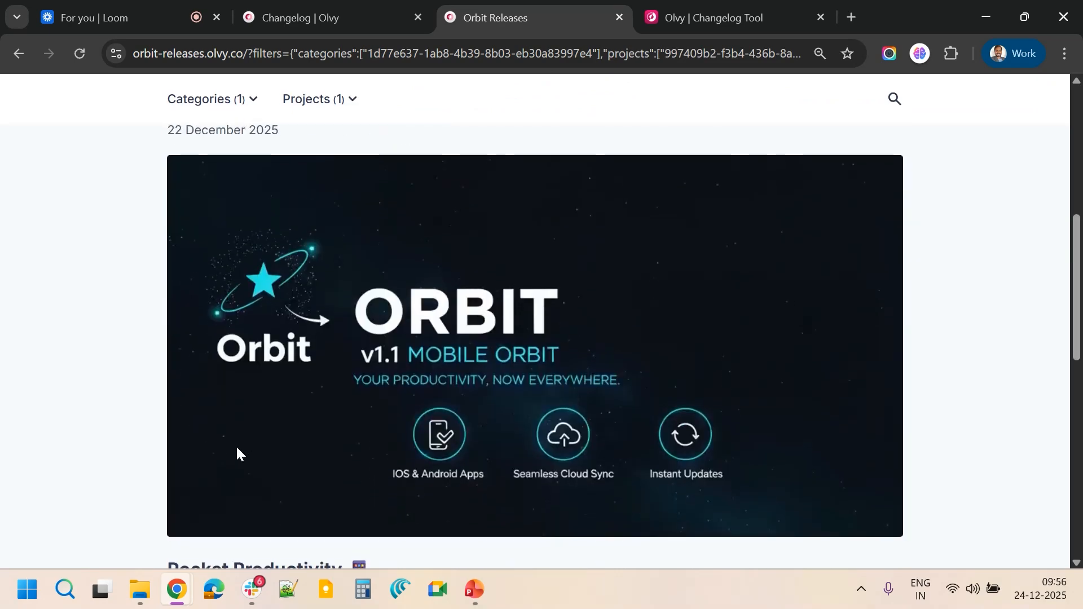
scroll(235, 445, up, 1)
scroll(236, 445, up, 3)
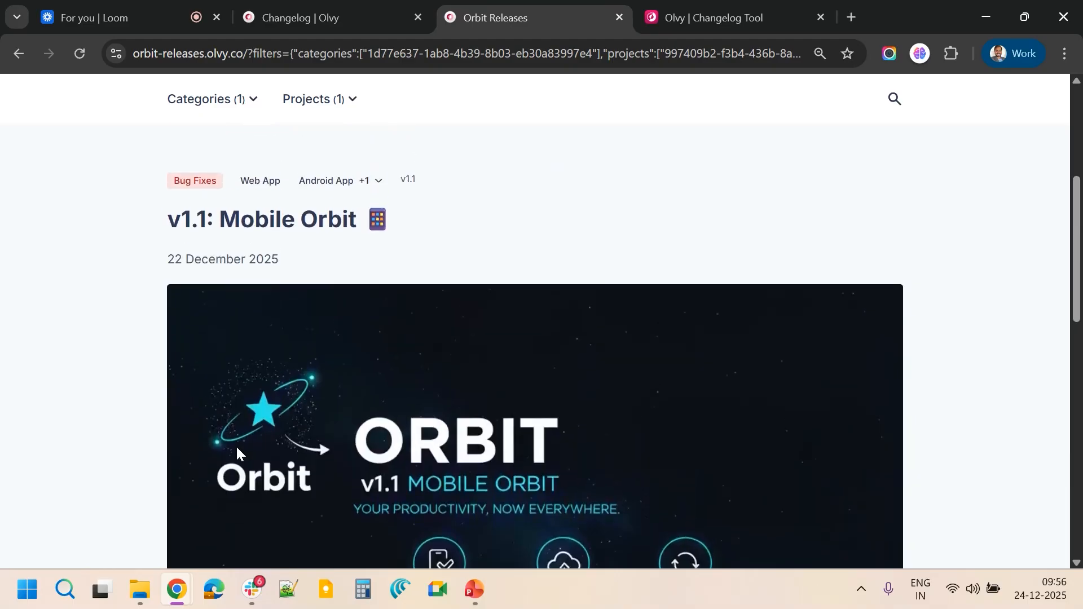
Clear the New Features category filter and the Android App project filter
click(225, 182)
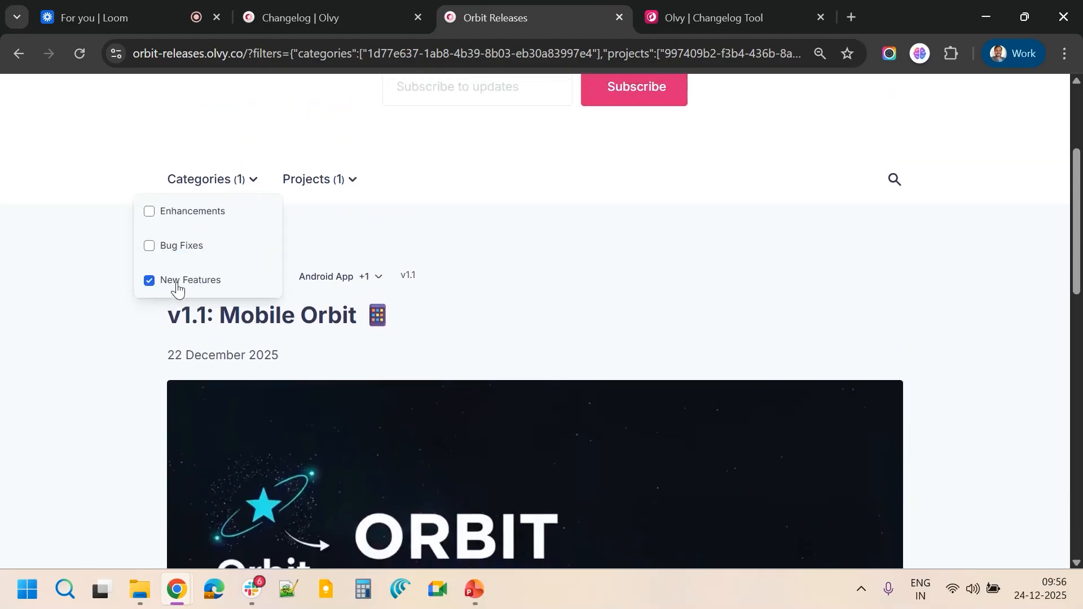
click(151, 319)
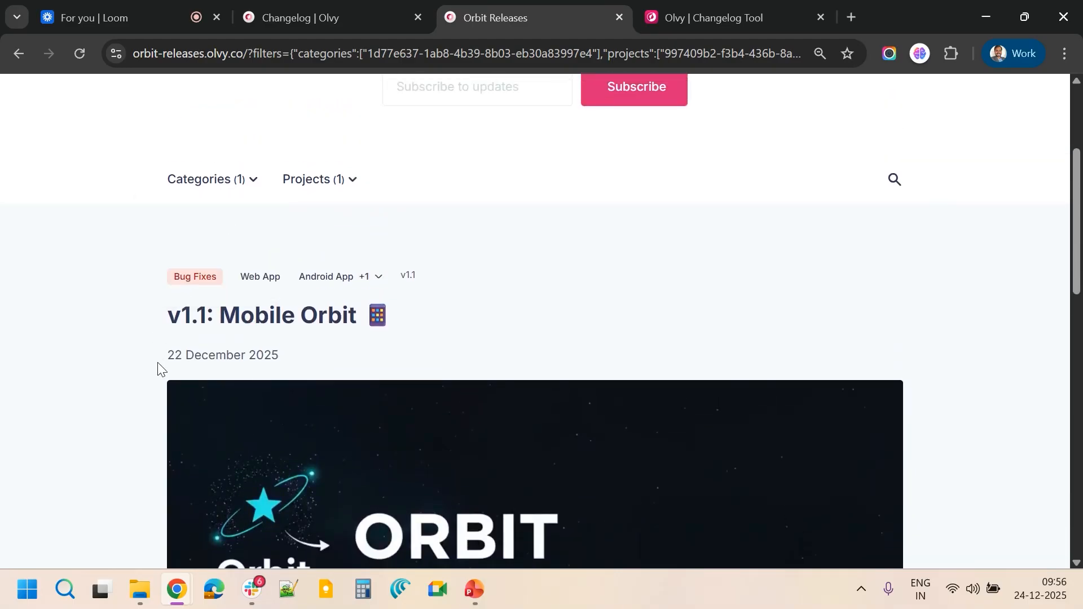
scroll(320, 427, up, 1)
click(233, 232)
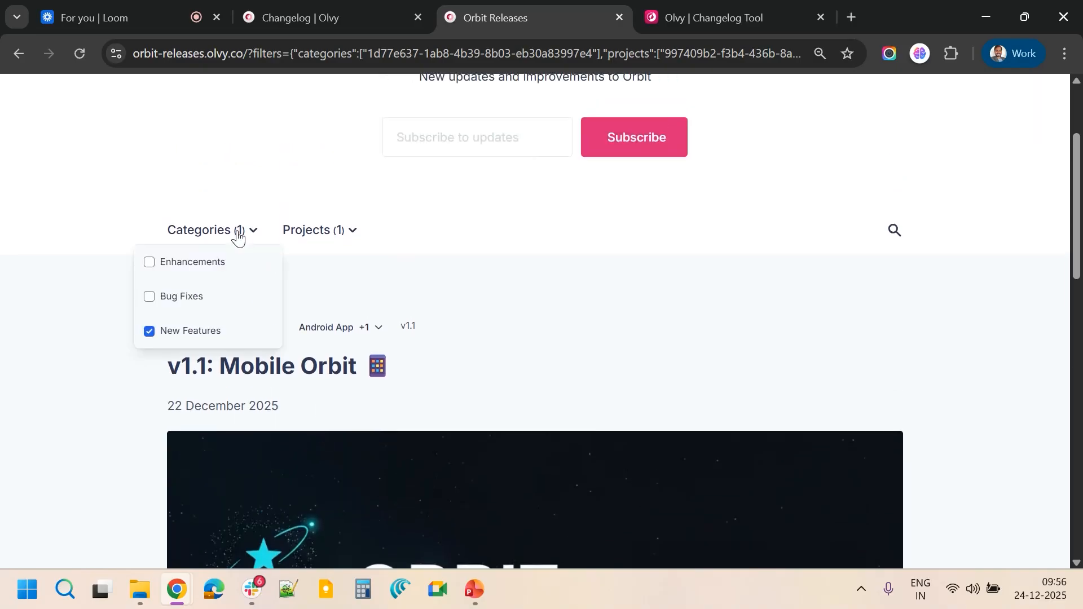
click(187, 333)
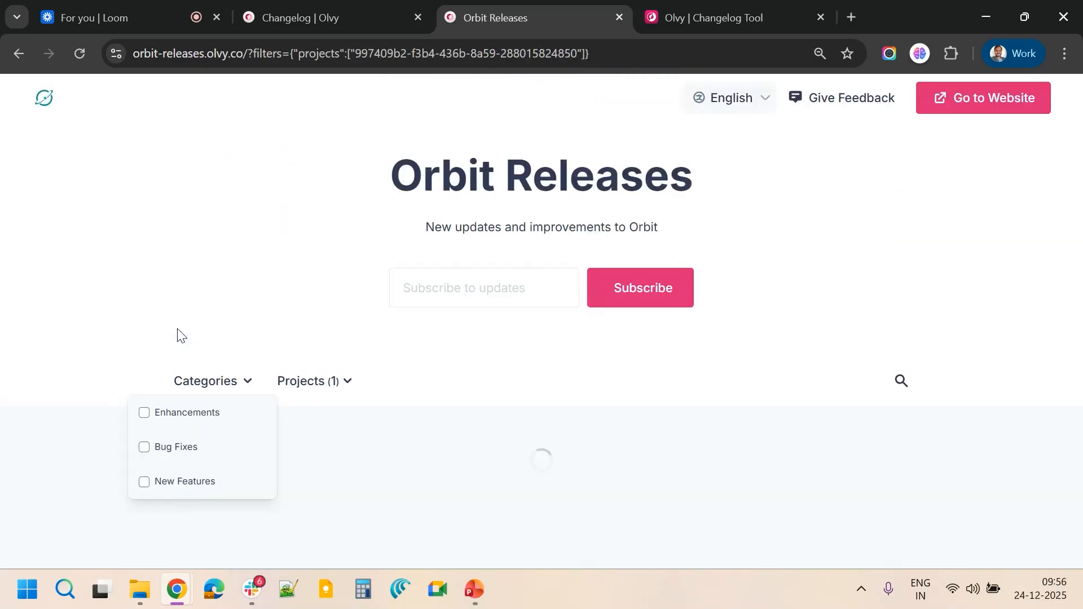
click(320, 386)
click(274, 451)
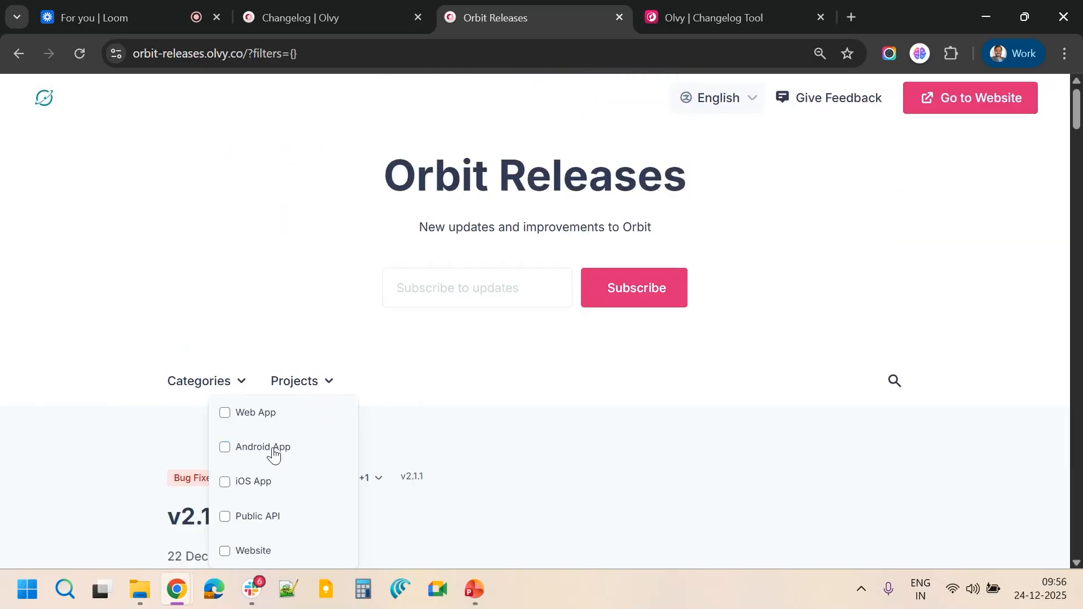
click(571, 403)
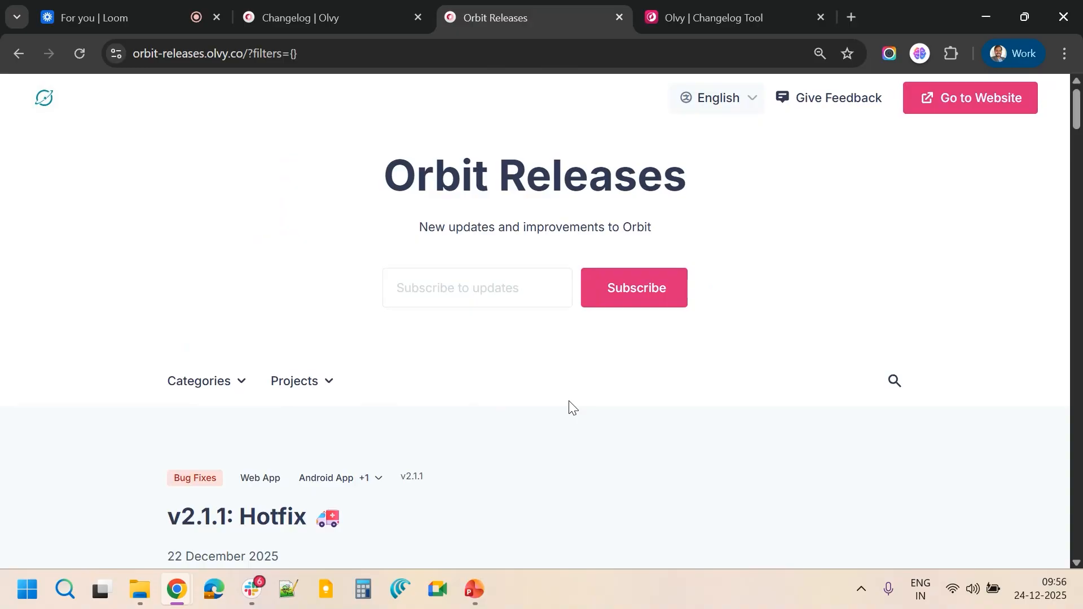
Search the releases for android and open the v2.1.1 Hotfix result
click(895, 389)
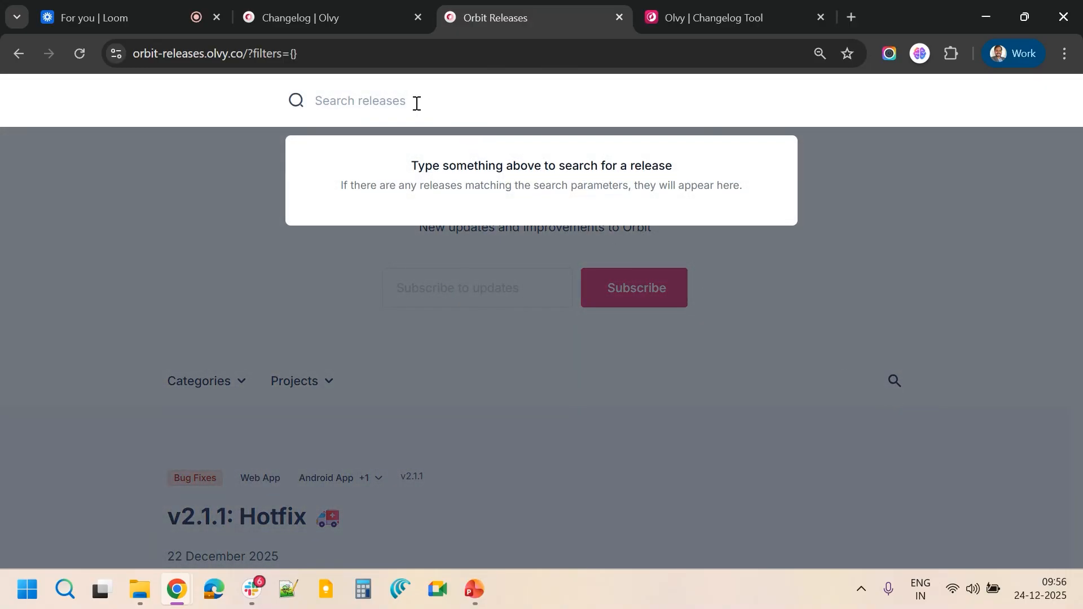
text(android)
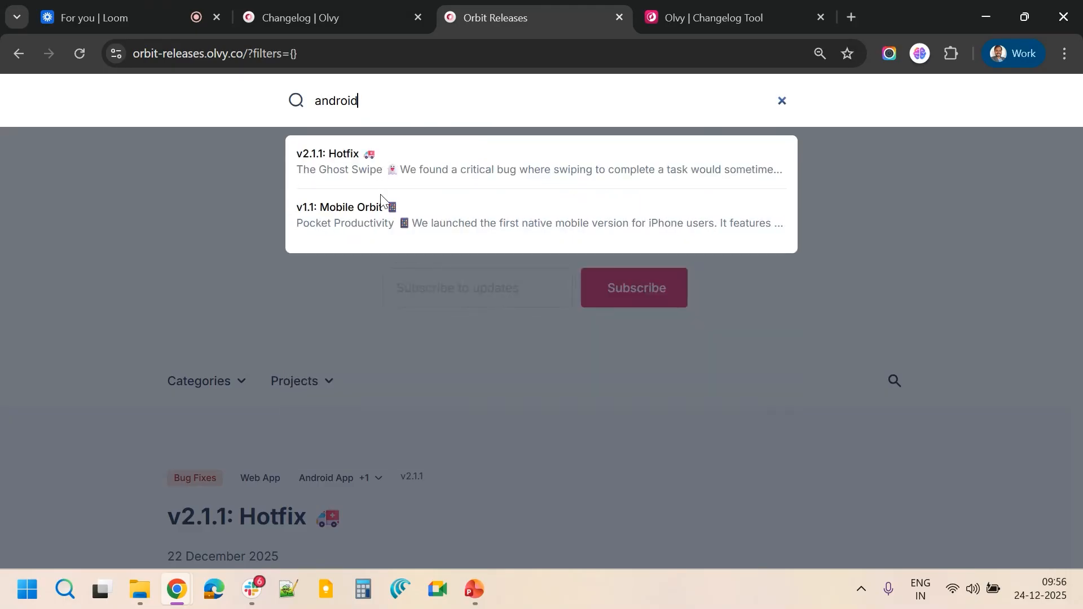
click(342, 159)
Read the v2.1.1 Hotfix page and return to the releases list
scroll(482, 337, down, 2)
scroll(483, 336, down, 3)
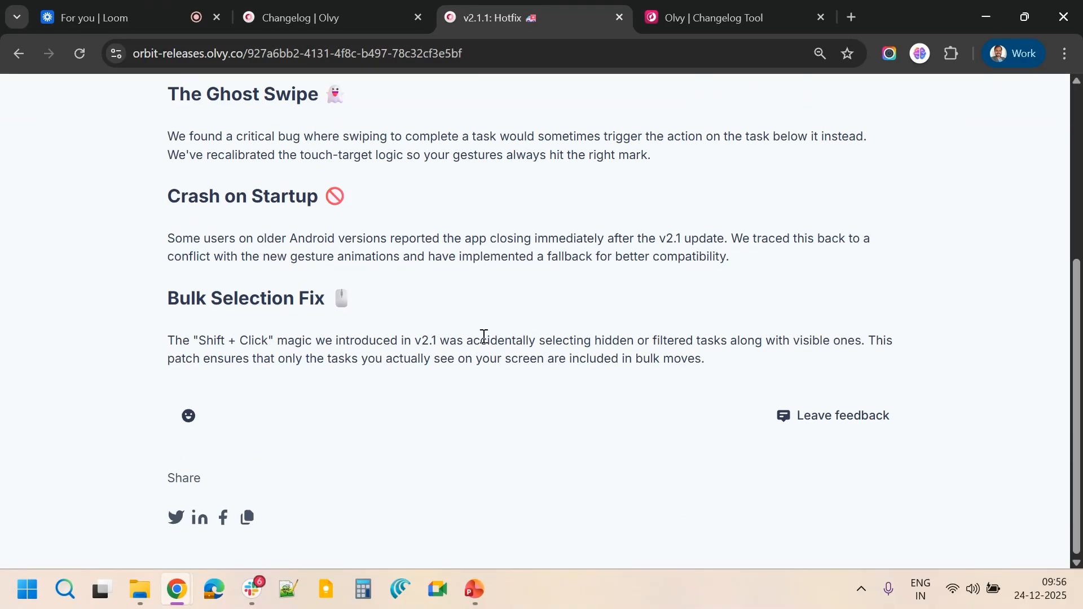
scroll(483, 337, up, 5)
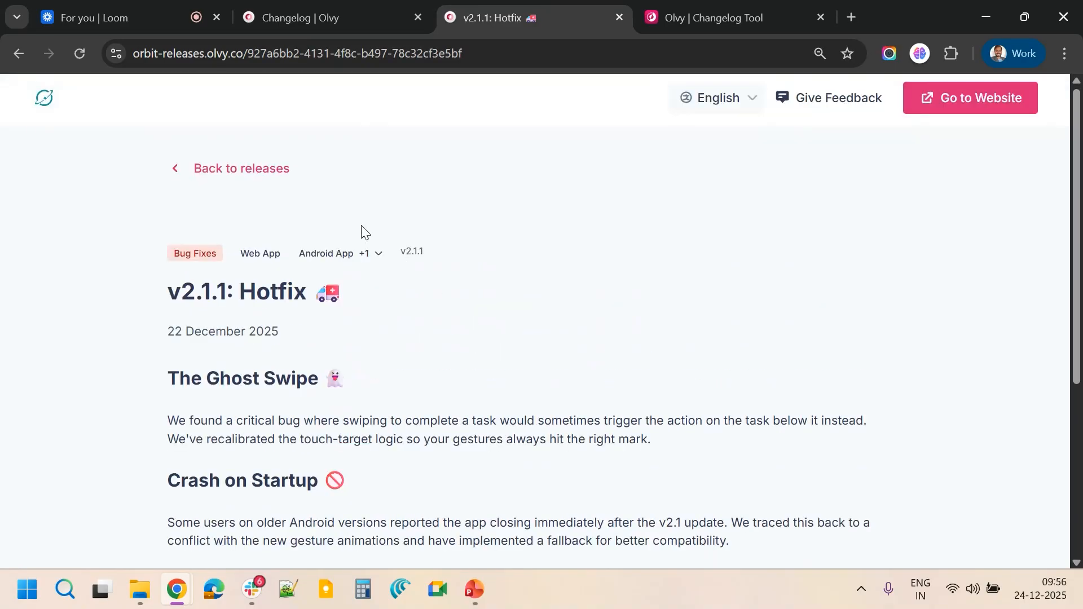
click(230, 176)
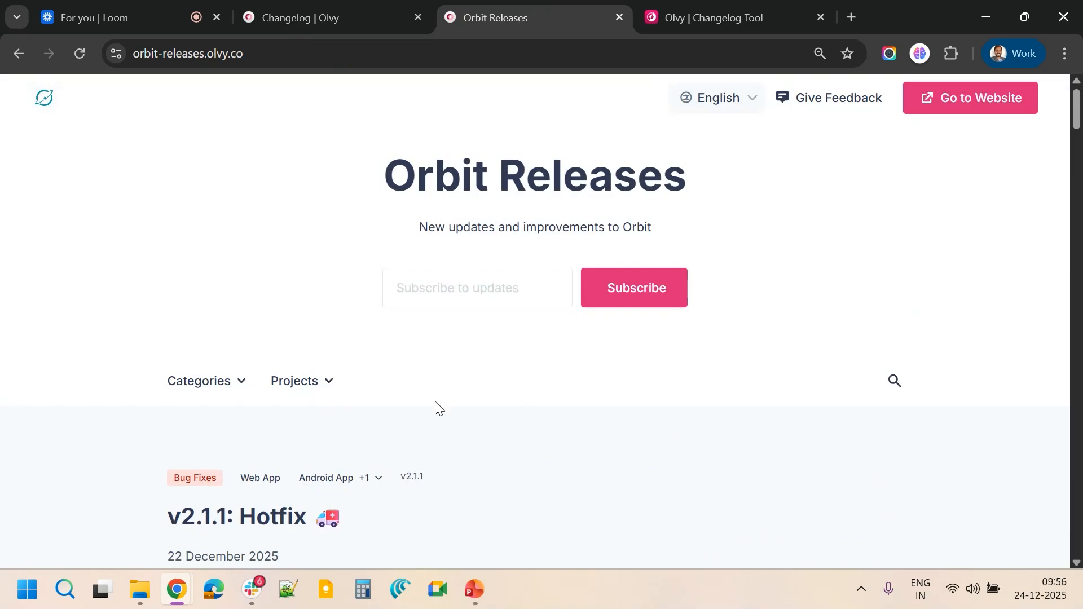
Scroll through the v2.1.1 Hotfix entry at the top of the releases list
scroll(435, 402, down, 15)
scroll(435, 401, up, 10)
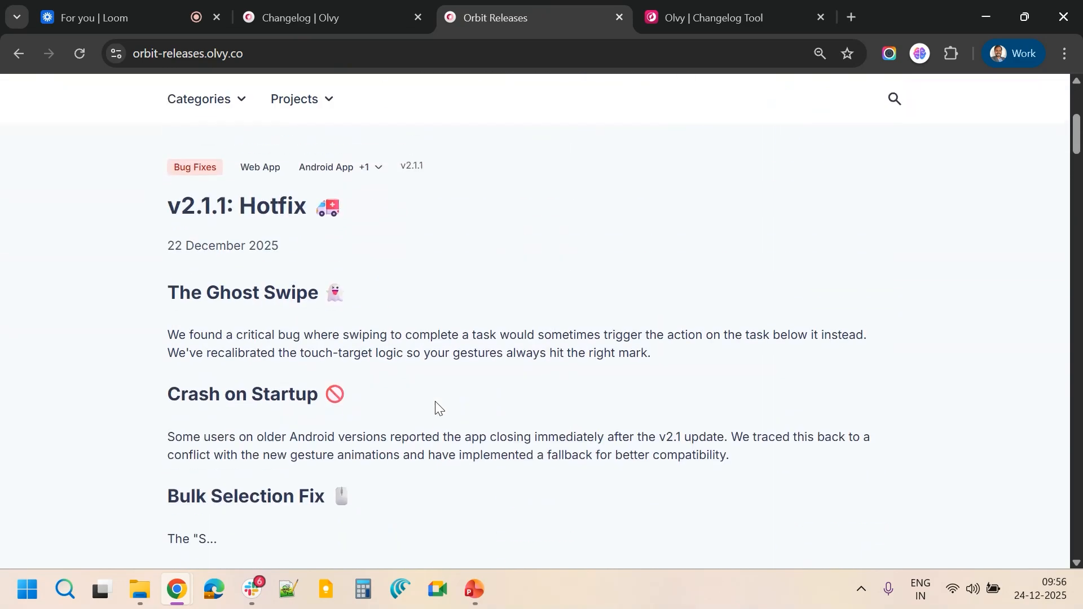
scroll(446, 395, up, 5)
scroll(522, 407, down, 7)
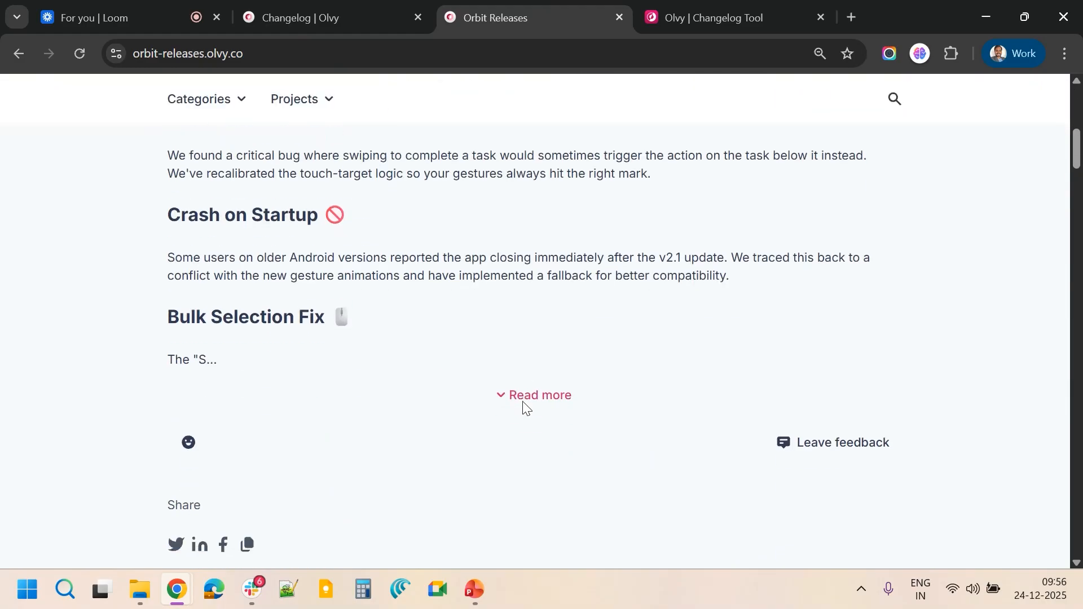
scroll(524, 406, down, 1)
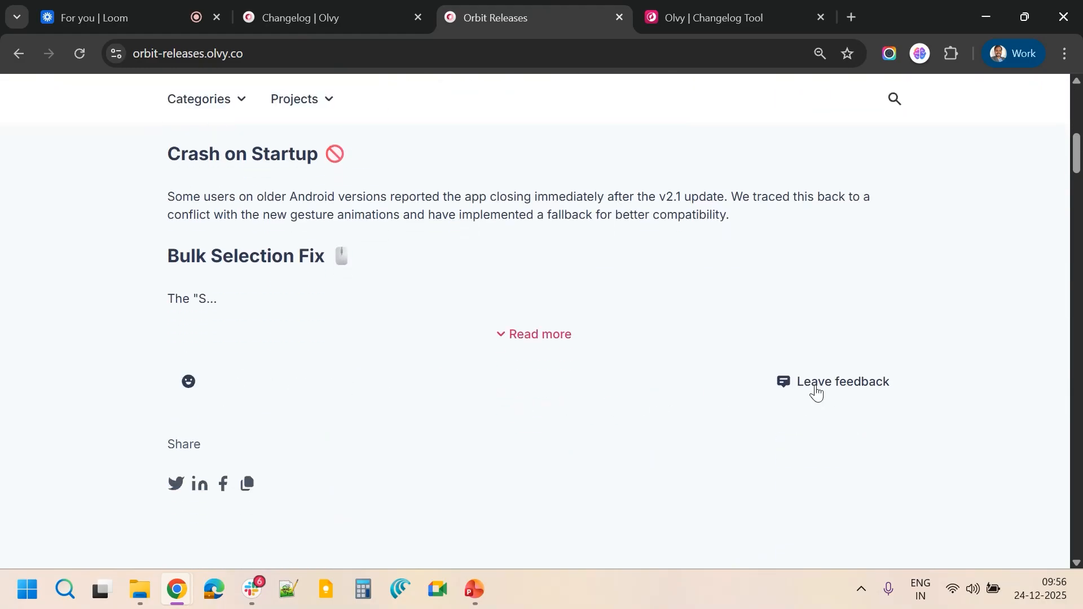
scroll(581, 317, up, 5)
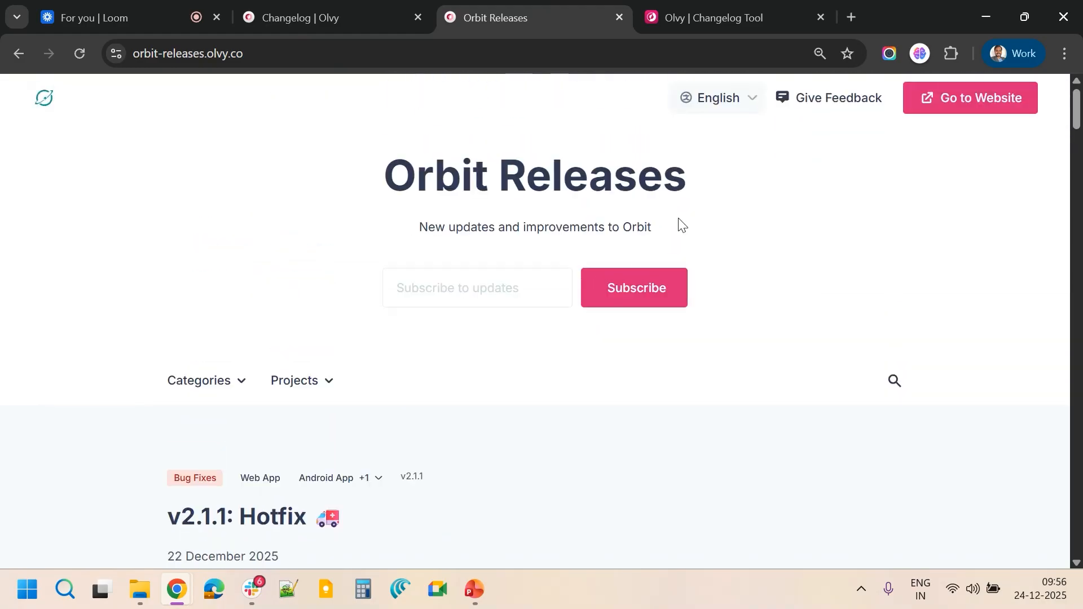
Open the Give Feedback page and choose Feature Request as the feedback type
click(845, 111)
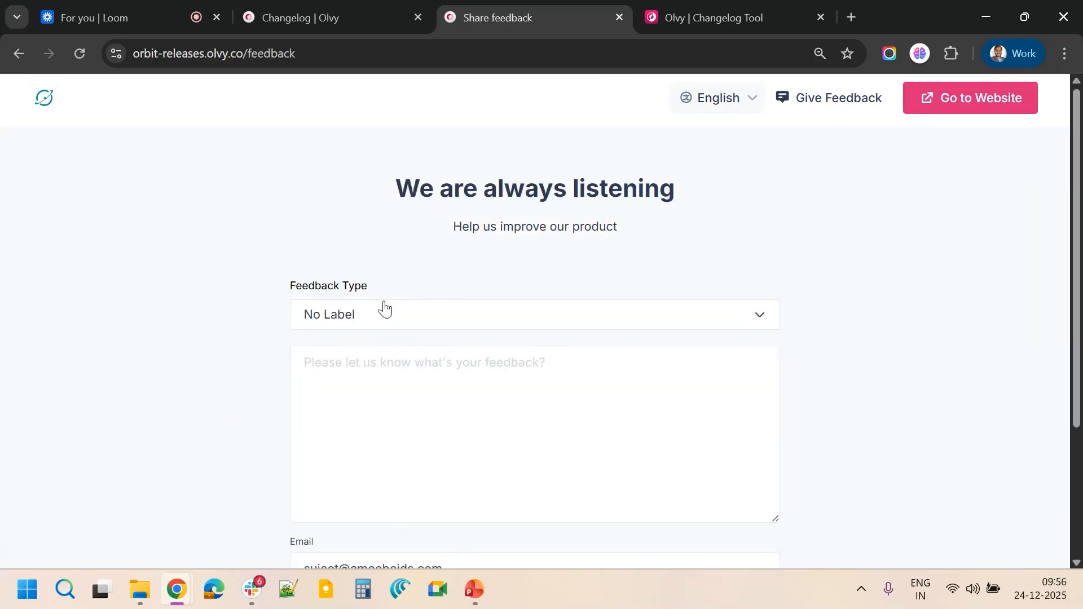
click(474, 319)
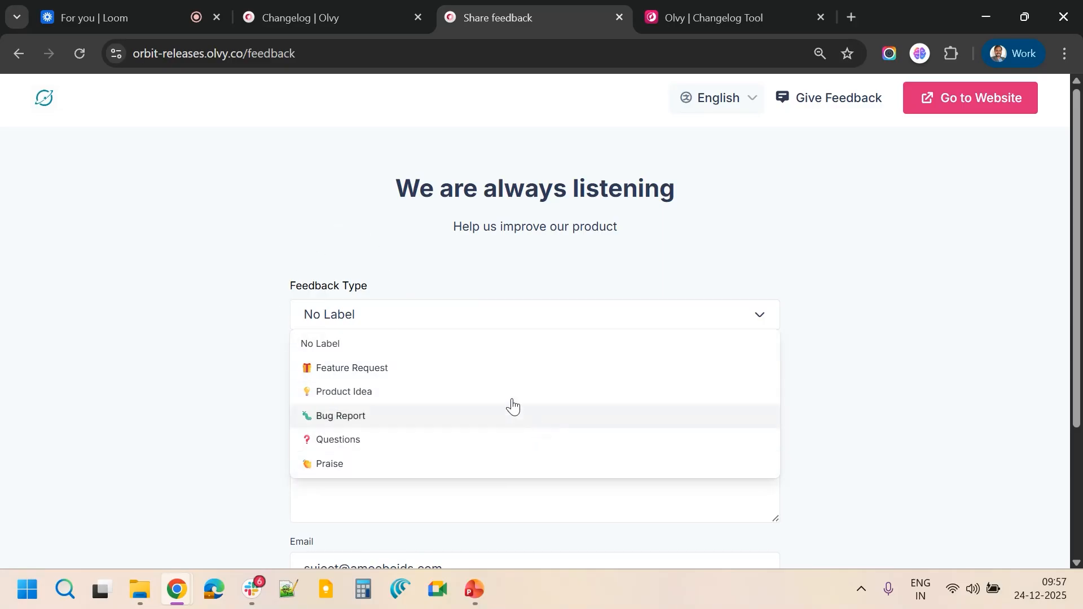
click(443, 370)
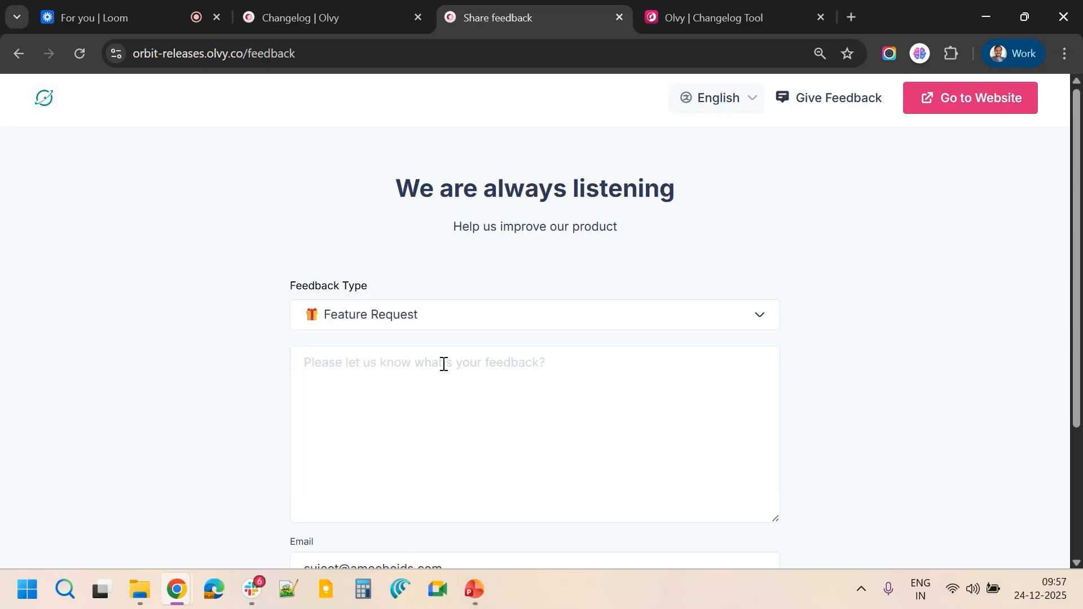
click(365, 379)
scroll(364, 378, down, 1)
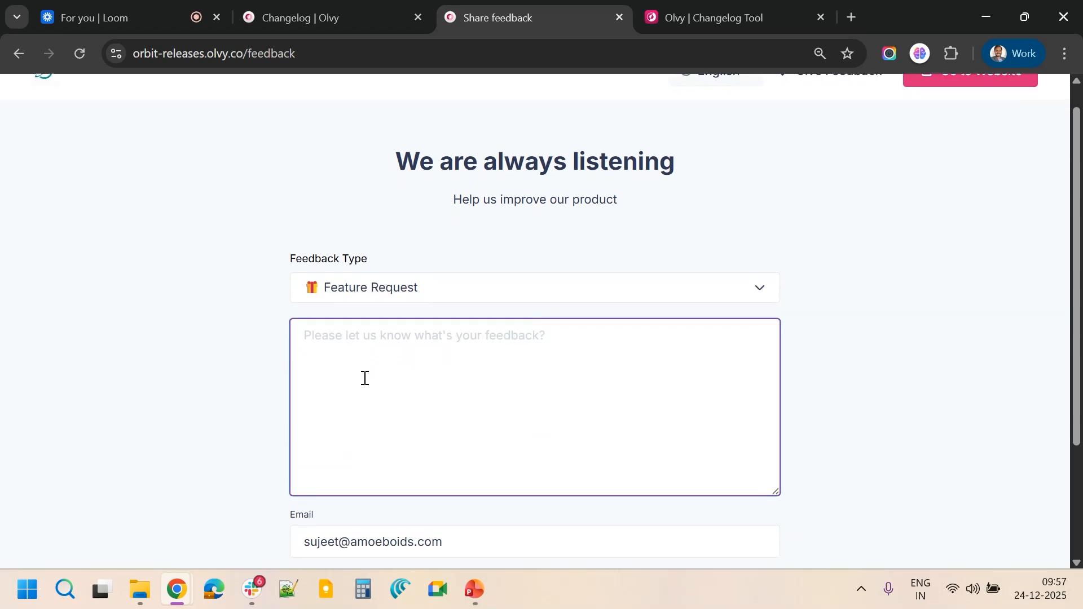
click(412, 291)
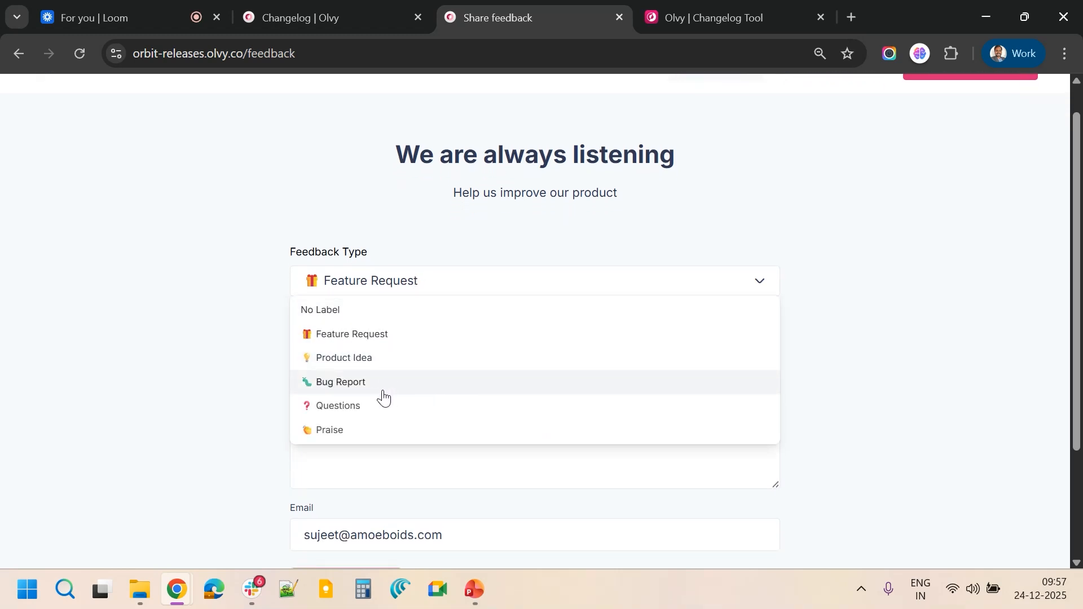
click(361, 343)
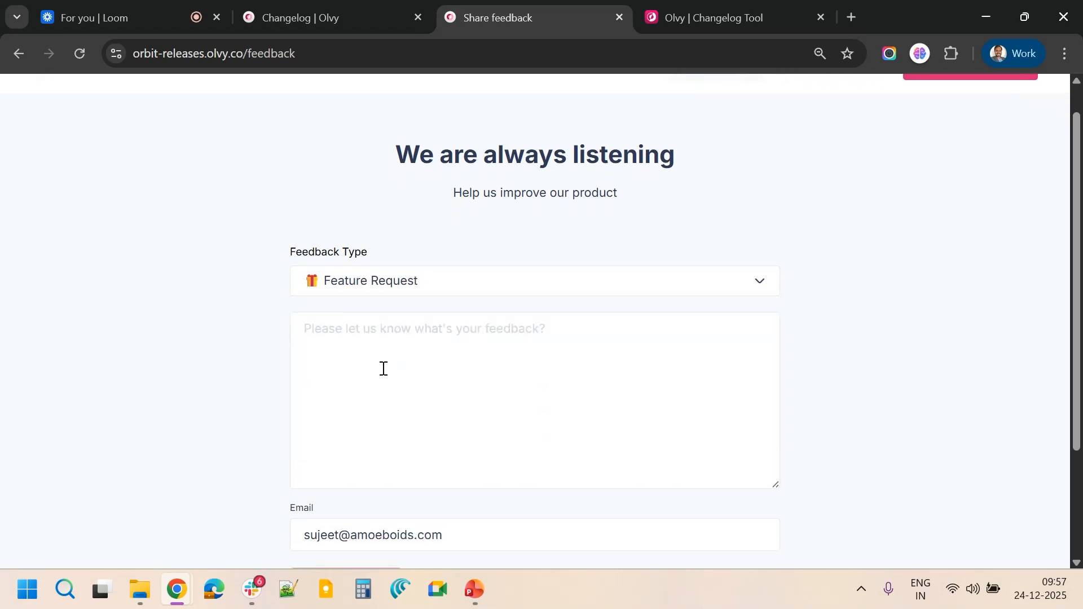
Write the feedback "I want Jira integration to fetch my Jira issues in Olvy and link them to my releases" and send it
click(382, 367)
scroll(382, 367, down, 3)
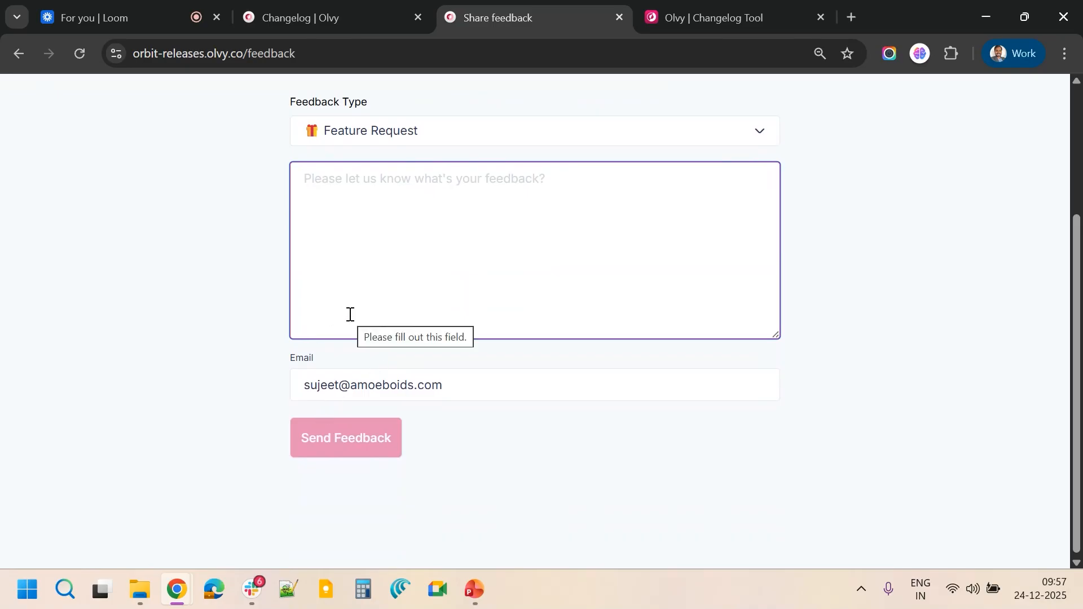
scroll(350, 314, up, 2)
text(Ji)
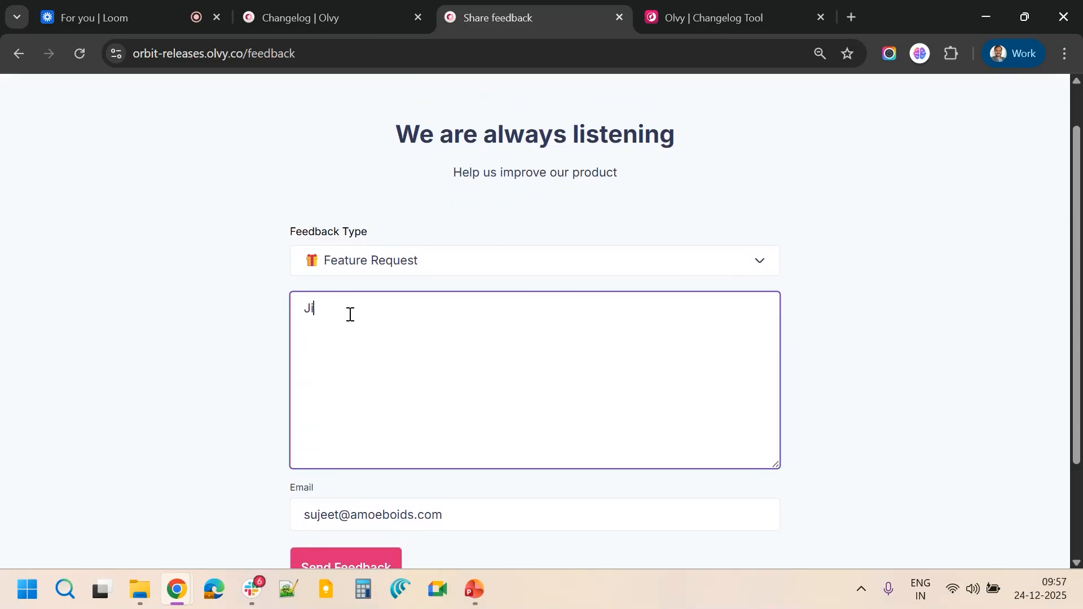
text(ra)
key(BackSpace)
key(BackSpace)
key(BackSpace)
key(BackSpace)
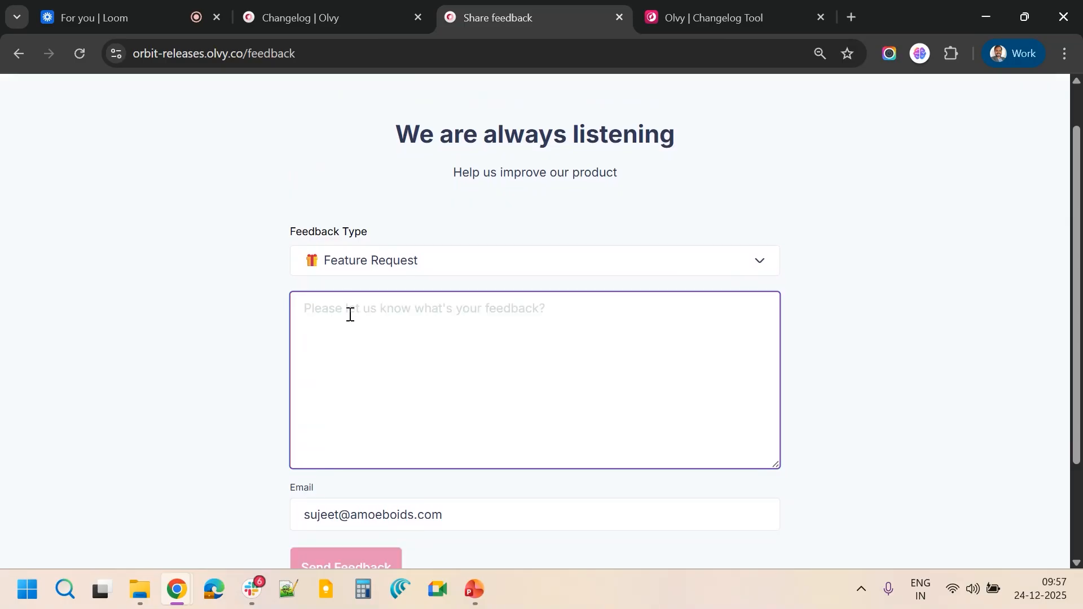
text(I want J)
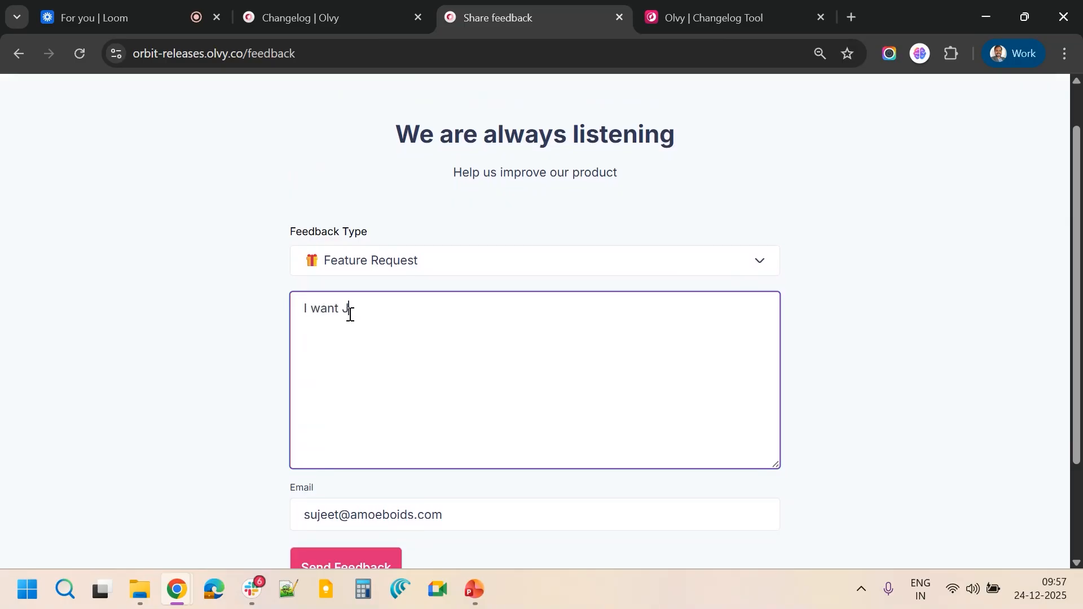
text(ira integration to fetch my)
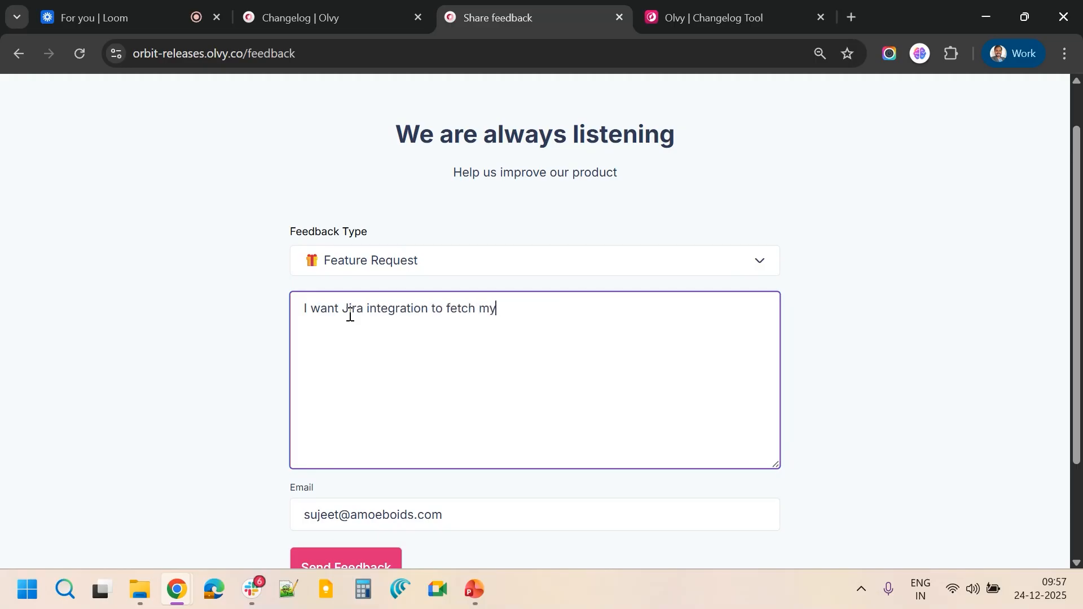
text( Jira issues)
scroll(350, 316, down, 2)
text(in Olvy)
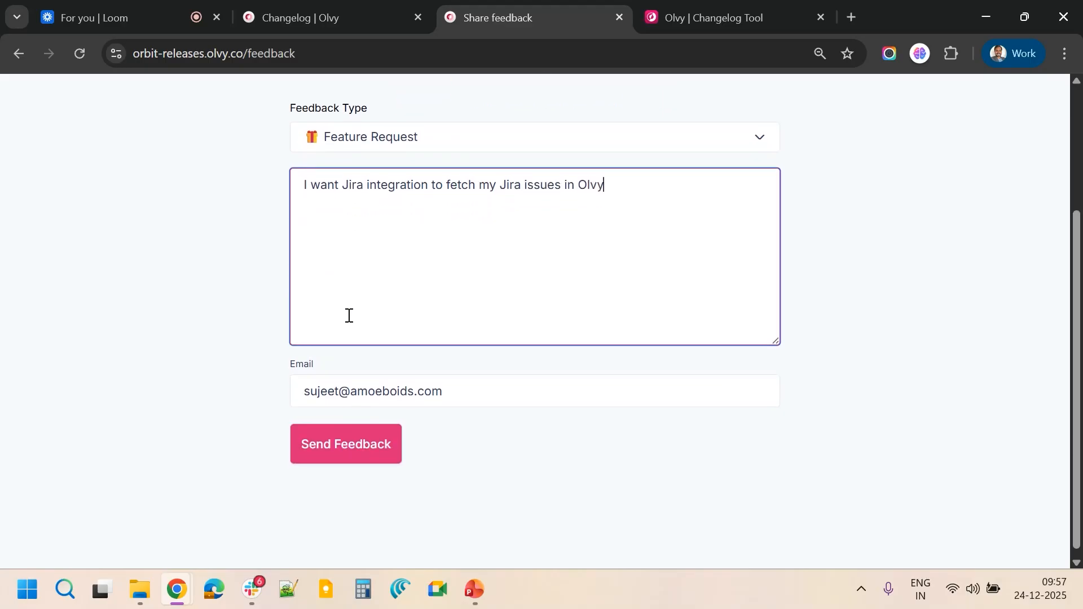
text( and link them to my releases)
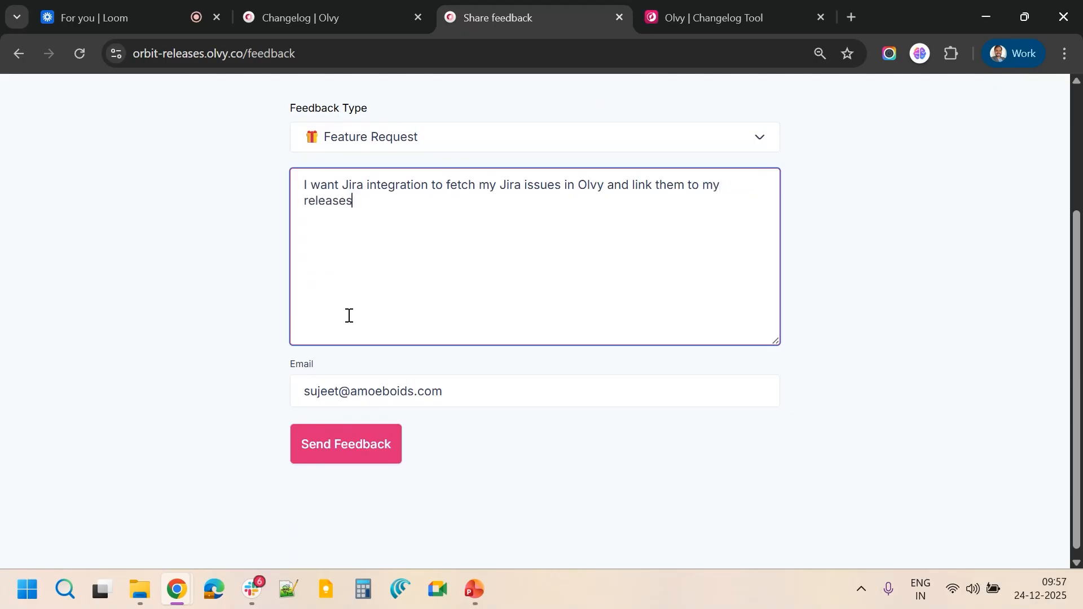
click(344, 453)
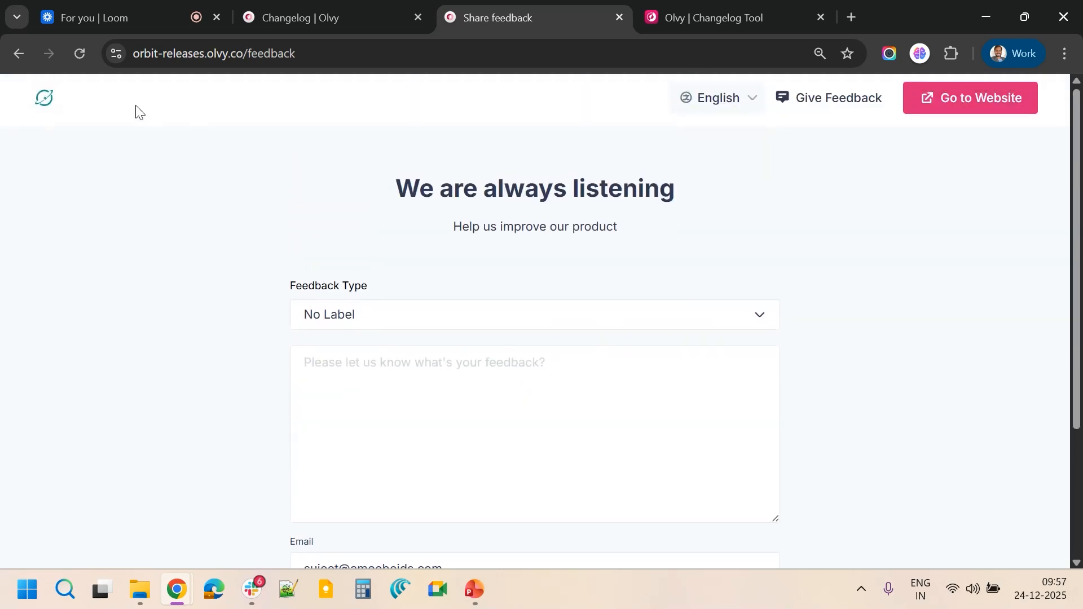
Return to the Orbit Releases home page and scroll through the release entries
click(41, 101)
scroll(291, 265, down, 5)
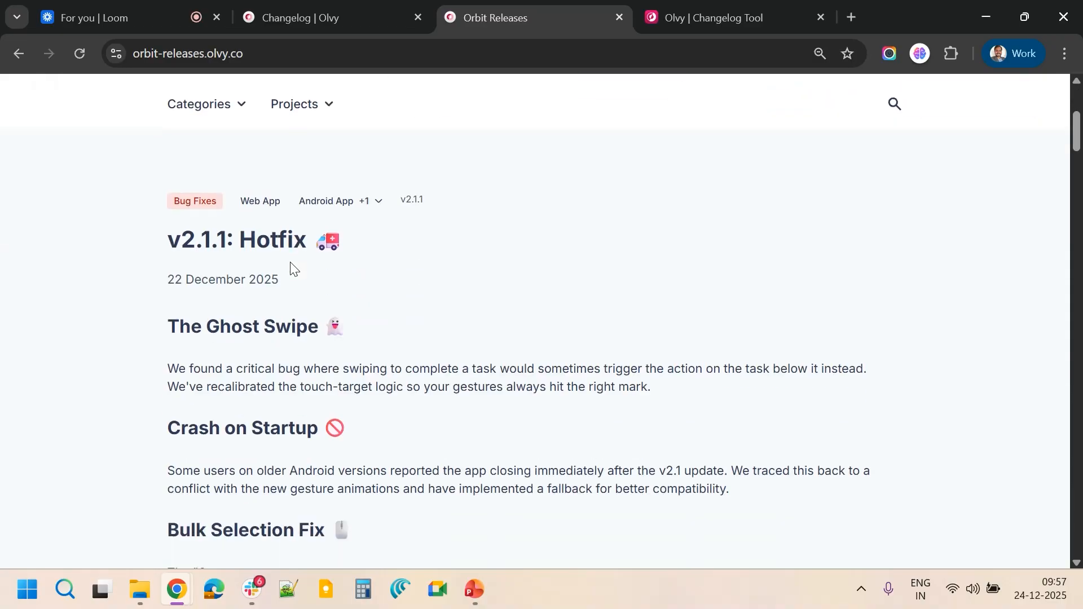
scroll(291, 265, down, 14)
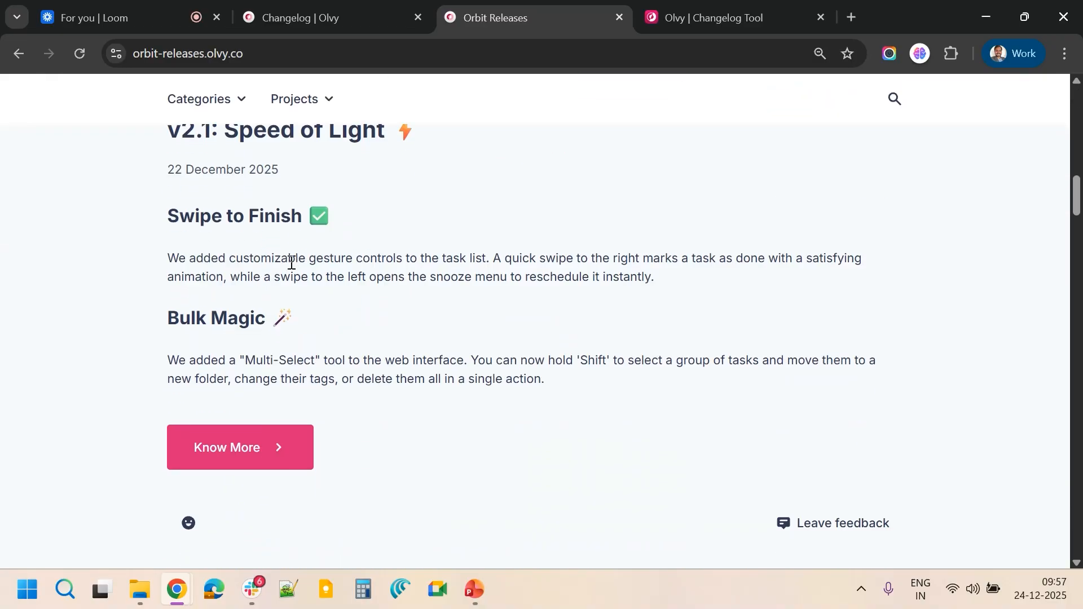
scroll(291, 266, up, 19)
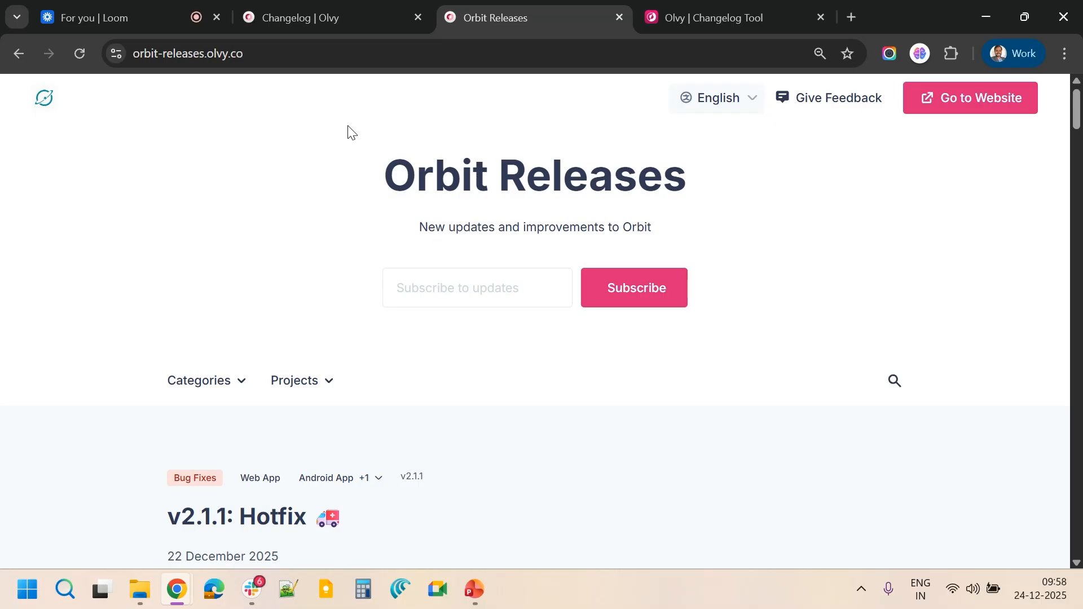
Switch to the Olvy admin Changelog tab and browse its list of releases
mouse_move(314, 3)
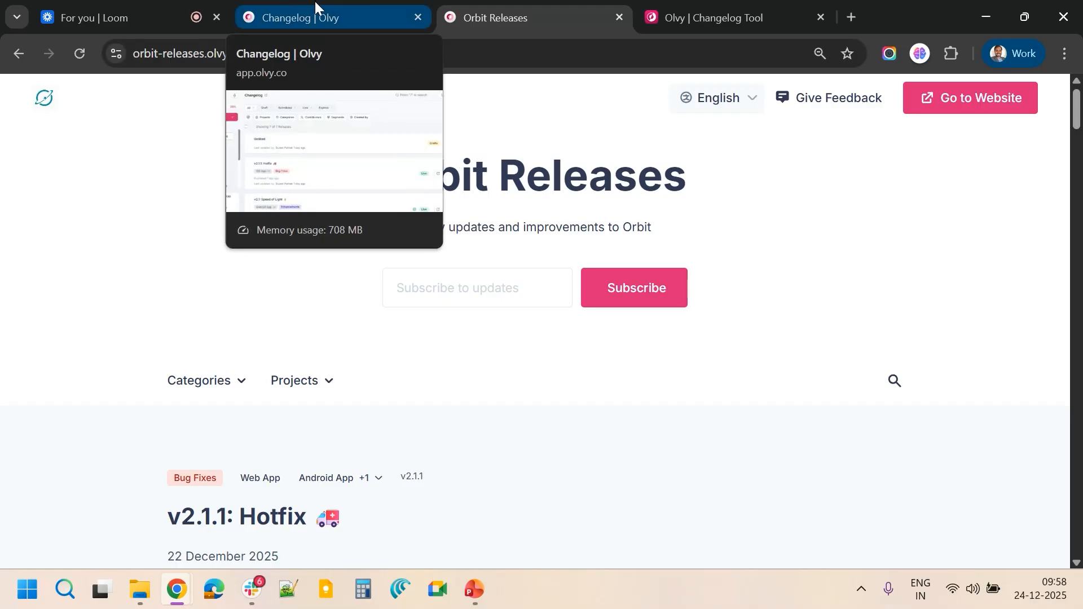
click(316, 2)
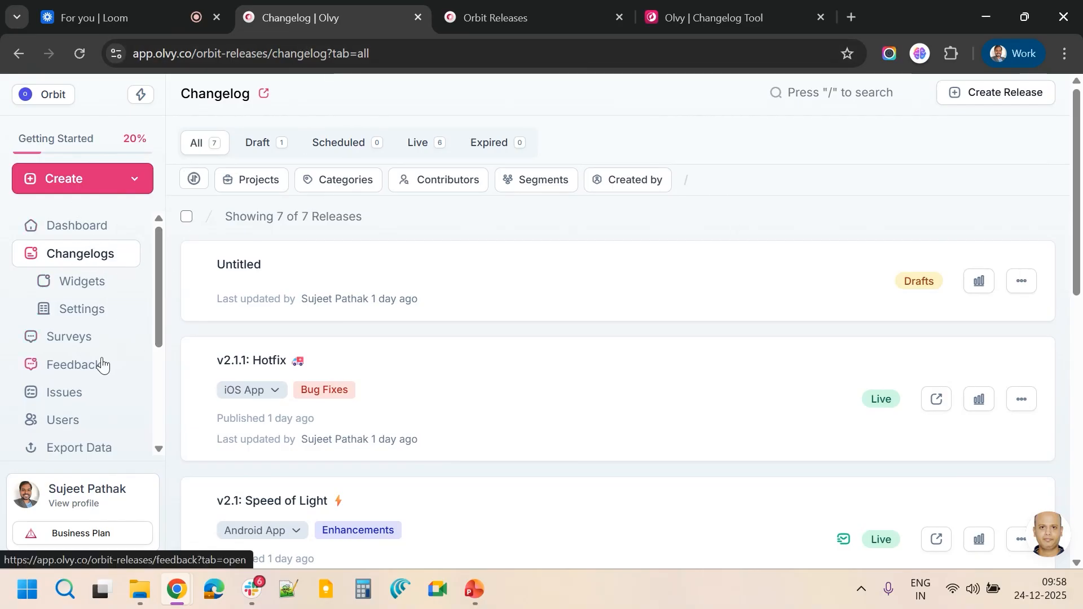
scroll(101, 363, down, 2)
scroll(102, 364, up, 2)
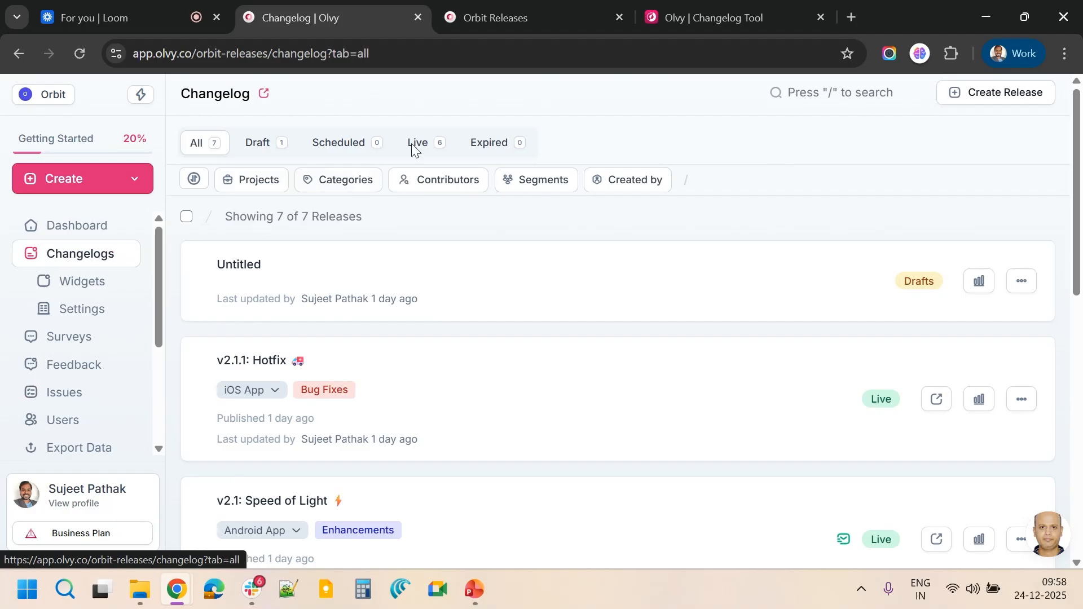
scroll(364, 375, down, 1)
scroll(363, 377, down, 10)
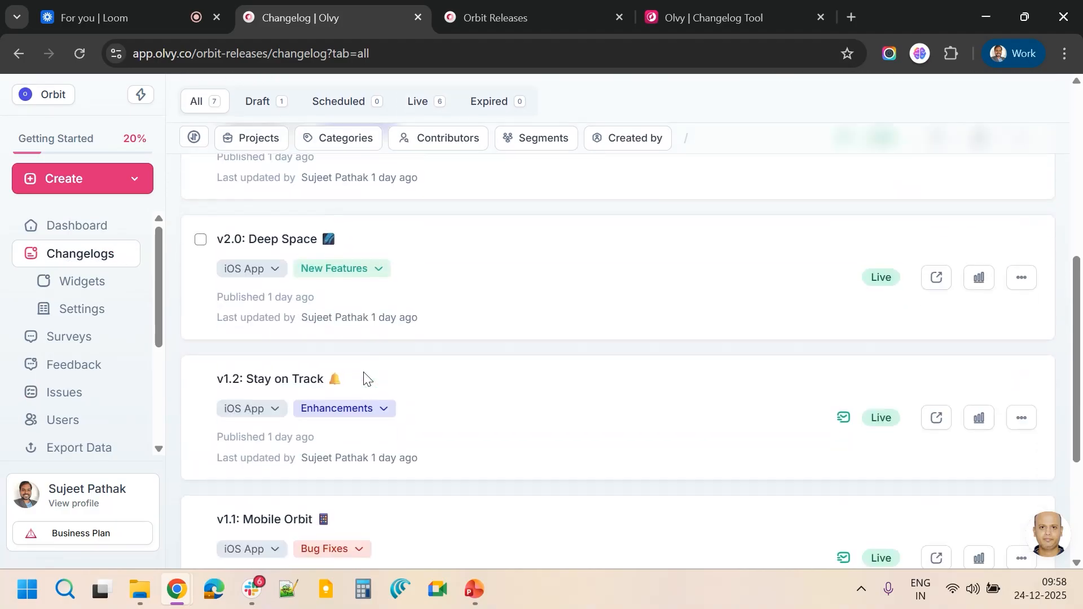
scroll(365, 374, up, 10)
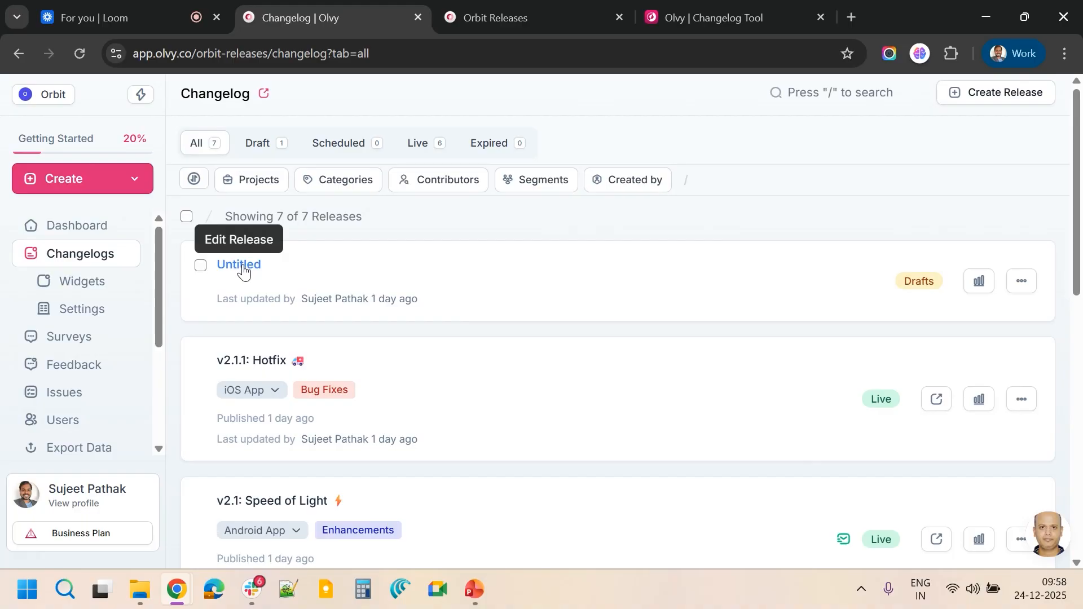
Open the Untitled draft release for editing and read through its body content
click(242, 270)
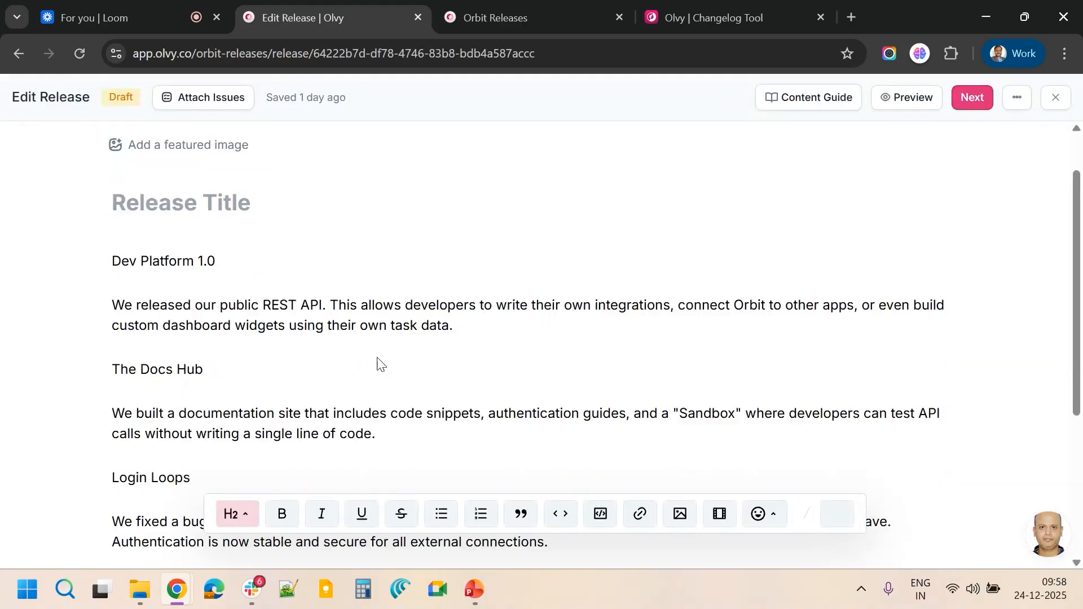
scroll(381, 364, down, 2)
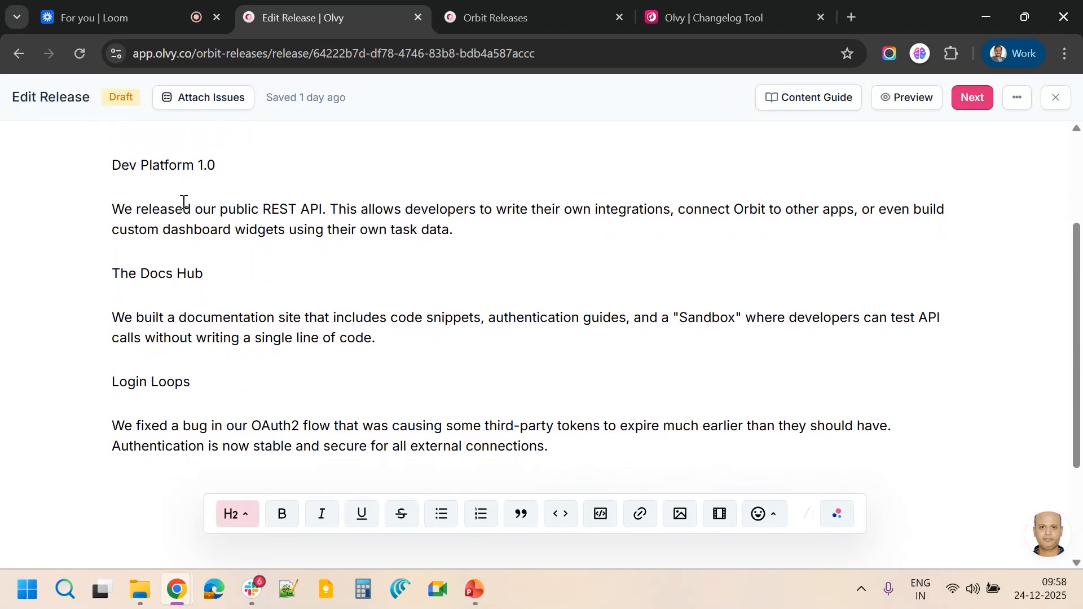
scroll(236, 383, up, 2)
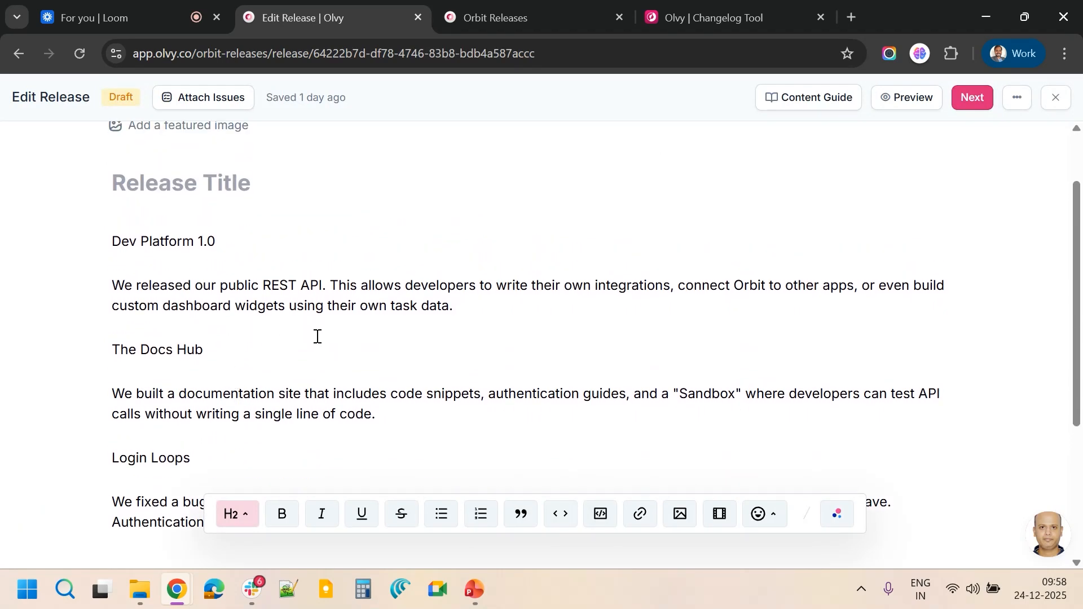
scroll(310, 370, down, 2)
scroll(311, 370, up, 4)
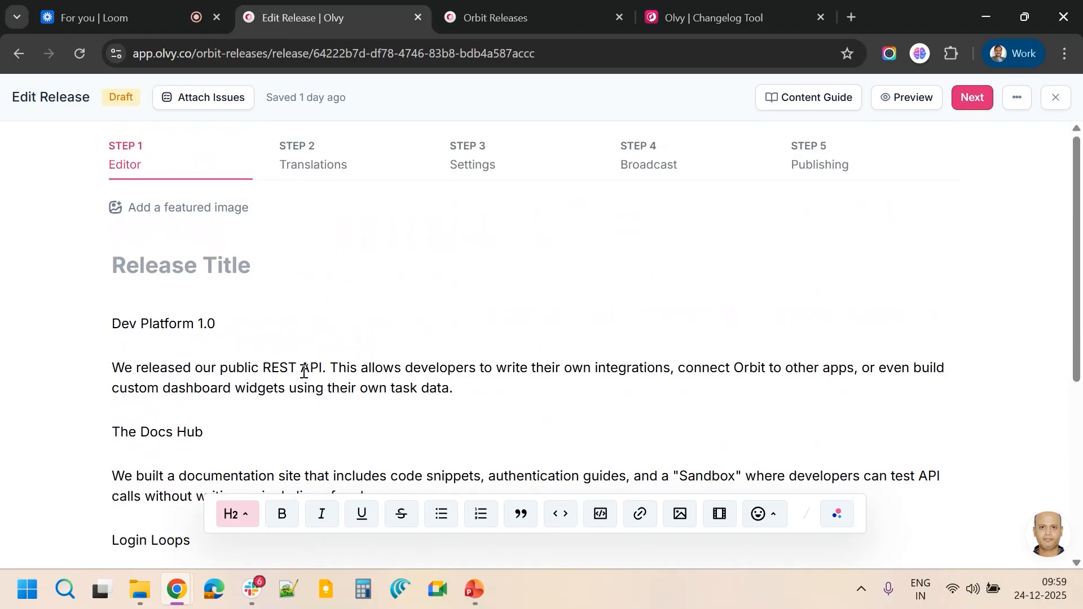
scroll(228, 344, down, 3)
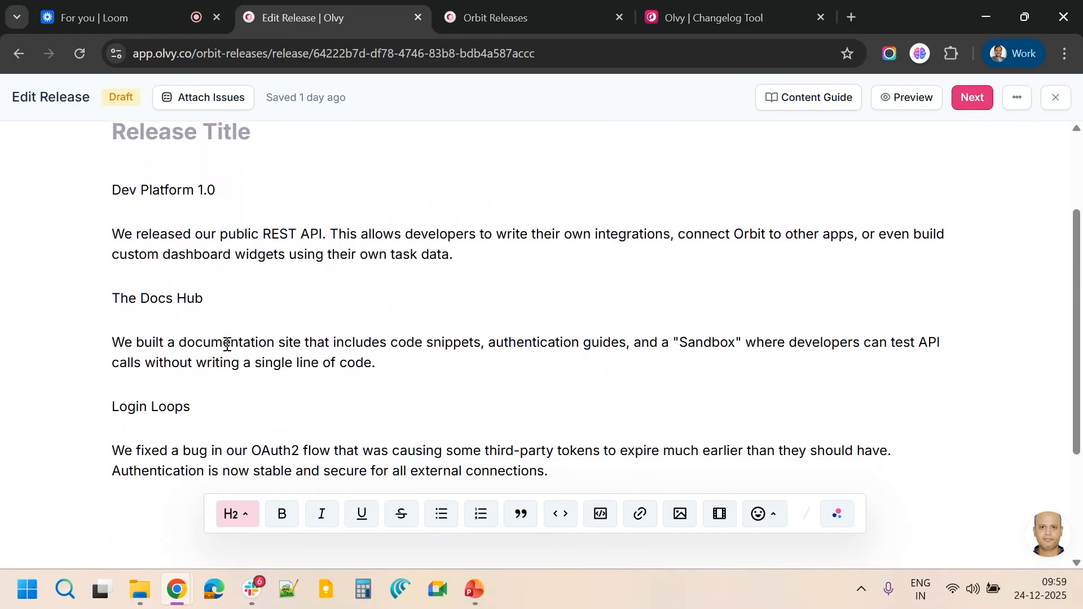
scroll(227, 344, up, 3)
scroll(228, 344, down, 2)
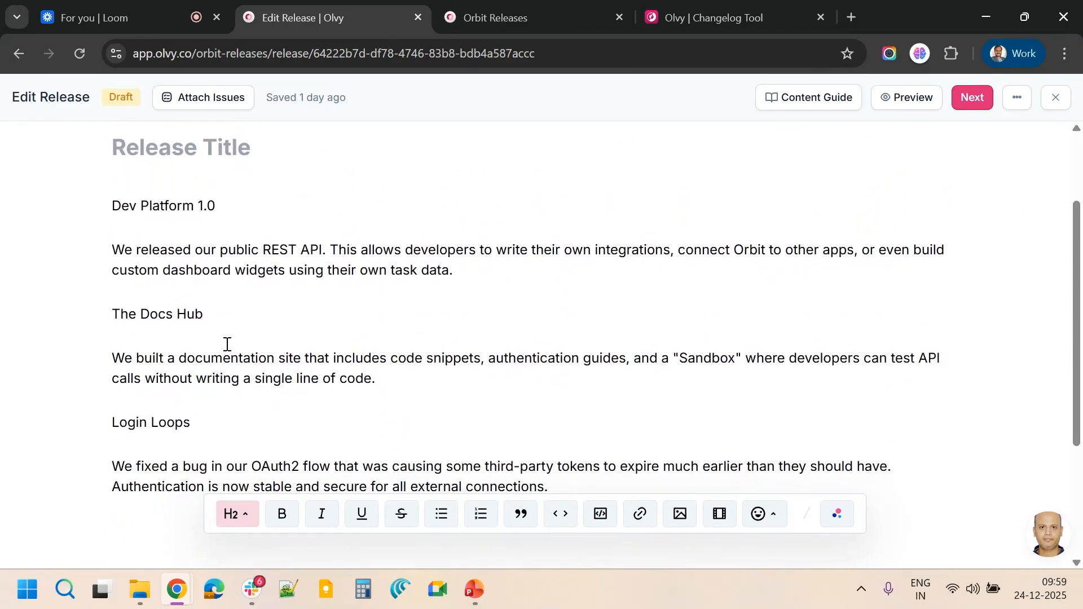
scroll(228, 344, up, 1)
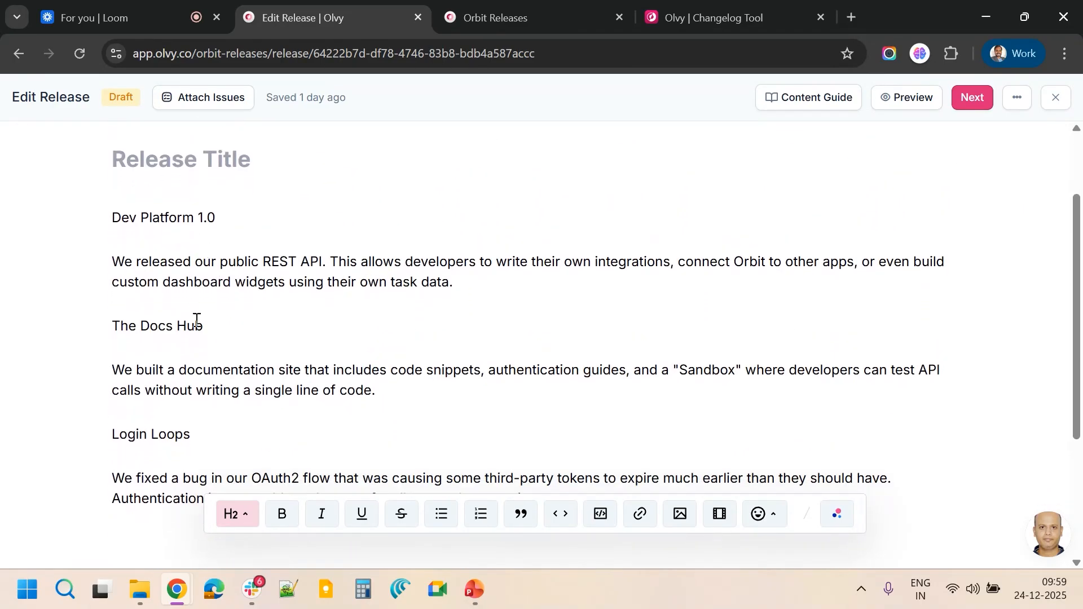
scroll(248, 386, down, 2)
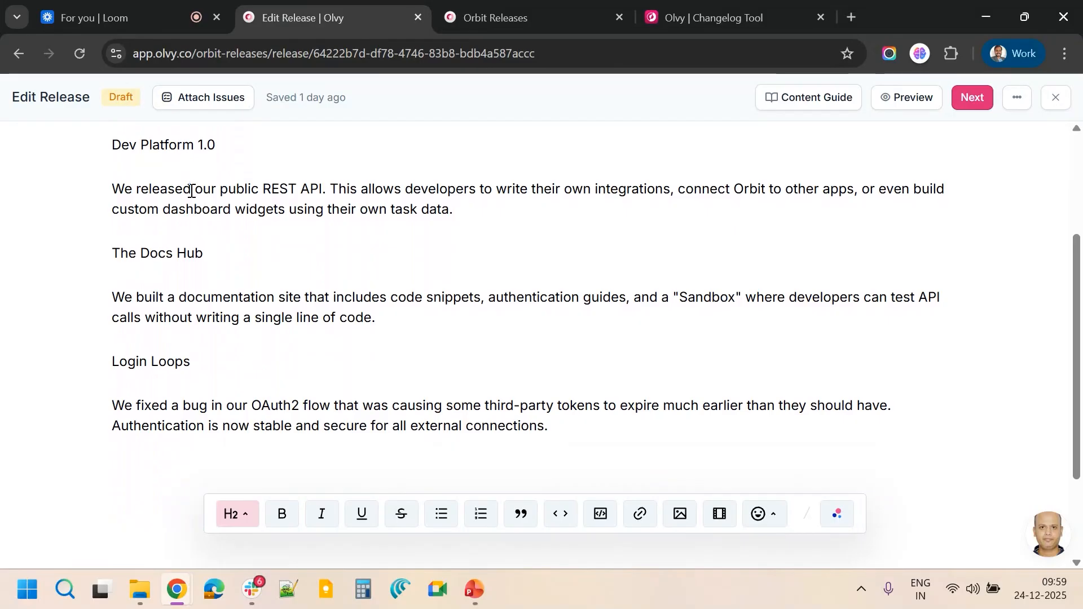
Try generating an AI heading for the selected body text, keep the Product Updates suggestion, and delete it again
drag(563, 428, 85, 164)
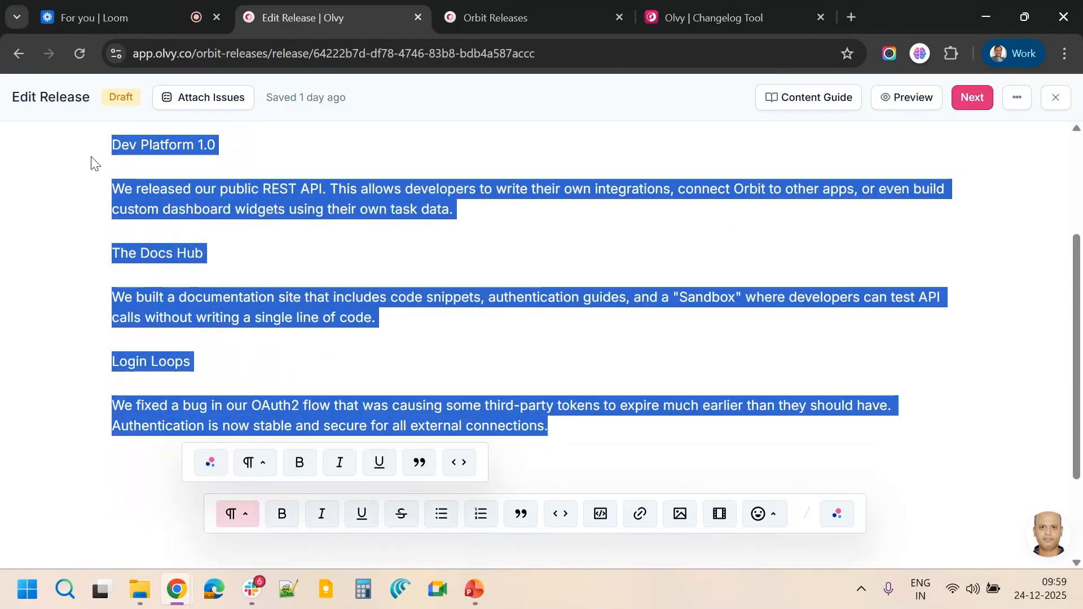
scroll(176, 235, up, 4)
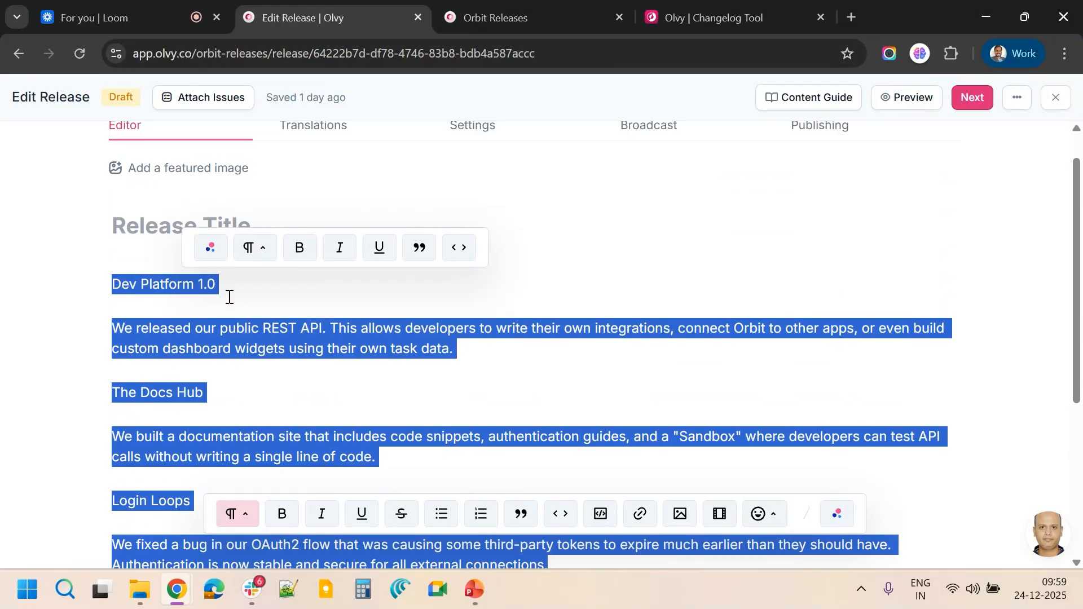
click(213, 249)
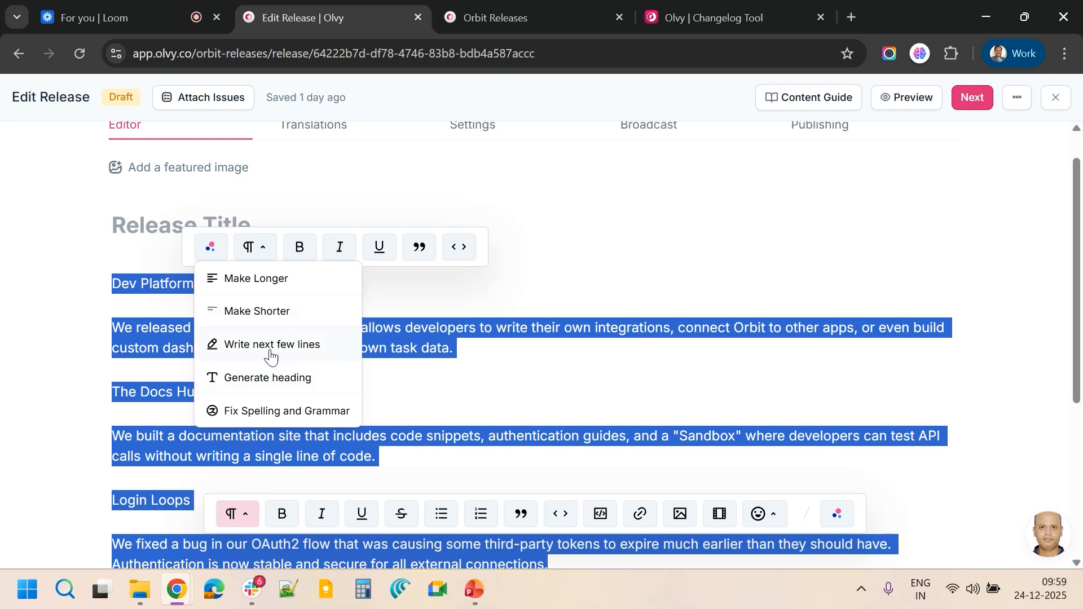
click(248, 383)
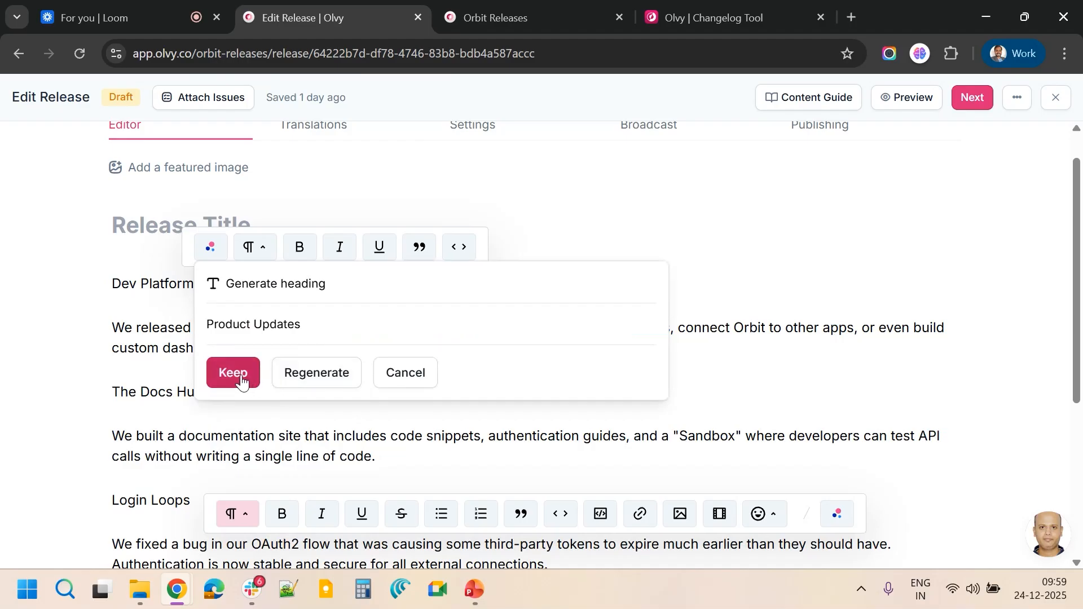
click(233, 373)
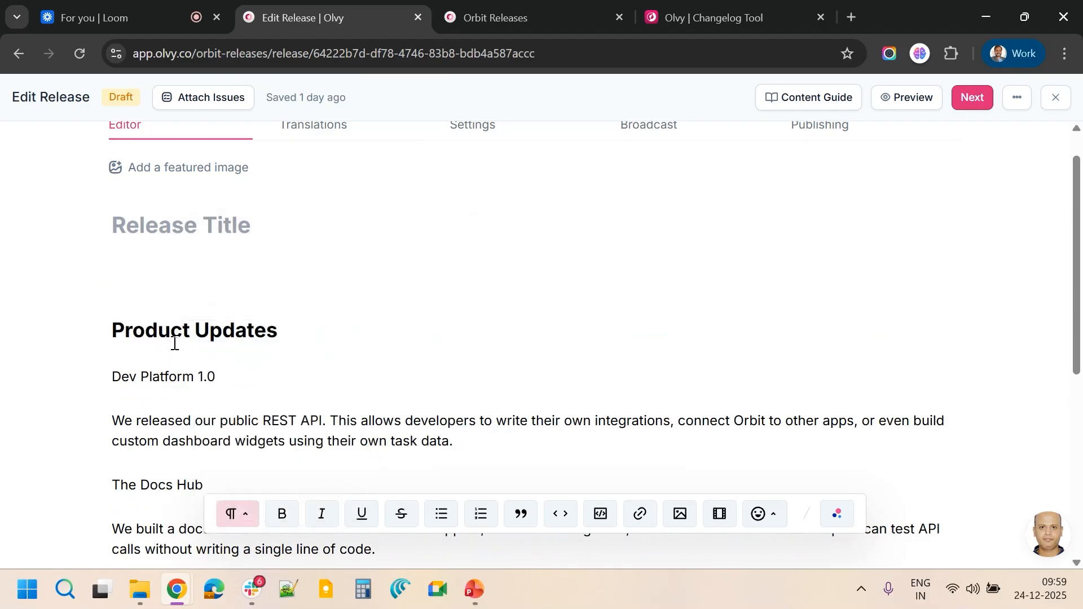
triple_click(158, 331)
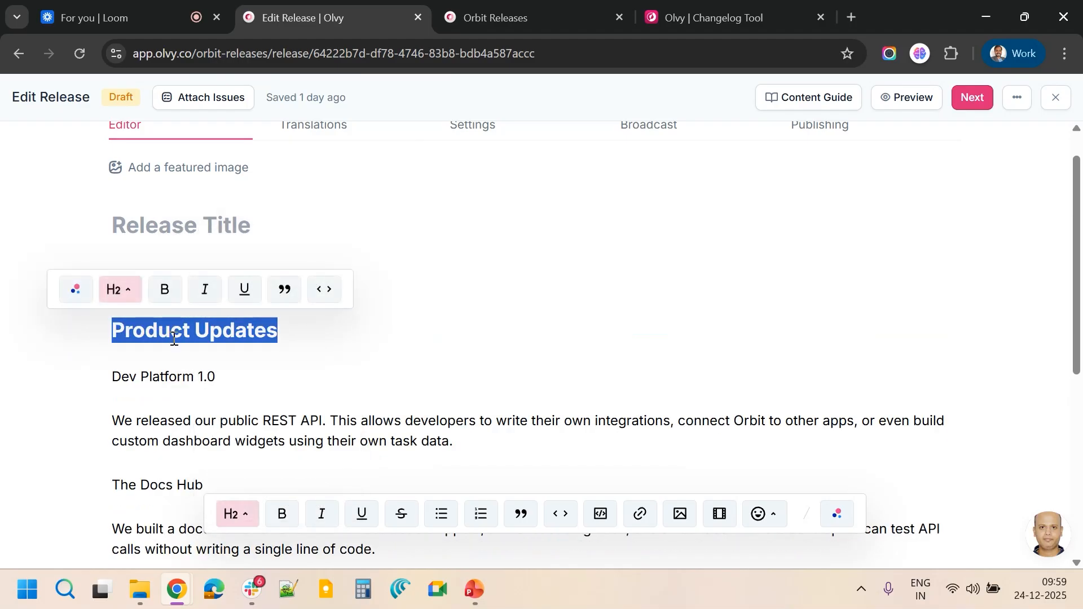
key(BackSpace)
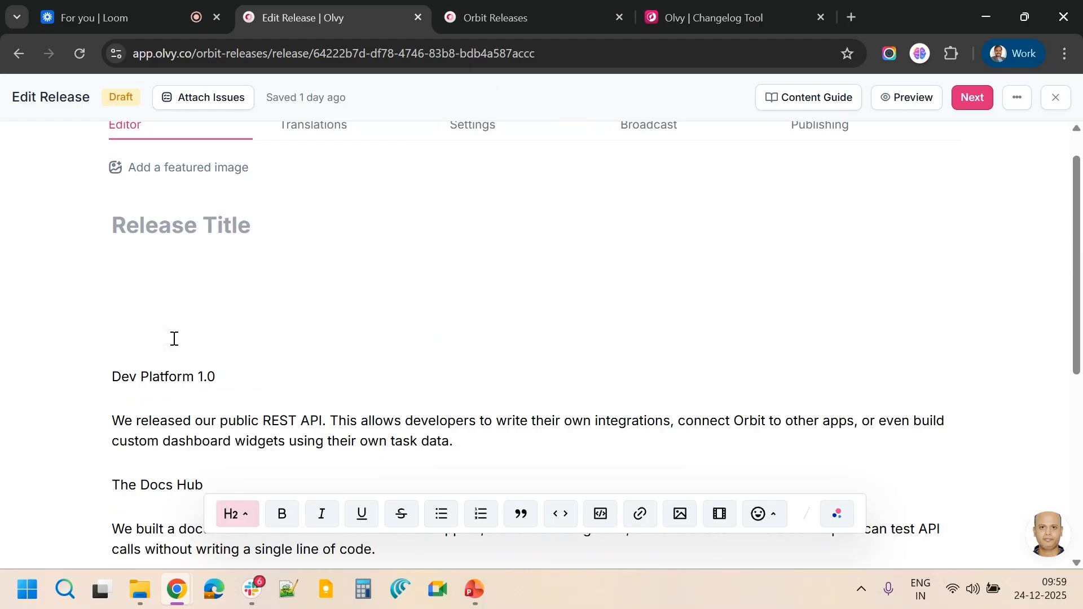
Reselect the whole release body, open Olvy AI, and paste the body text into its notes box
scroll(174, 339, down, 4)
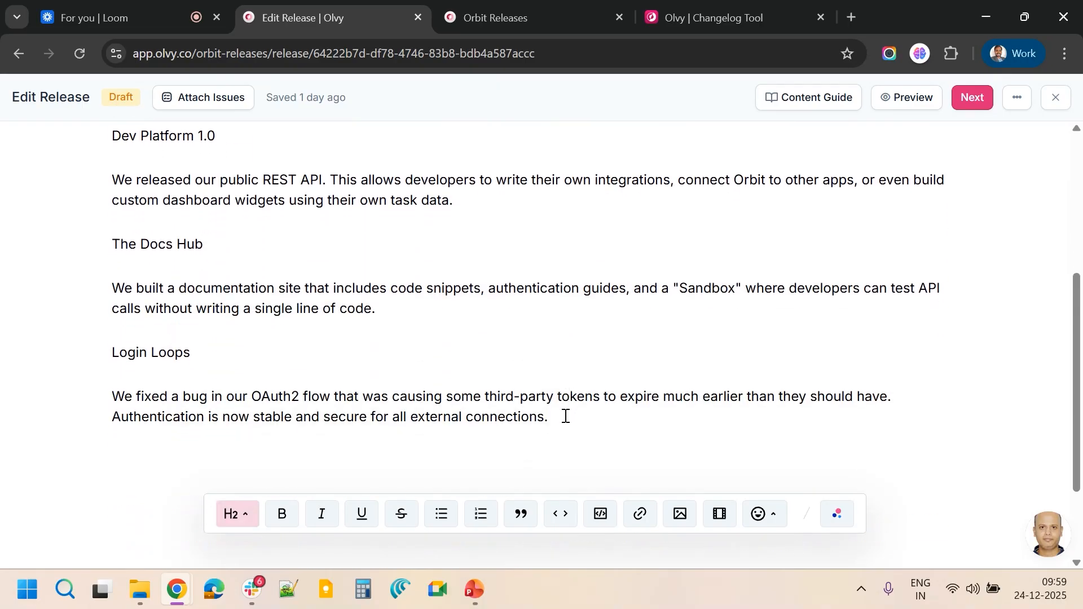
drag(566, 416, 105, 424)
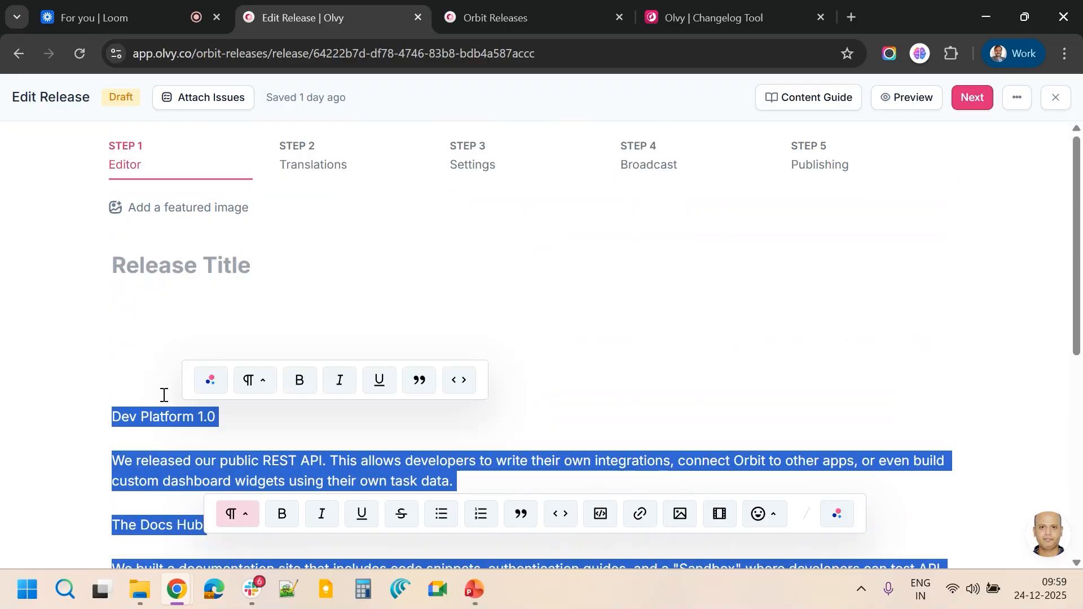
click(839, 514)
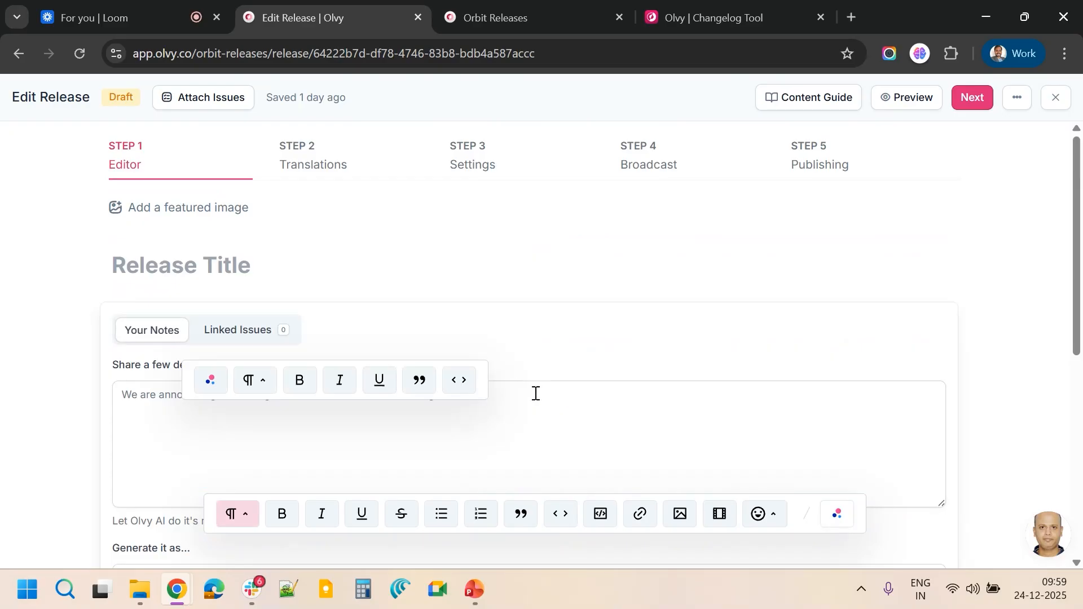
scroll(530, 398, down, 3)
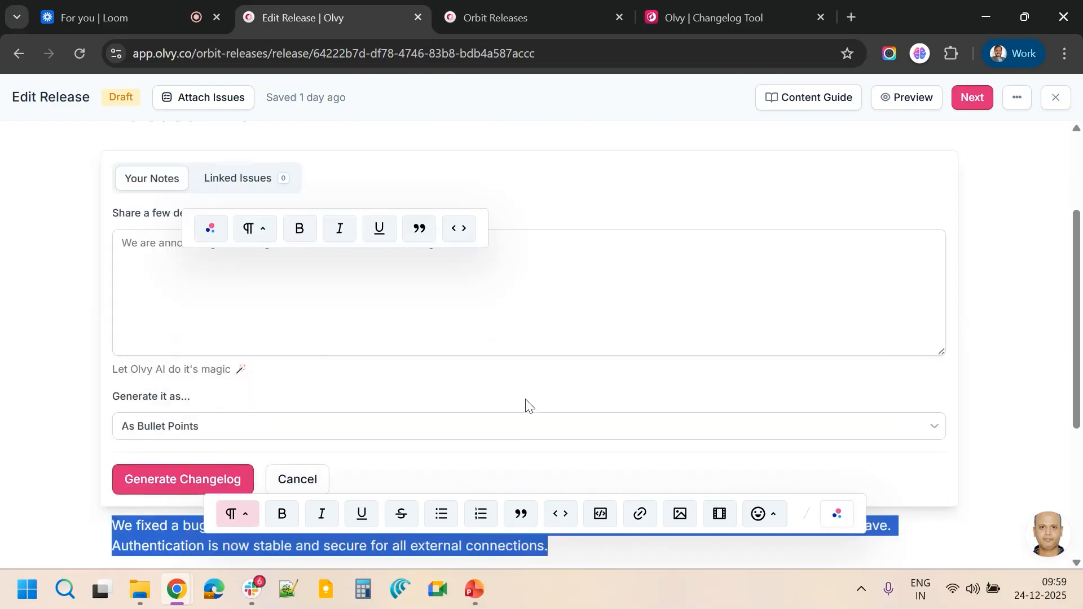
click(199, 291)
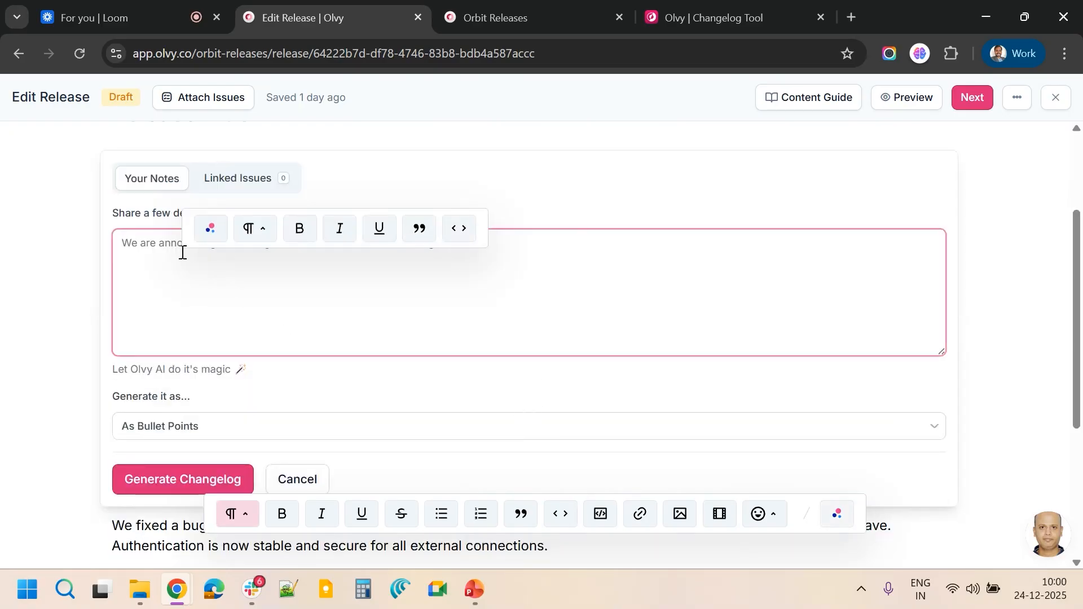
key(ctrl+v)
scroll(206, 275, up, 3)
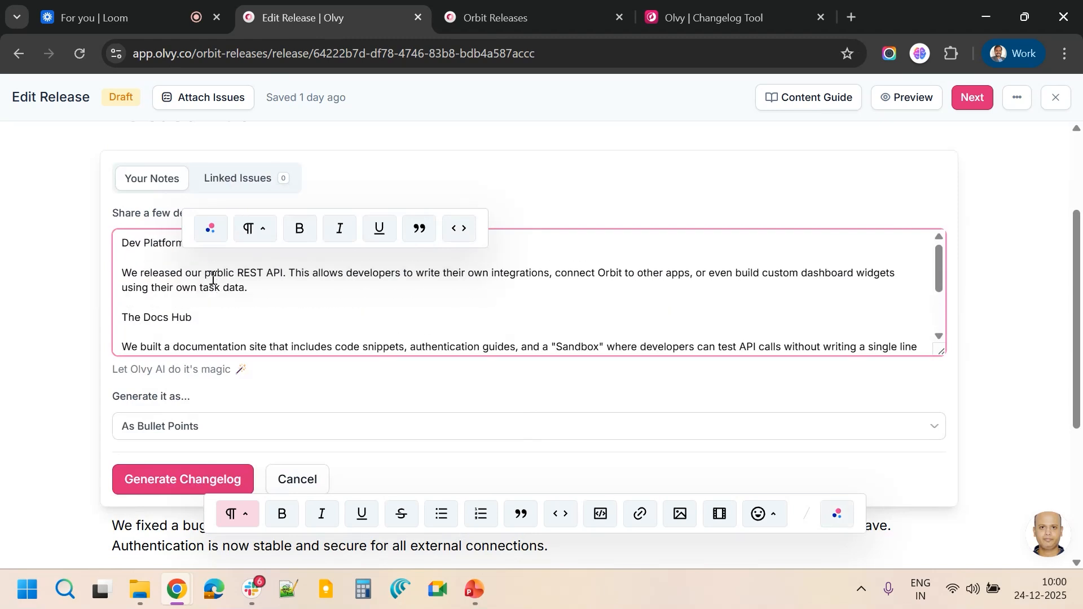
scroll(213, 278, down, 3)
scroll(213, 278, up, 3)
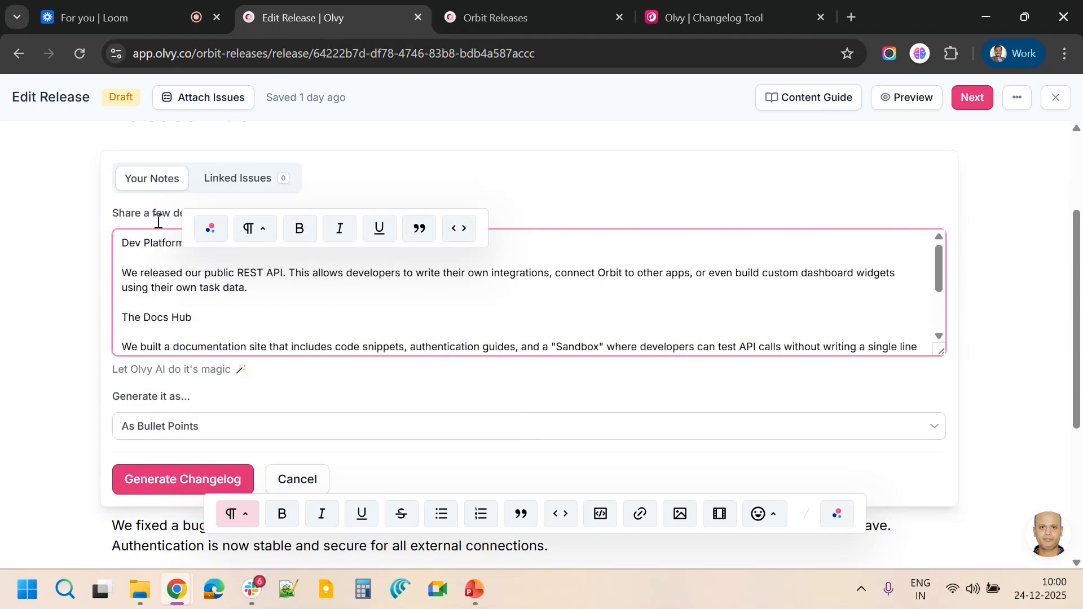
Add the prompt "Write release notes in casual tone for the following changes" above the pasted notes
click(124, 243)
key(Return)
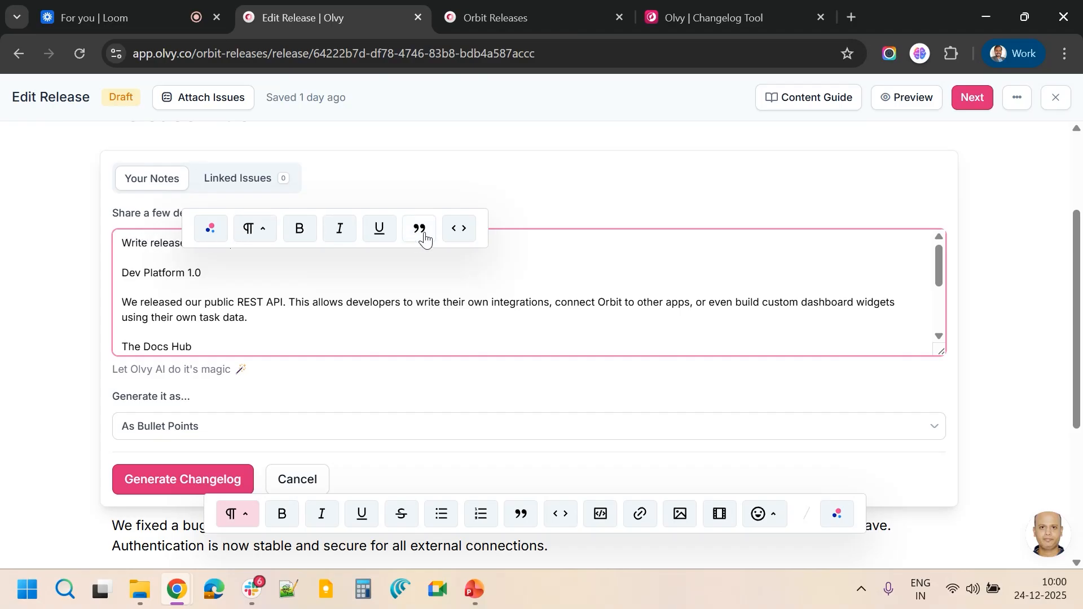
click(481, 217)
click(481, 295)
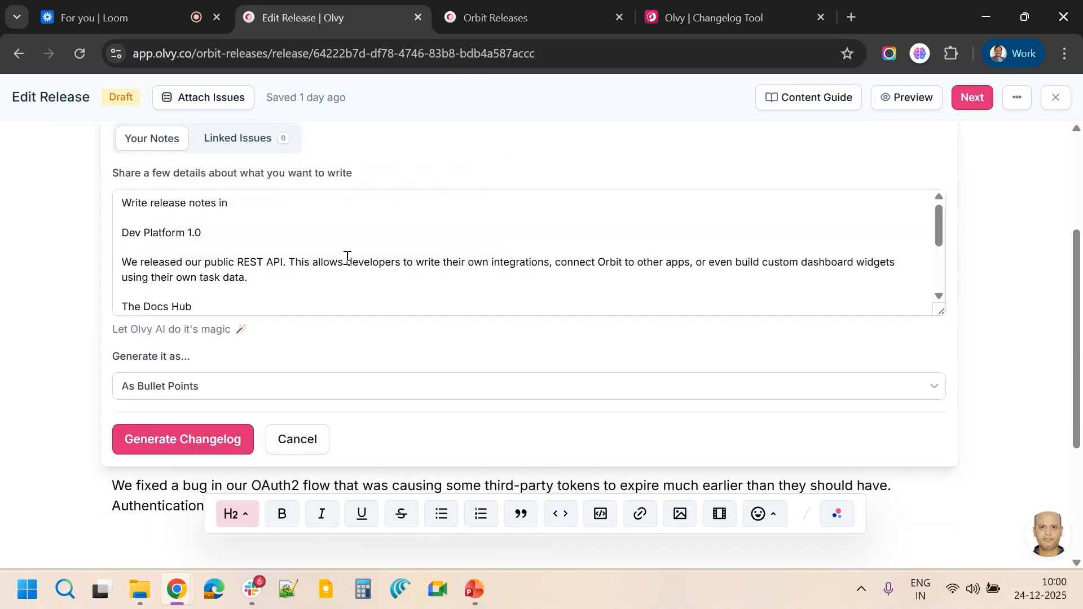
click(257, 202)
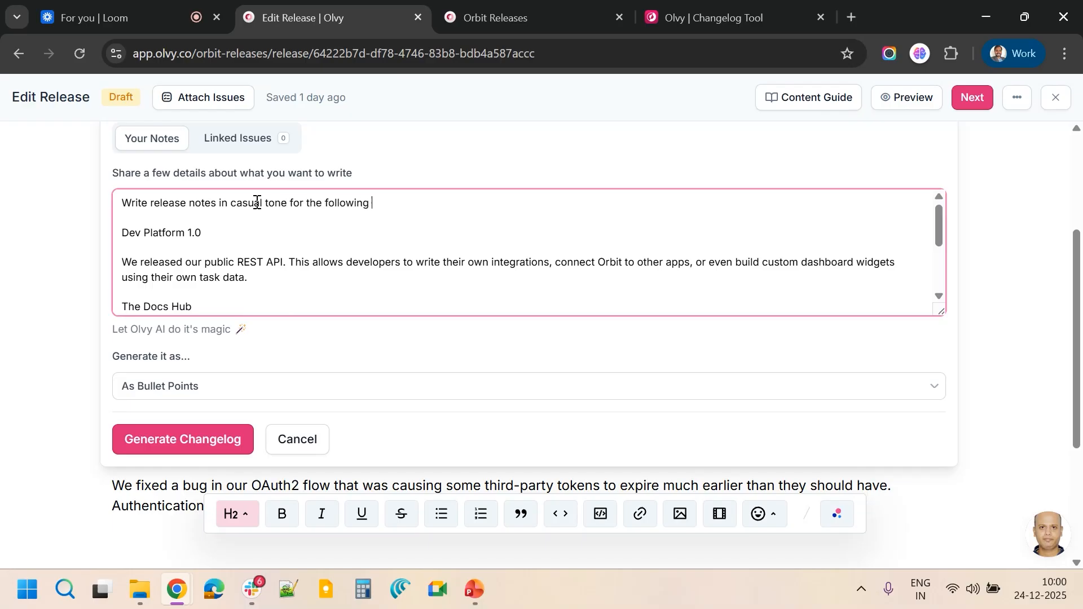
text(changes)
Generate the changelog as paragraphs and insert the AI-written release notes into the editor
click(177, 388)
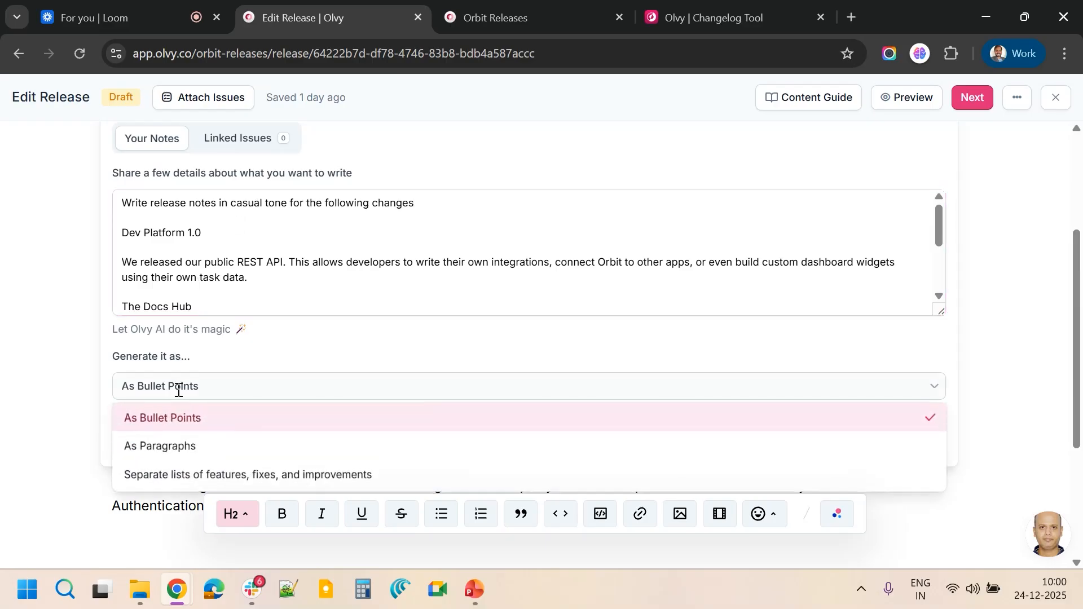
click(172, 449)
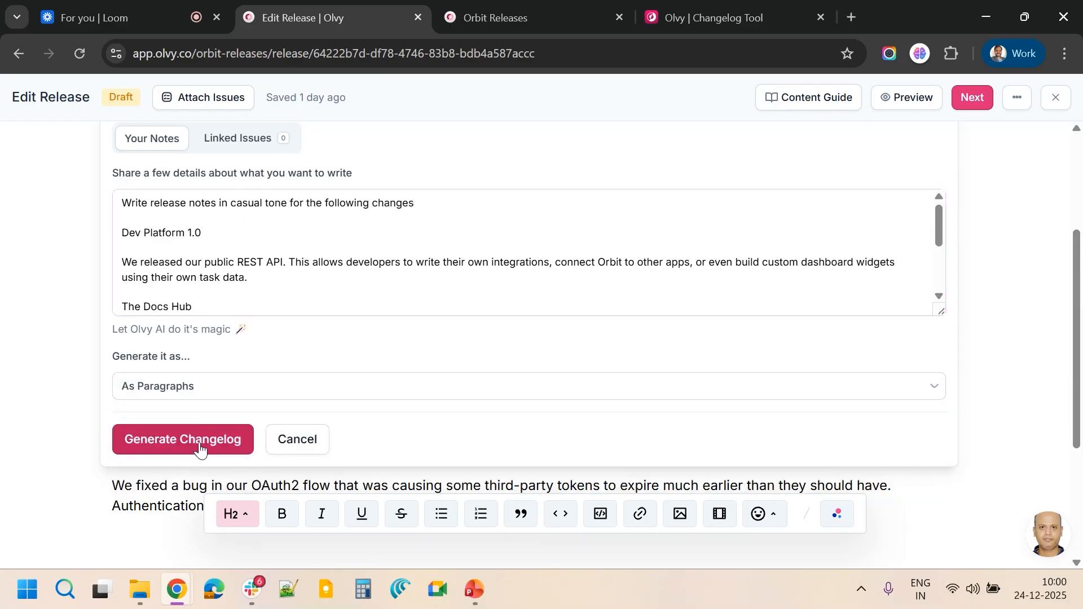
click(201, 447)
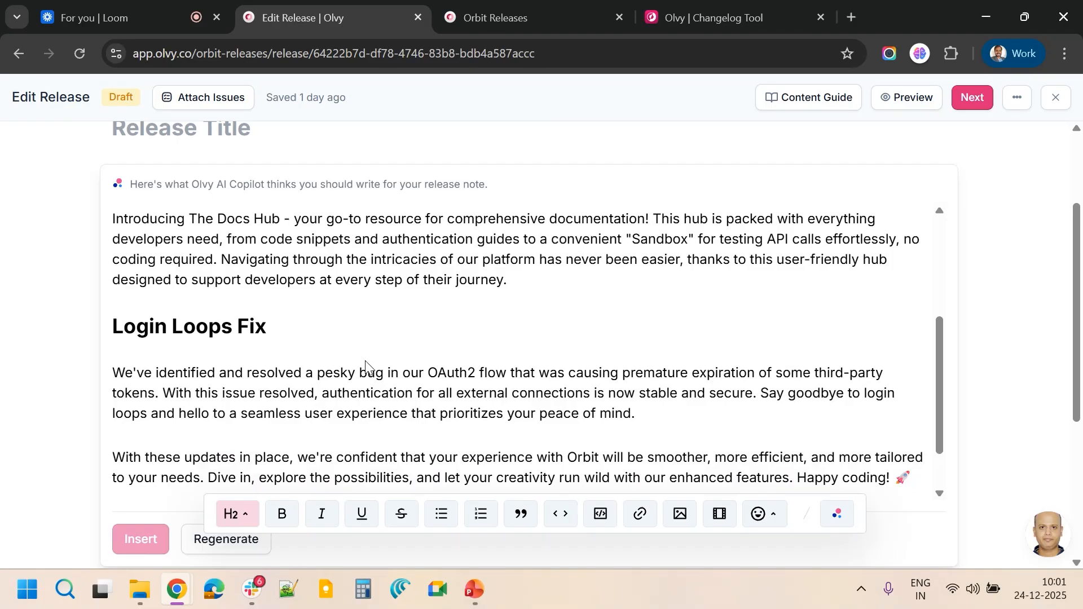
scroll(365, 360, down, 5)
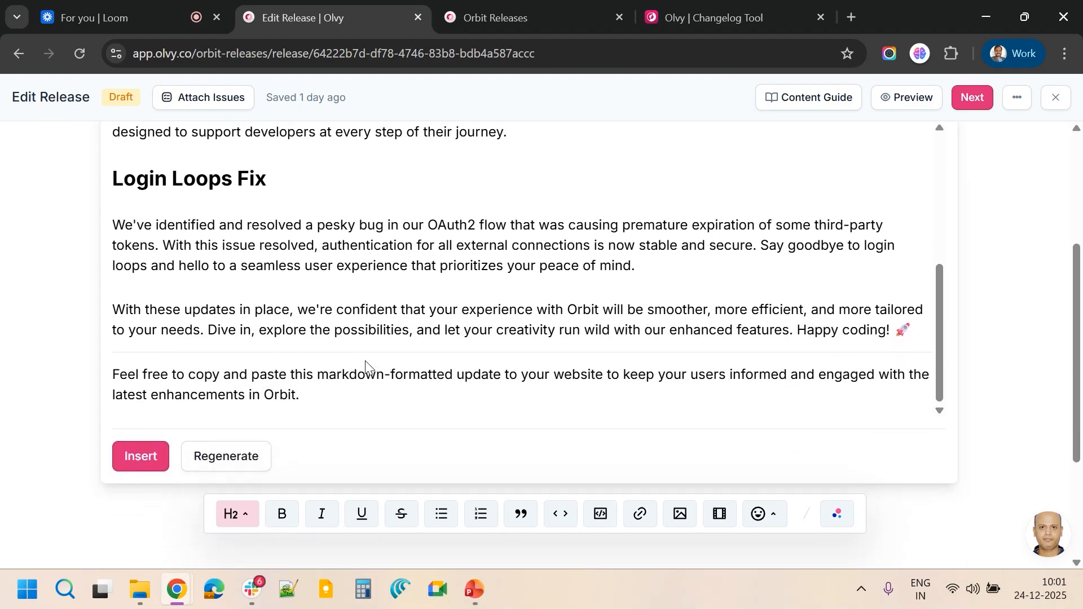
click(141, 460)
Select the original plain body text above the generated notes and delete it
scroll(285, 381, up, 15)
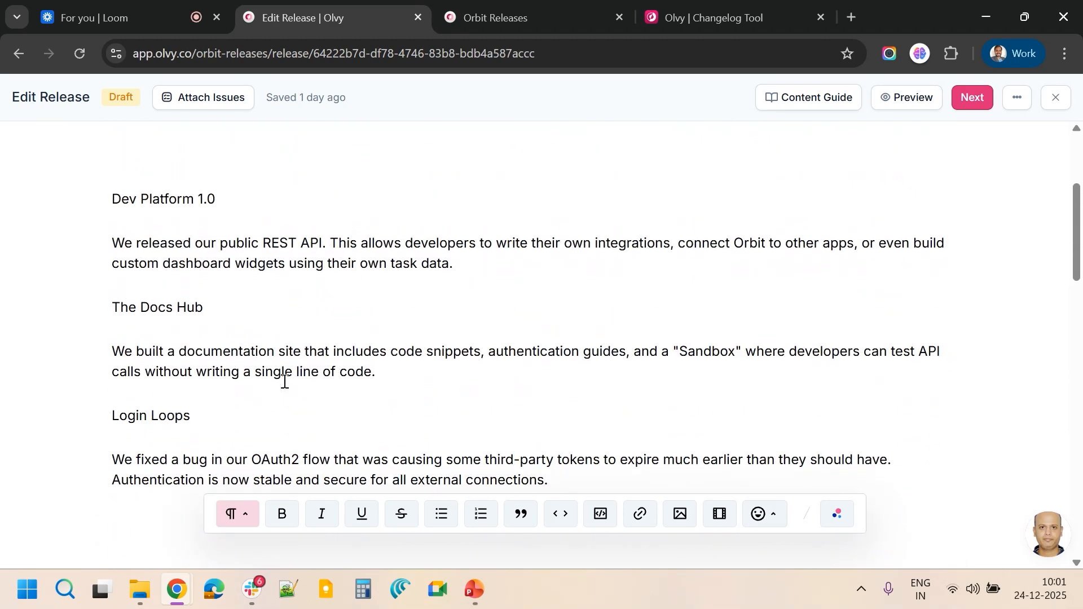
scroll(285, 381, down, 2)
scroll(251, 349, up, 3)
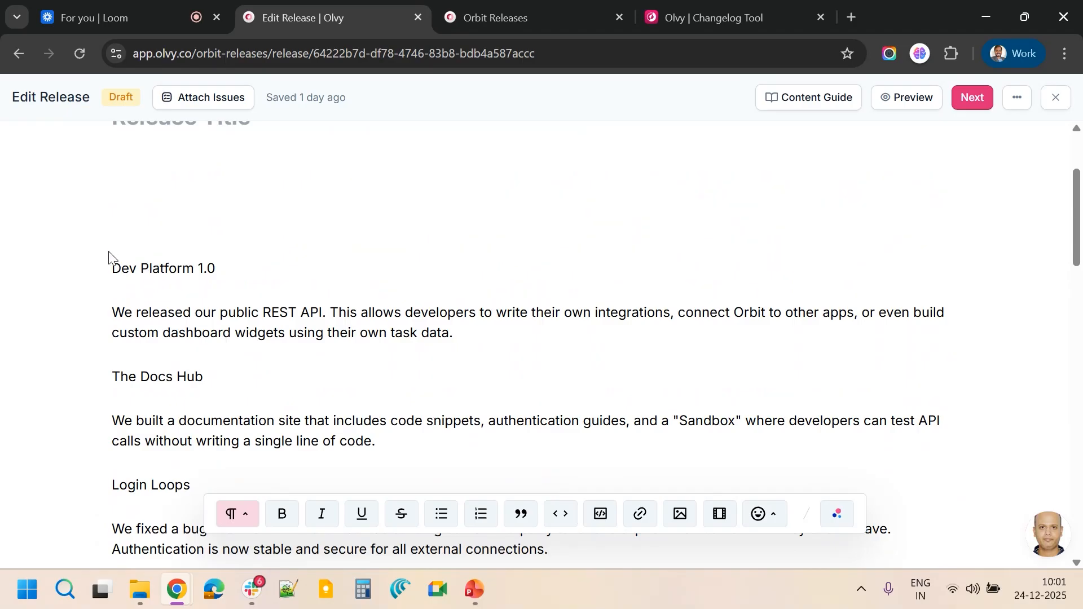
drag(111, 210, 450, 515)
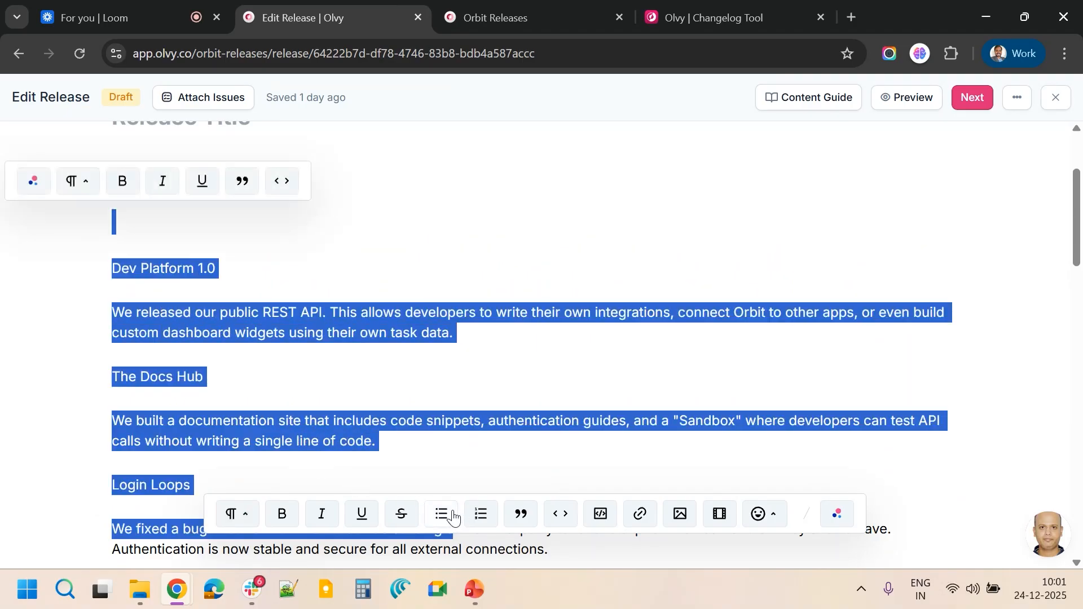
scroll(508, 269, down, 3)
key(shift+Down)
key(shift+Down)
key(shift+Down)
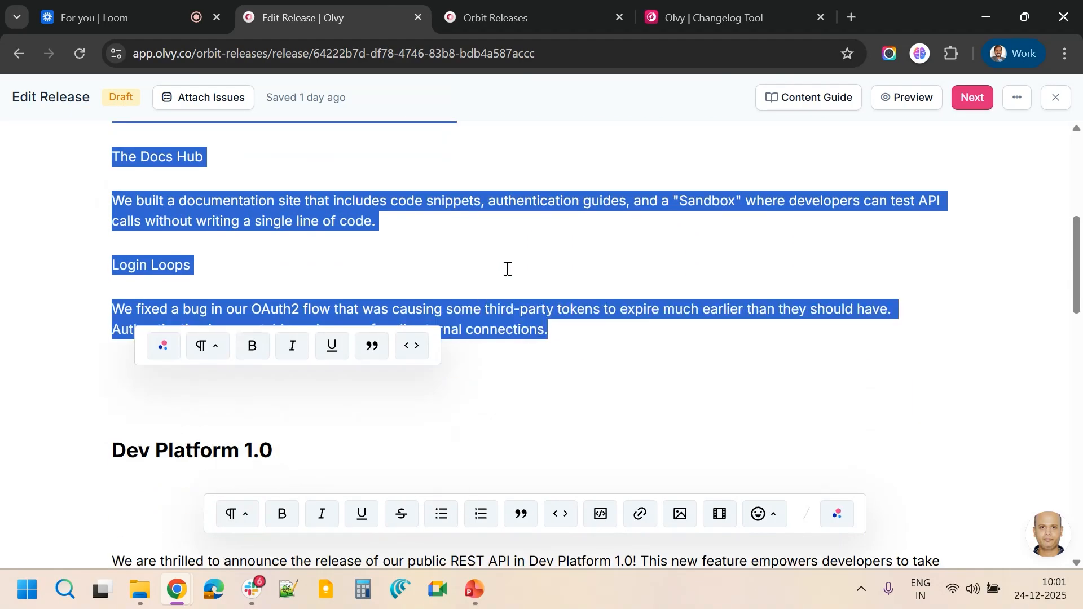
key(Delete)
Delete the empty lines between the generated headings and paragraphs throughout the release body
key(Delete)
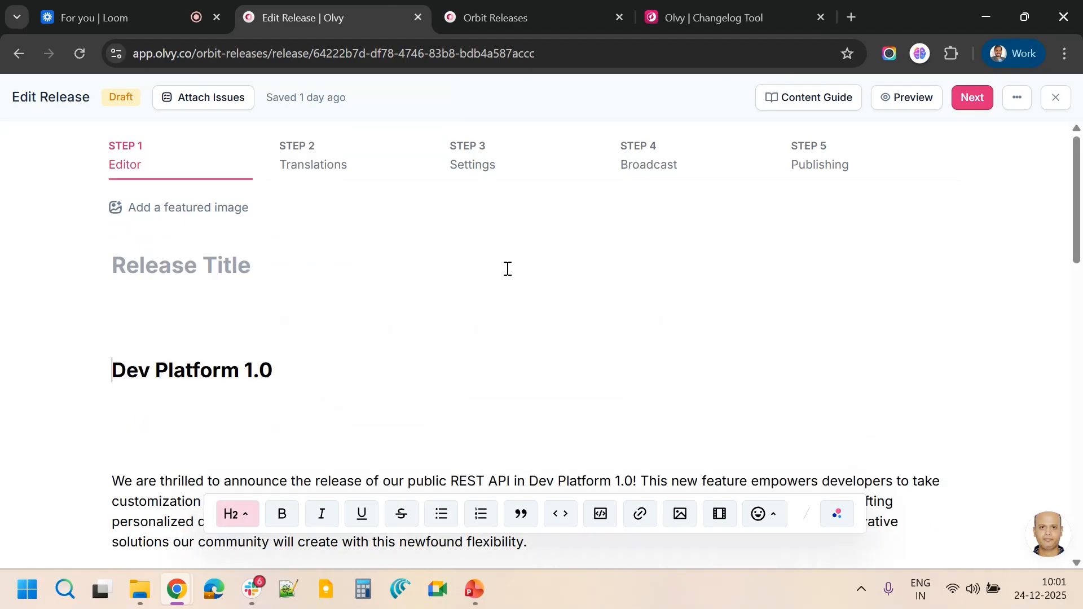
key(Delete)
scroll(508, 269, down, 2)
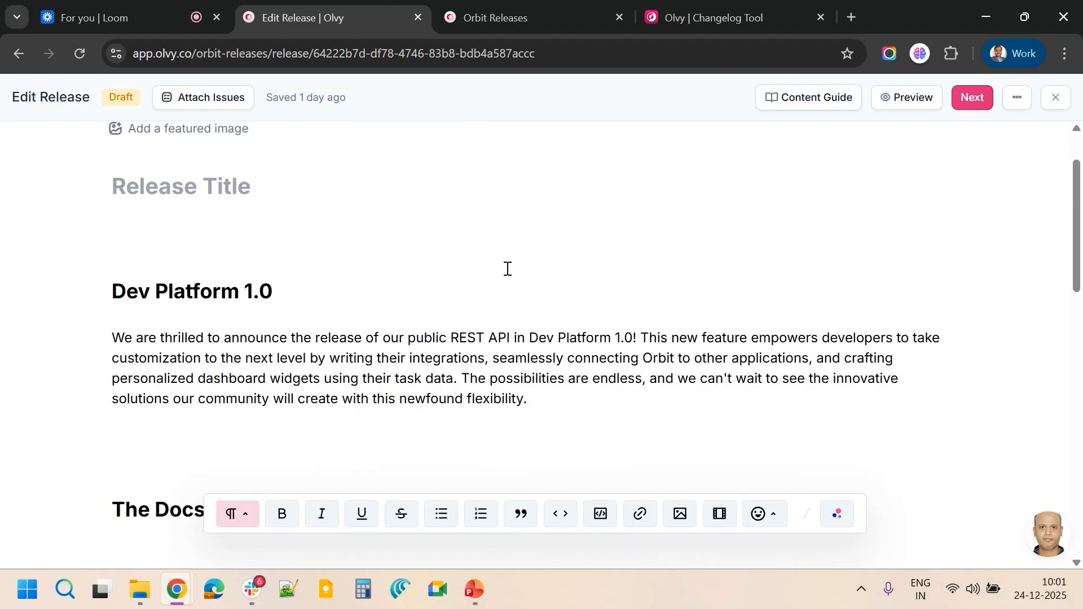
key(Delete)
key(Delete)
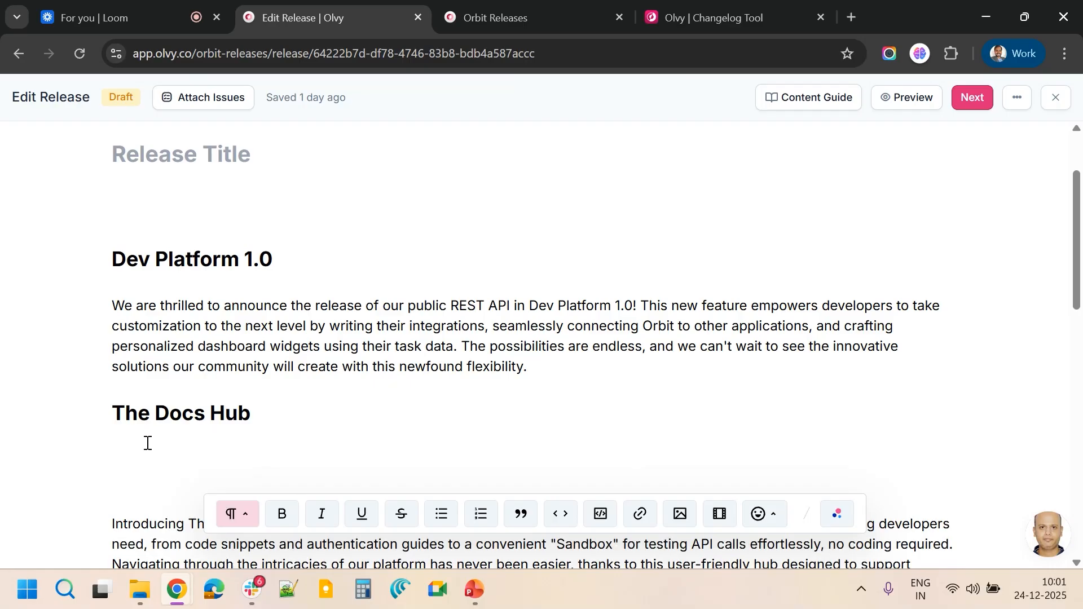
key(Delete)
key(Delete)
scroll(148, 443, down, 4)
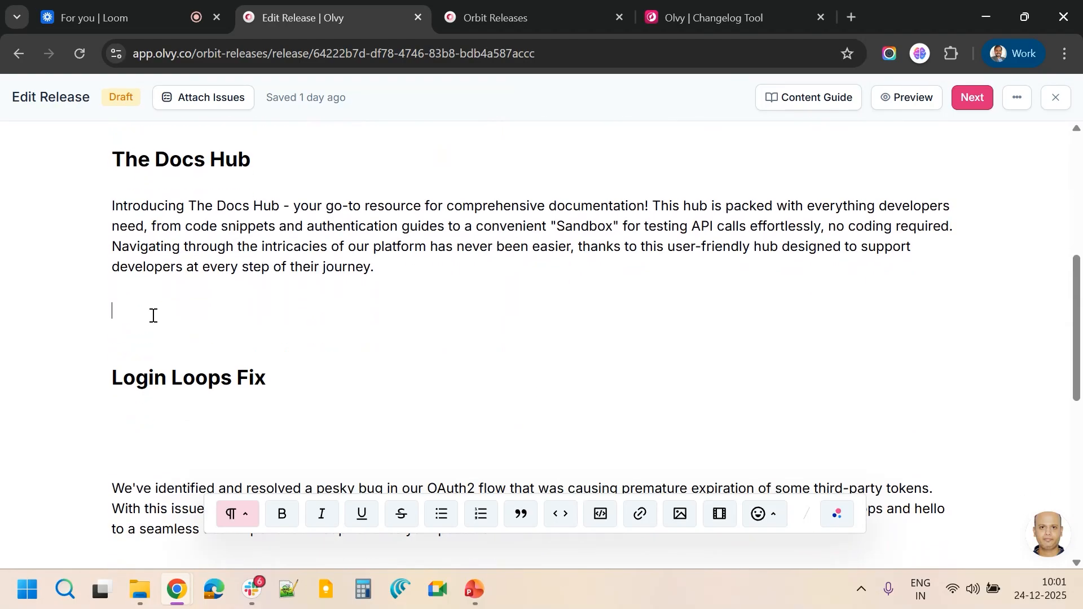
key(Delete)
key(Delete)
key(Delete)
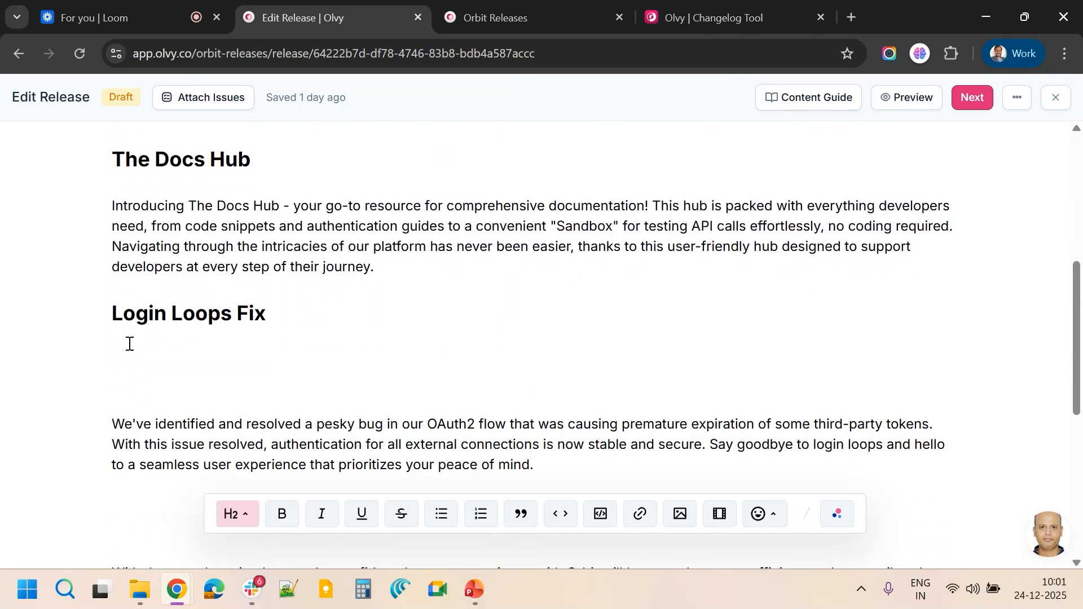
key(Delete)
key(Delete)
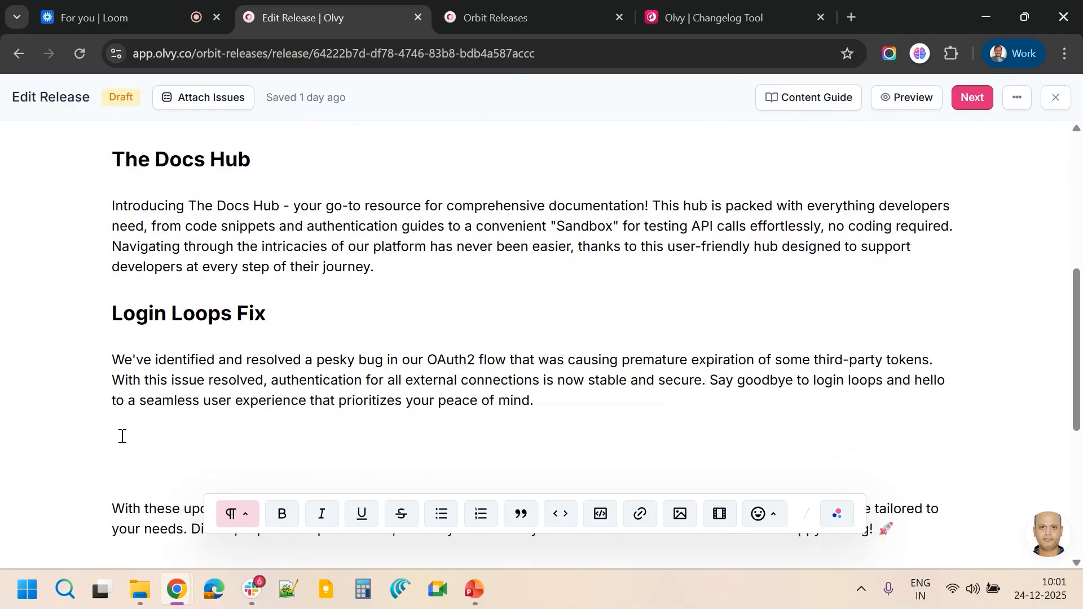
key(Delete)
key(Delete)
scroll(123, 423, down, 3)
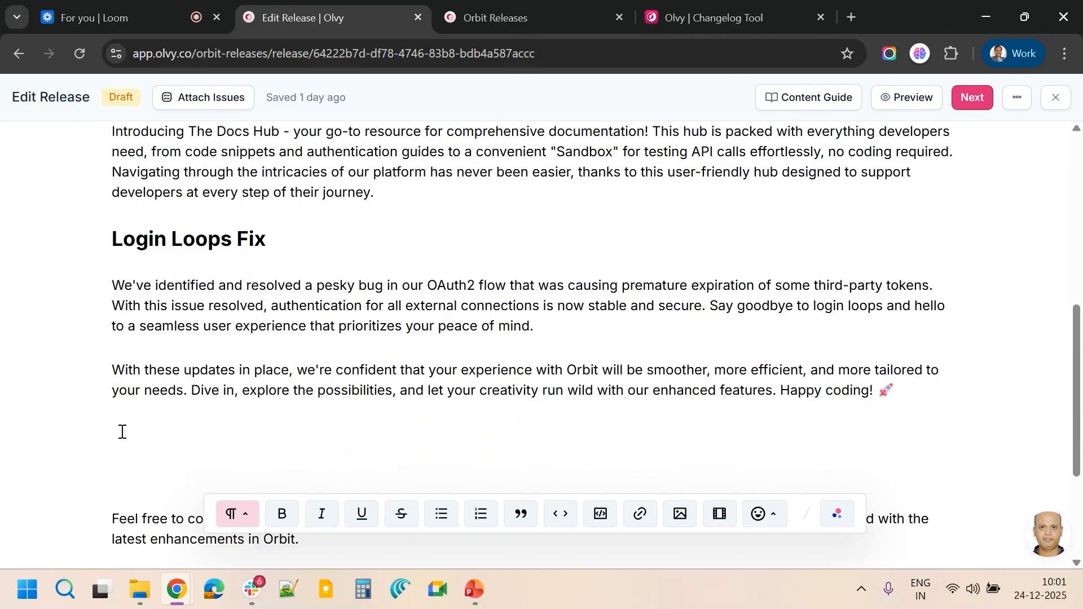
key(Delete)
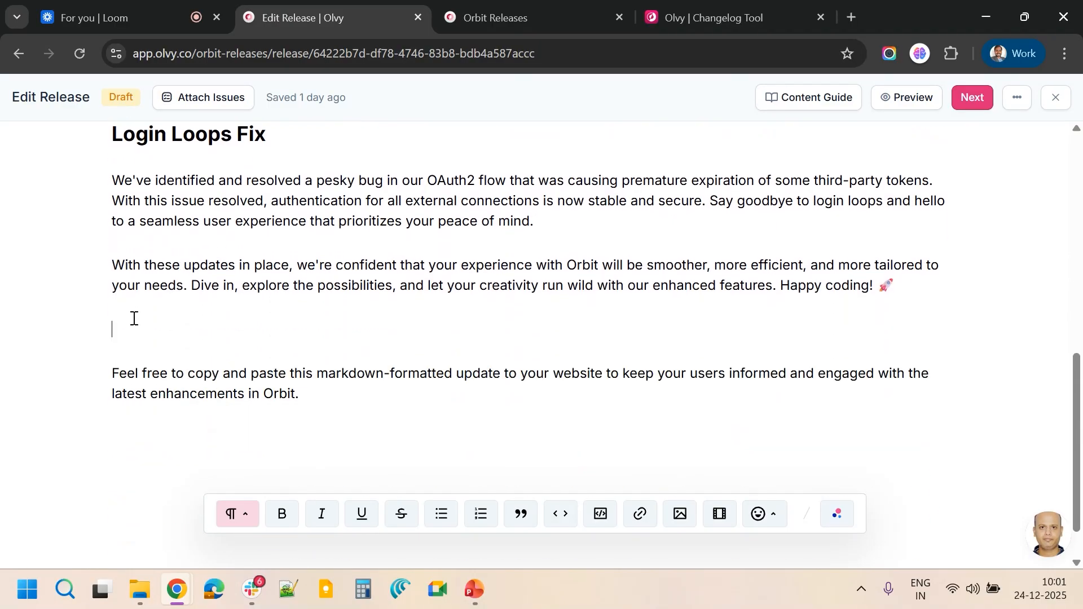
key(Delete)
key(Delete)
scroll(136, 282, up, 7)
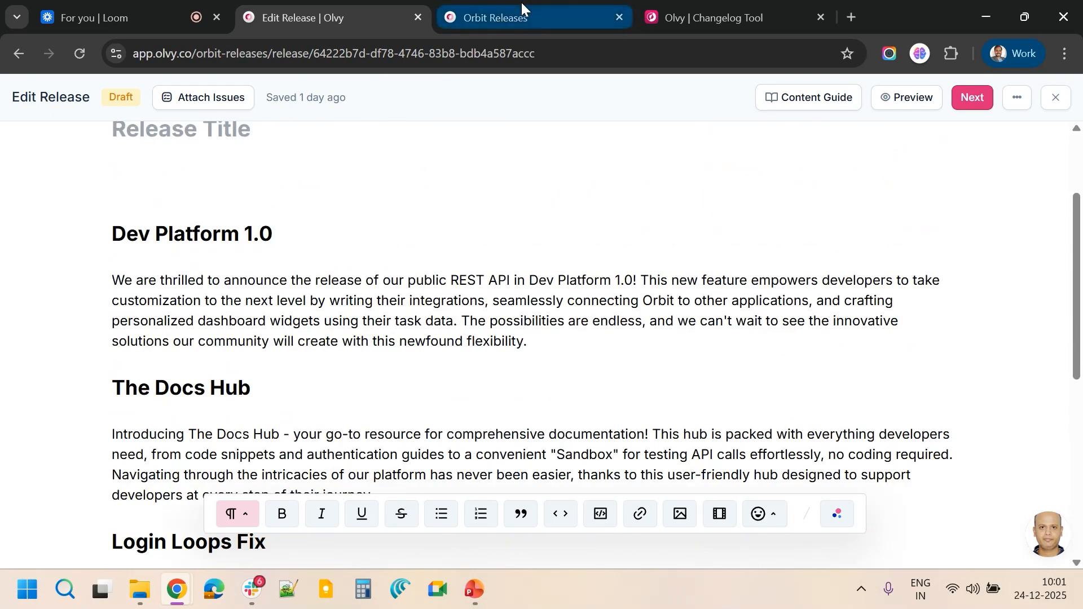
click(522, 17)
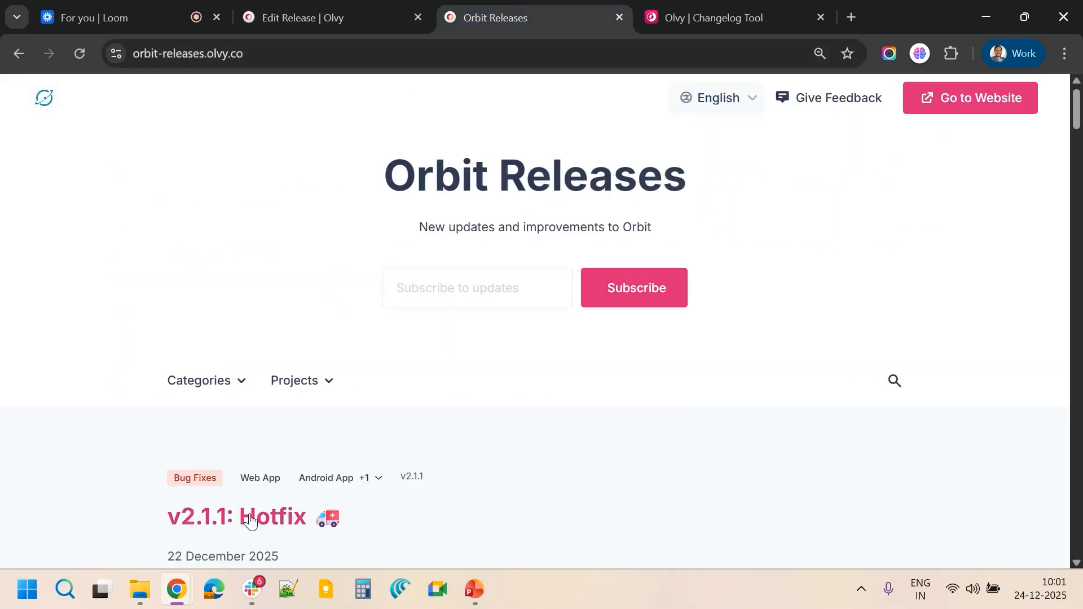
click(313, 8)
scroll(192, 311, up, 3)
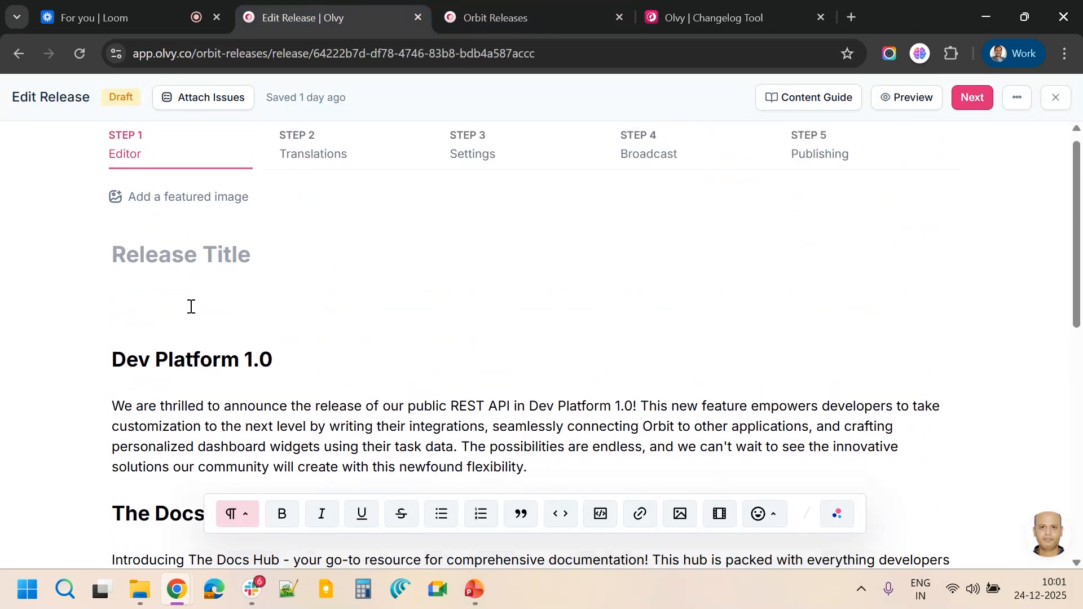
Remove the blank line above the body and title the release "v2.2: Introducing Dev Platform"
key(Delete)
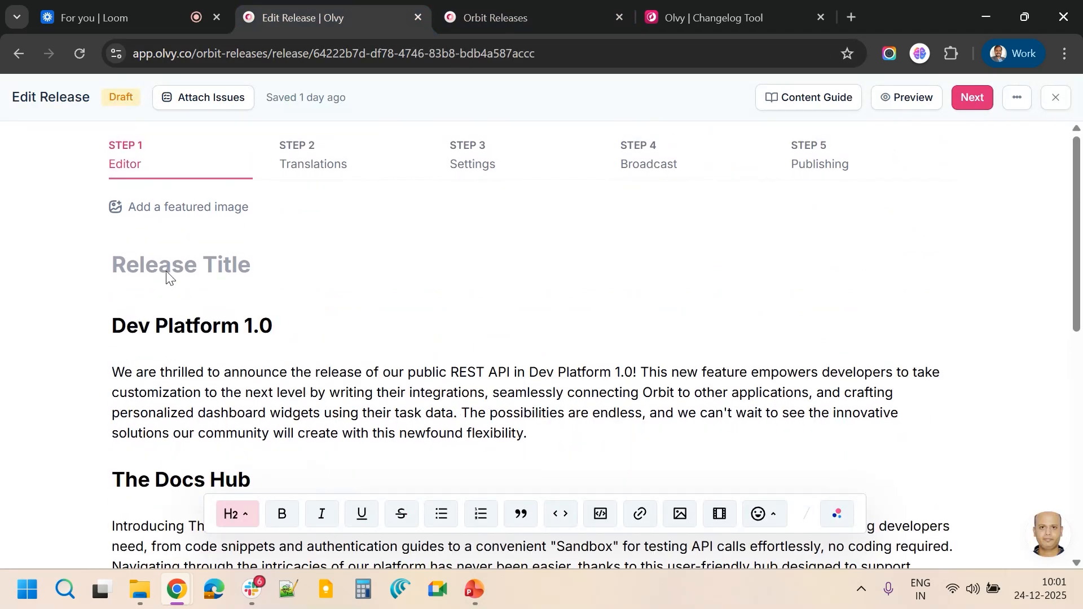
click(180, 259)
text(v)
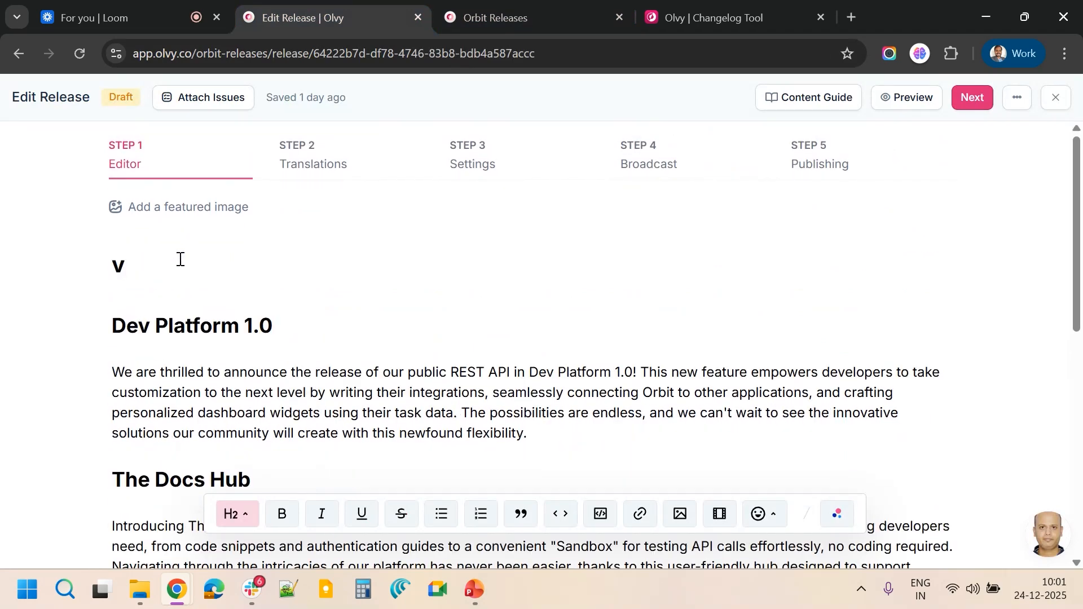
text(2.2)
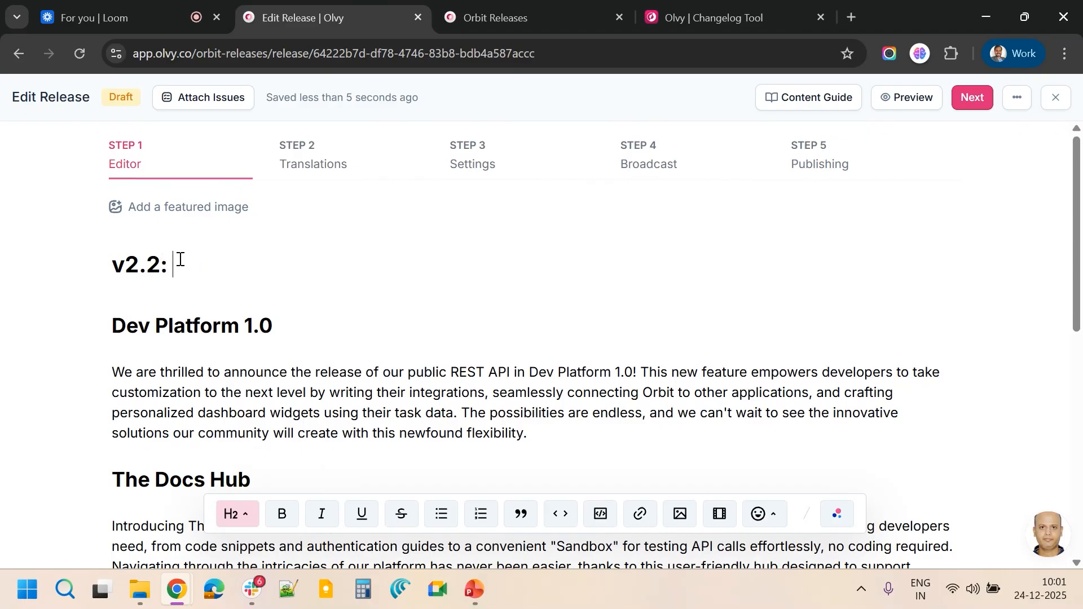
text(: Introducing )
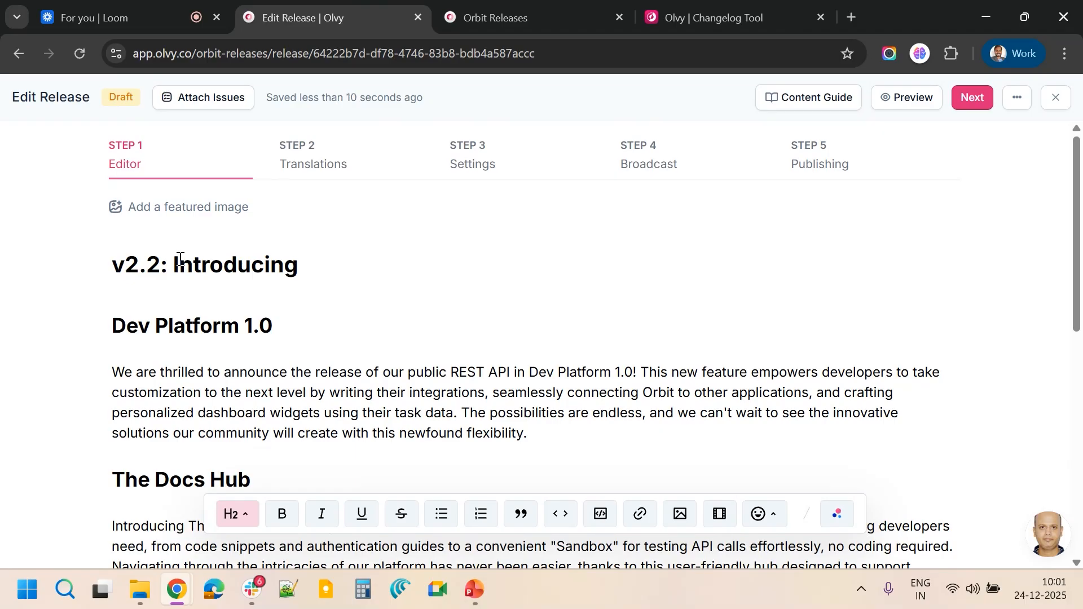
text(Dev P)
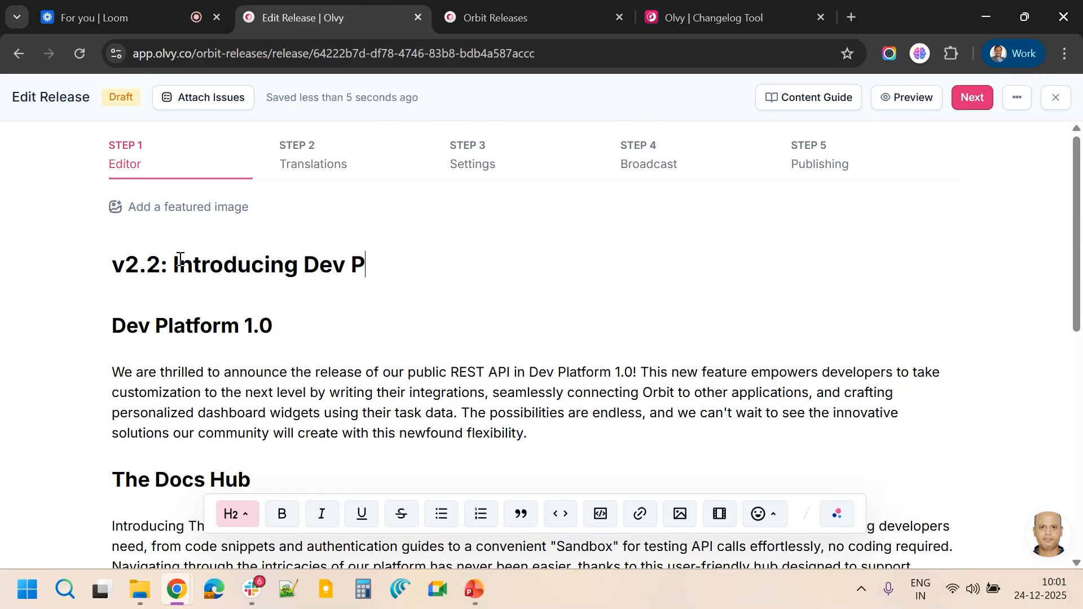
text(latform)
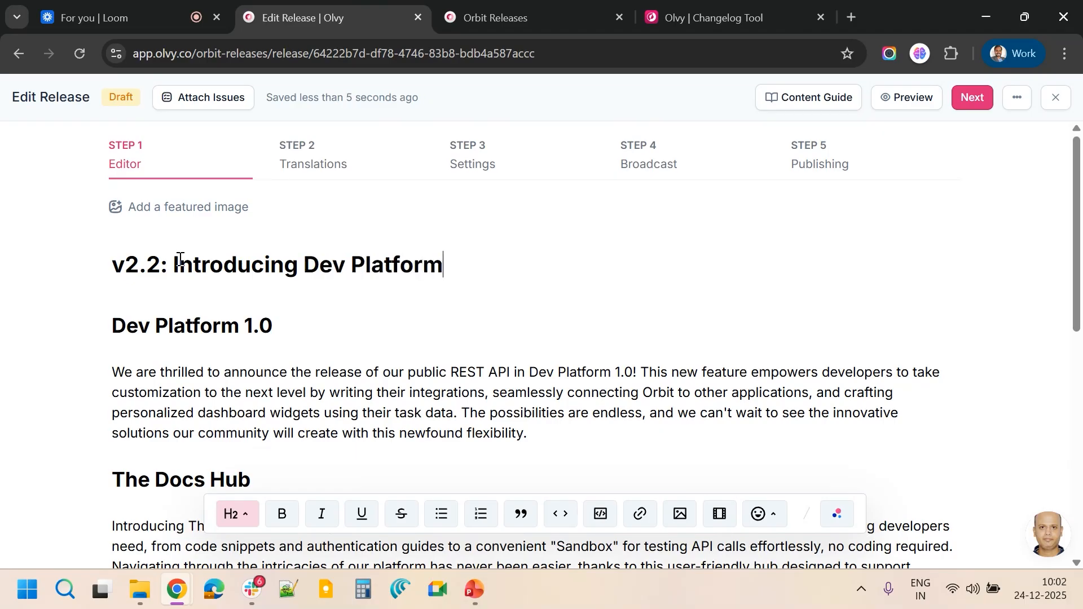
Add a featured image to the release from the Olvy Webinar - Changelogs - 22 December 2025 folder
scroll(178, 254, down, 1)
scroll(178, 254, up, 1)
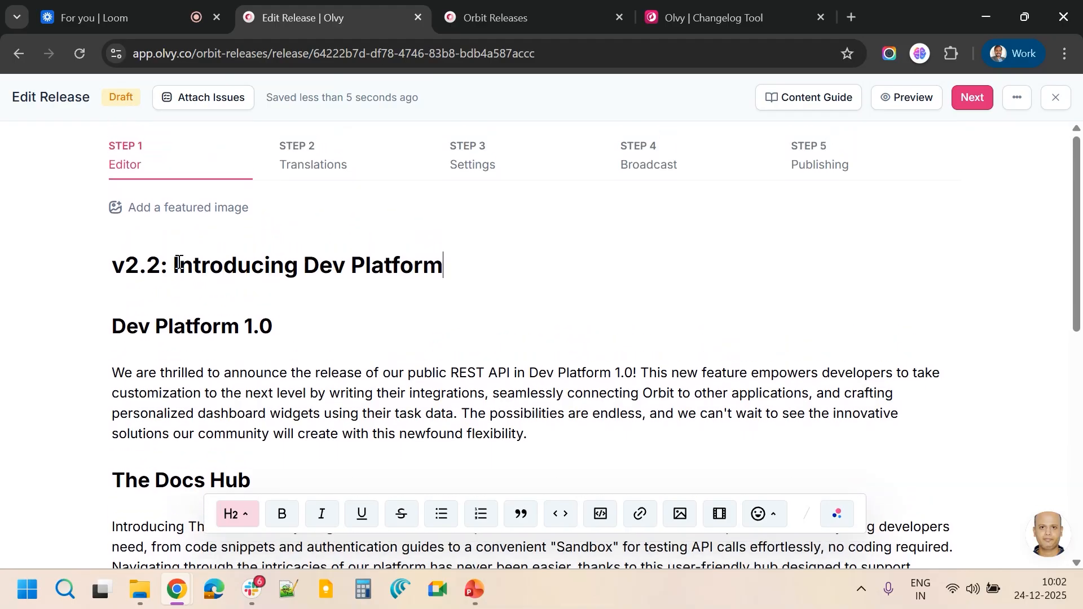
click(214, 214)
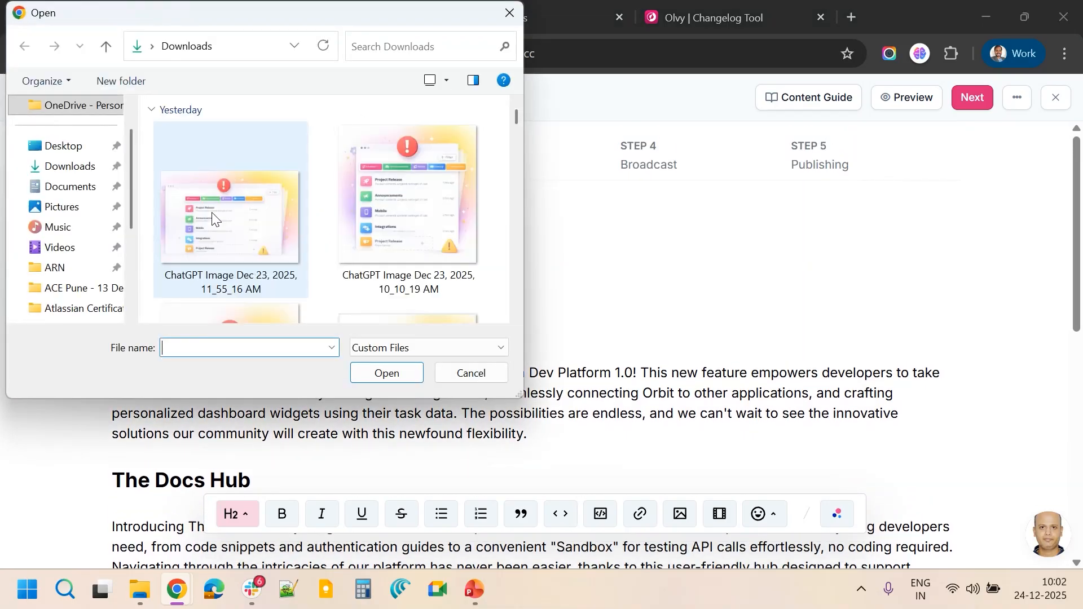
click(71, 274)
click(181, 45)
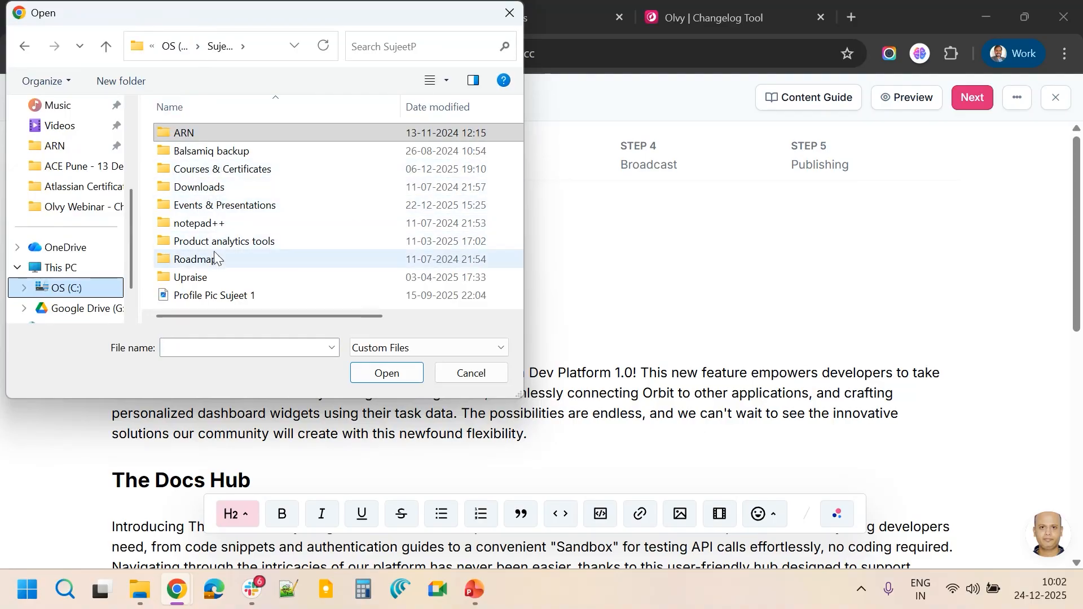
double_click(220, 206)
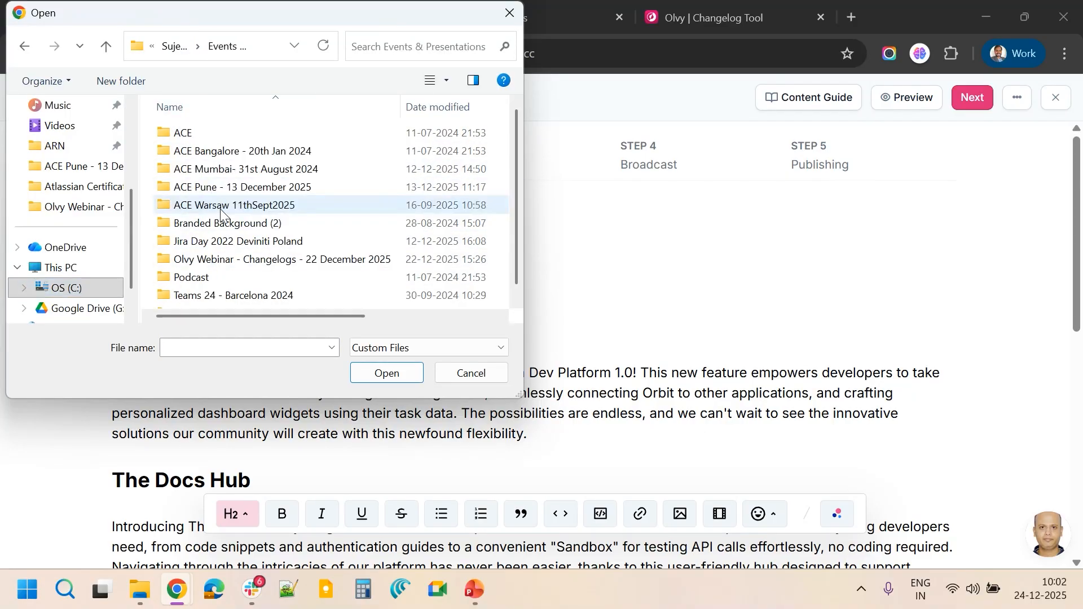
double_click(221, 259)
double_click(469, 194)
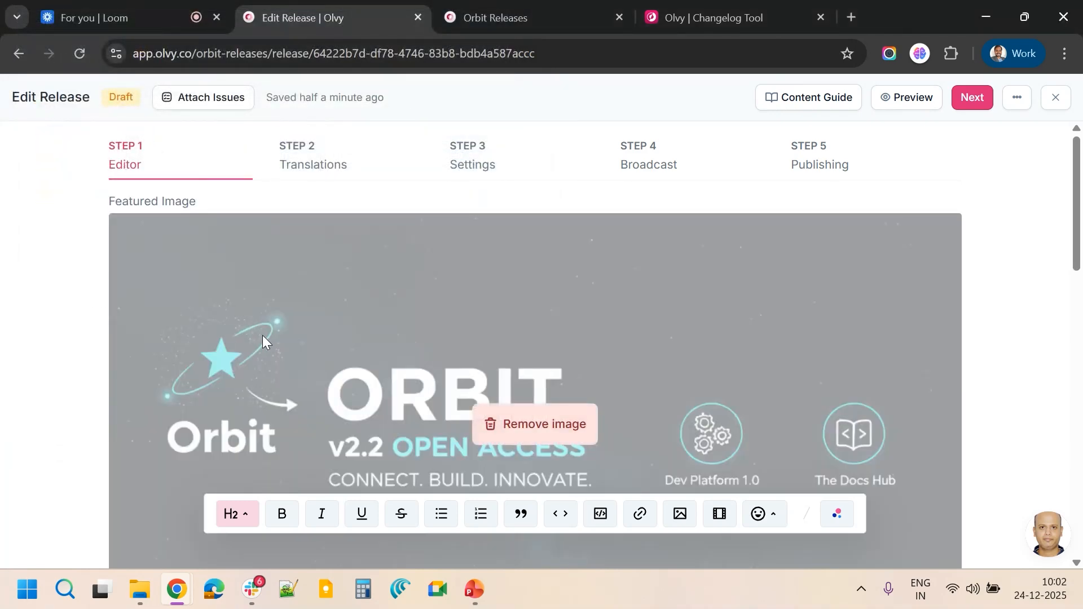
Proceed from the editor to the Translations step of the release
scroll(264, 339, down, 9)
scroll(267, 346, up, 4)
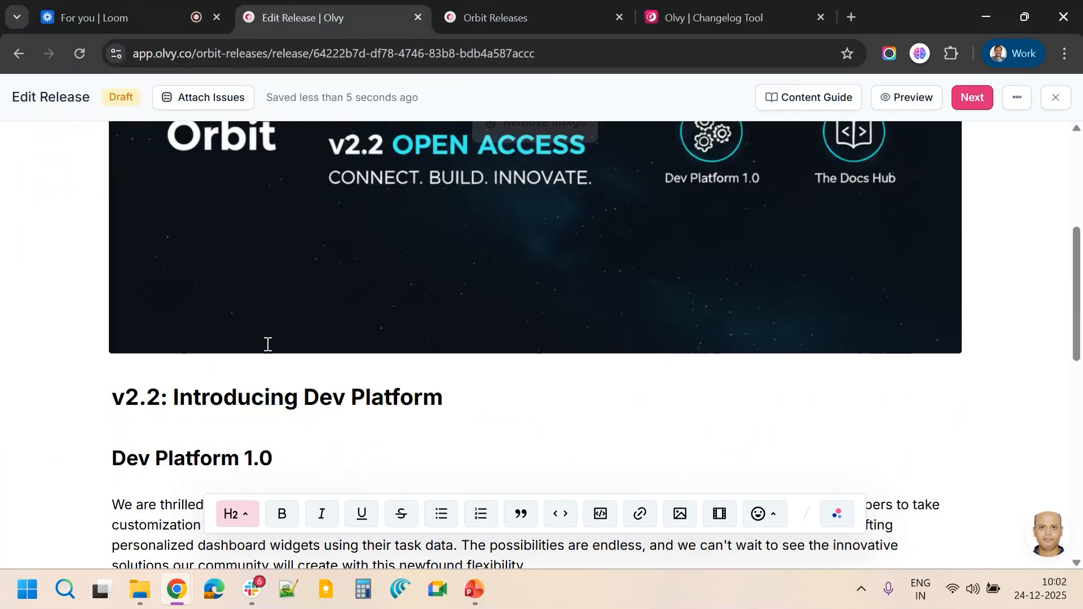
scroll(268, 345, up, 5)
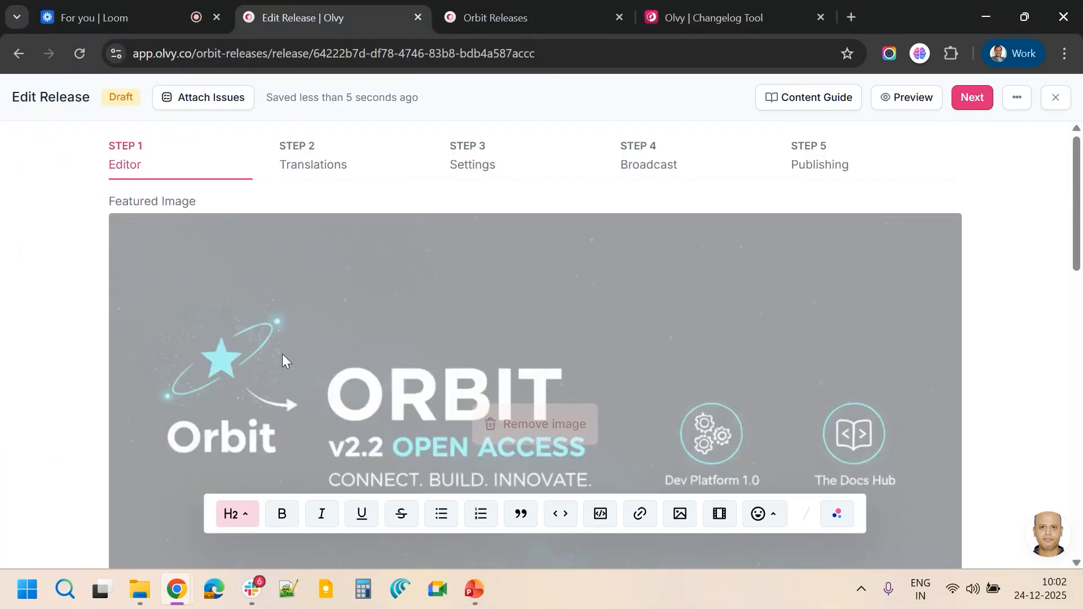
scroll(282, 354, down, 10)
scroll(286, 365, up, 10)
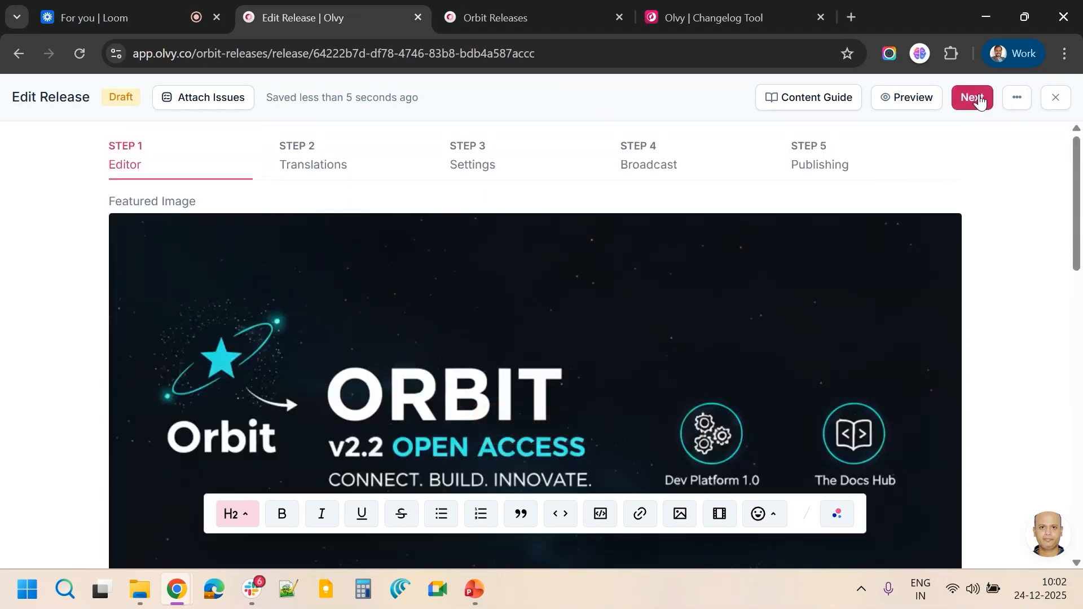
click(974, 99)
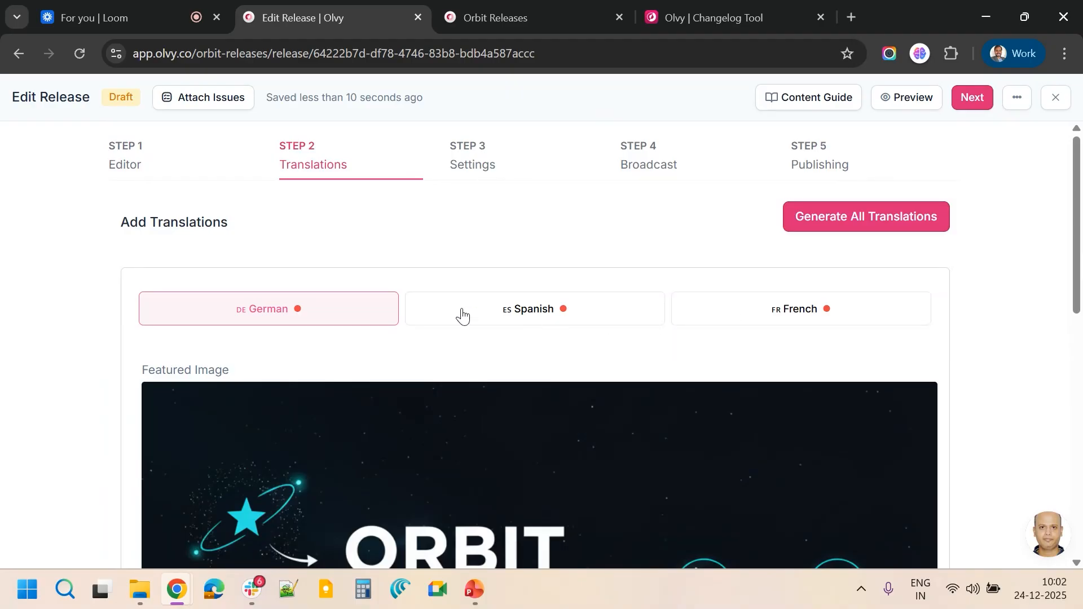
Check the language options offered on the public Orbit Releases changelog page
click(563, 6)
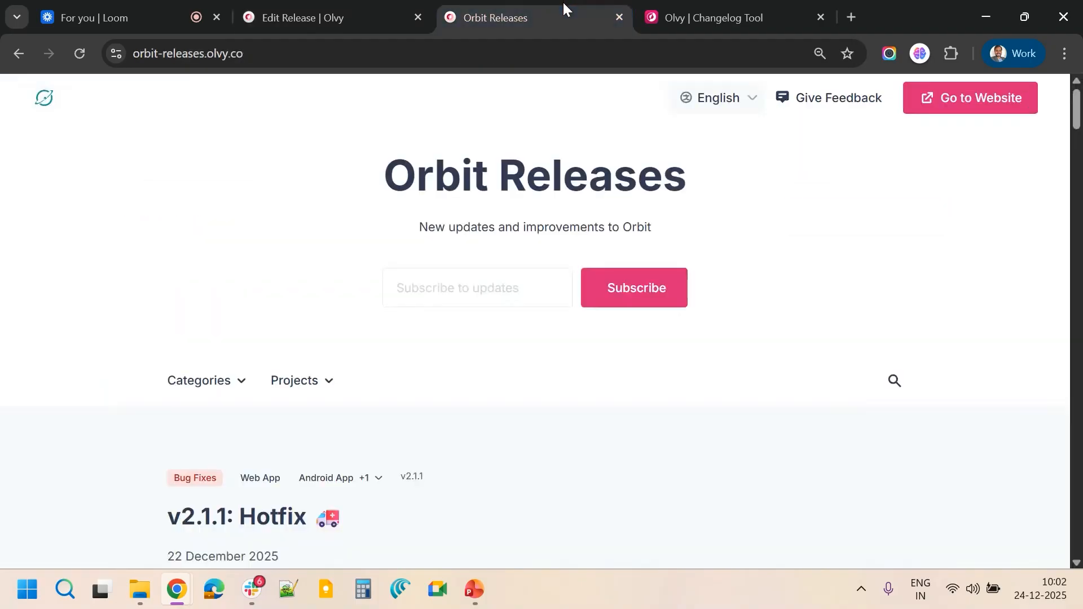
click(723, 108)
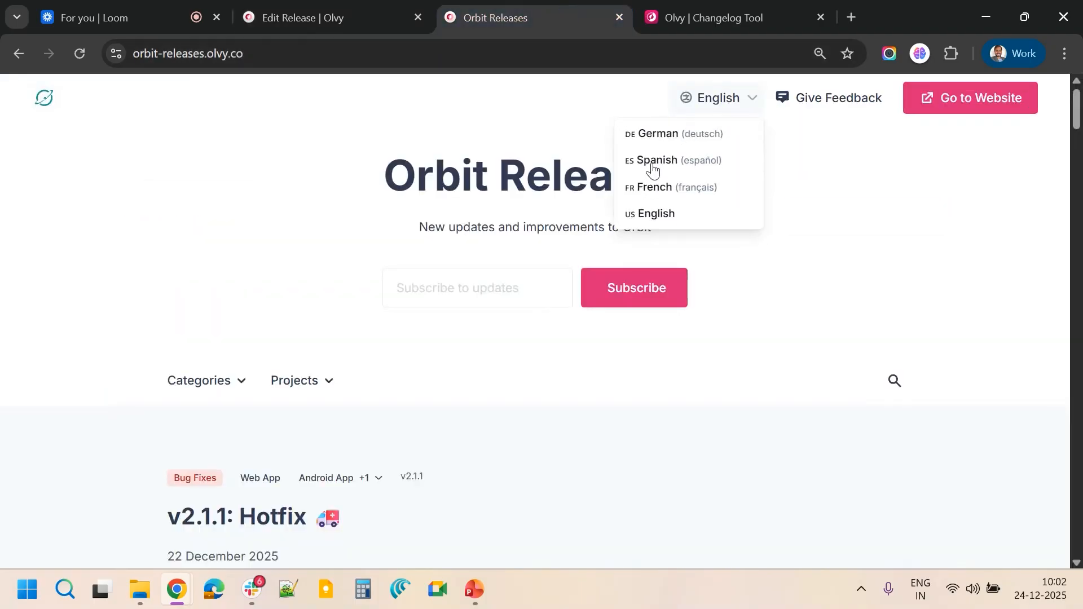
click(220, 11)
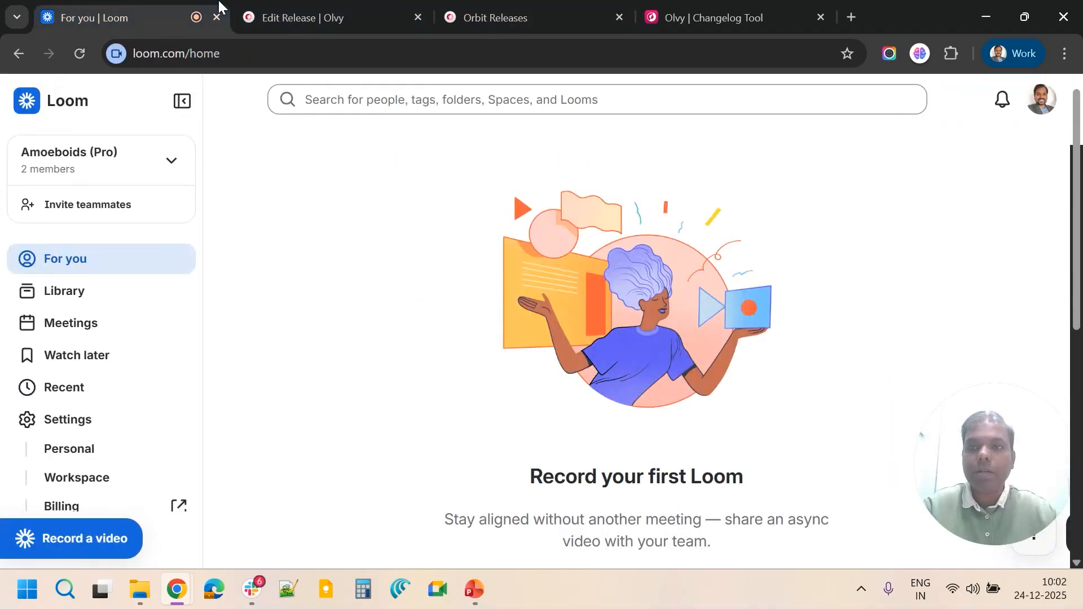
click(330, 9)
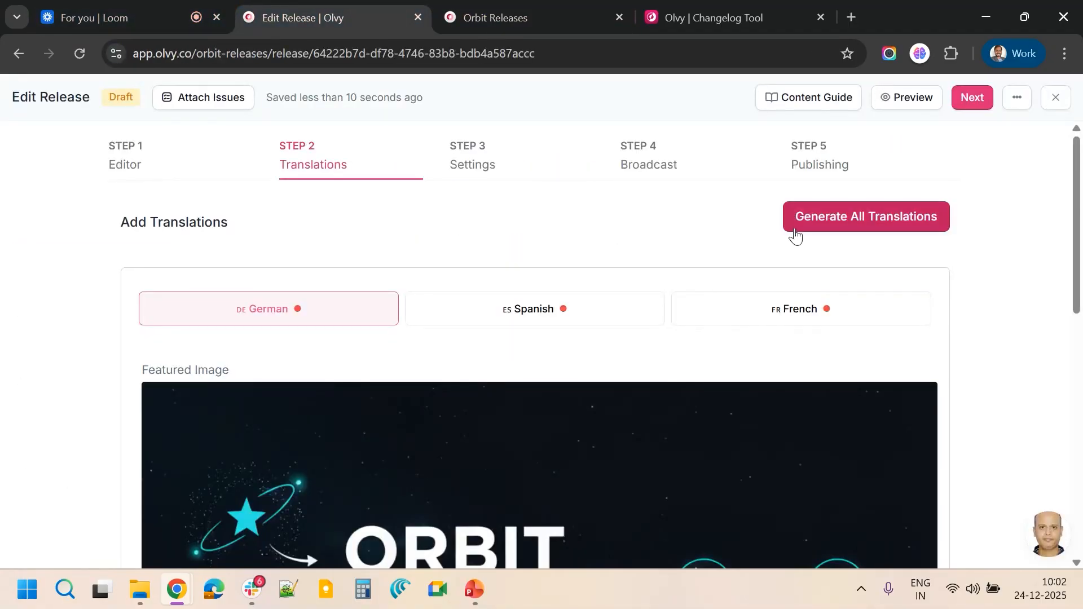
Generate all translations for the release
scroll(425, 300, down, 2)
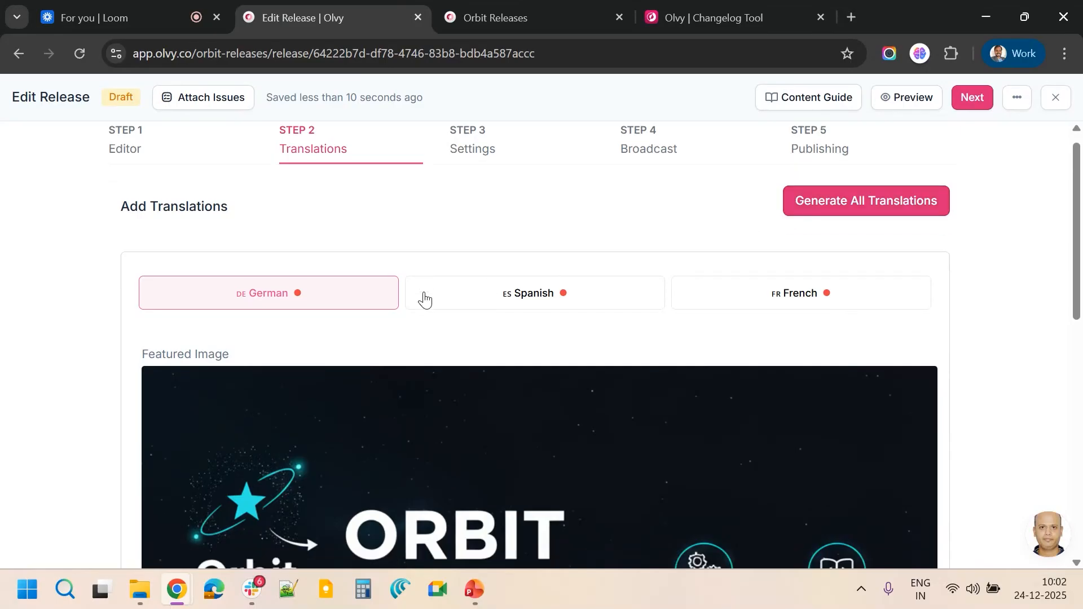
scroll(425, 300, up, 2)
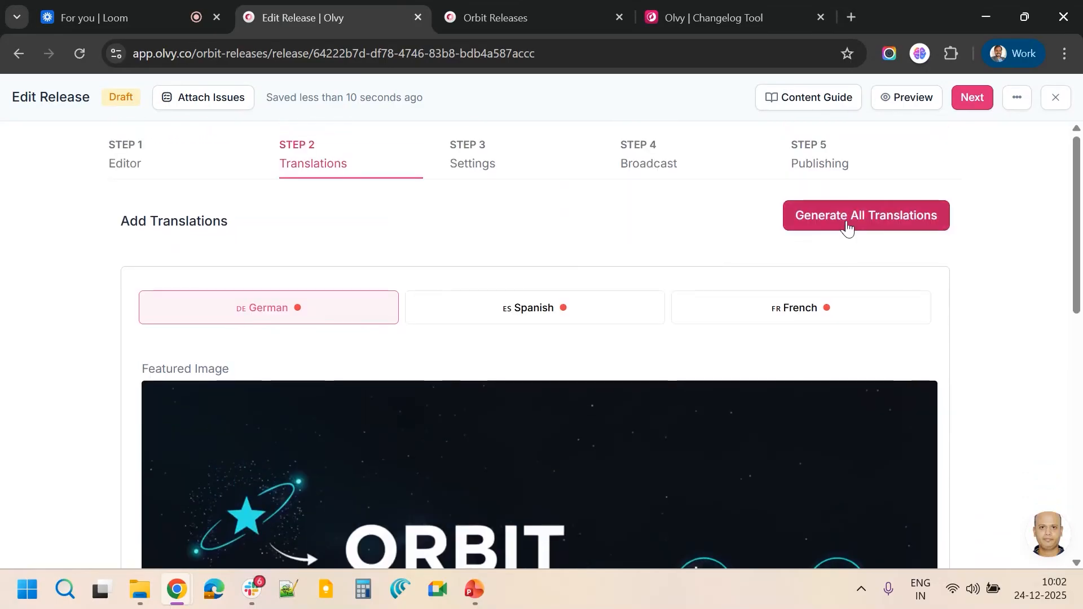
click(818, 217)
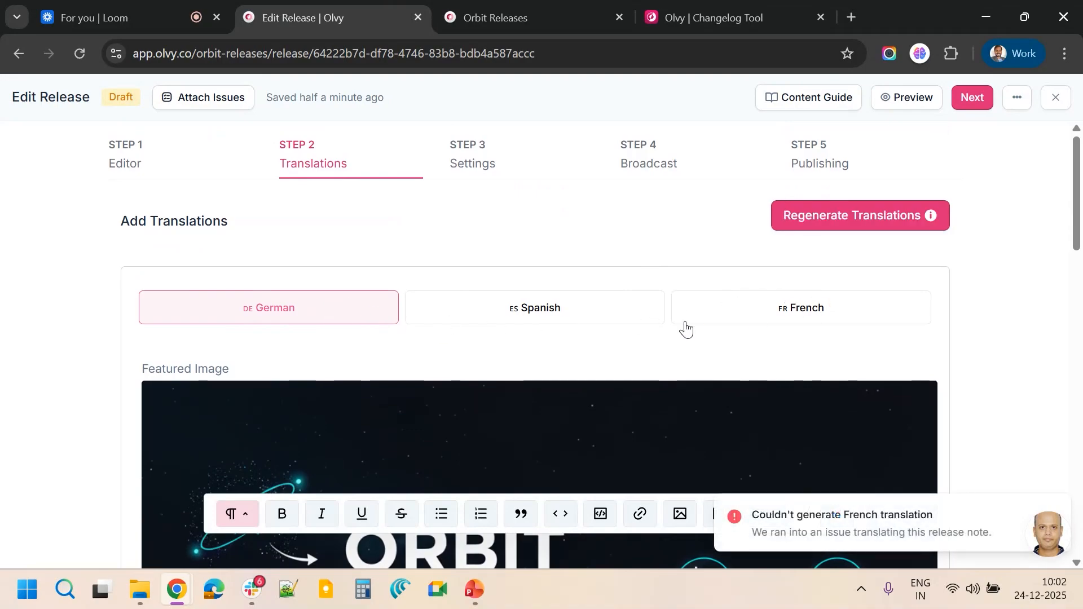
Review the generated German, Spanish and French translations of the release
scroll(636, 330, down, 15)
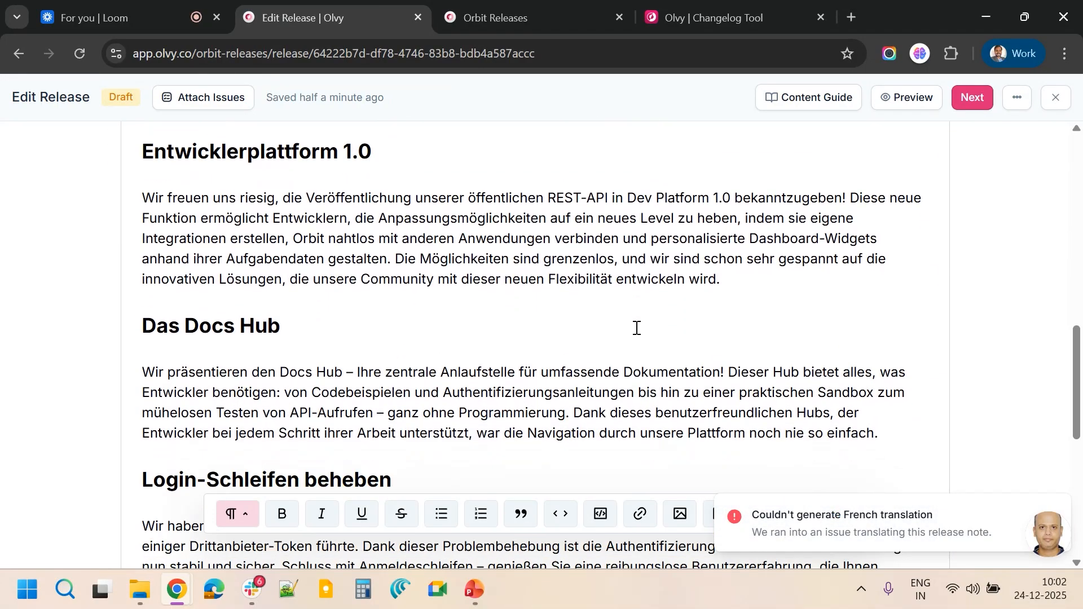
scroll(637, 329, down, 6)
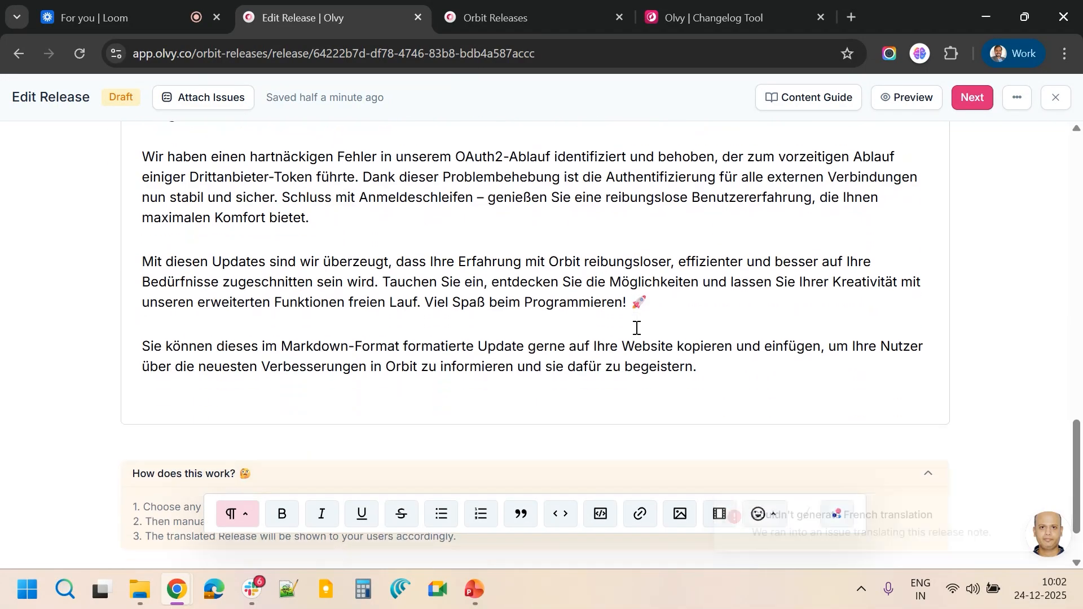
scroll(636, 329, up, 15)
scroll(637, 329, up, 5)
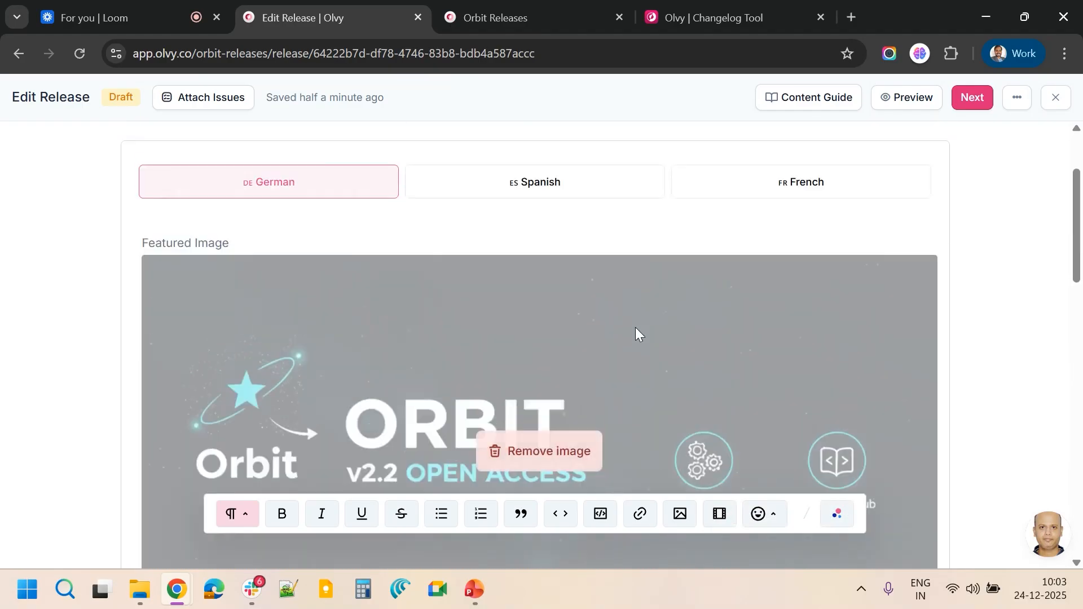
click(567, 218)
scroll(574, 261, down, 15)
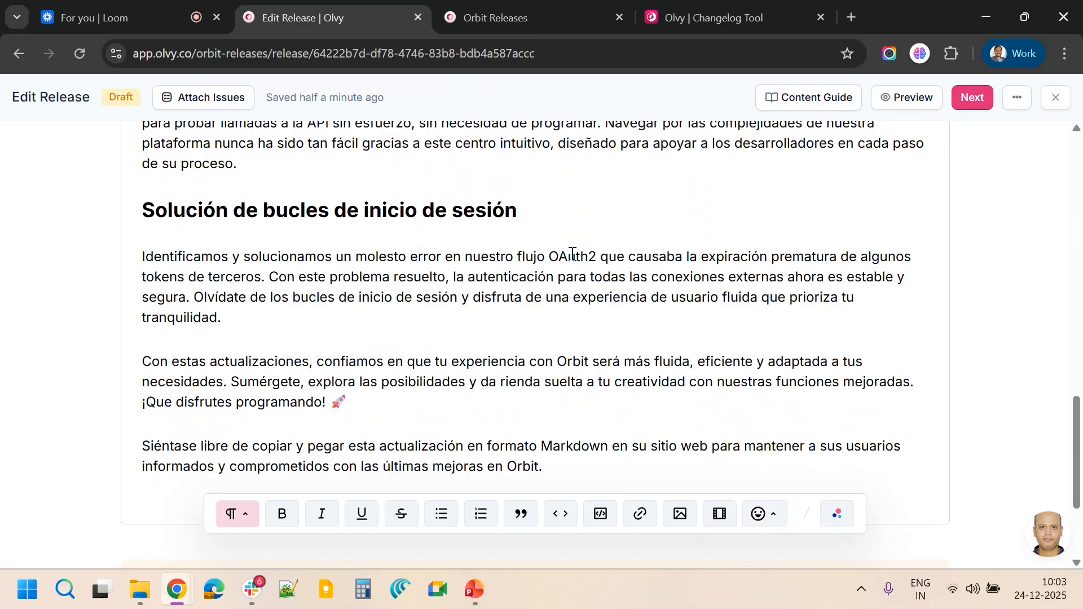
scroll(572, 254, up, 15)
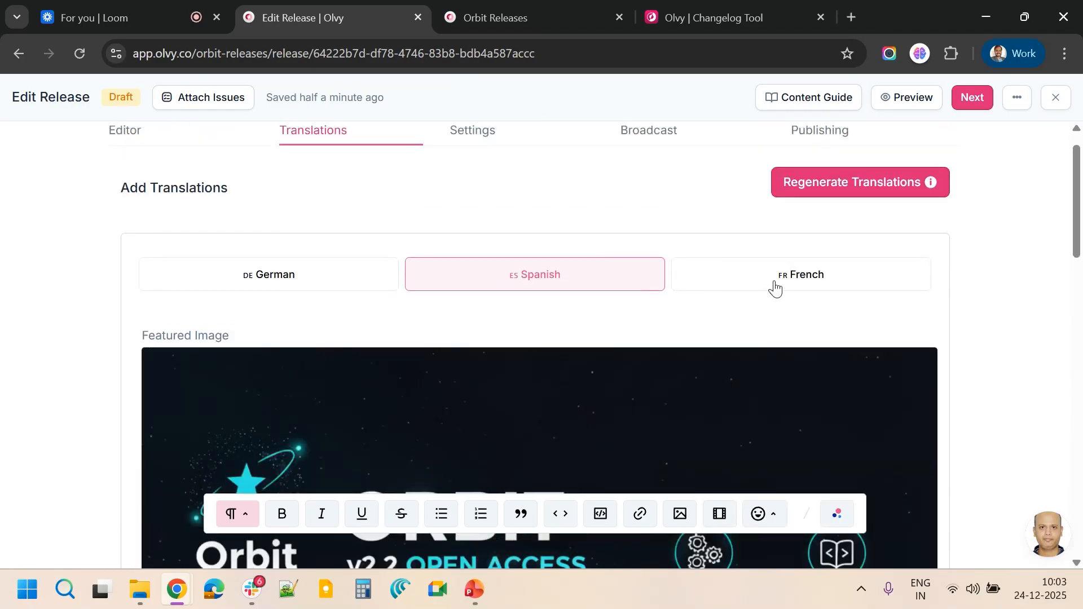
click(775, 287)
scroll(635, 215, up, 1)
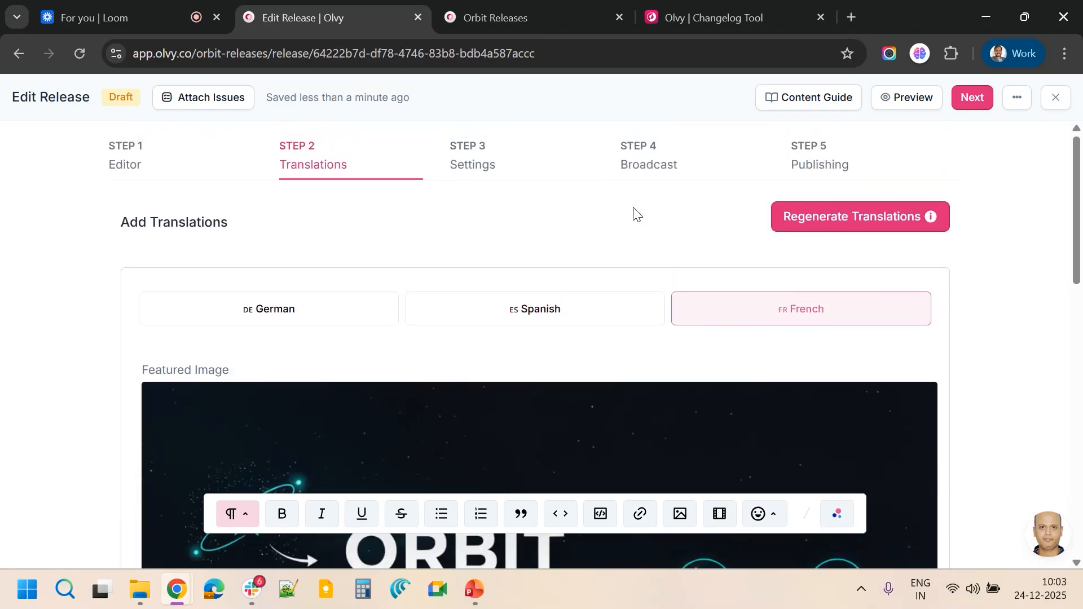
scroll(394, 244, down, 10)
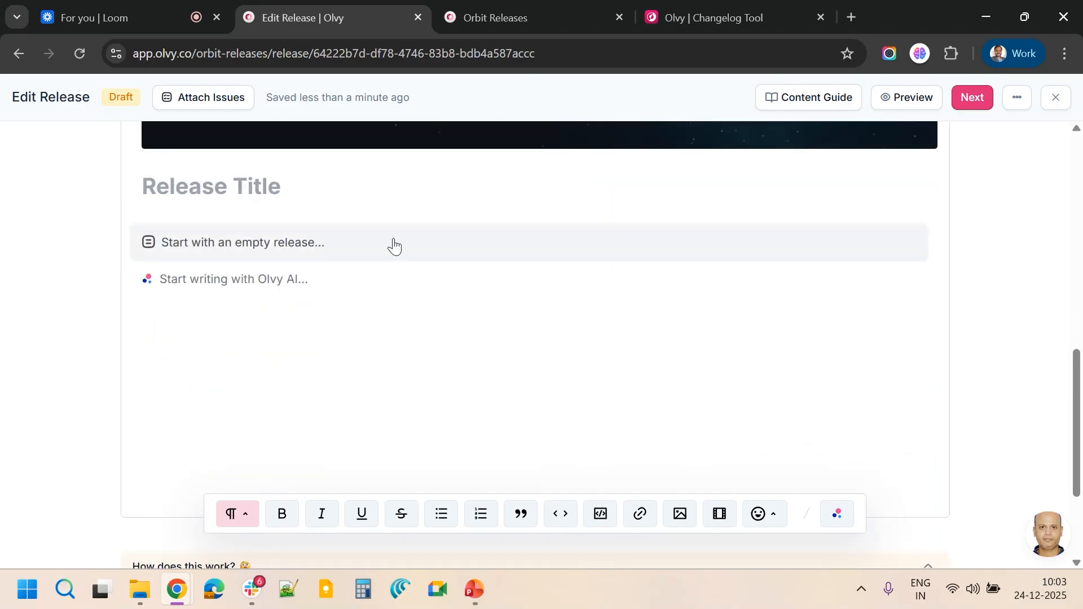
scroll(395, 245, up, 10)
Append an exclamation mark to the title of the Spanish translation
click(600, 208)
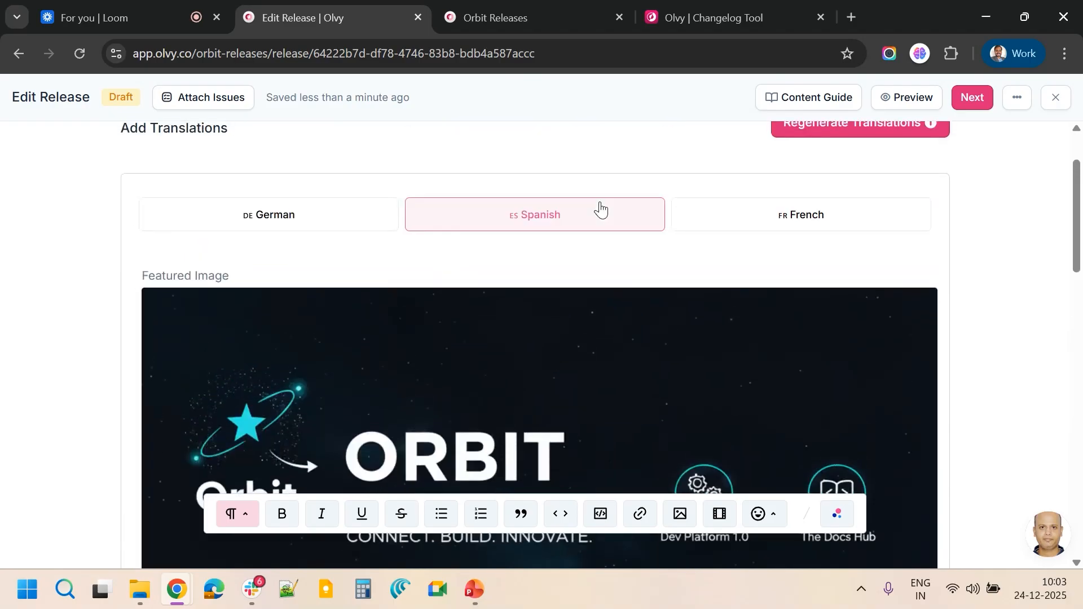
scroll(558, 290, down, 8)
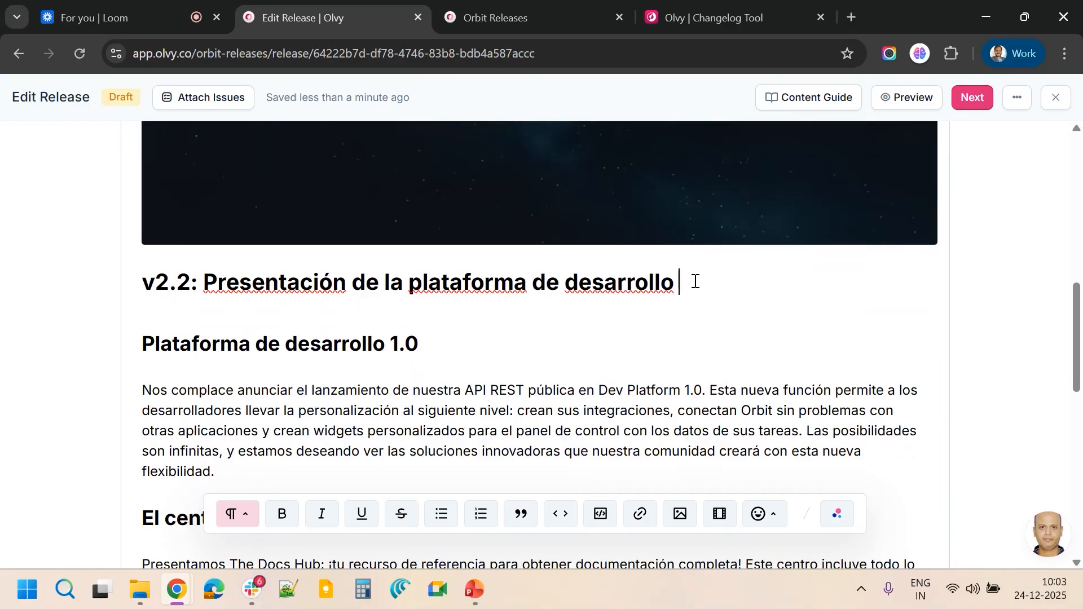
scroll(696, 282, up, 3)
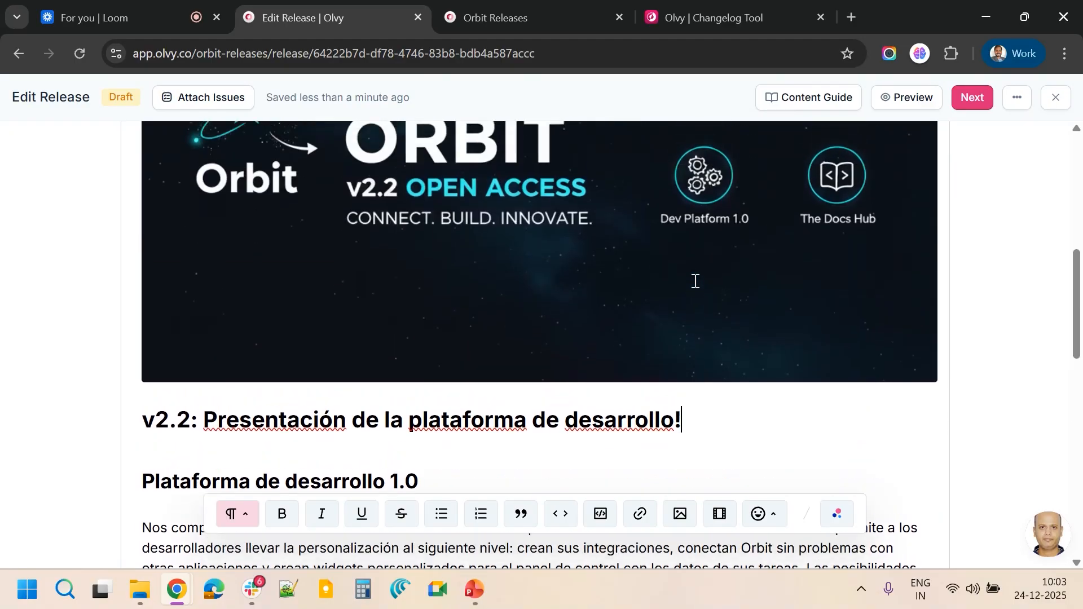
scroll(694, 281, up, 6)
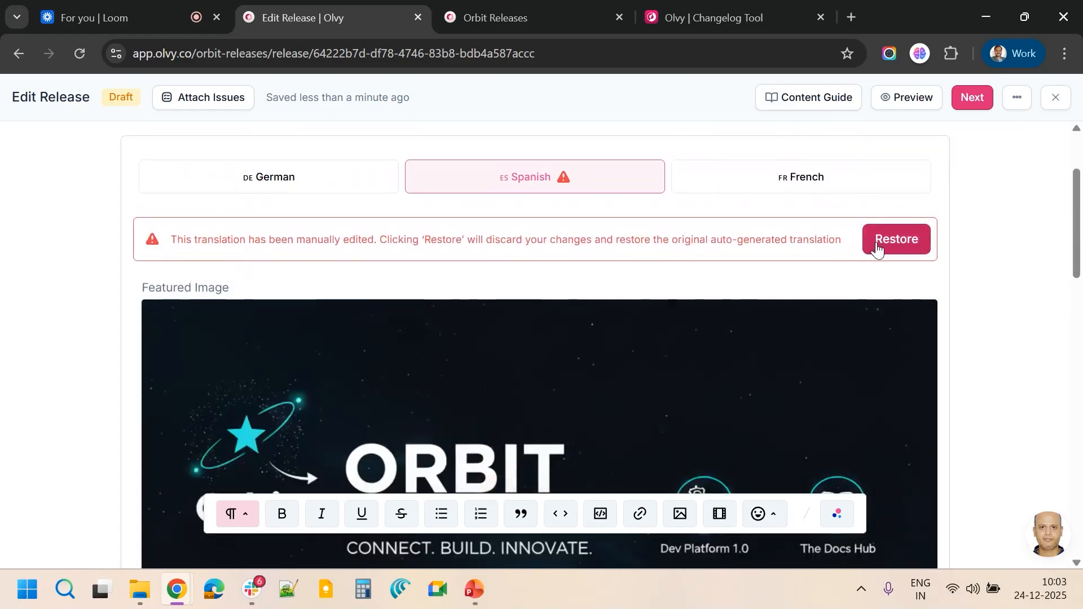
scroll(708, 249, up, 2)
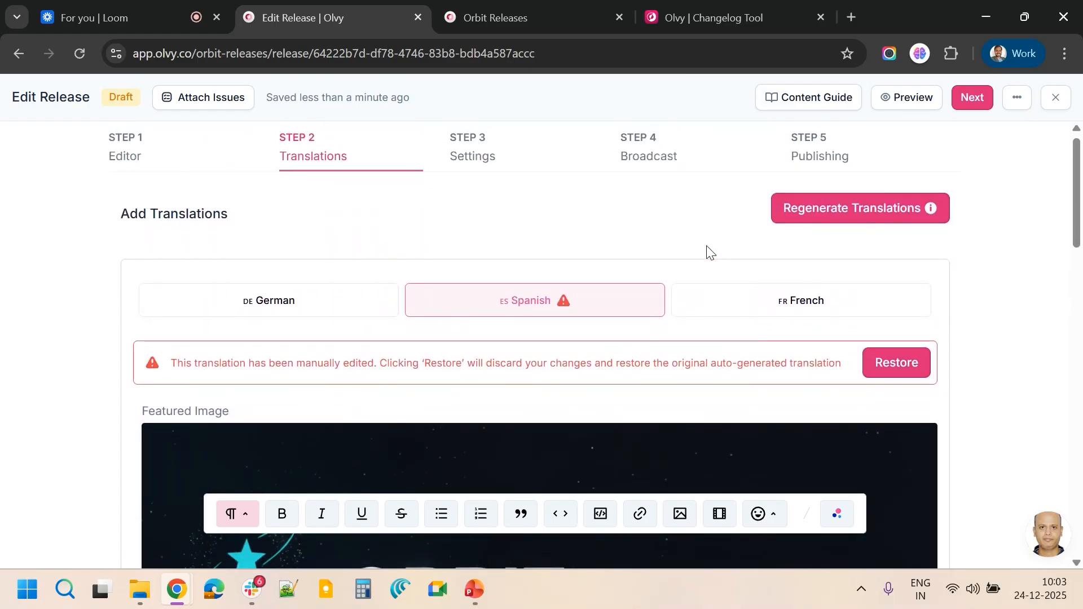
scroll(707, 245, down, 10)
scroll(706, 246, up, 10)
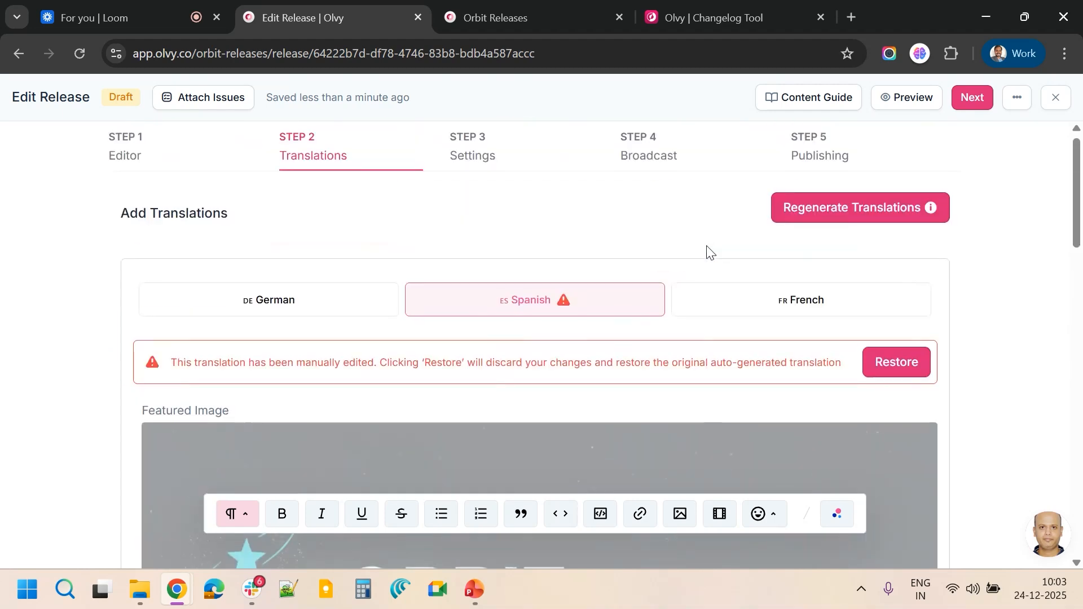
scroll(740, 209, up, 1)
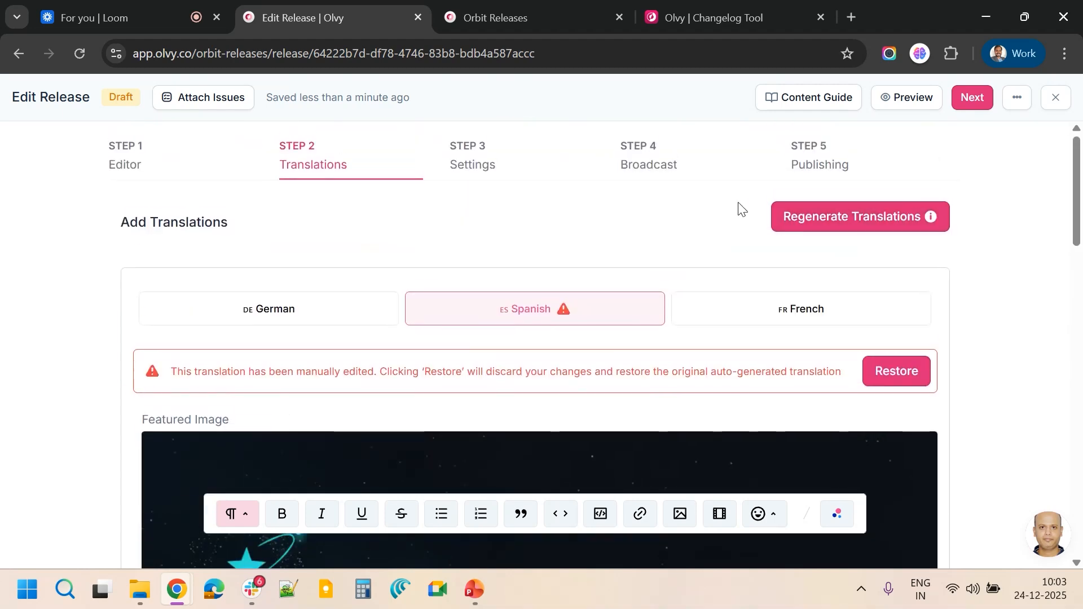
Select the release title 'v2.2: Introducing Dev Platform' in the editor to copy it
click(974, 97)
scroll(566, 247, down, 1)
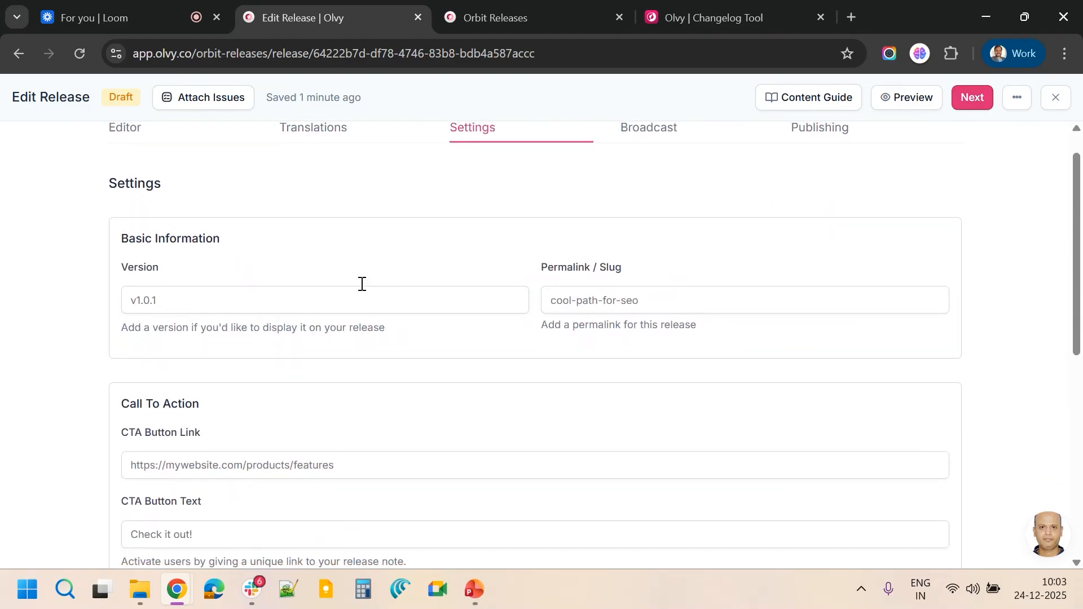
scroll(362, 284, up, 1)
click(162, 174)
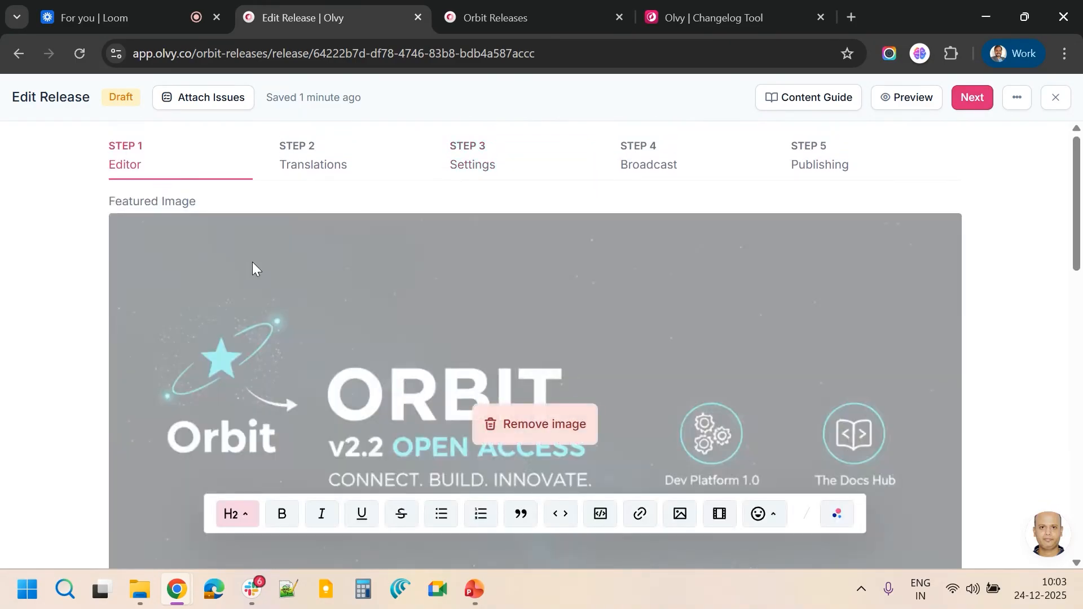
scroll(254, 268, down, 6)
triple_click(267, 368)
key(ctrl+c)
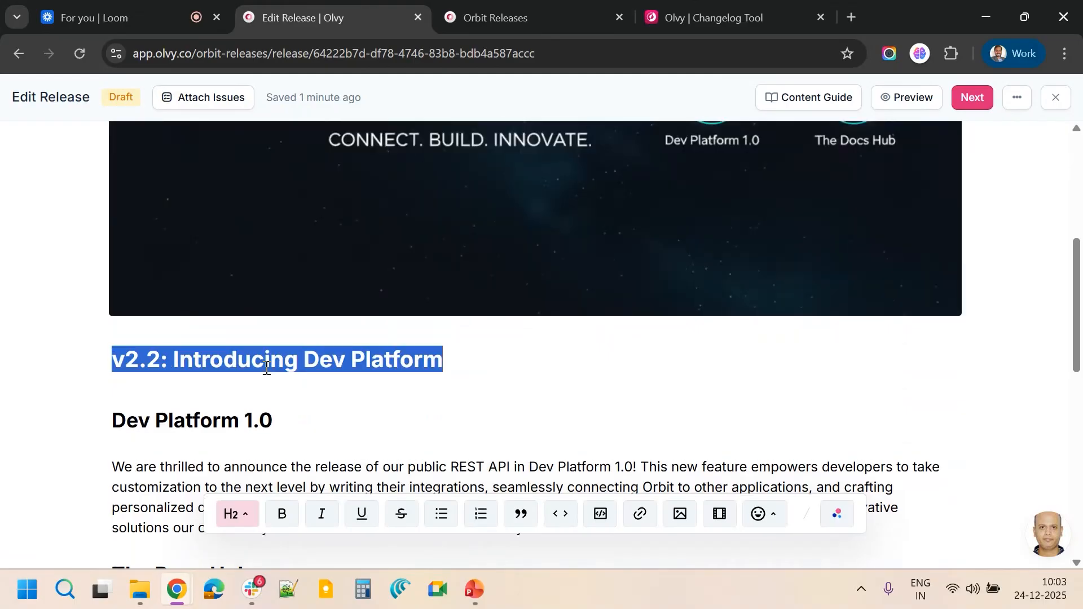
Set the release version to v2.2 and the permalink slug to introducing-dev-platform in Settings
scroll(267, 367, up, 7)
click(485, 163)
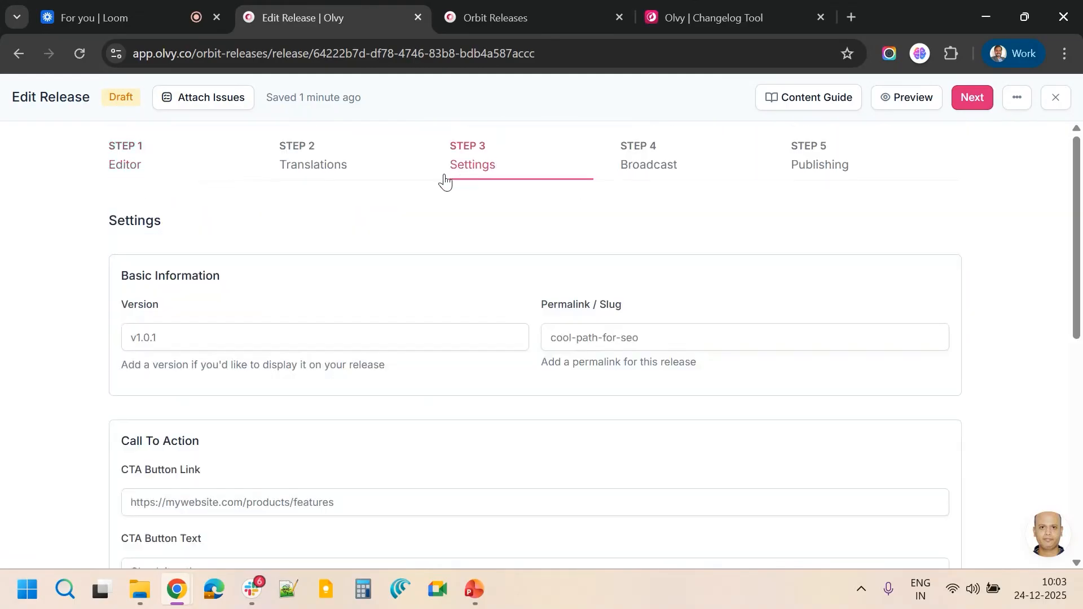
click(184, 338)
key(ctrl+v)
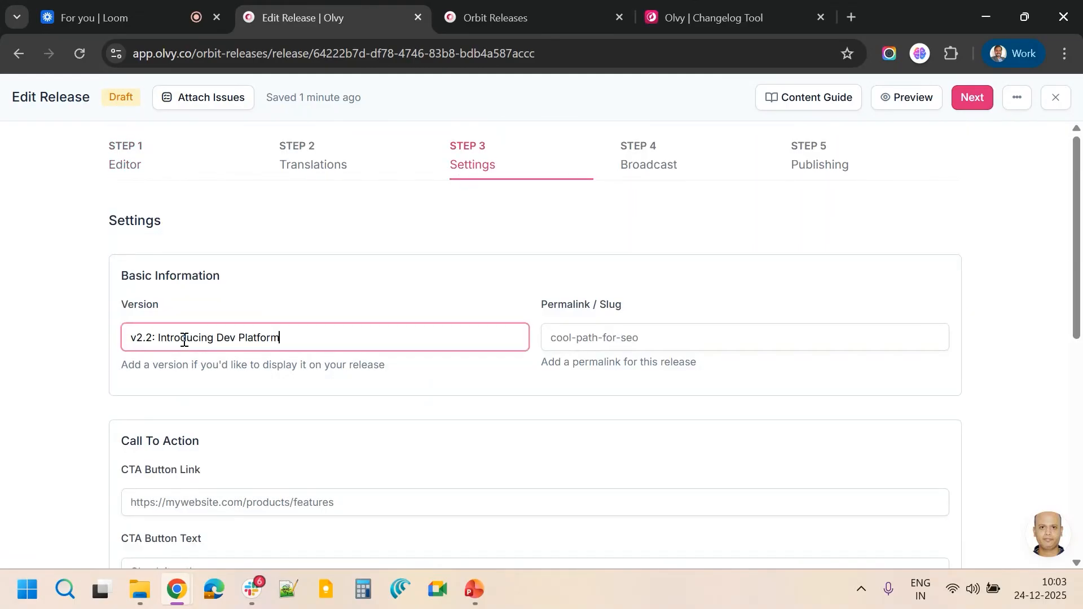
key(ctrl+shift+Left)
key(ctrl+shift+Left)
key(ctrl+shift+Left)
key(ctrl+c)
key(BackSpace)
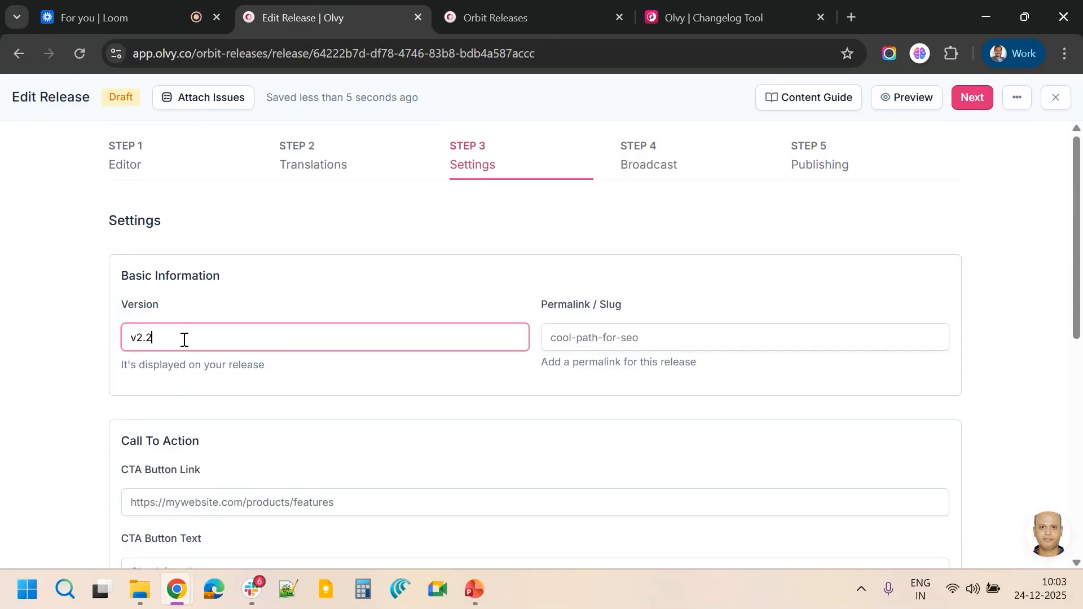
click(575, 333)
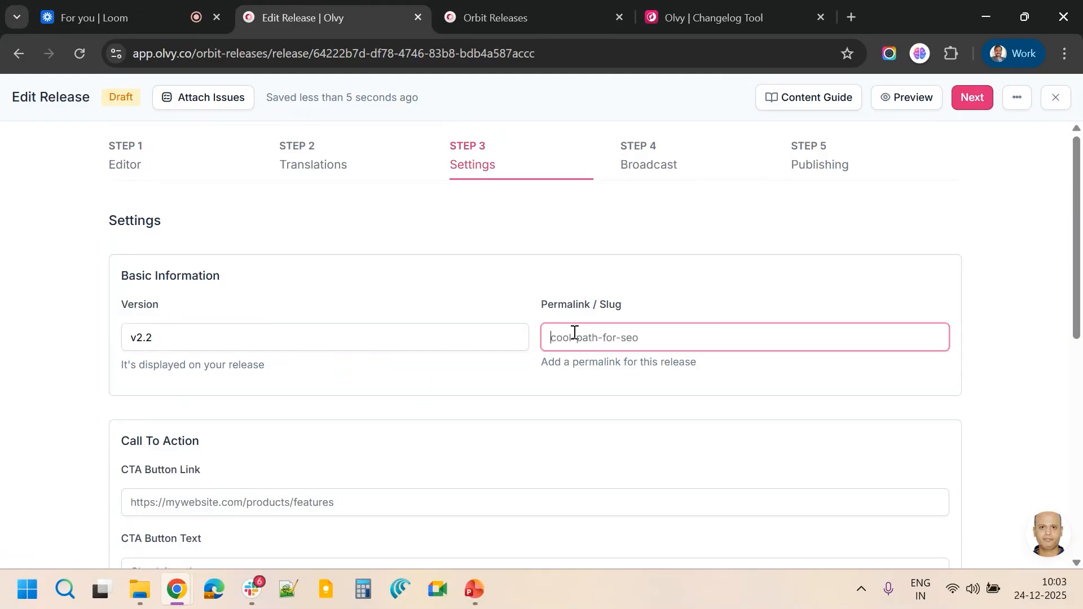
key(ctrl+v)
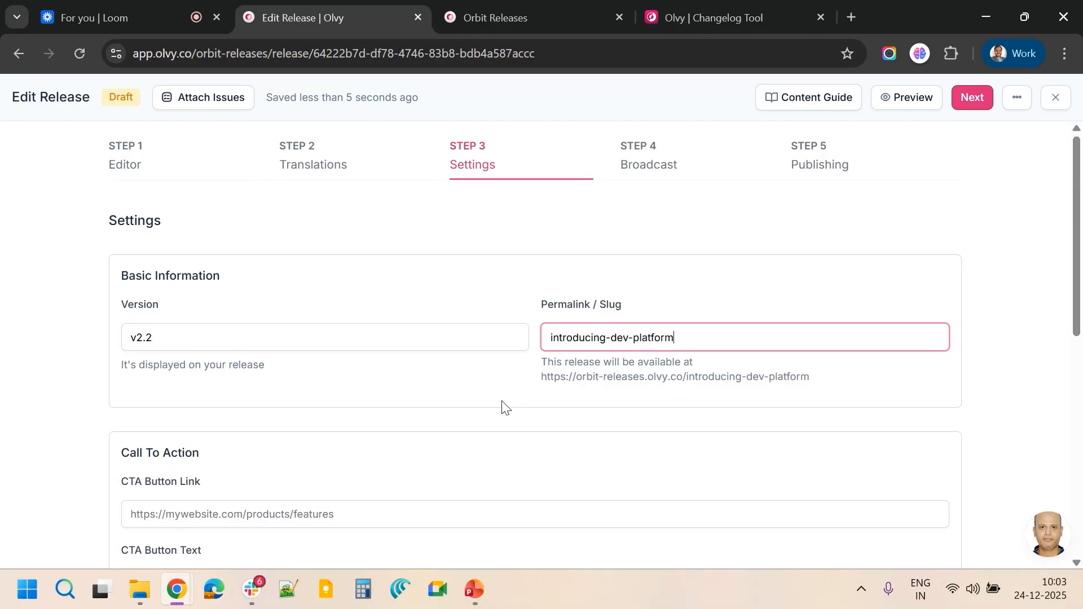
scroll(504, 408, down, 4)
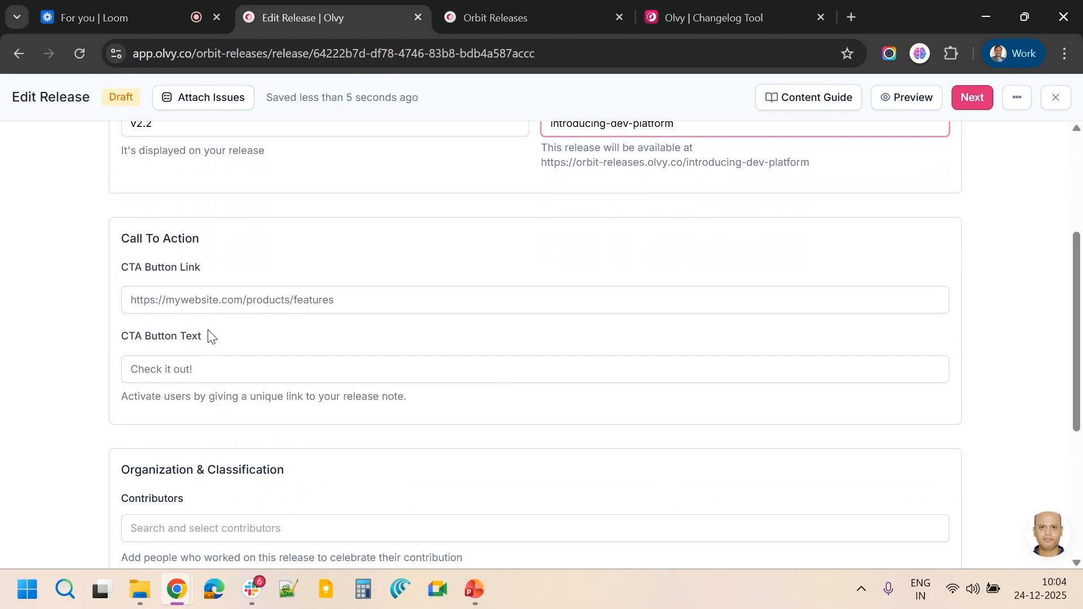
click(236, 300)
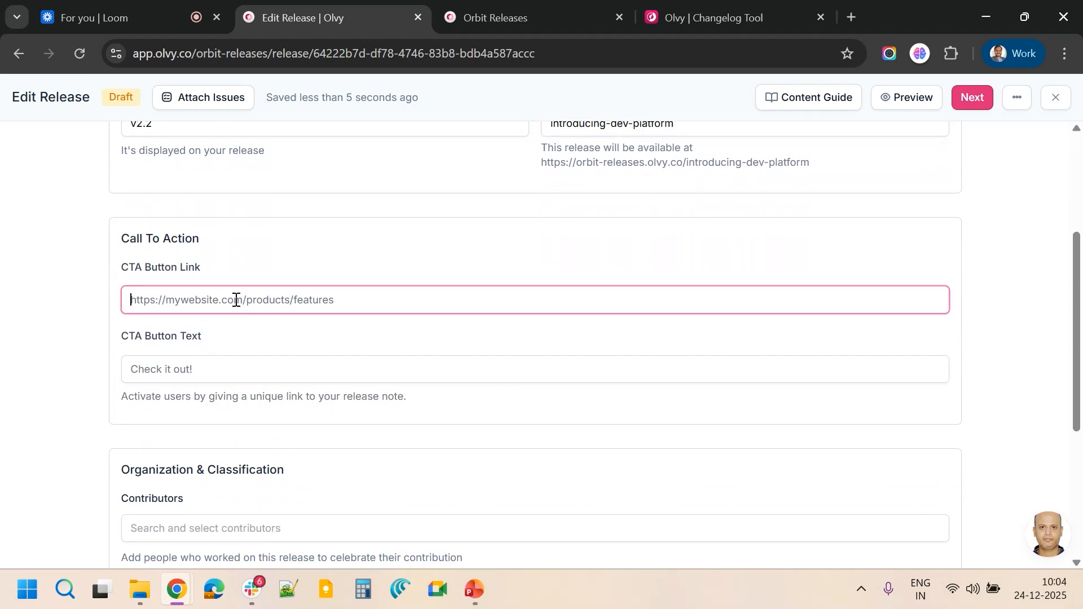
text(orbit.app/si)
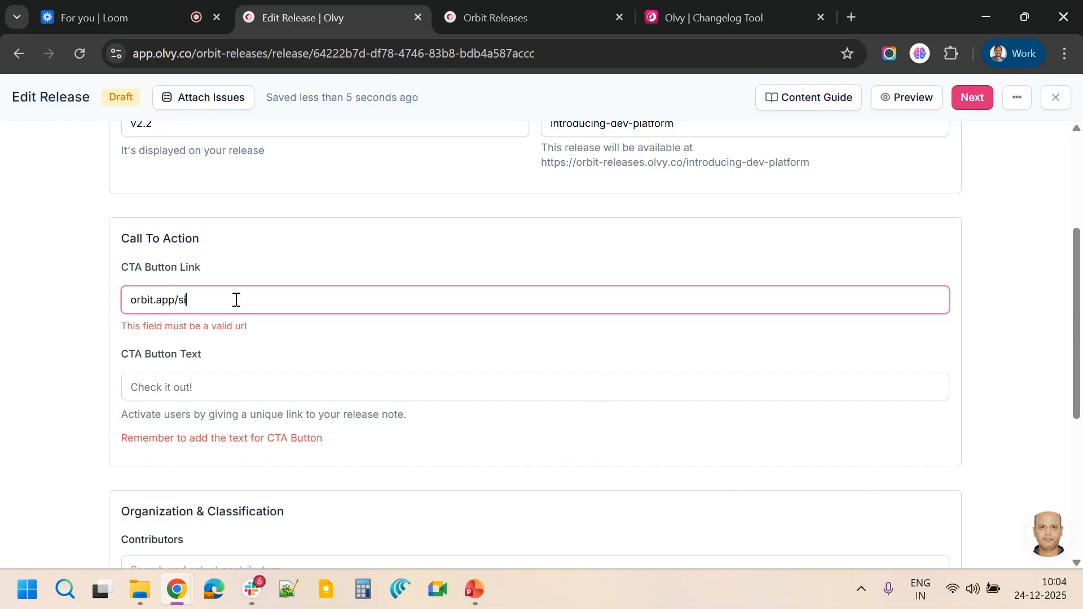
text(gnu)
text(p)
text(https://)
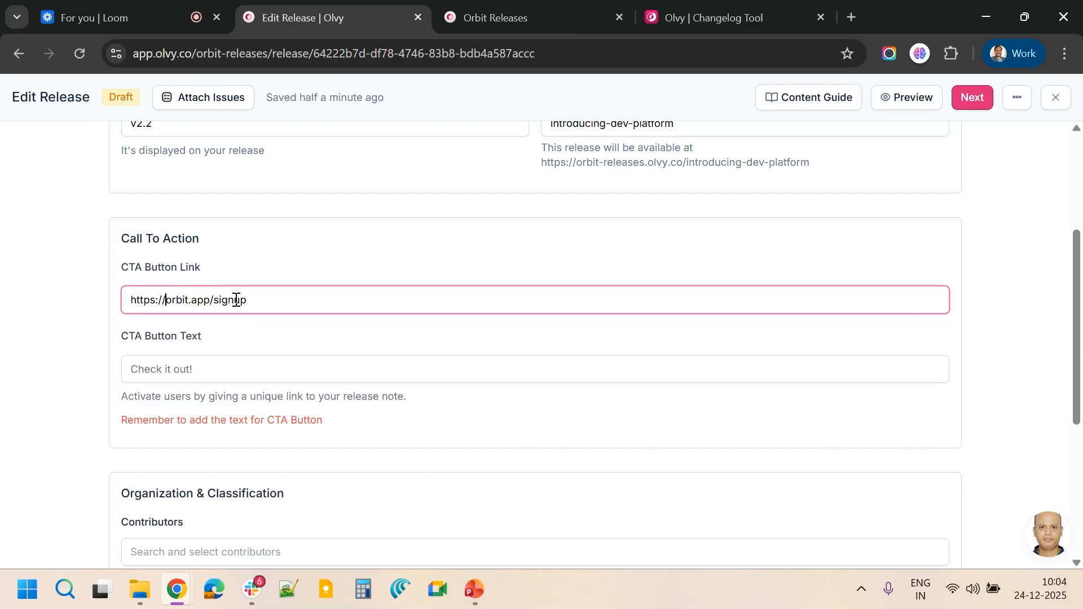
click(212, 366)
text(Sign Up Today!)
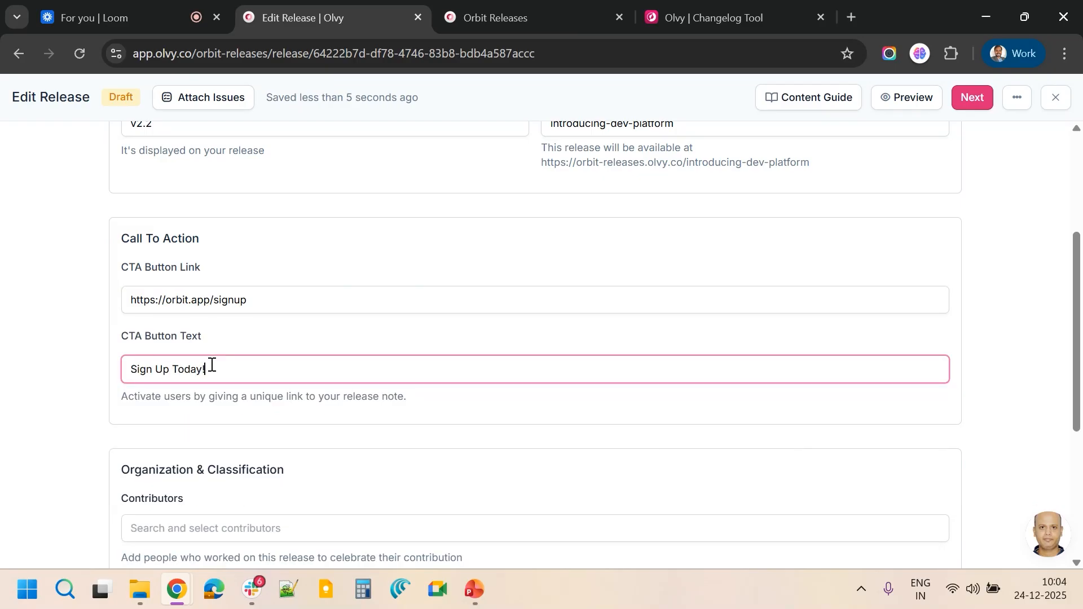
Add the workspace member as a contributor to the release
scroll(212, 365, down, 4)
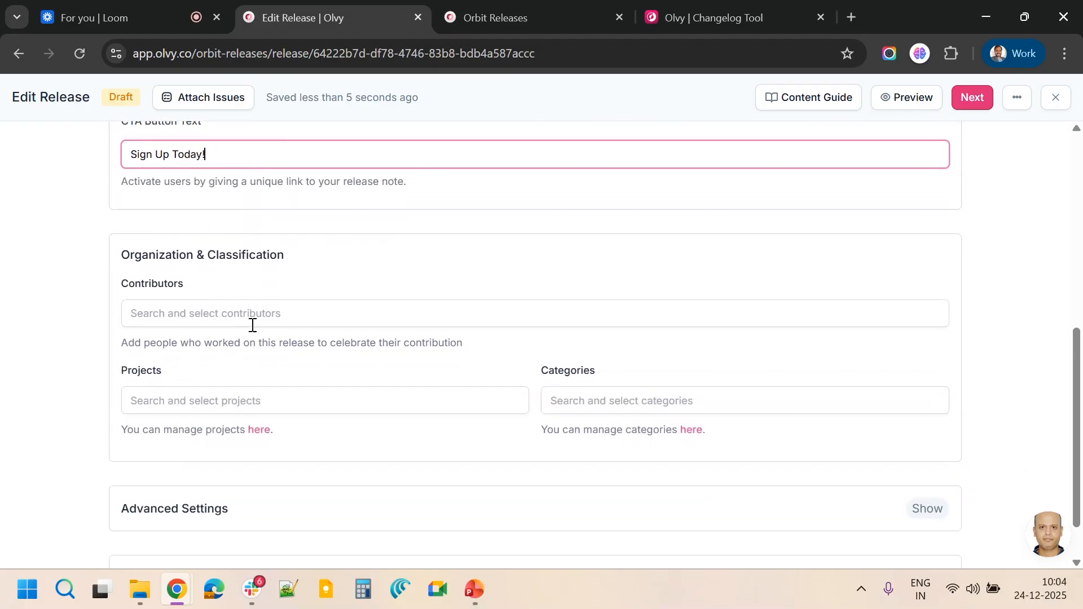
click(266, 315)
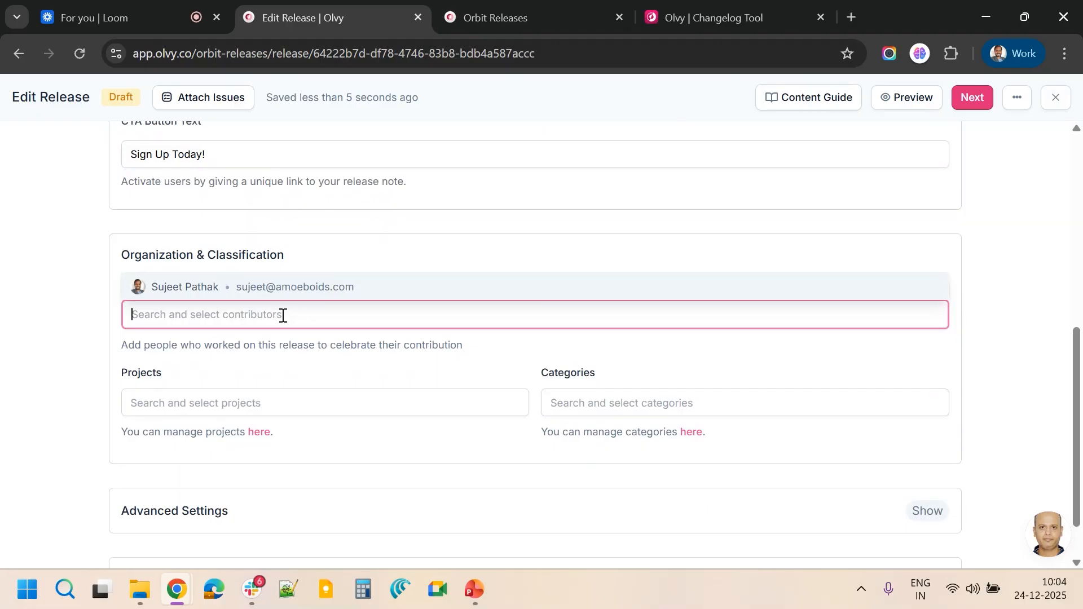
click(173, 343)
click(226, 313)
click(254, 346)
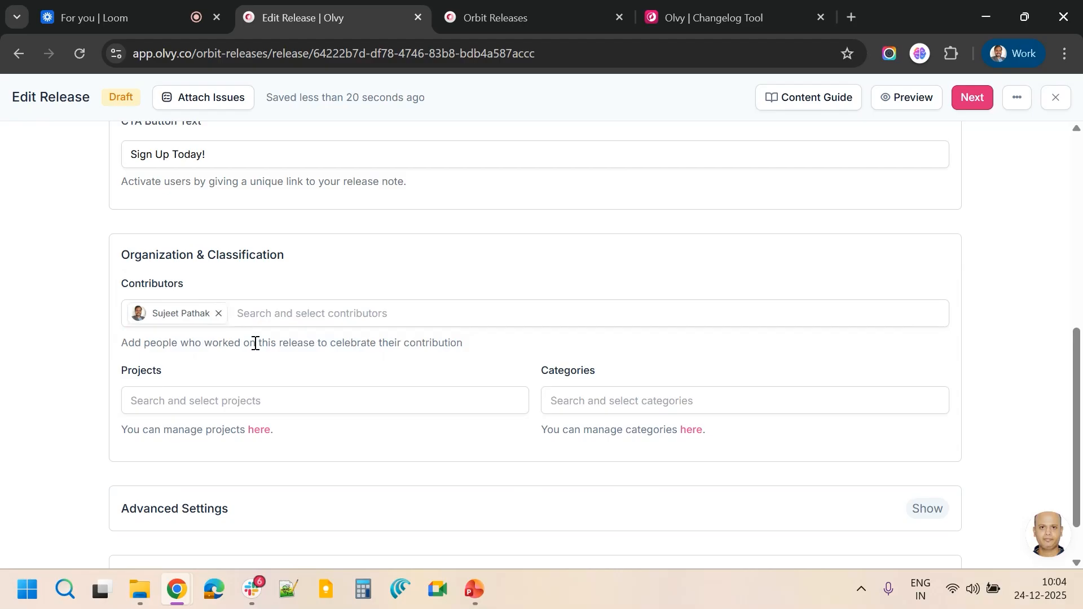
Assign the release to the Web App project
scroll(244, 396, down, 1)
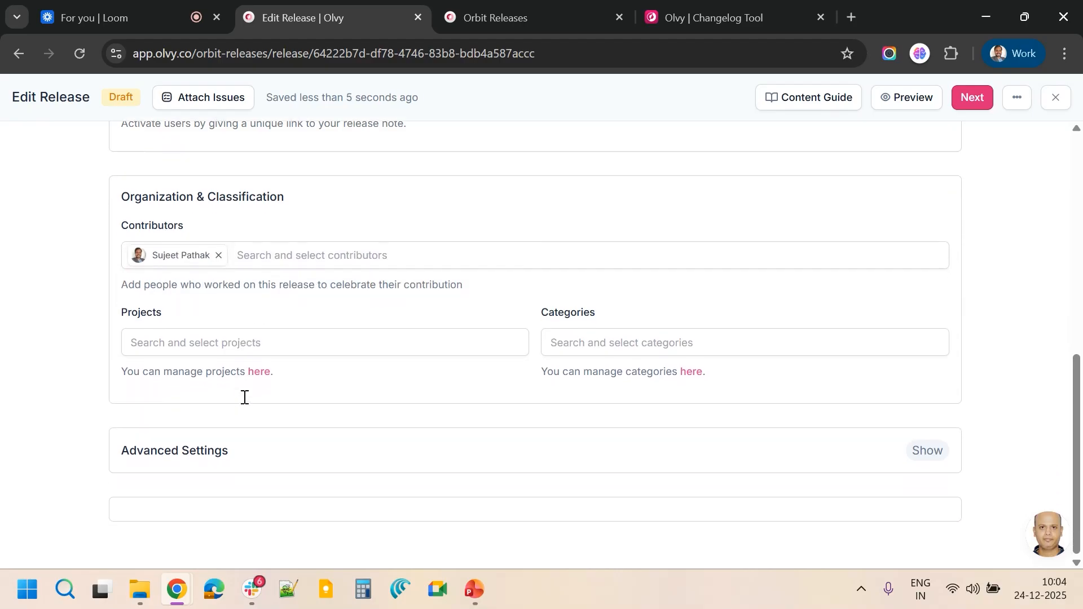
click(261, 343)
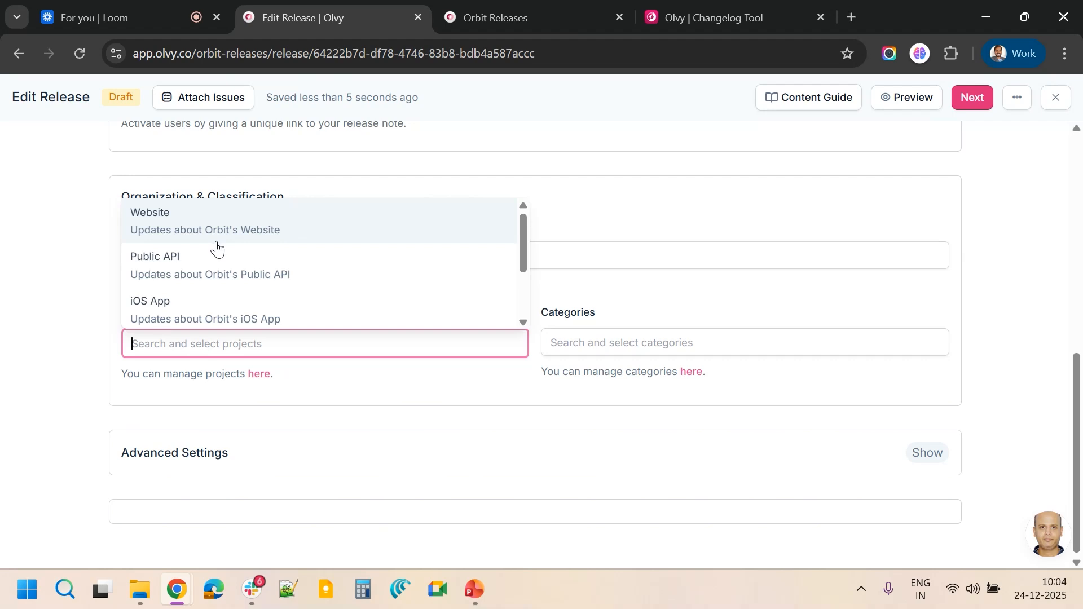
scroll(213, 249, down, 2)
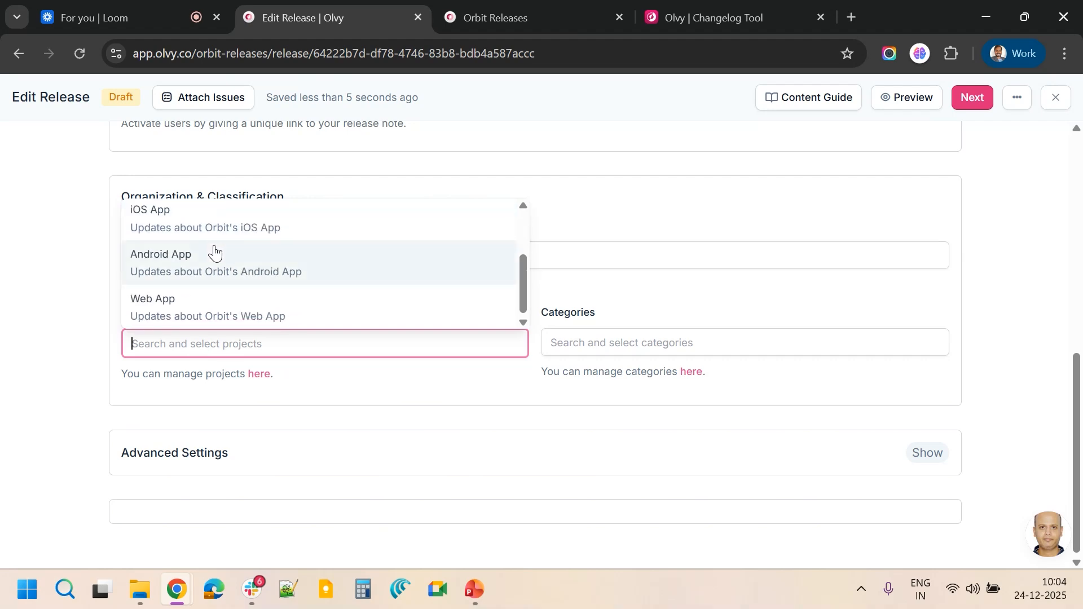
click(173, 305)
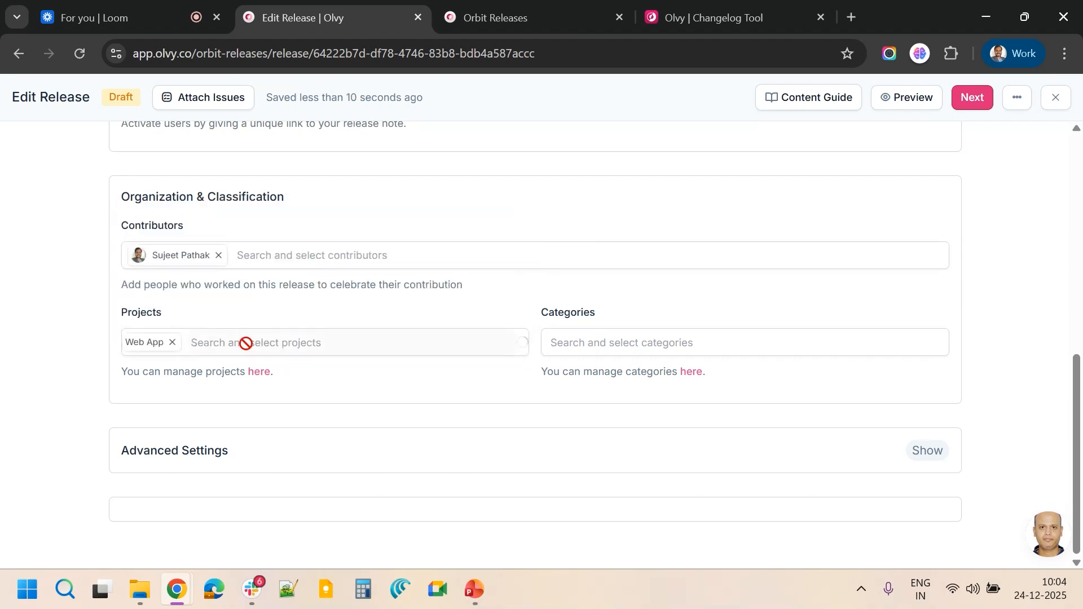
Add the New Features and Bug Fixes categories to the release
click(589, 341)
click(602, 316)
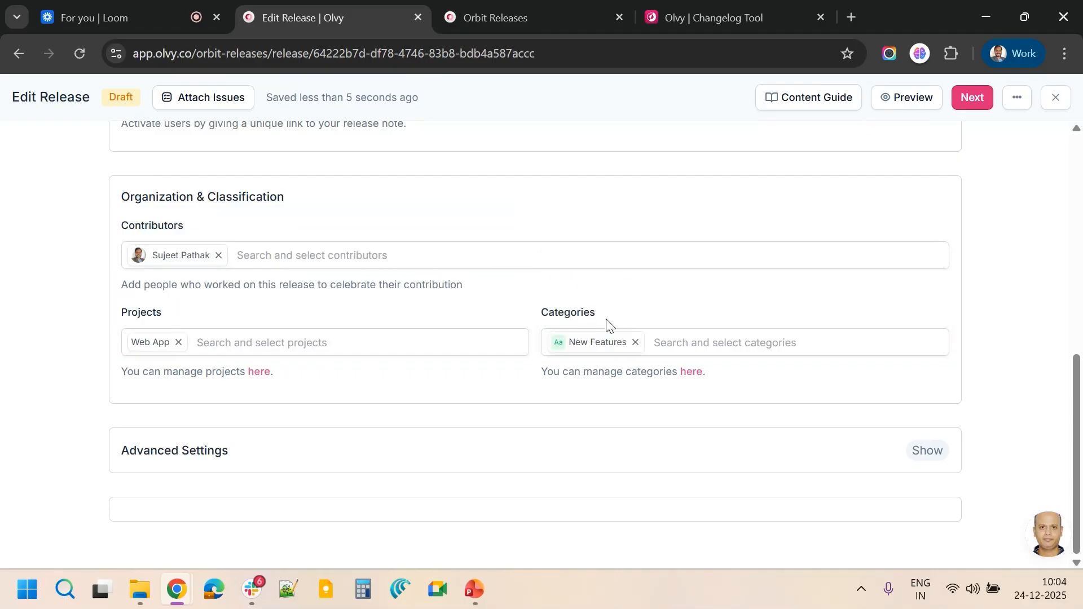
click(667, 340)
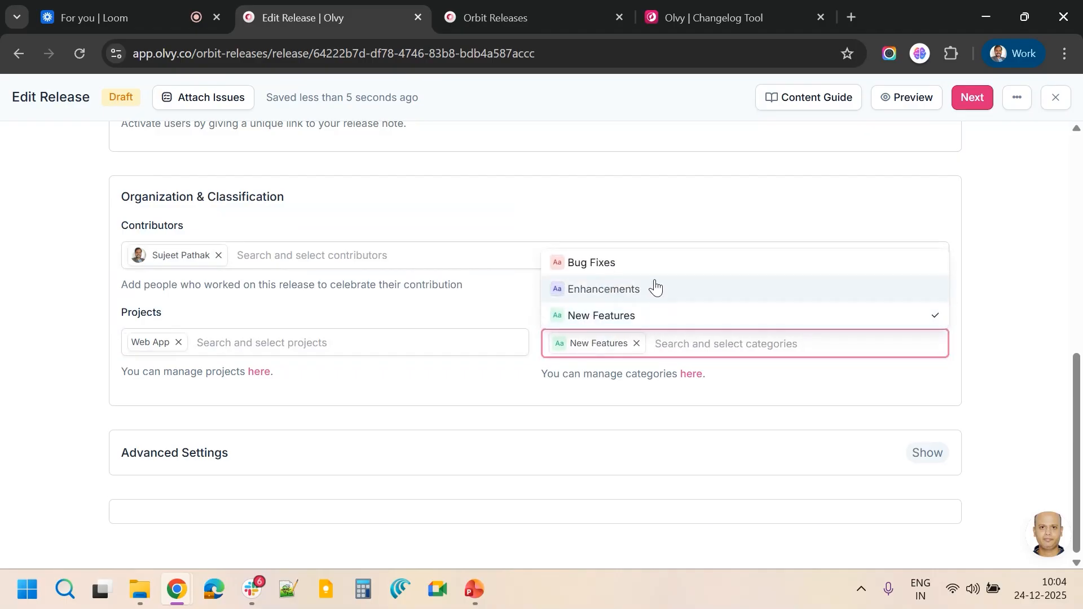
click(641, 262)
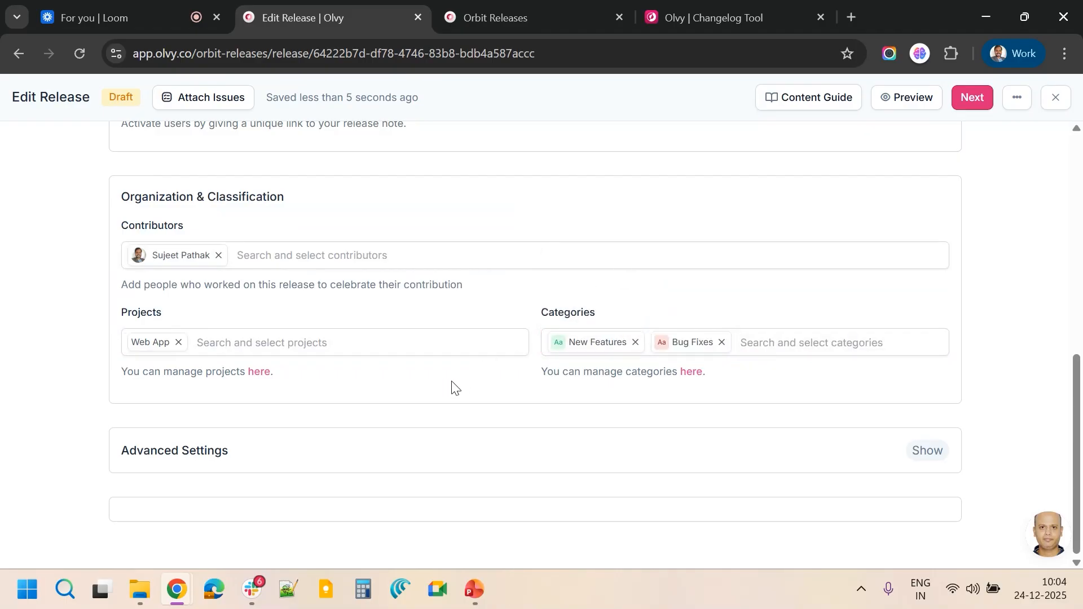
Move to the Broadcast step, enable sending to email subscribers and expand its options
scroll(882, 444, up, 10)
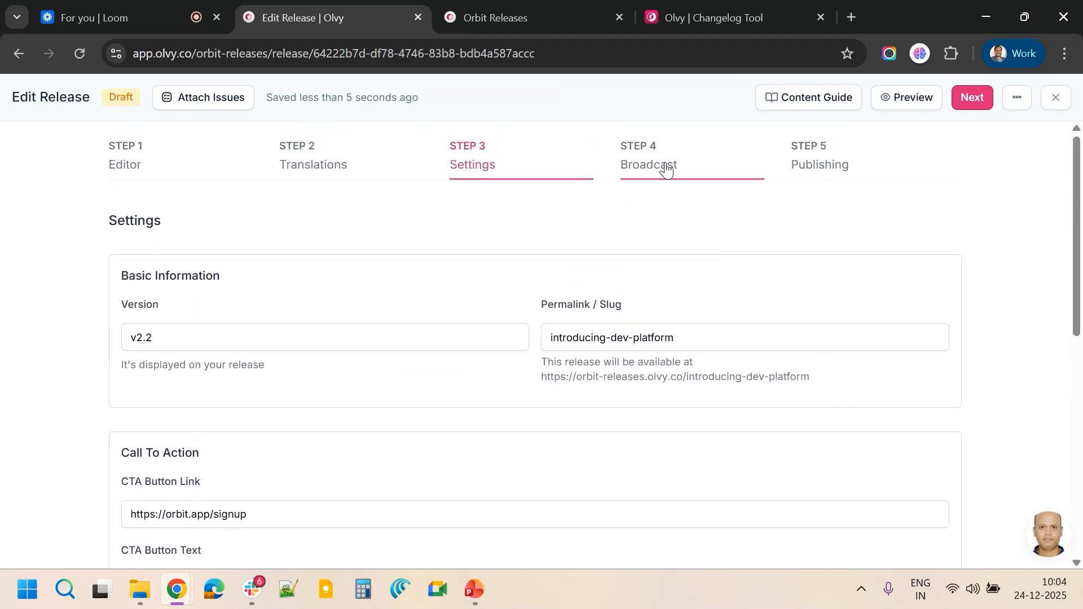
click(973, 102)
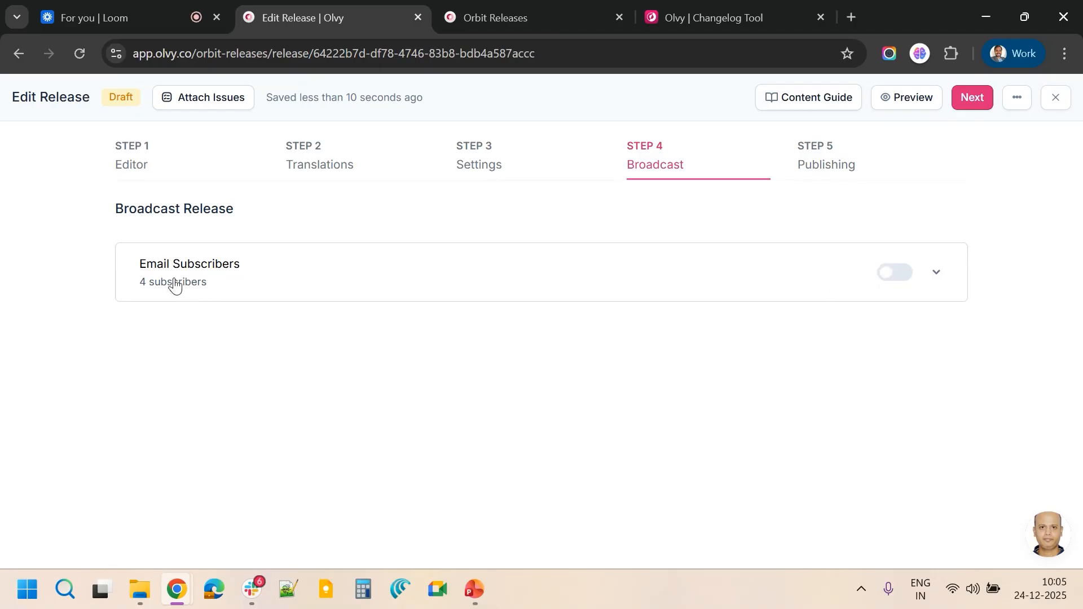
click(899, 277)
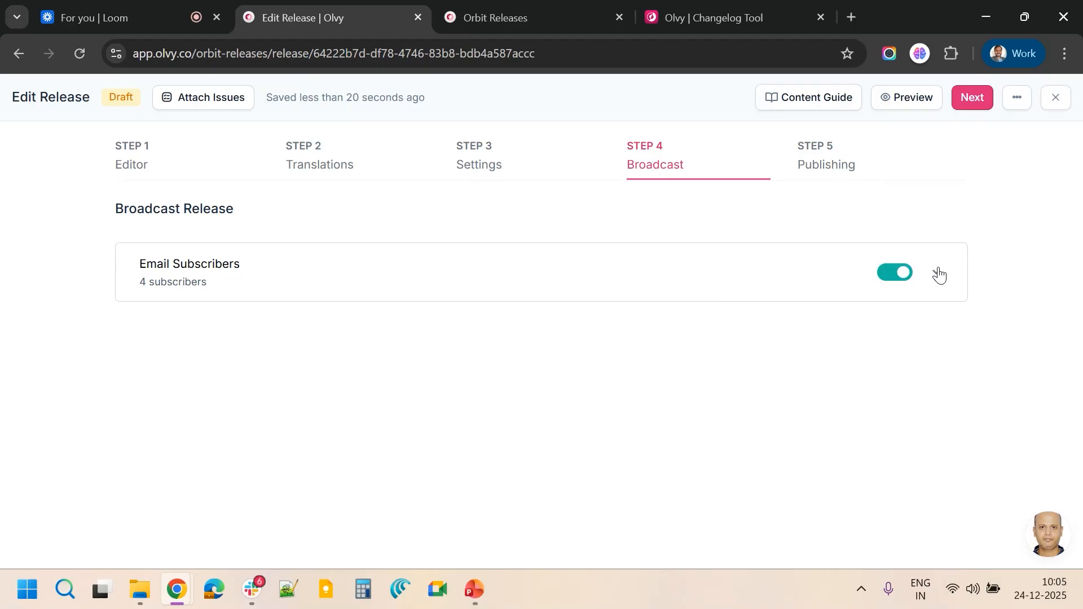
click(899, 280)
click(900, 276)
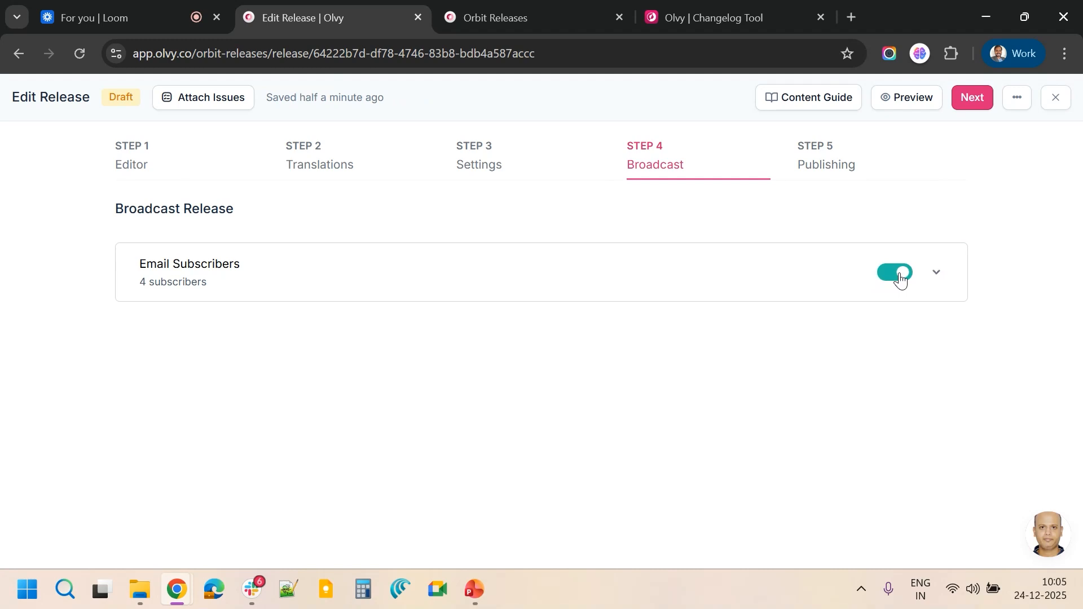
click(935, 276)
scroll(429, 406, down, 1)
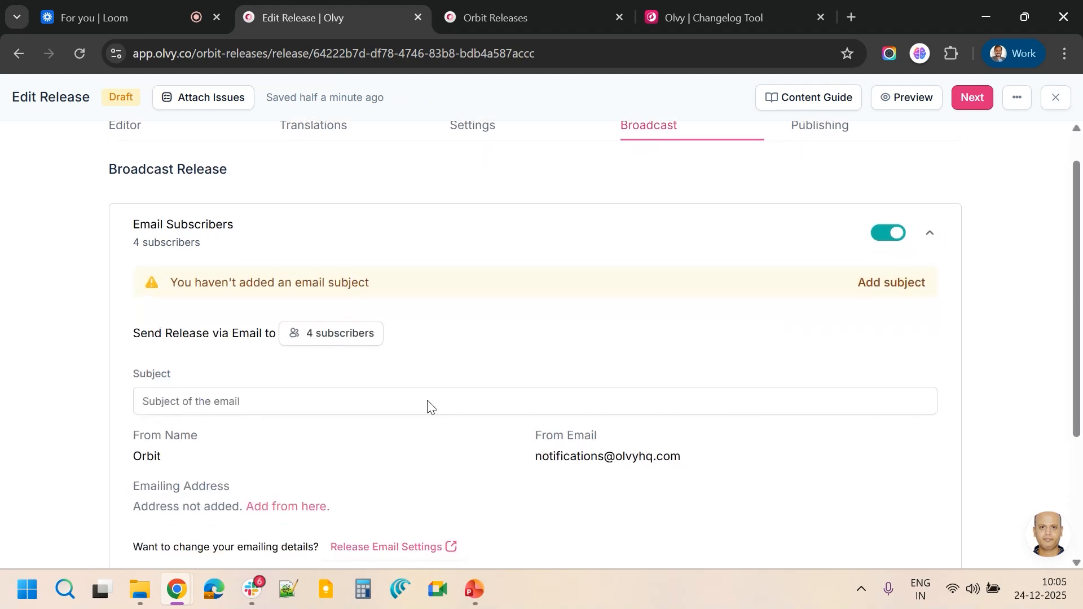
Set the email subject to 'Orbit releases >> v2.2: Introducing Dev Platform'
click(341, 398)
text(Introducing Dev Platform)
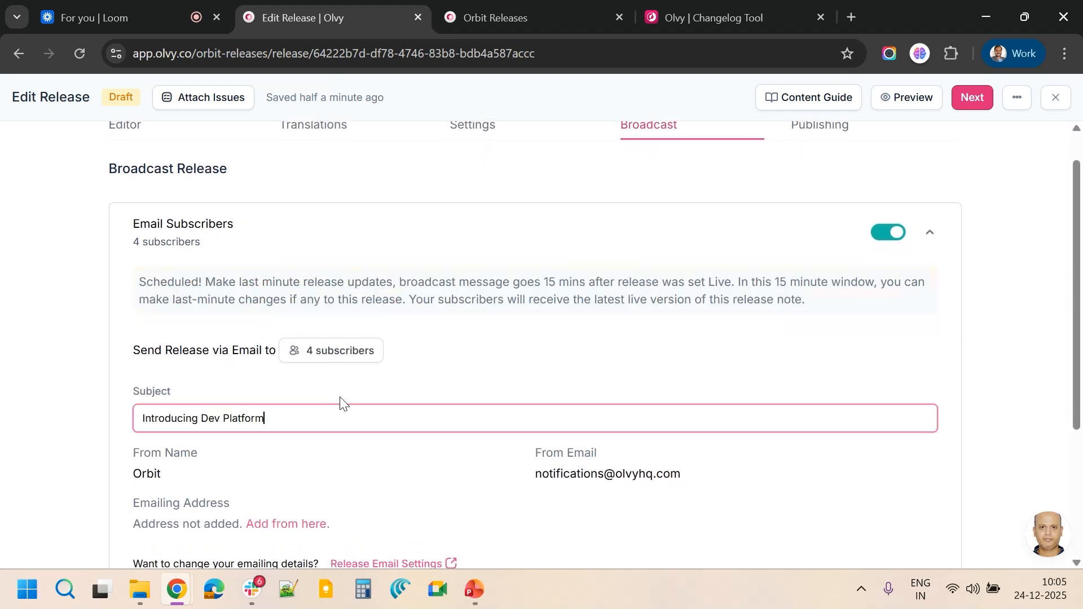
click(141, 421)
text(v2.2)
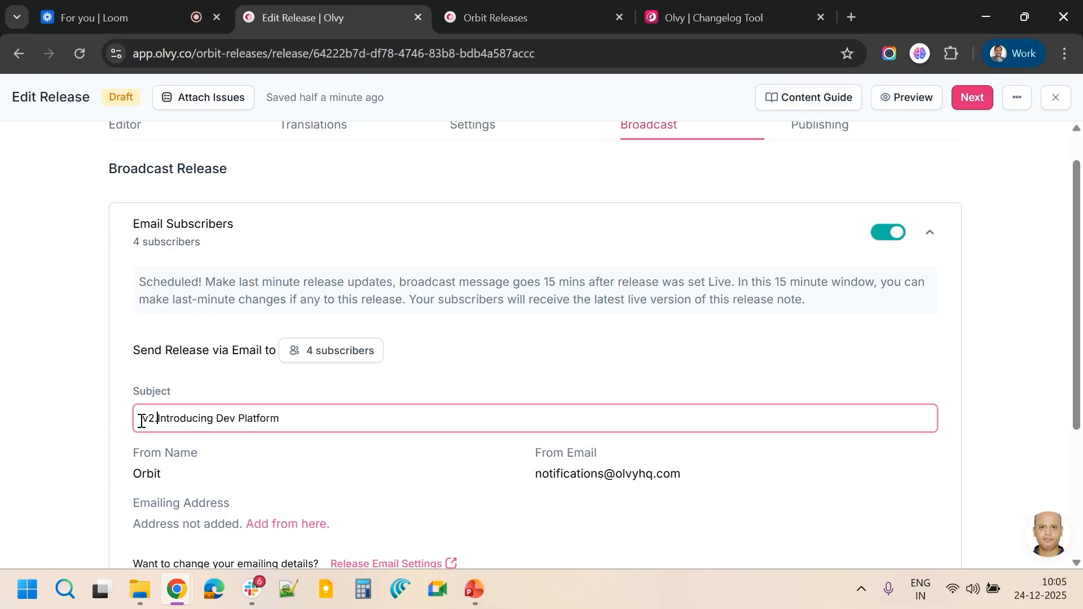
text(: )
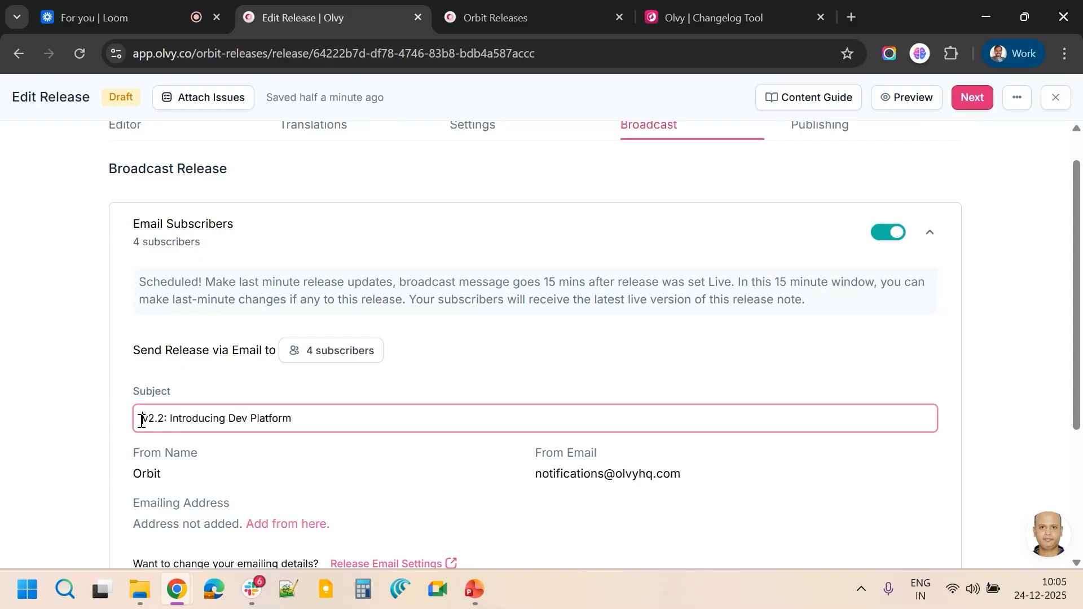
text(Orbit)
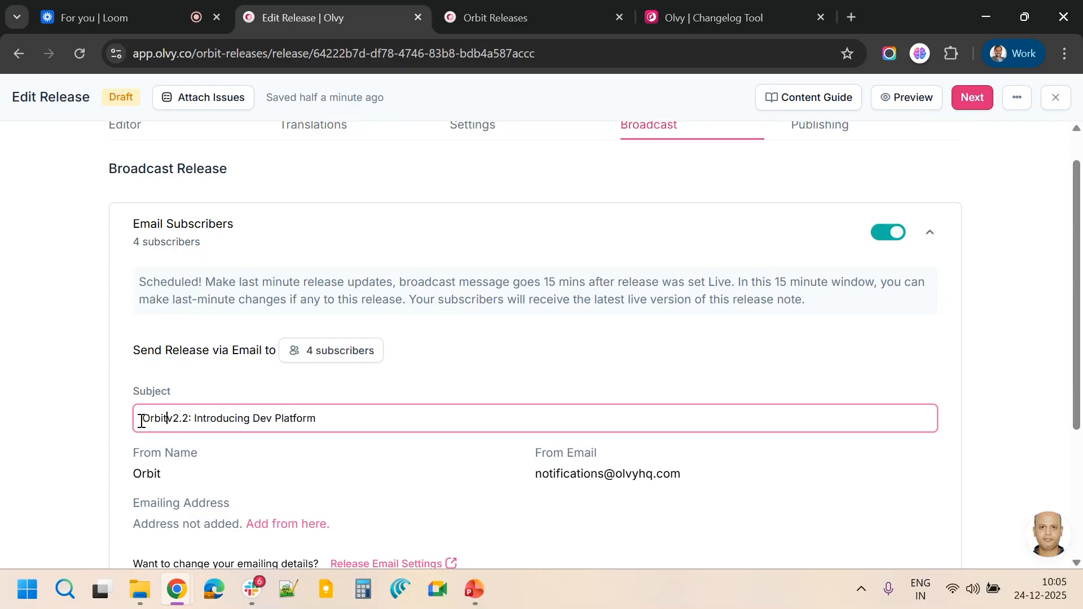
text( releases)
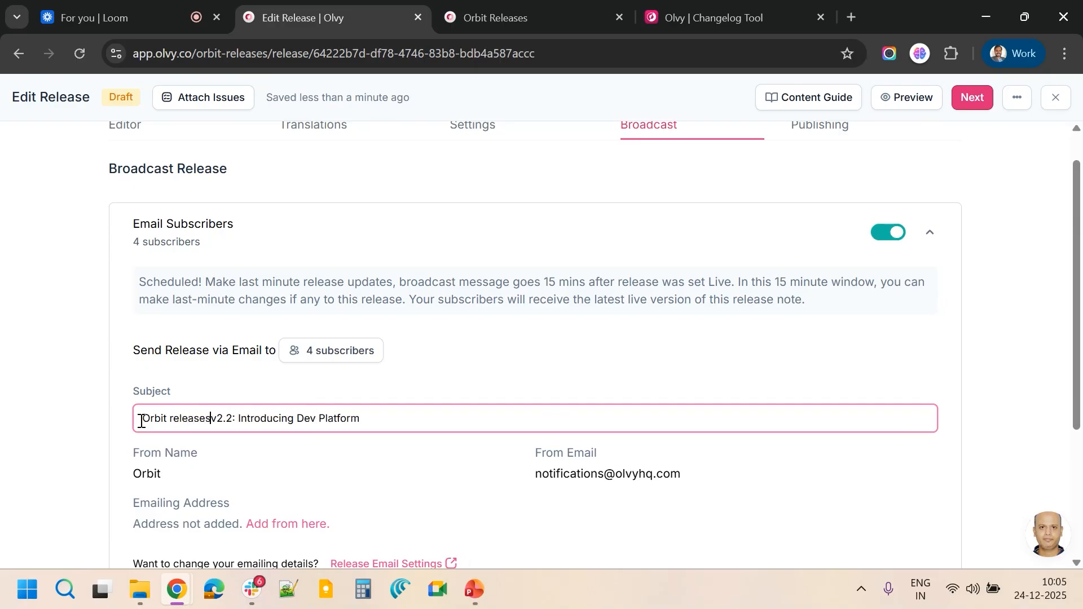
text( >>)
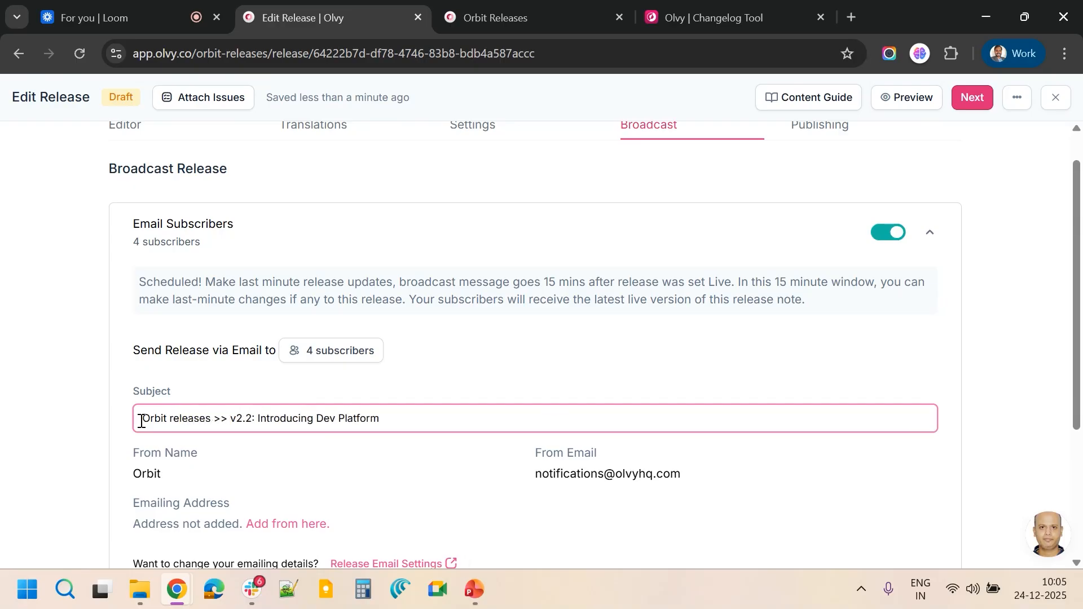
scroll(141, 423, down, 4)
scroll(178, 365, up, 4)
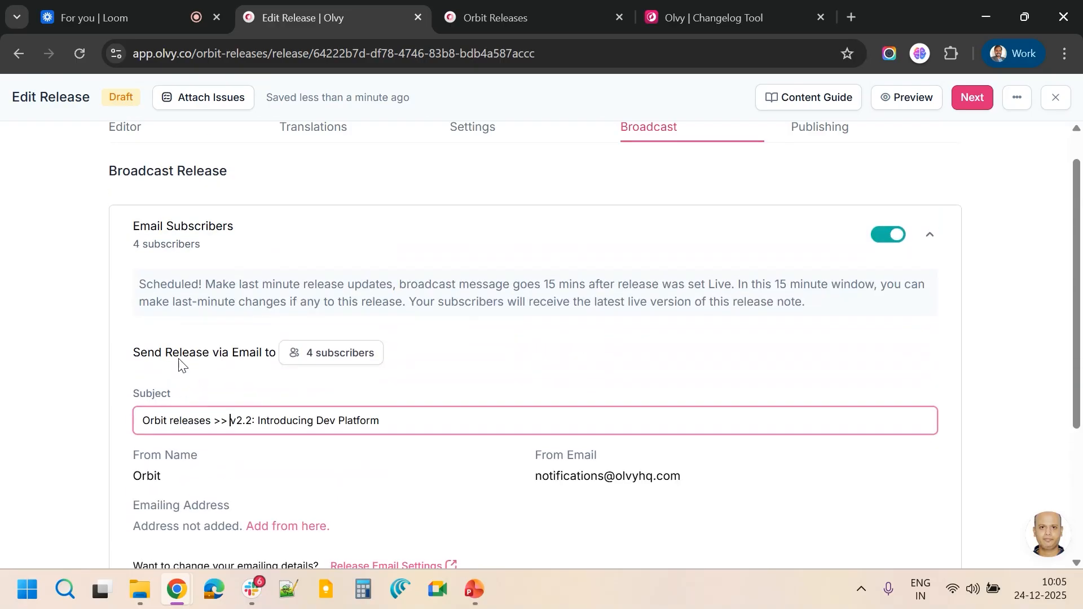
Advance to the Publishing step and open a preview of the release page
scroll(178, 365, up, 1)
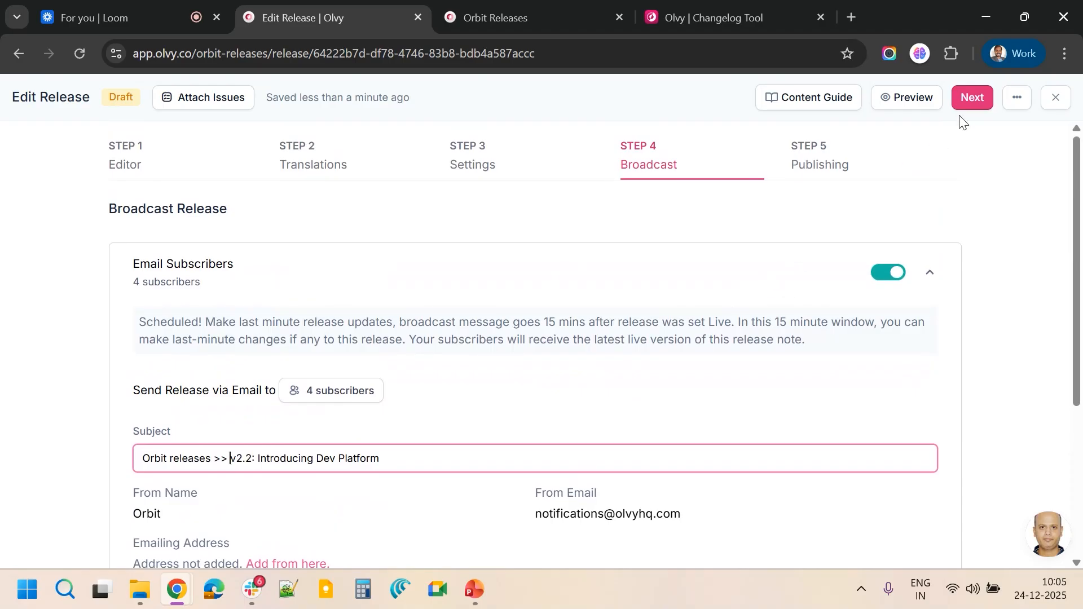
click(969, 101)
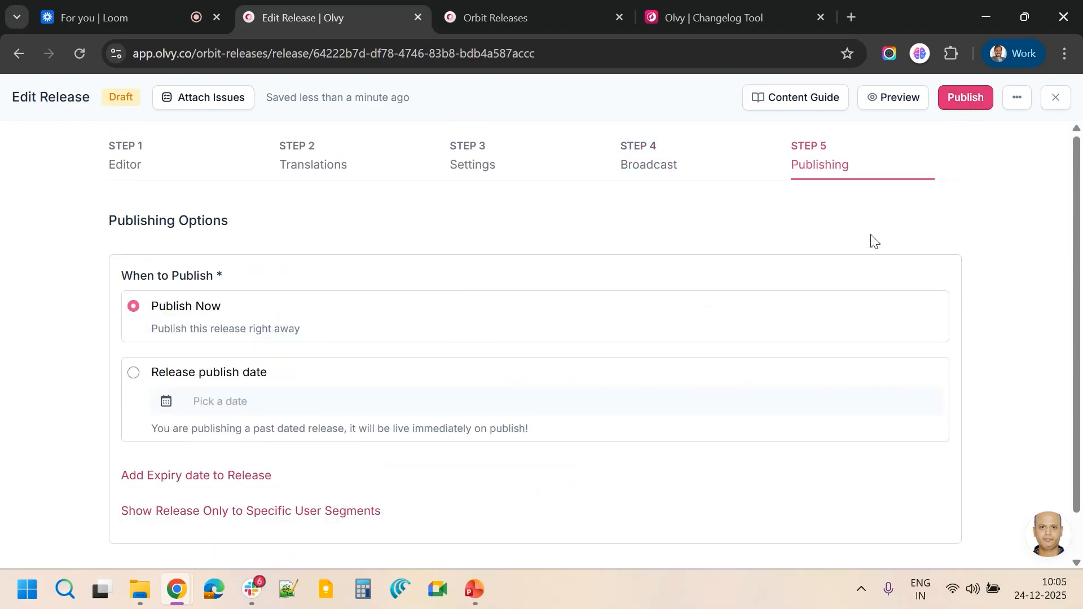
click(888, 103)
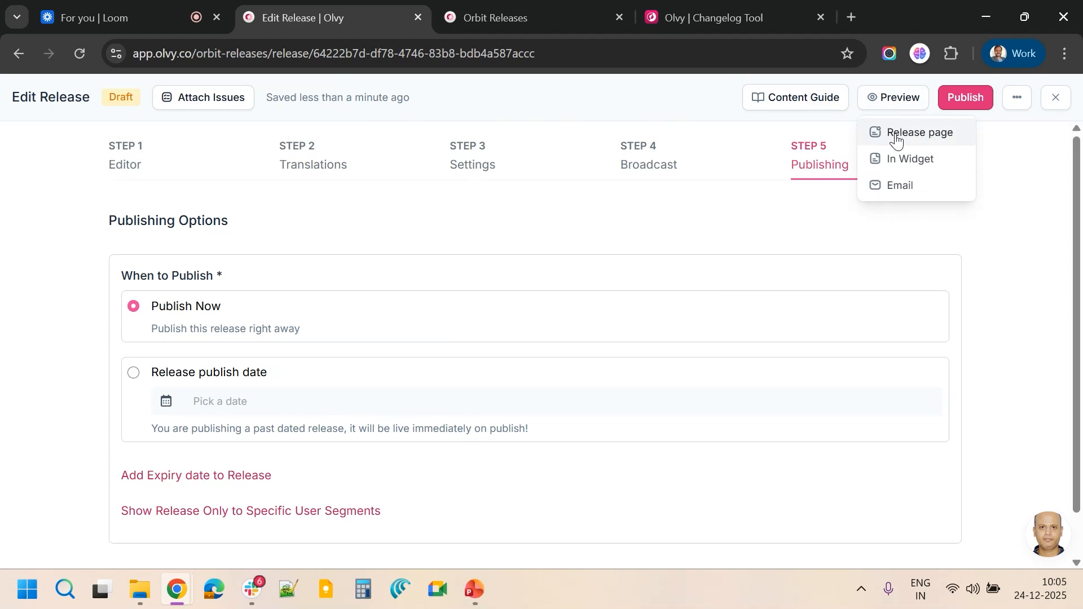
click(897, 135)
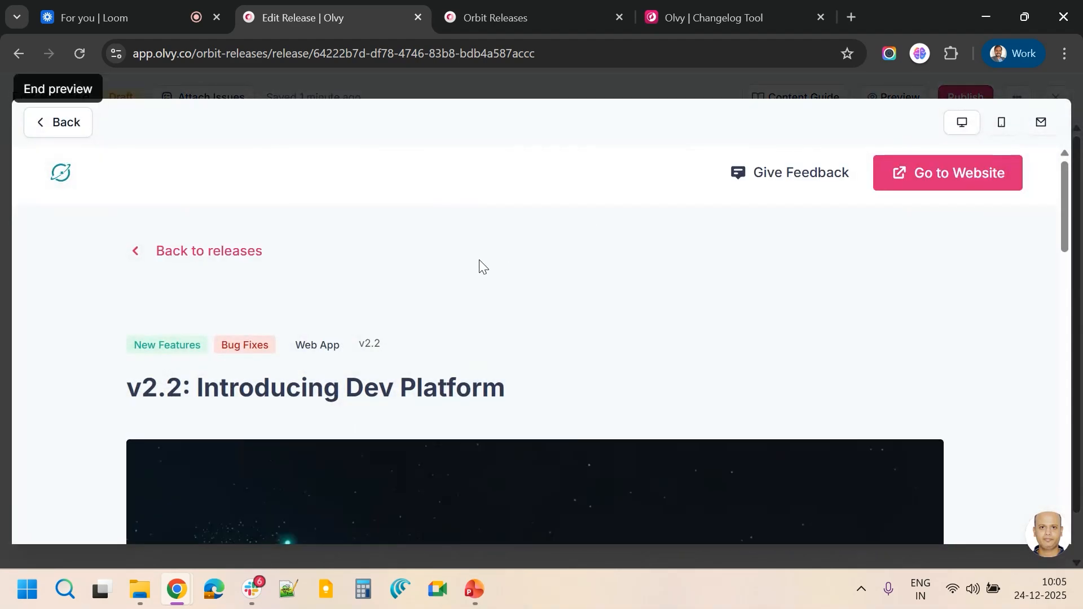
Scroll through the release page preview in the desktop and mobile layouts
scroll(479, 260, down, 5)
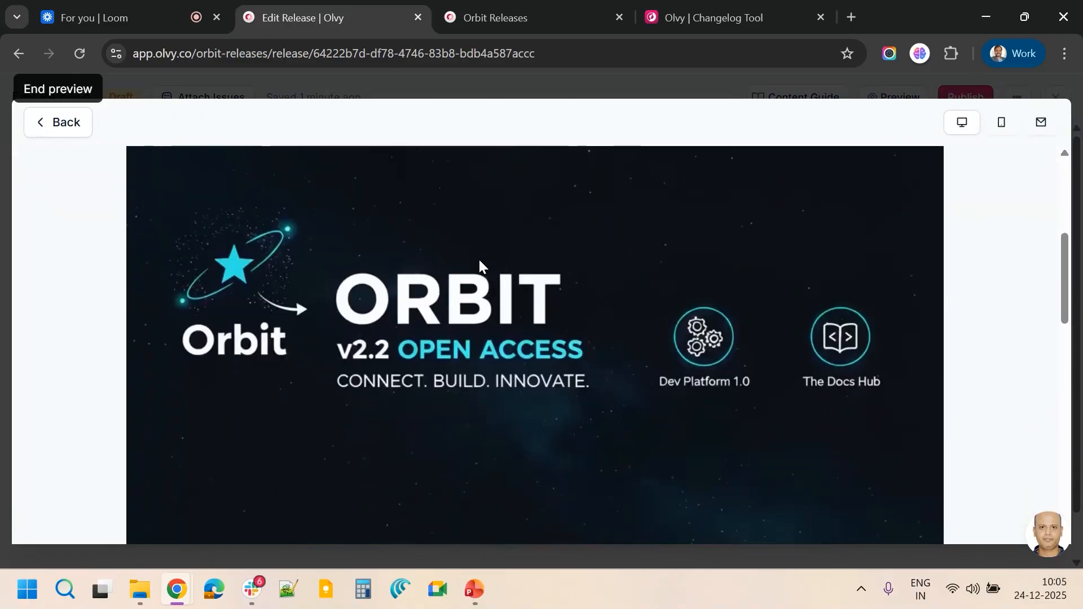
scroll(481, 264, down, 15)
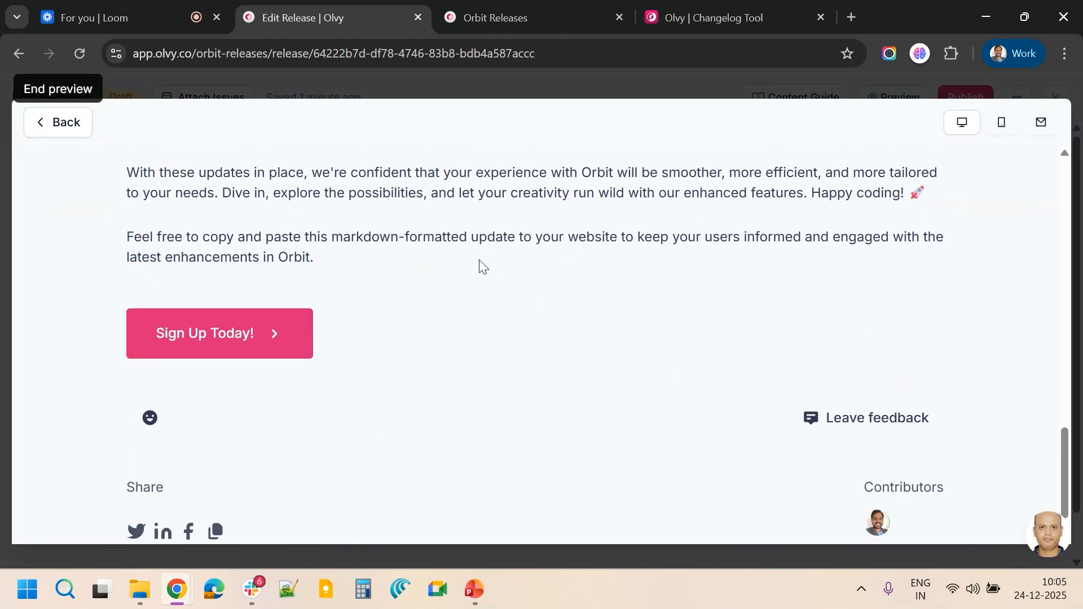
scroll(481, 267, up, 20)
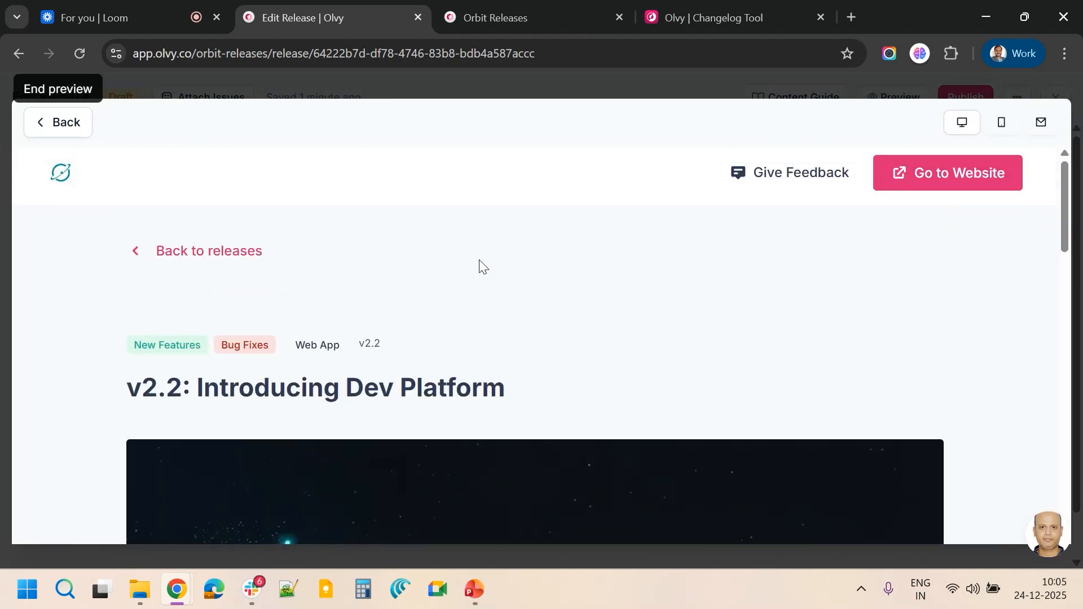
click(1001, 122)
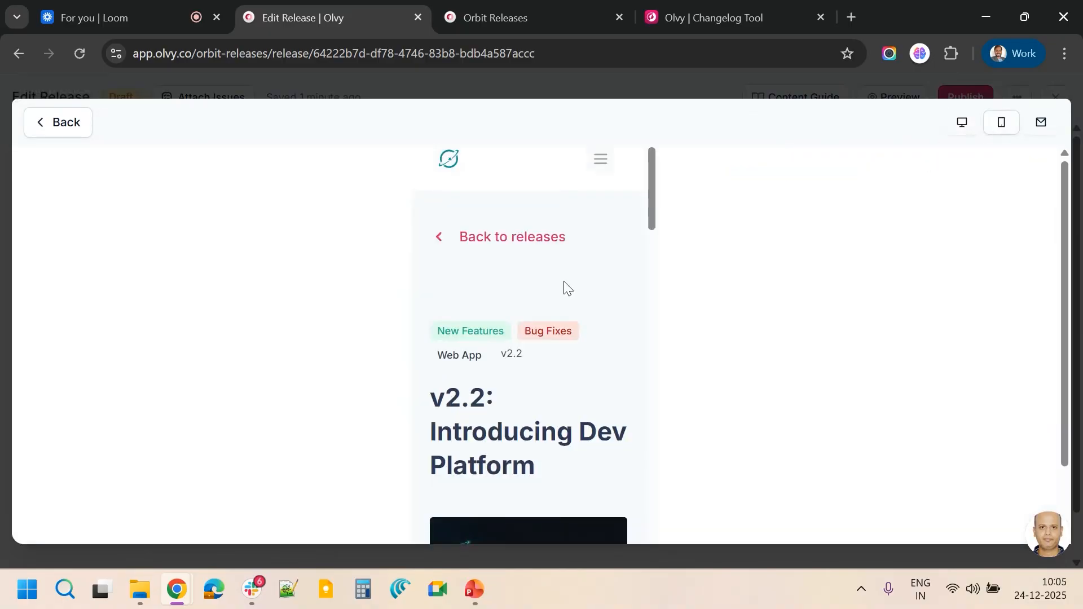
scroll(482, 292, down, 15)
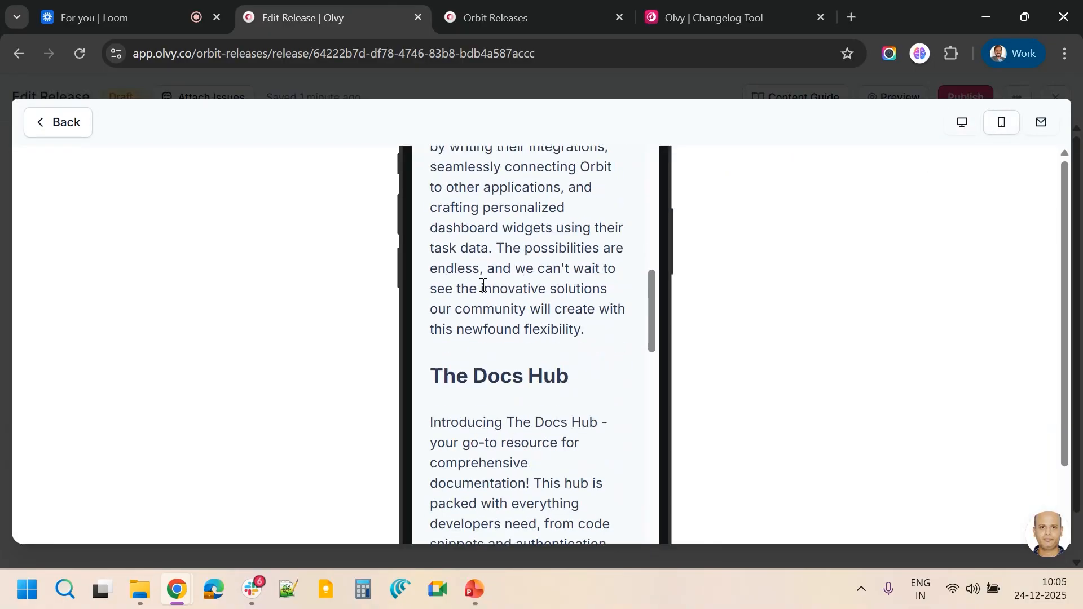
scroll(482, 290, down, 10)
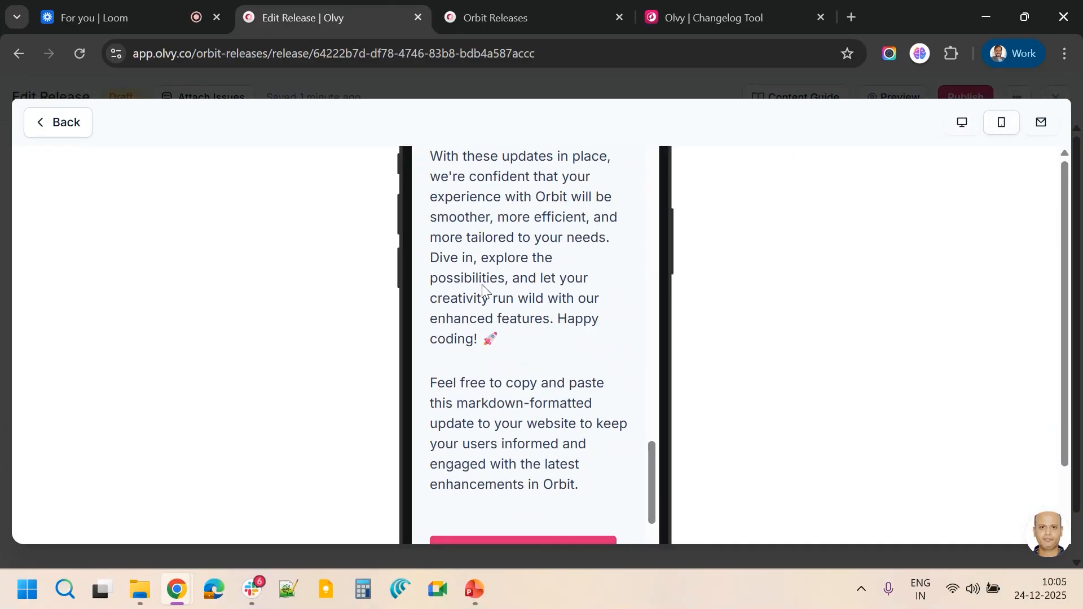
Review the email version of the release preview from top to bottom
click(1040, 122)
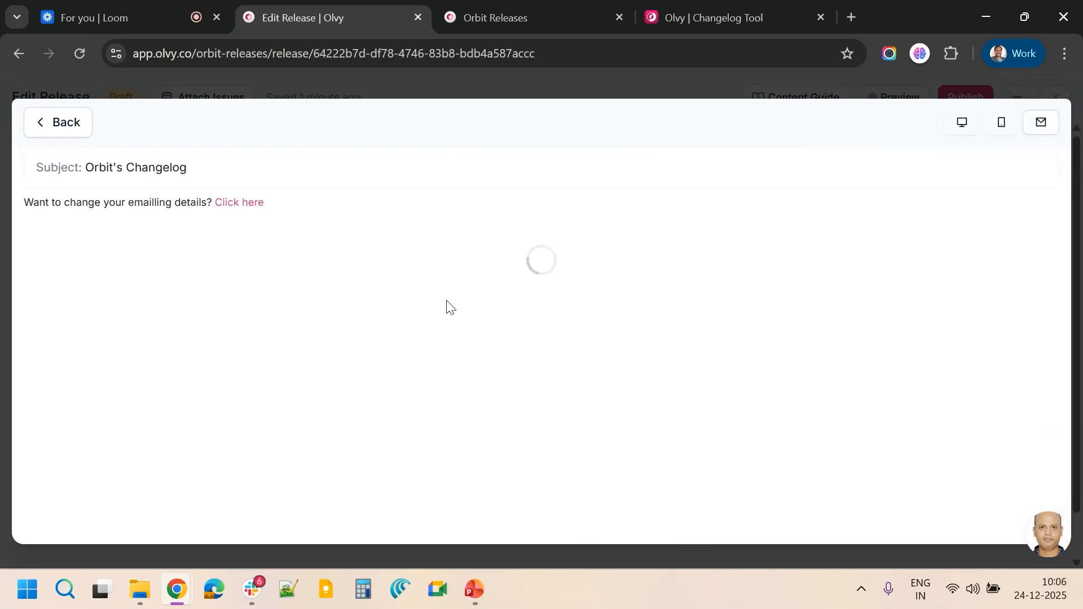
scroll(446, 308, down, 5)
scroll(446, 304, down, 15)
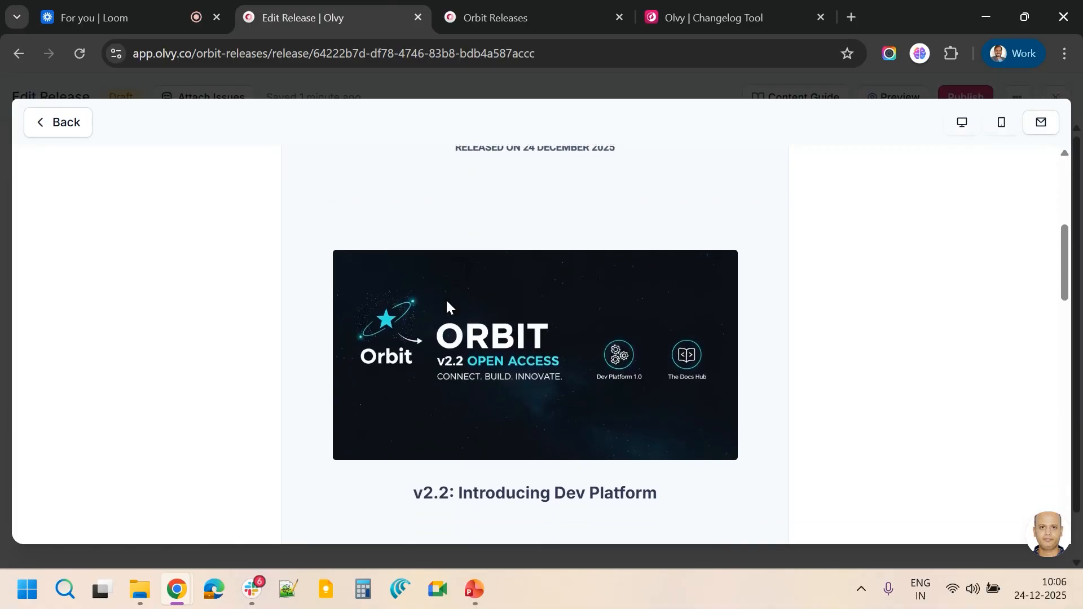
scroll(446, 300, down, 3)
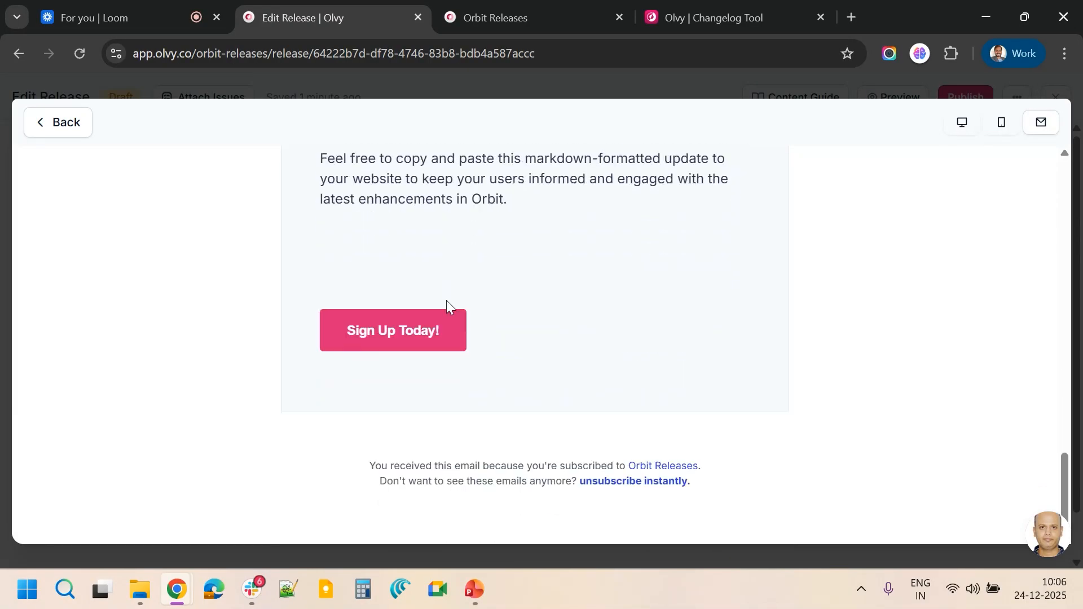
scroll(446, 301, up, 10)
scroll(448, 302, down, 5)
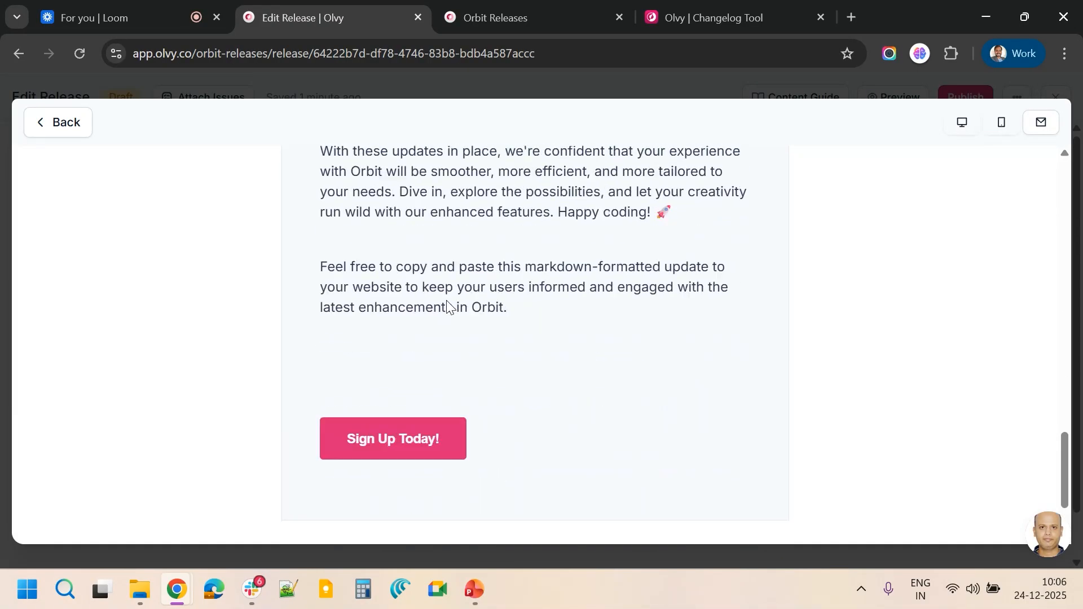
scroll(448, 304, up, 12)
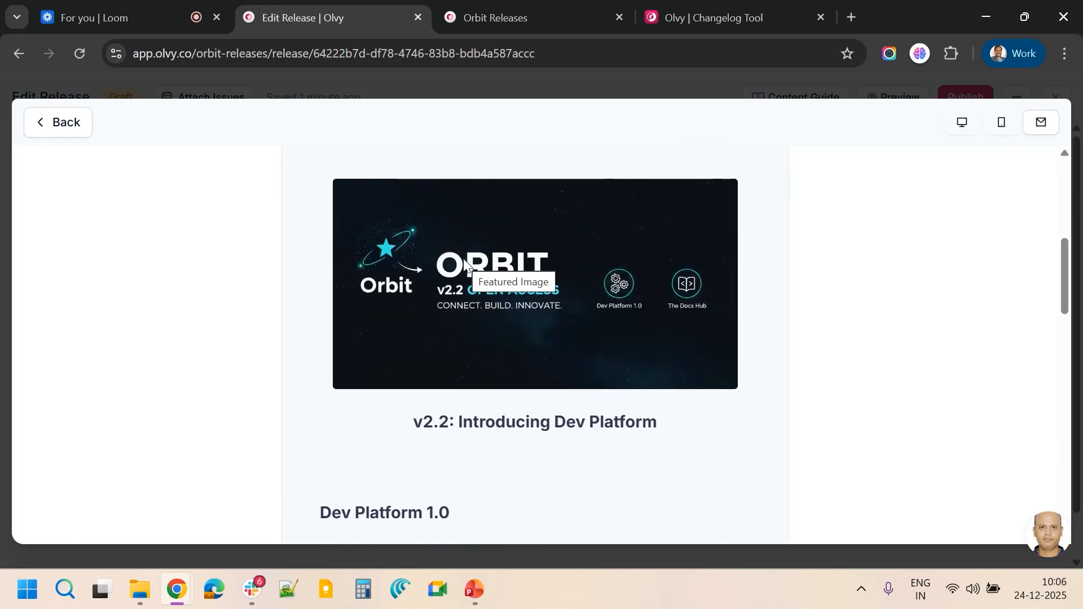
scroll(464, 259, down, 10)
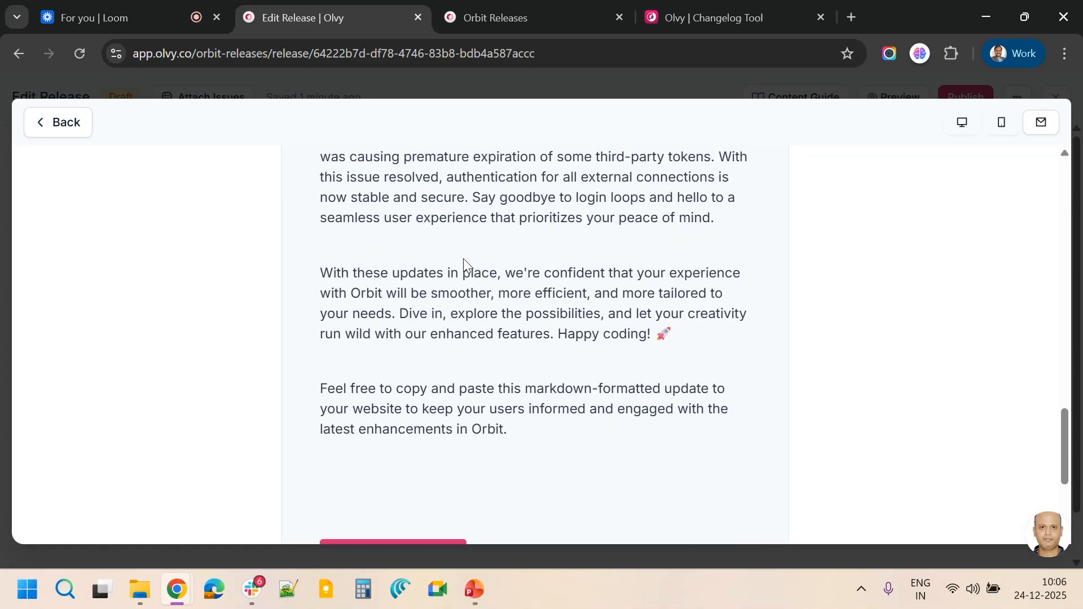
scroll(416, 337, down, 4)
scroll(523, 361, up, 15)
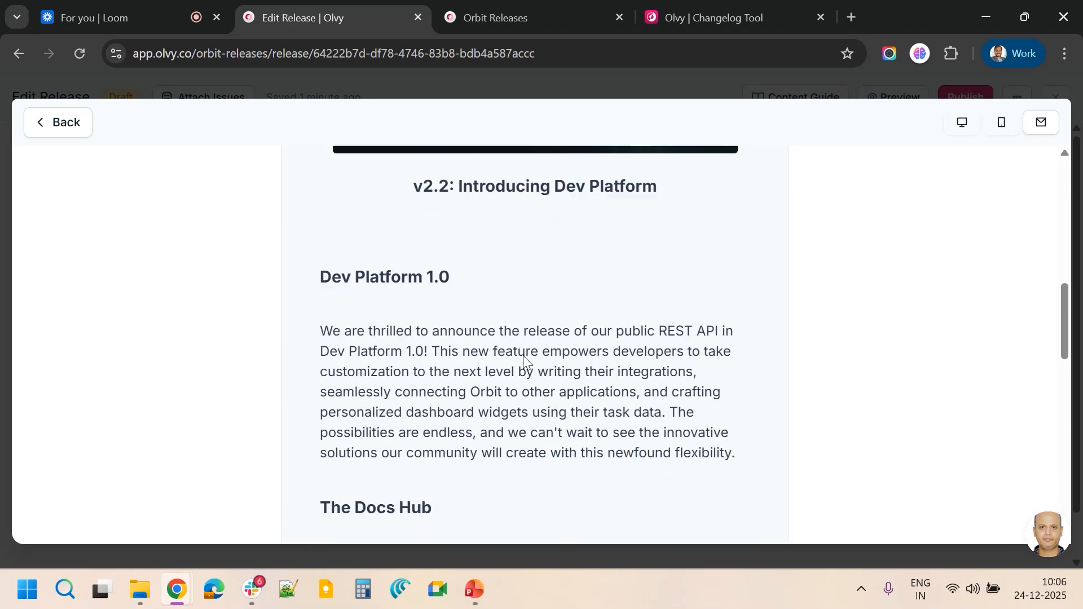
Recheck the mobile layout of the preview, then leave the preview
click(1008, 124)
scroll(429, 339, down, 15)
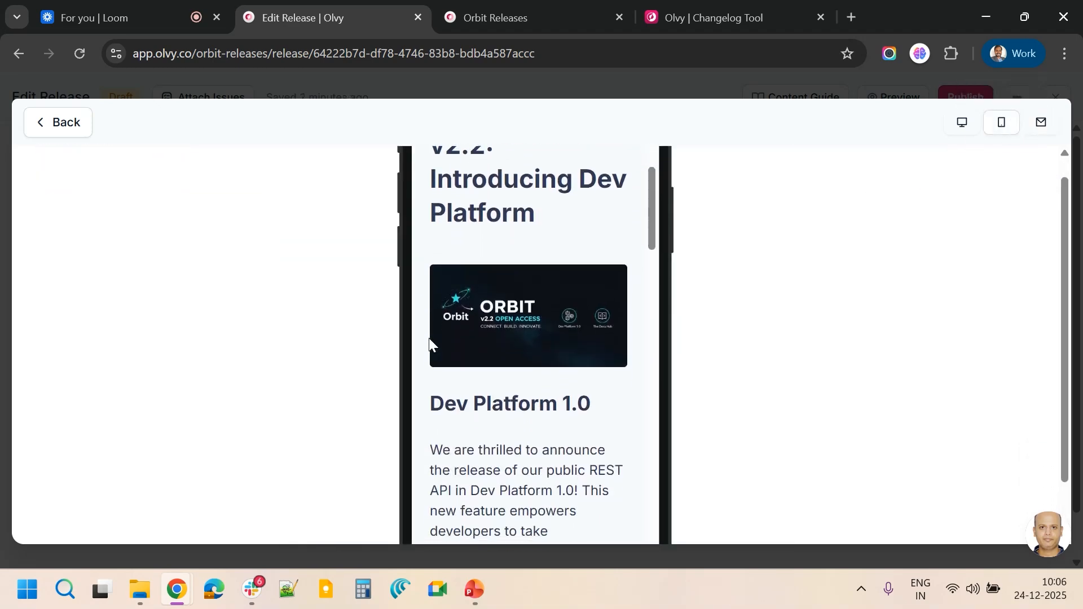
scroll(429, 337, down, 10)
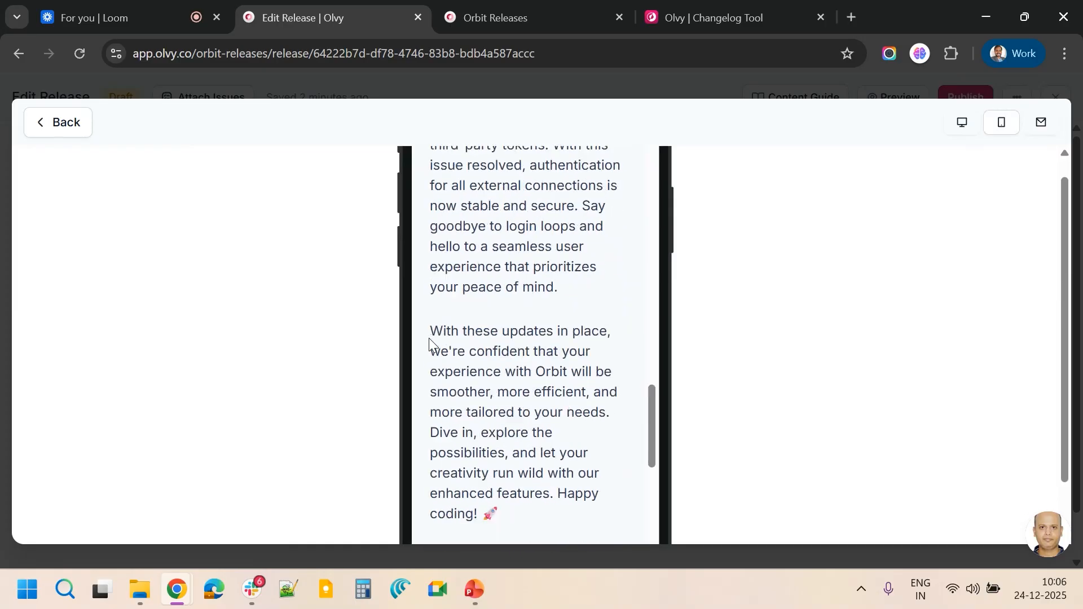
scroll(429, 337, up, 8)
scroll(429, 338, up, 15)
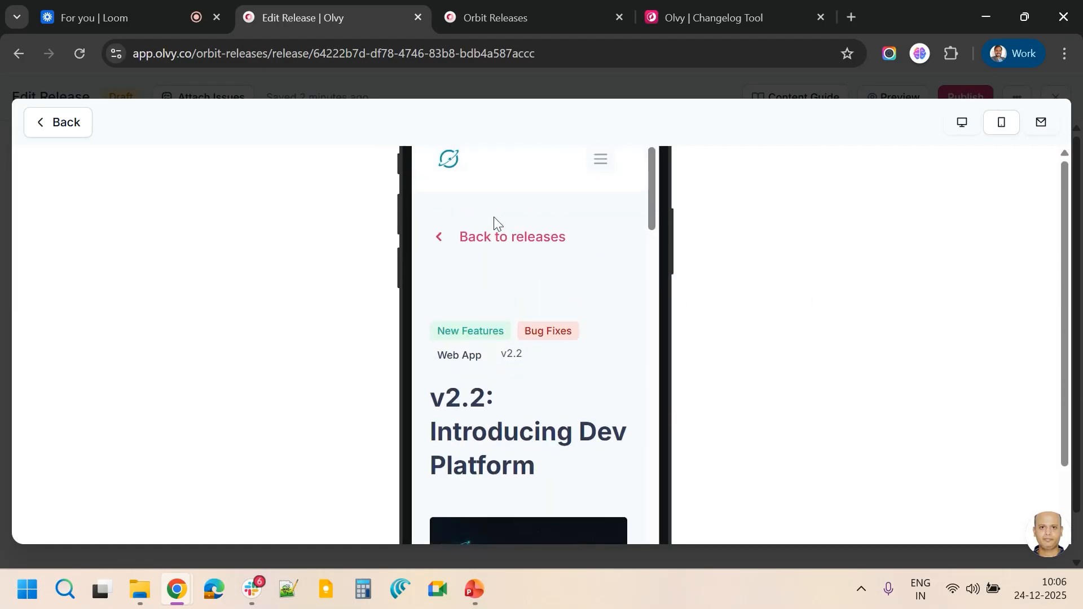
click(65, 123)
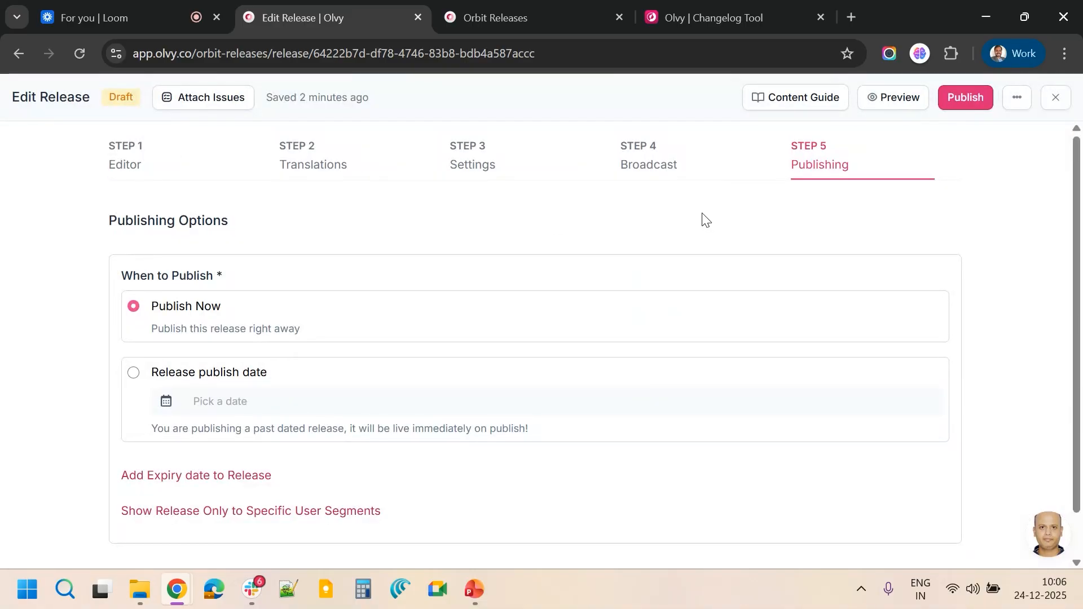
Return to the Editor step and scroll through the release notes
click(159, 159)
scroll(354, 348, down, 6)
scroll(354, 347, down, 10)
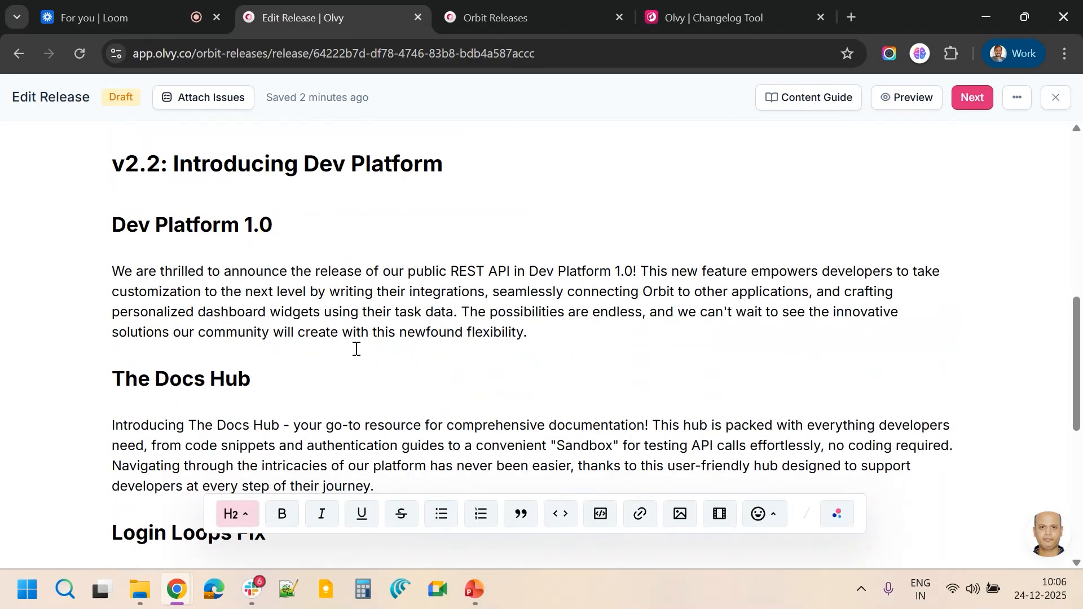
scroll(356, 348, up, 15)
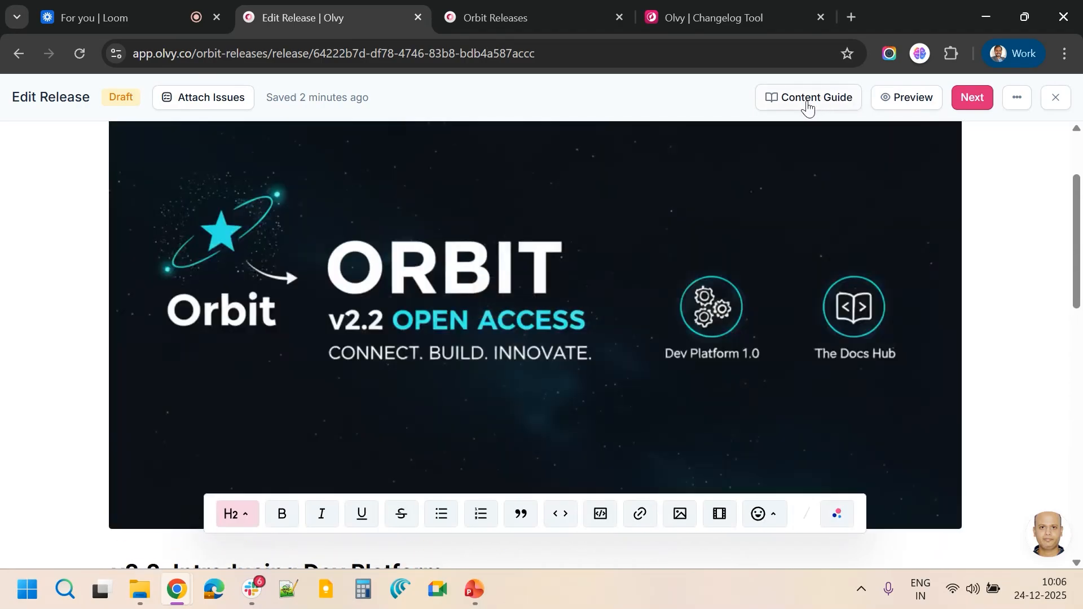
Open the Content Guide beside the editor and read its tone, image, do's, don'ts and best-practice guidance
click(807, 102)
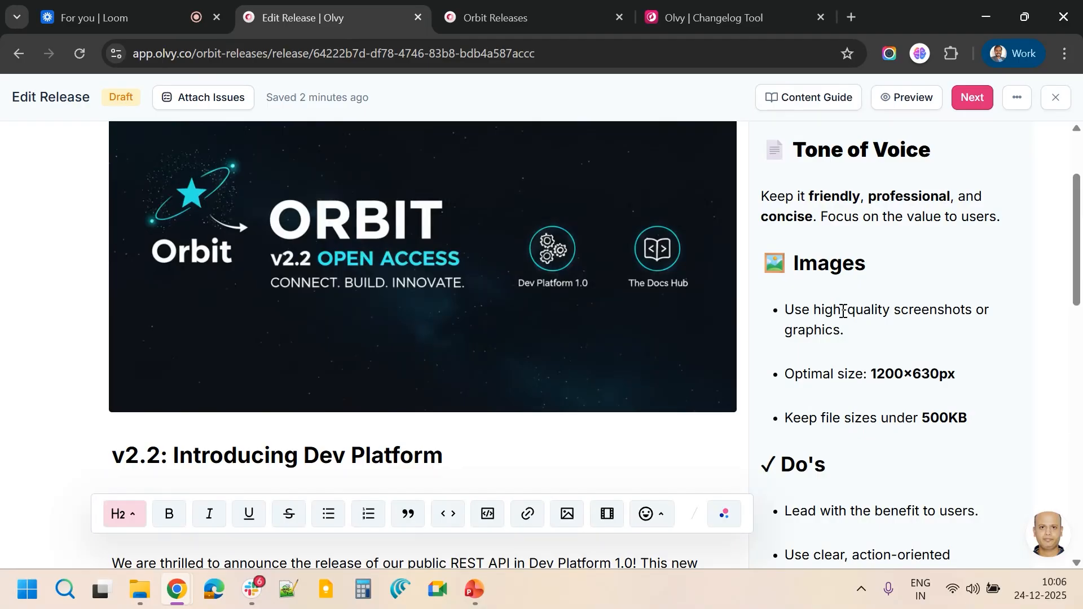
scroll(844, 305, down, 6)
scroll(842, 310, down, 8)
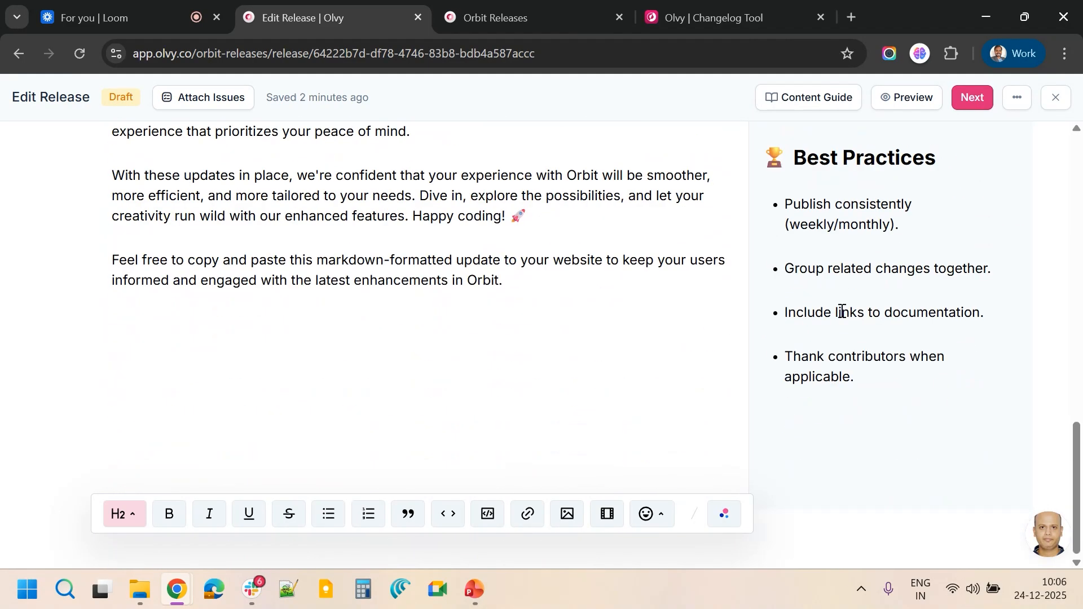
scroll(842, 311, up, 10)
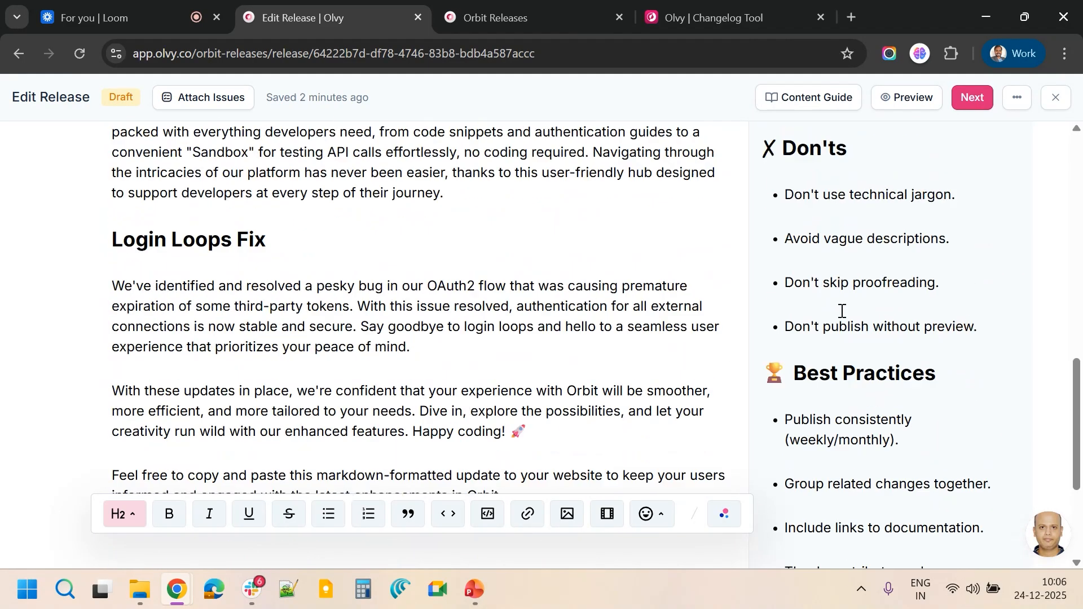
scroll(842, 311, up, 5)
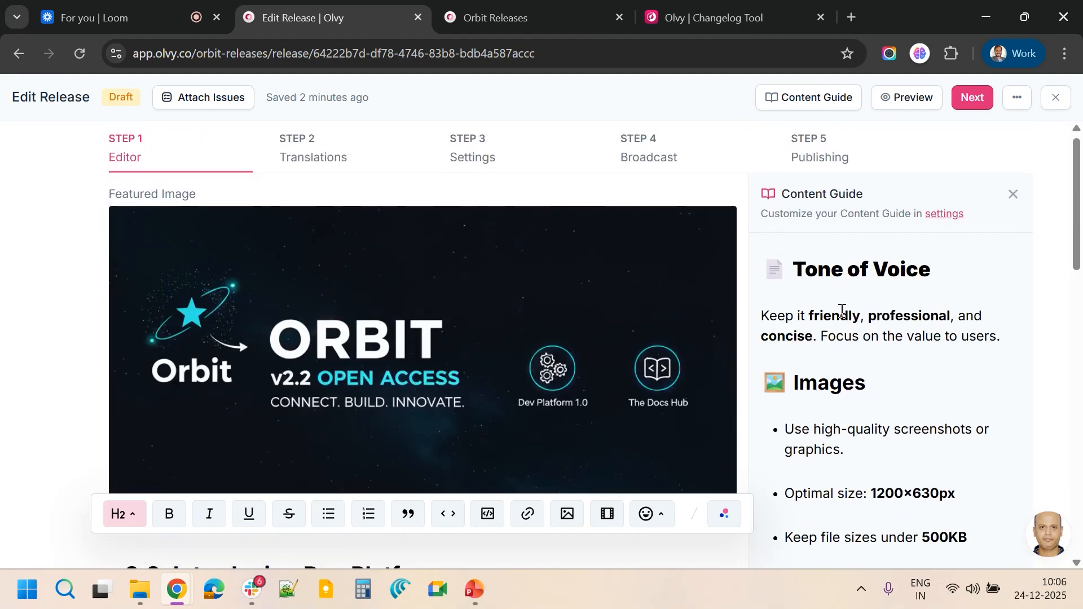
scroll(842, 311, down, 1)
scroll(842, 311, down, 5)
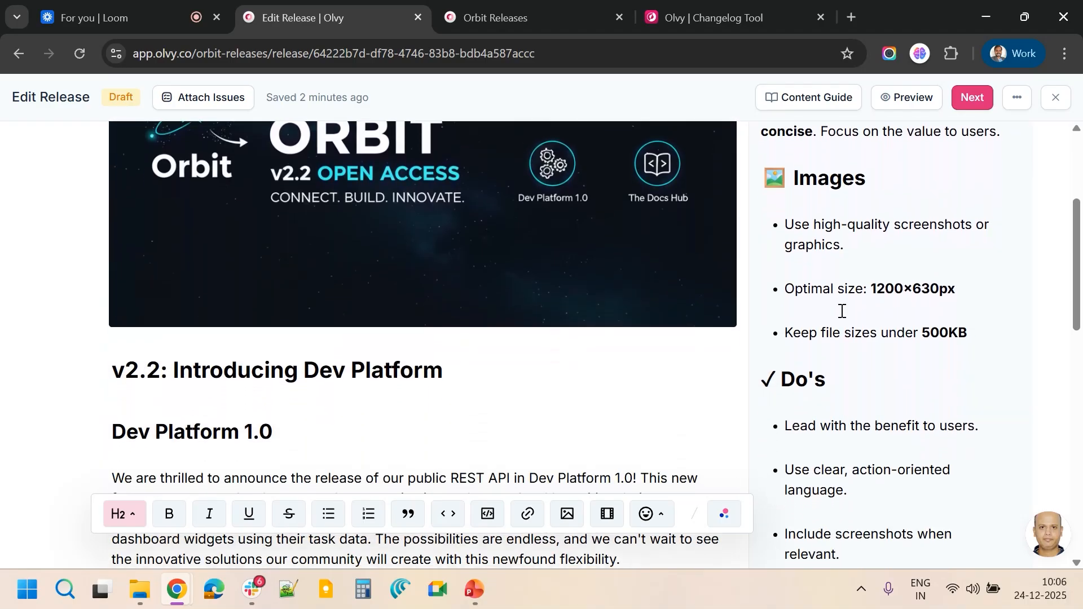
scroll(841, 310, down, 1)
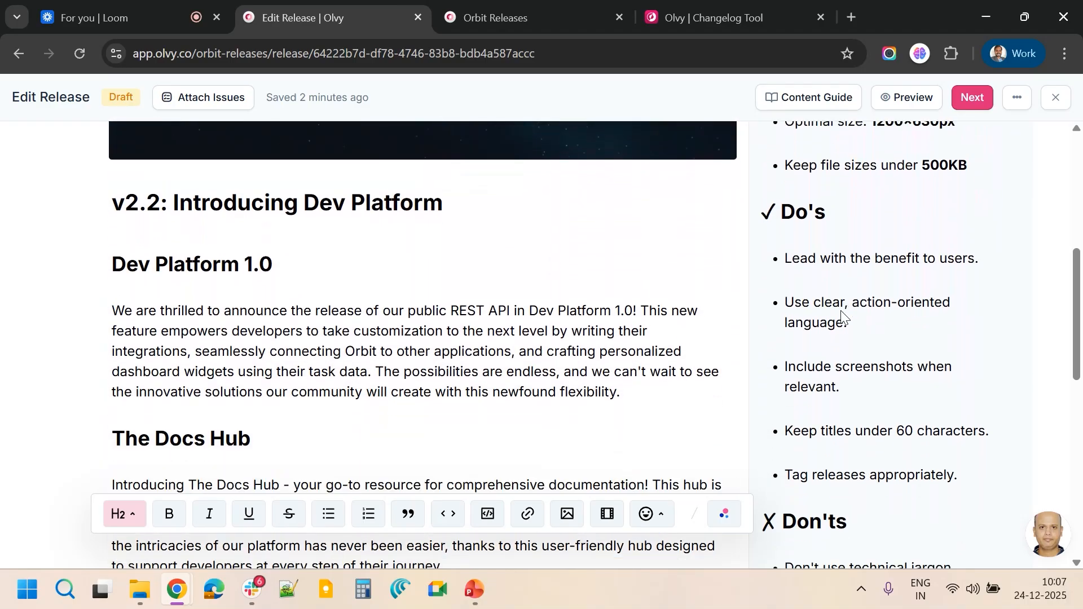
scroll(842, 310, down, 6)
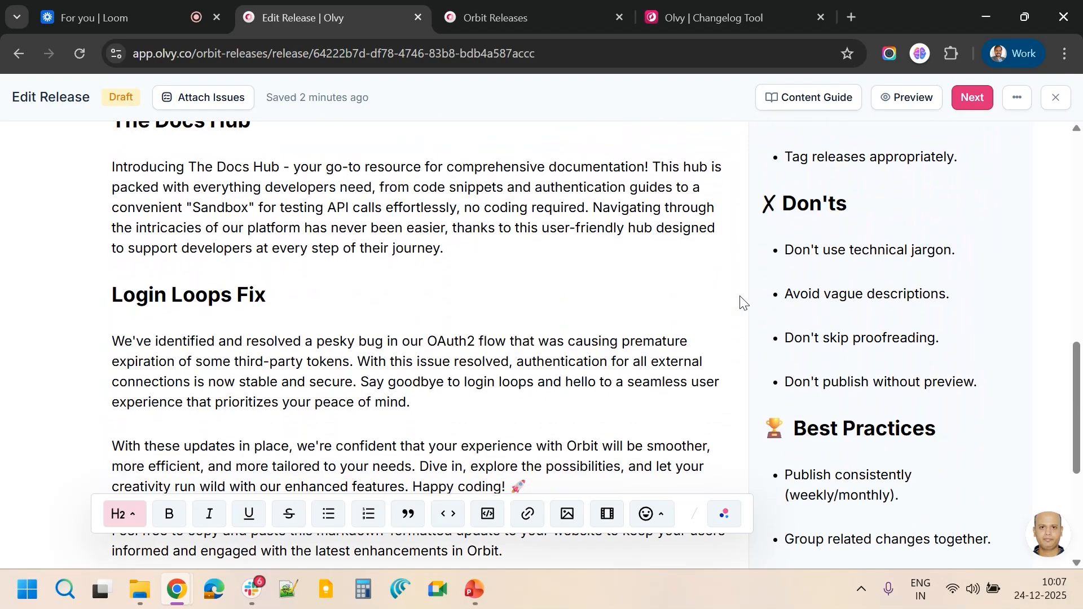
scroll(845, 377, down, 5)
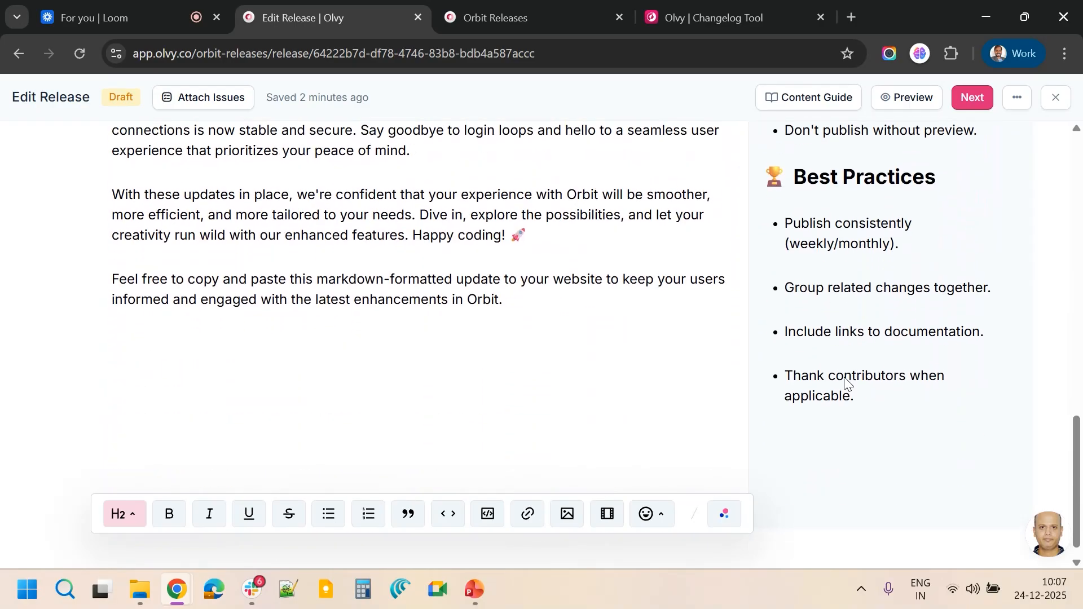
scroll(845, 377, up, 15)
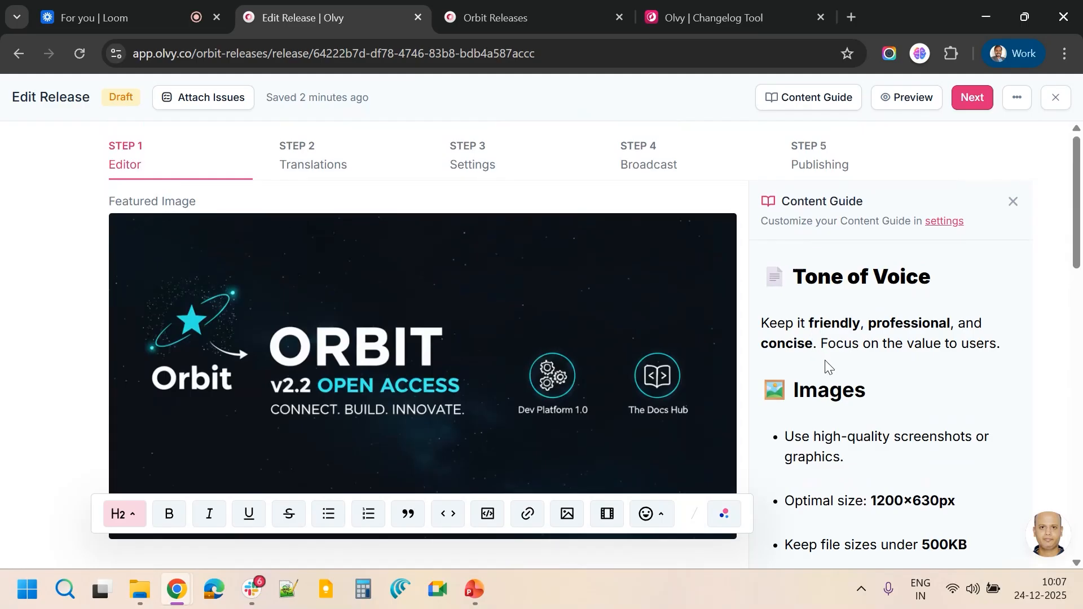
scroll(829, 364, down, 3)
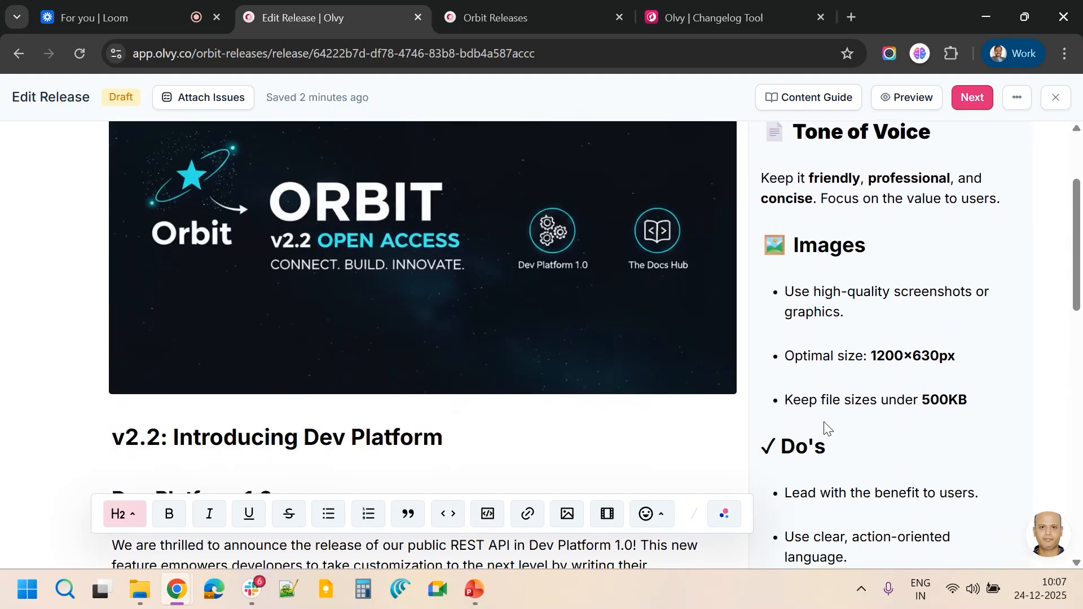
scroll(824, 429, down, 15)
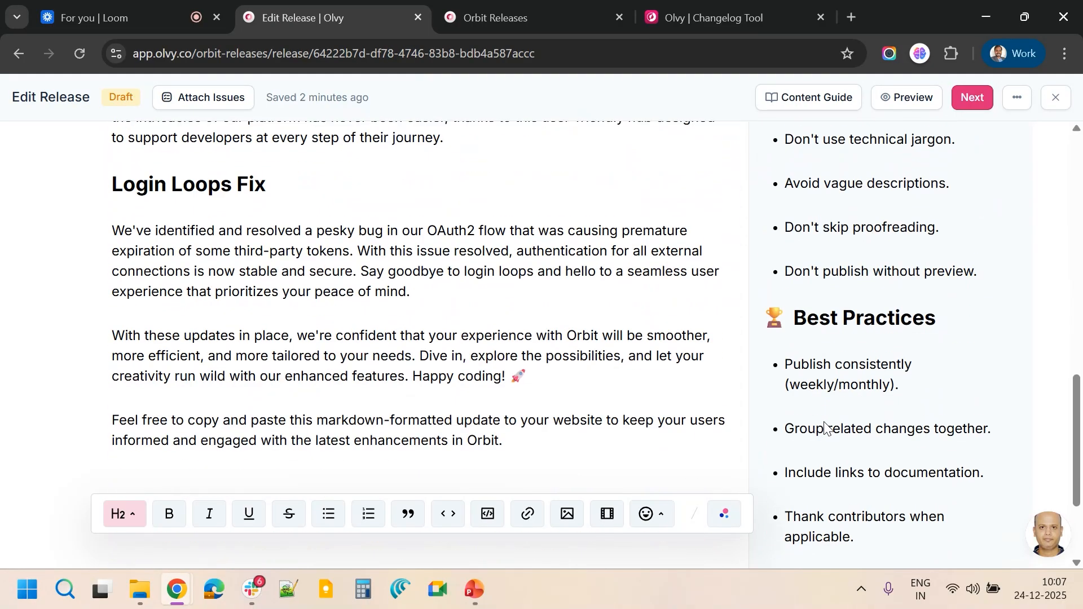
scroll(825, 422, up, 20)
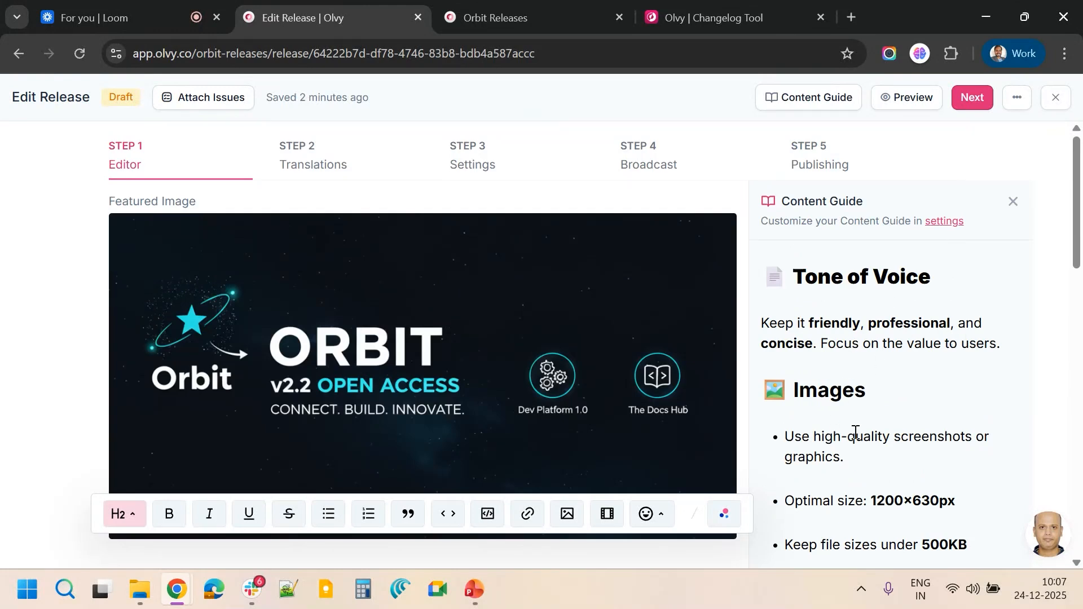
Scroll through the release notes alongside the Content Guide, then close the Content Guide panel
scroll(856, 432, down, 2)
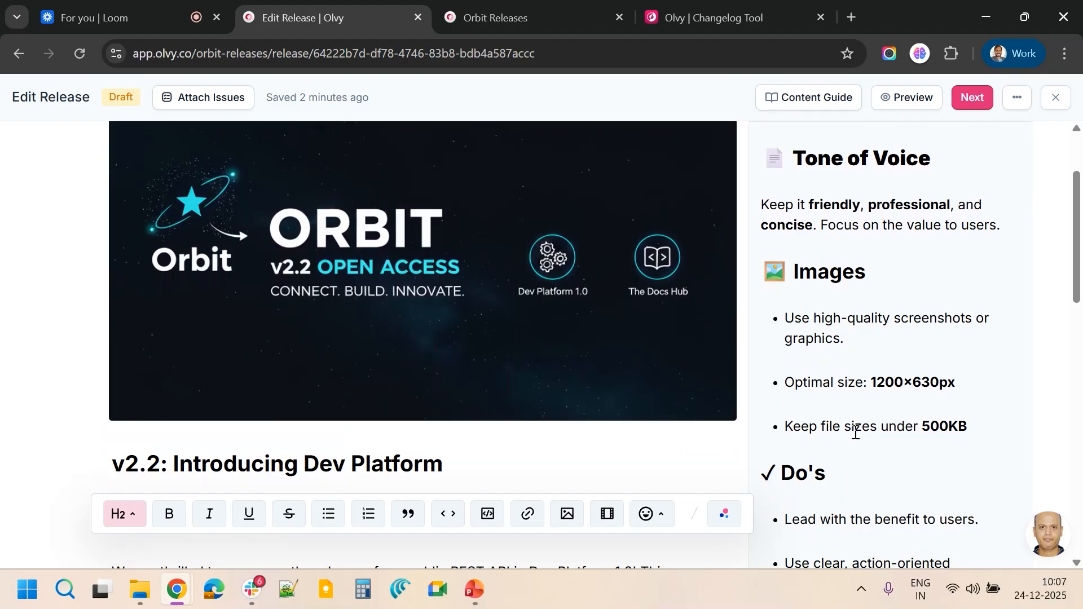
scroll(856, 434, down, 10)
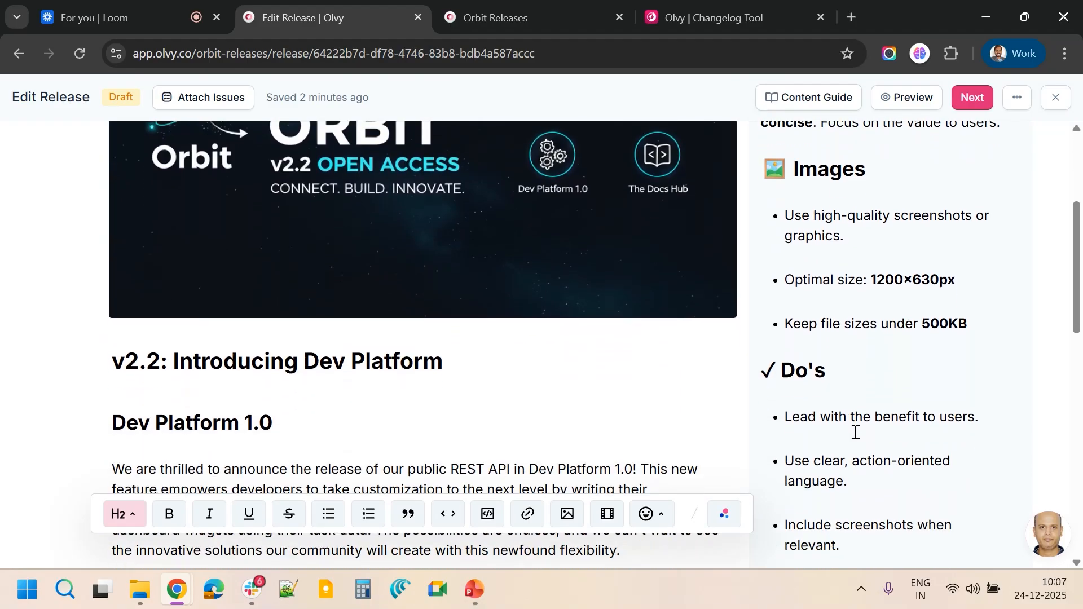
scroll(855, 435, down, 4)
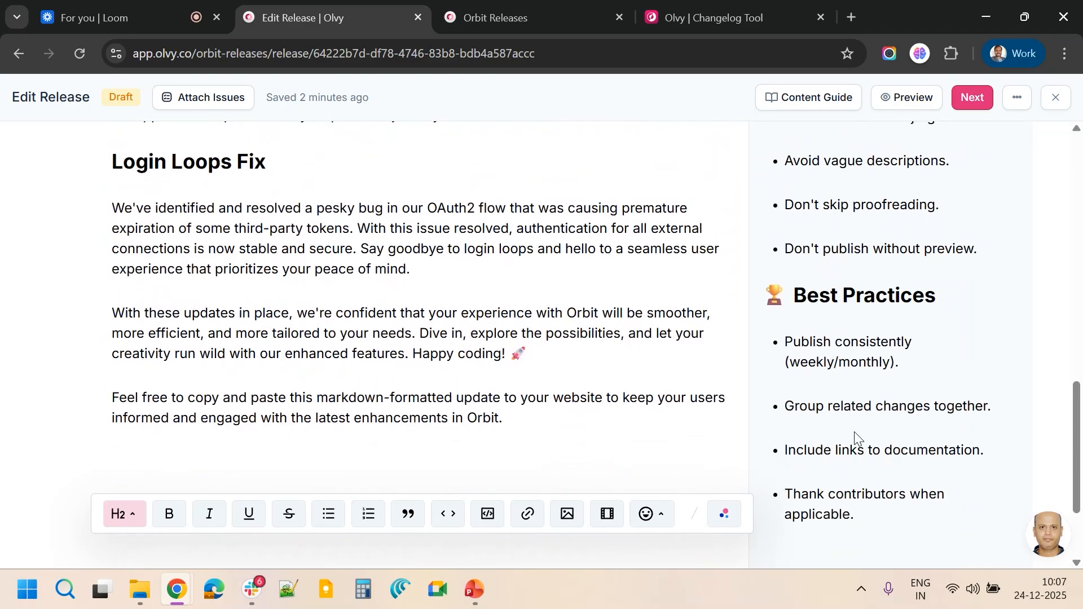
scroll(854, 433, up, 12)
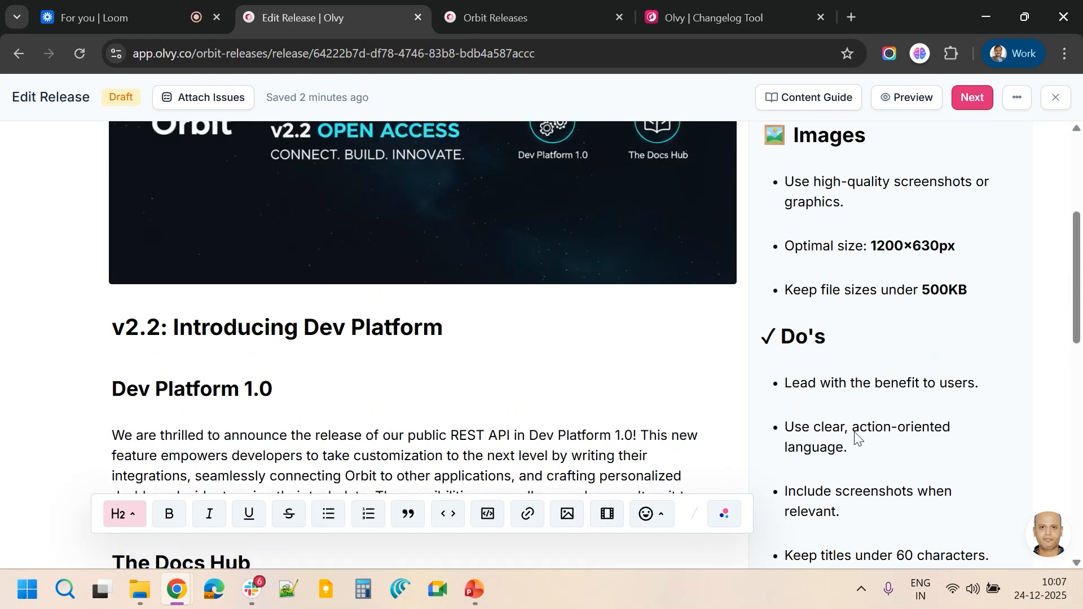
scroll(856, 435, up, 3)
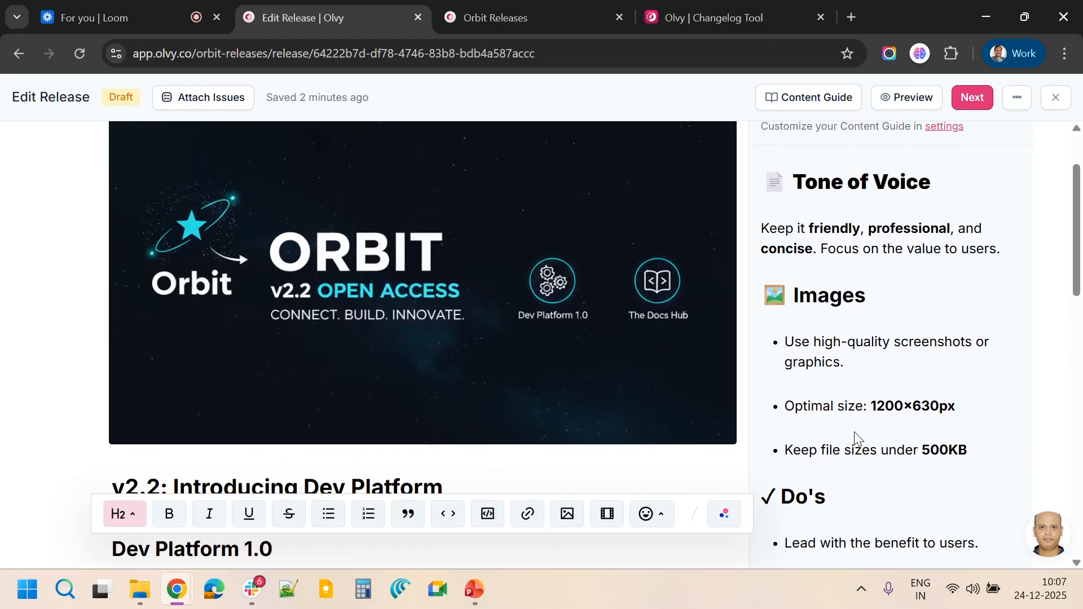
scroll(854, 432, up, 2)
click(811, 101)
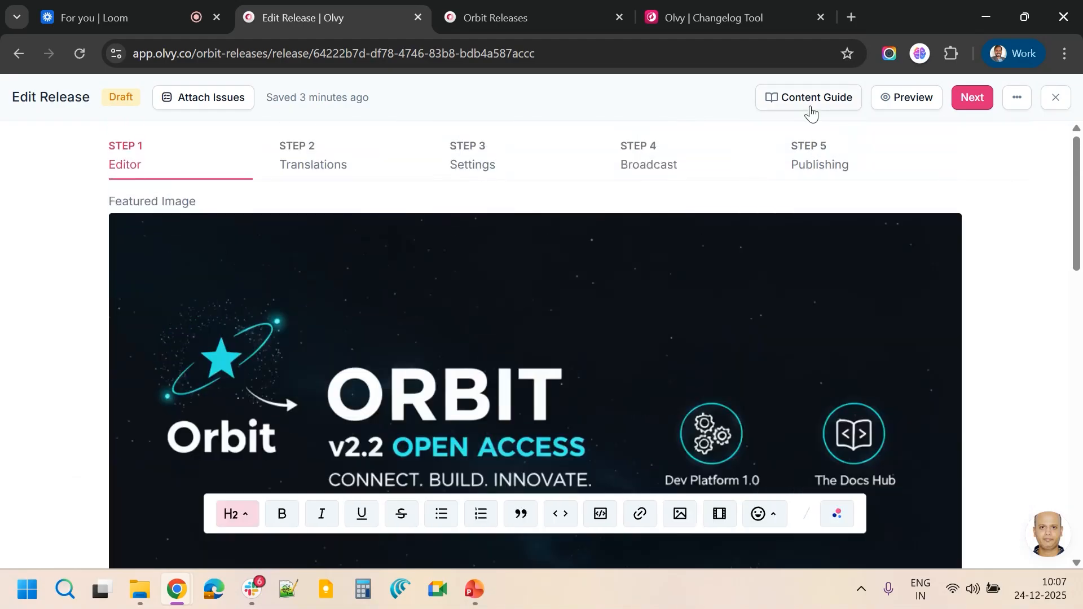
Open the Publishing step and look over its publishing options
click(816, 167)
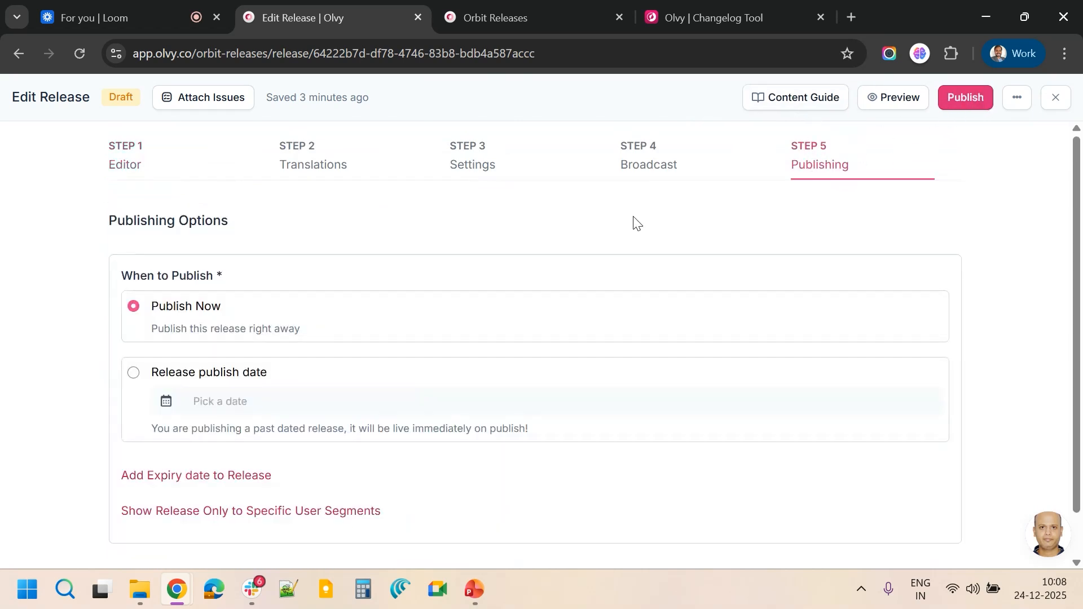
scroll(634, 223, down, 1)
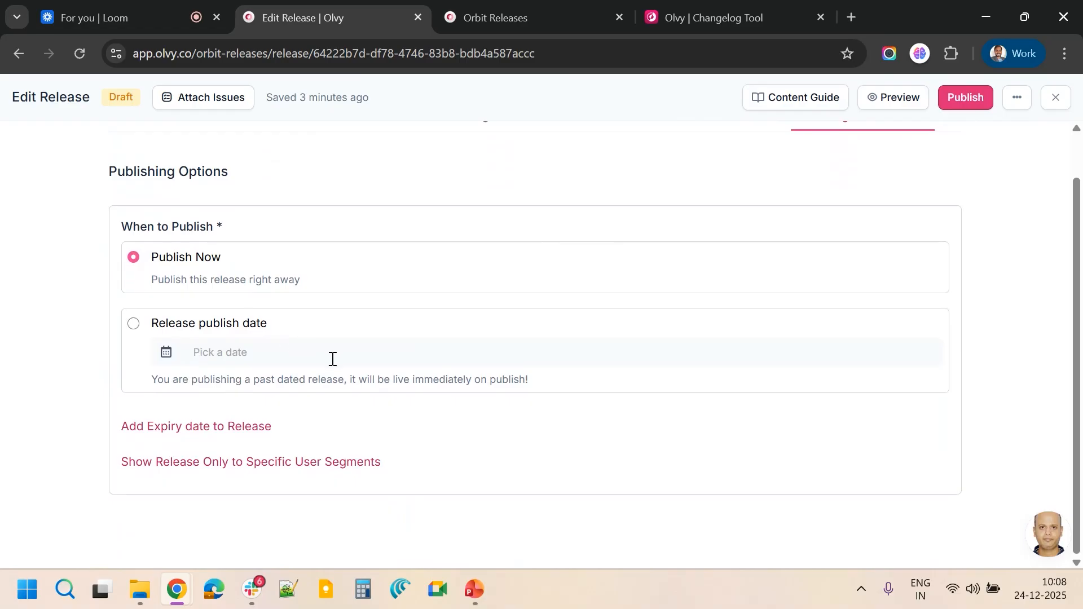
scroll(367, 347, up, 1)
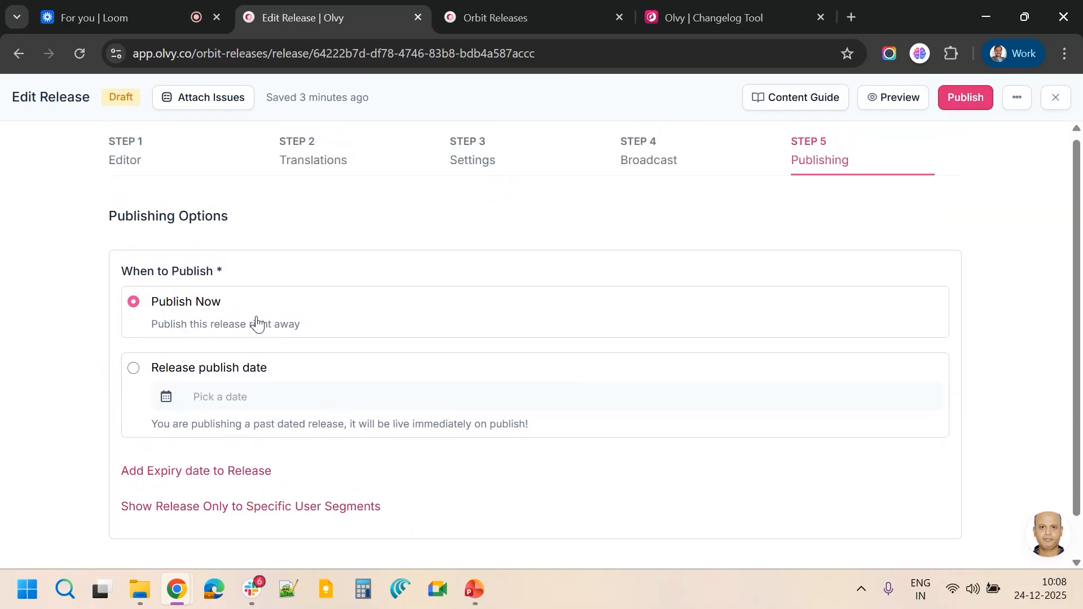
Schedule the release with a publish date of January 15, 2026
click(134, 370)
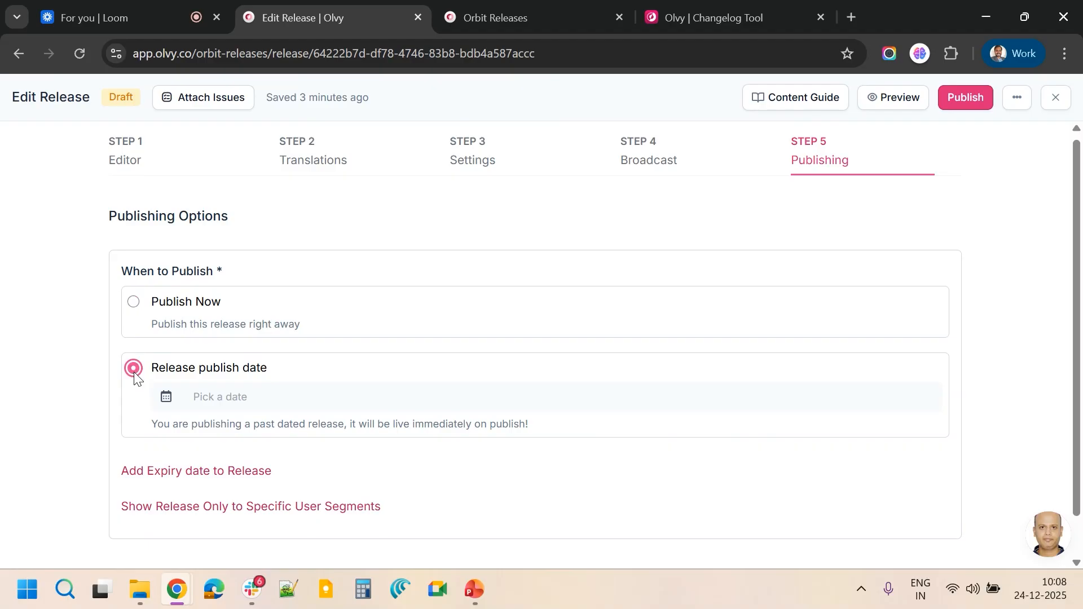
click(270, 402)
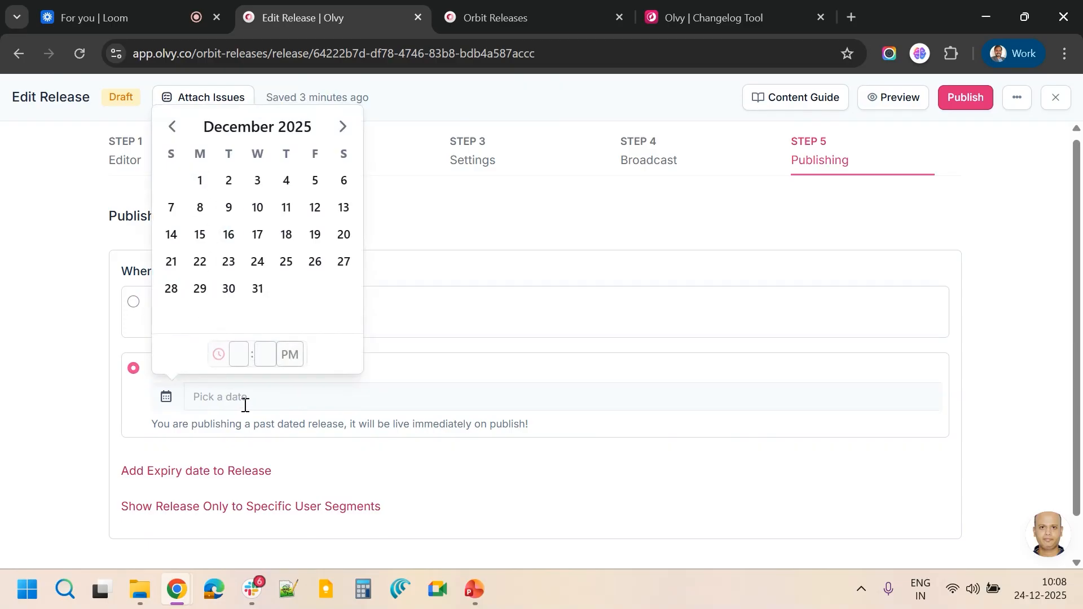
click(343, 126)
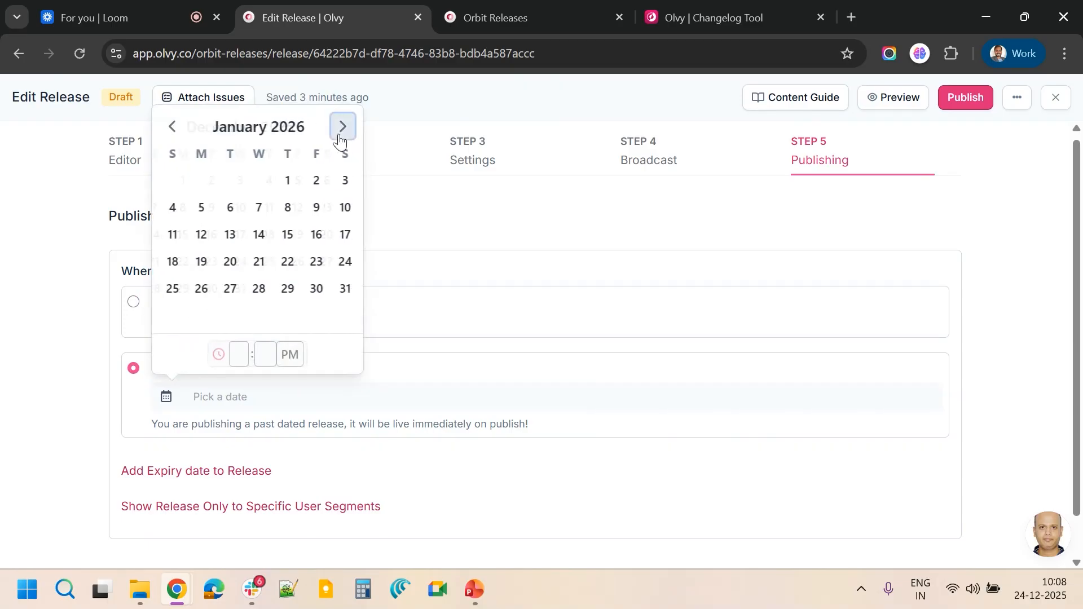
click(286, 234)
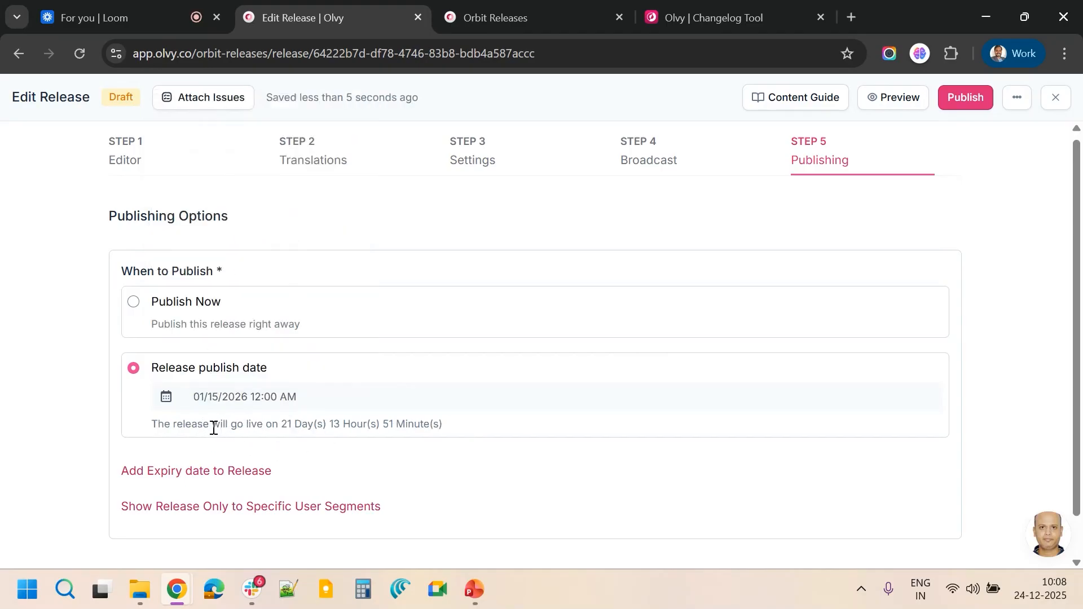
drag(214, 429, 457, 426)
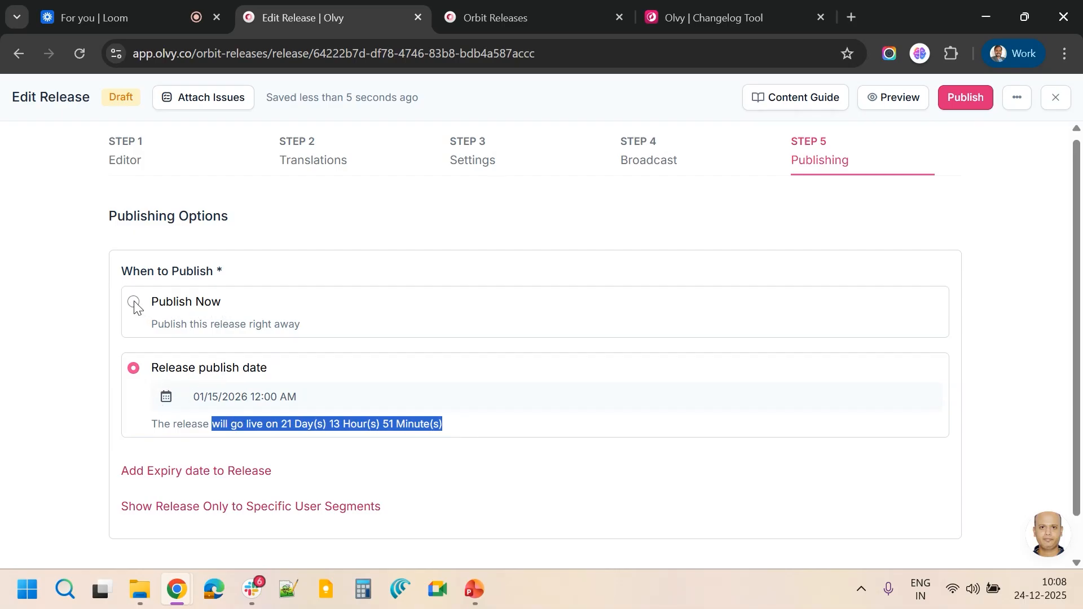
Add the expiry date option and open its date picker without choosing a date
click(203, 473)
scroll(205, 479, down, 2)
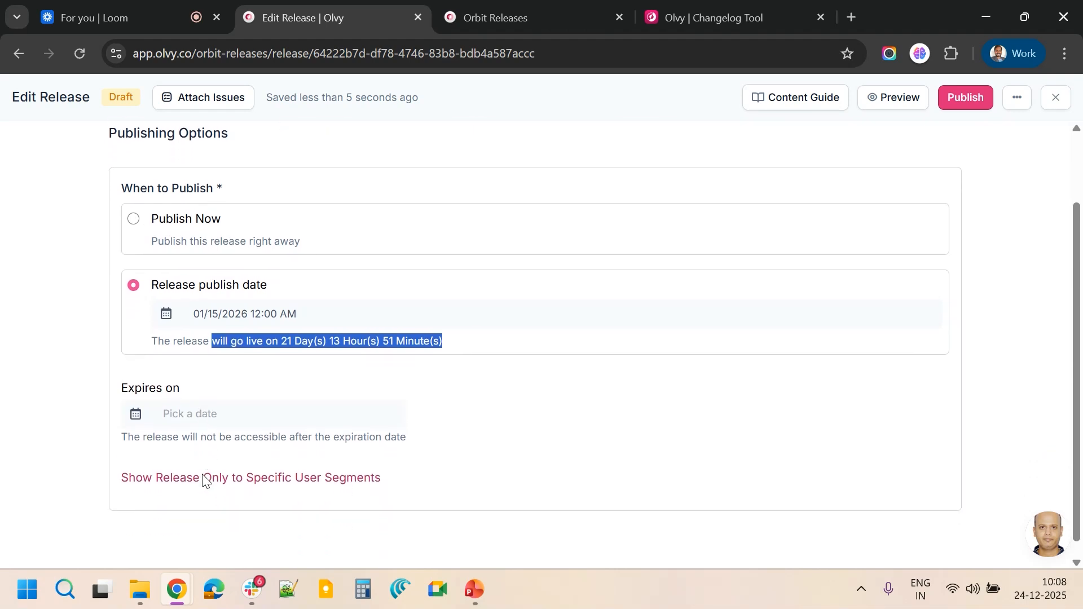
click(238, 406)
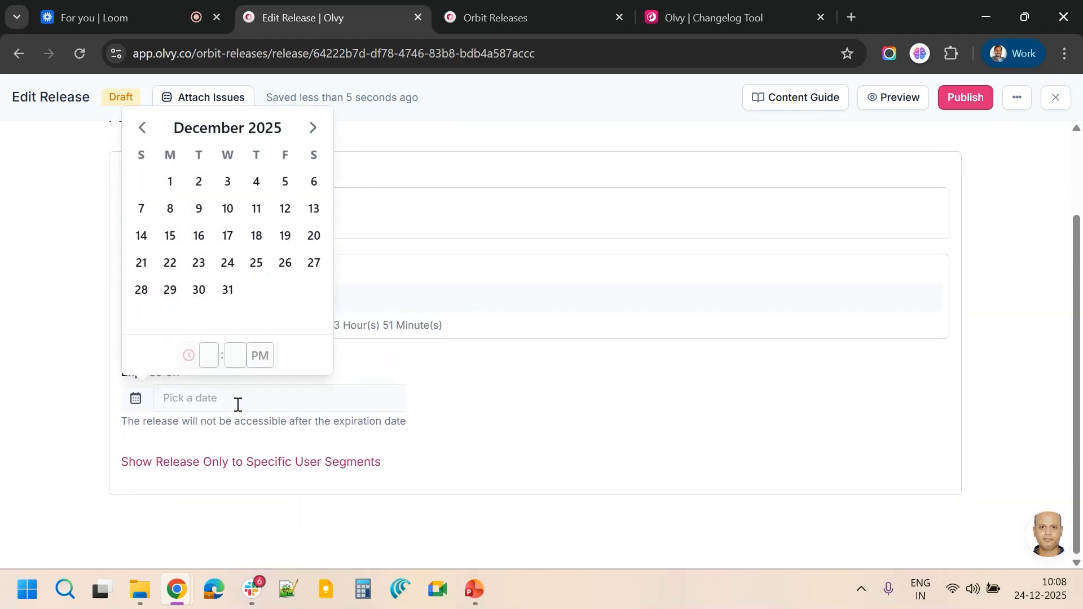
click(238, 405)
click(238, 405)
click(237, 405)
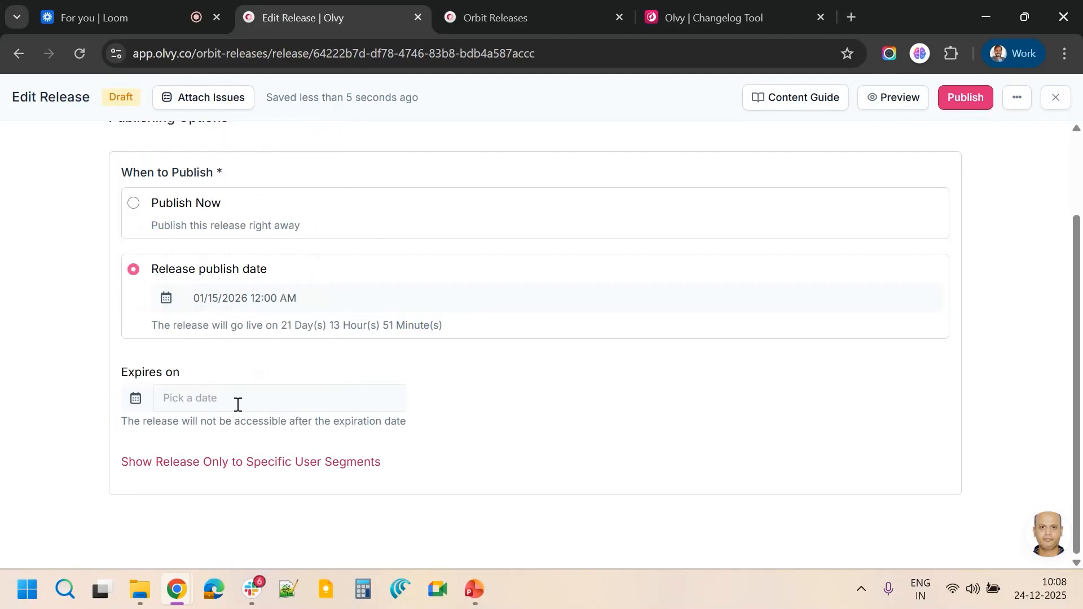
Show the user segment option and open its segment list without selecting a segment
click(205, 464)
scroll(206, 461, down, 1)
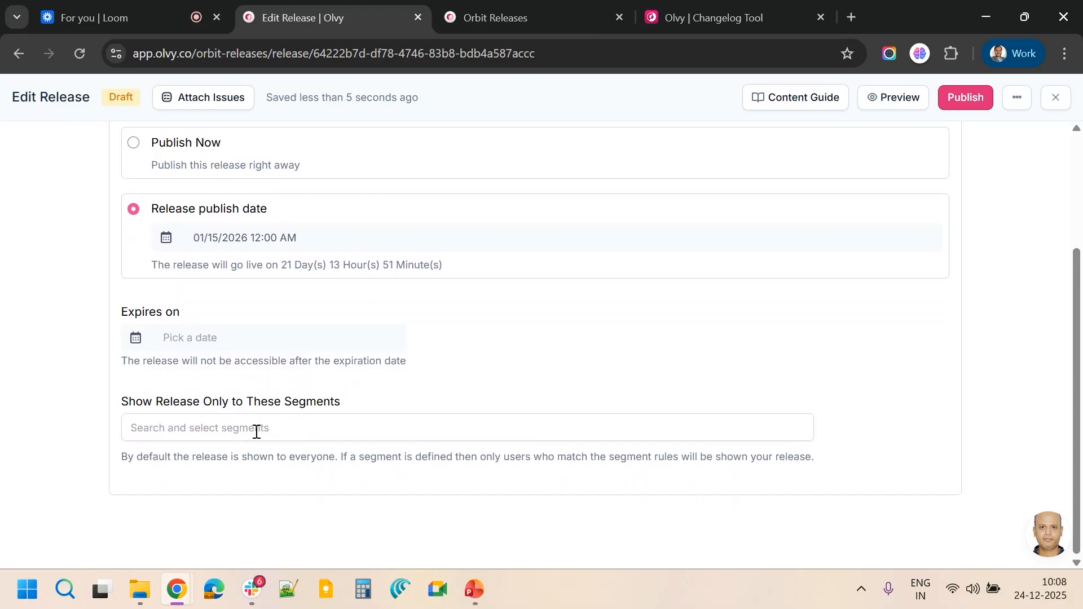
click(256, 433)
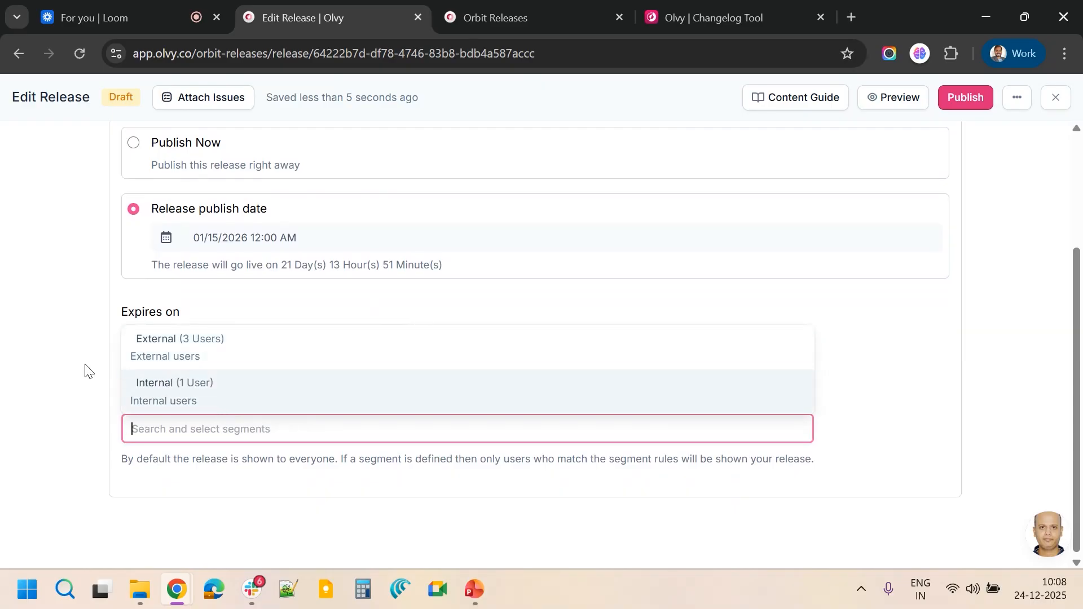
click(90, 418)
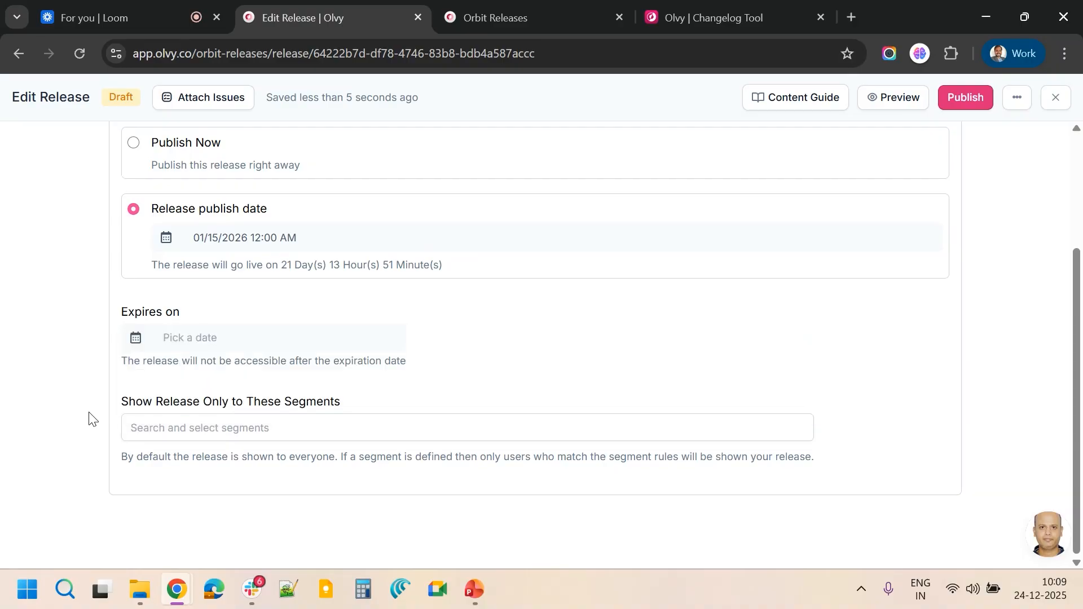
scroll(90, 418, up, 3)
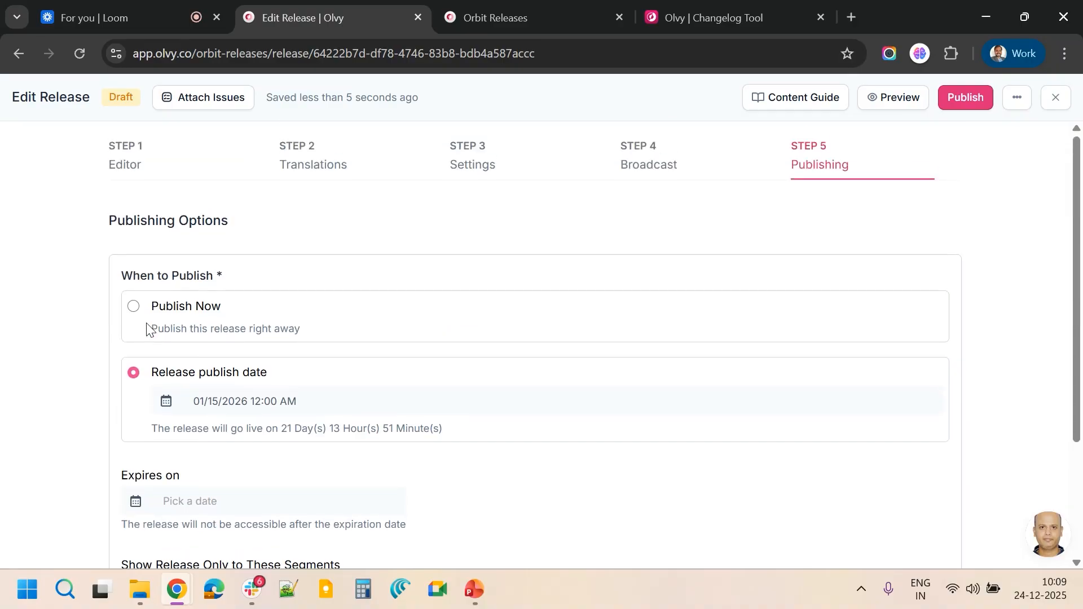
Switch back to Publish Now and publish the release, confirming to publish and notify
click(134, 307)
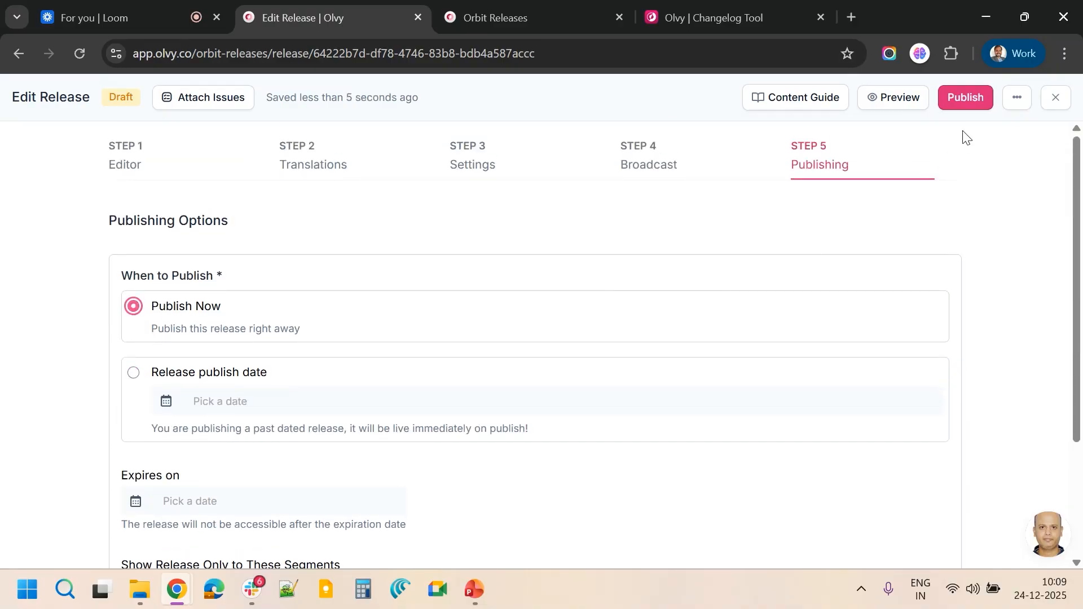
click(966, 104)
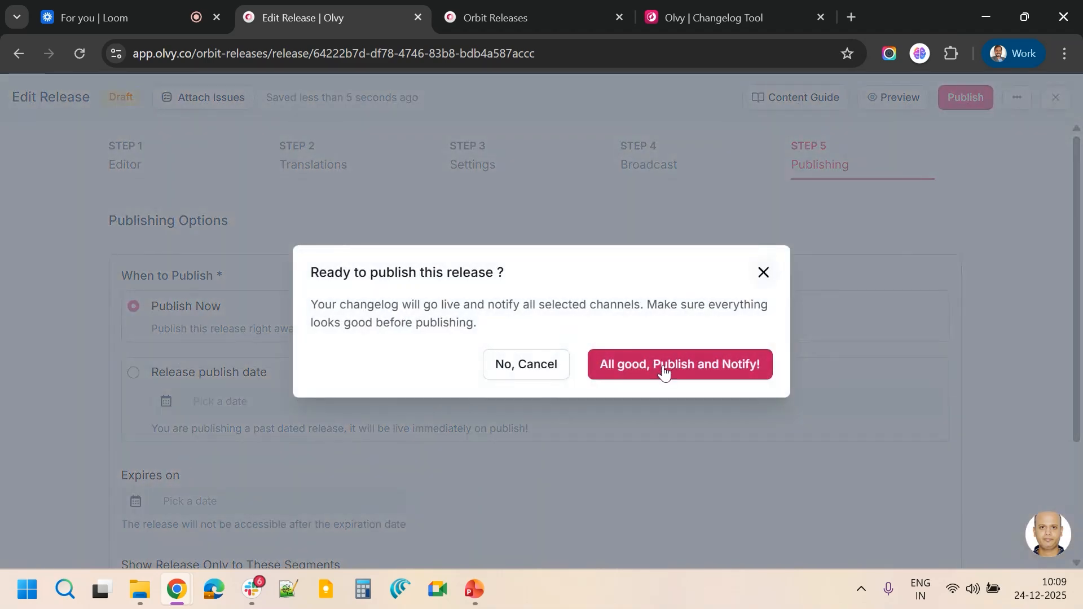
click(664, 367)
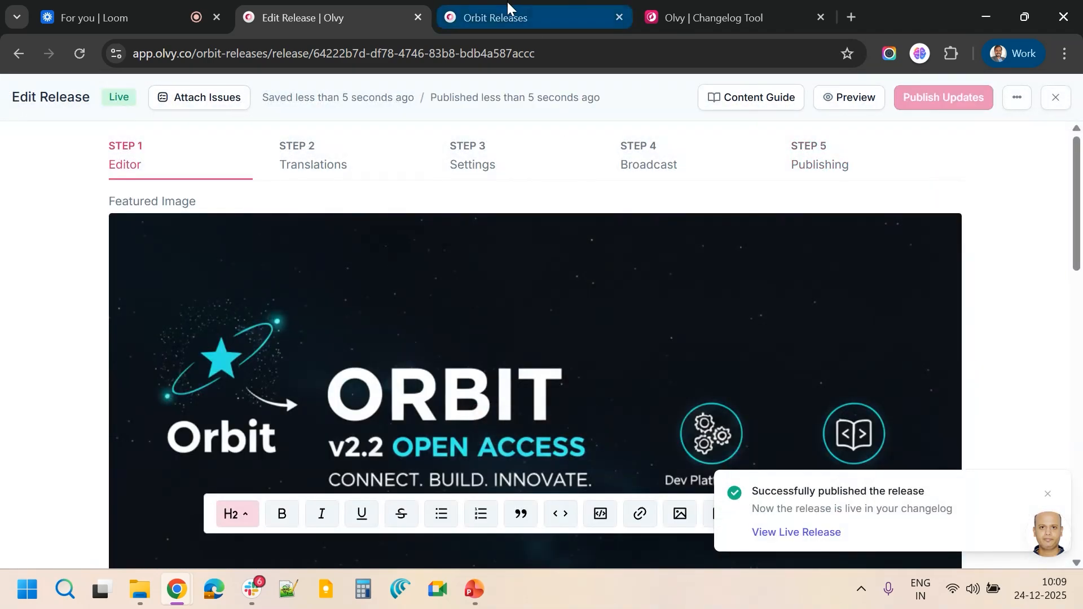
Reload the public Orbit Releases page and open the v2.2: Introducing Dev Platform post
click(506, 5)
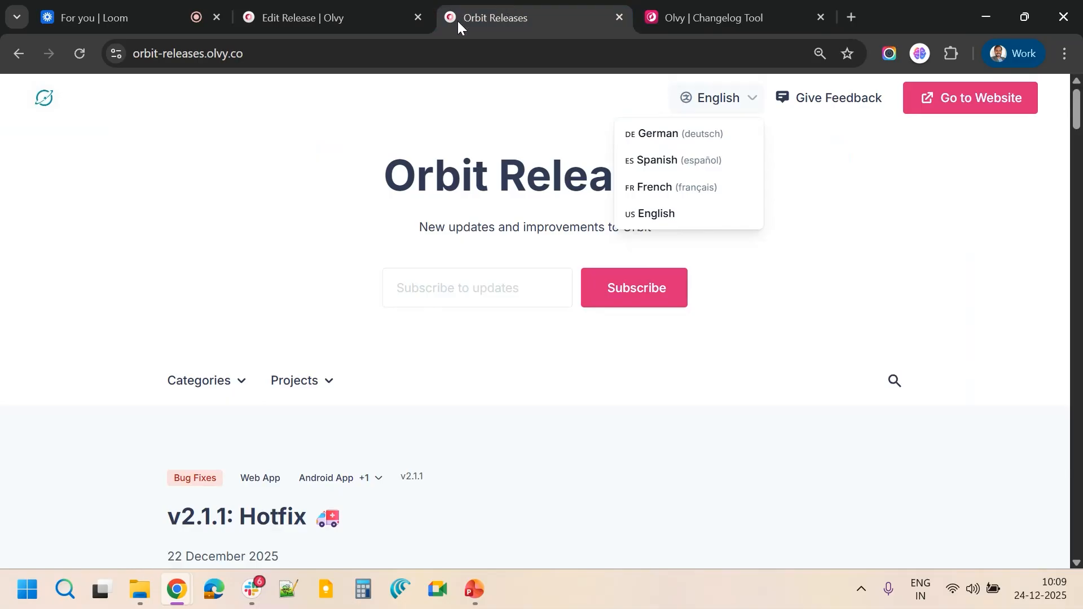
click(73, 49)
scroll(304, 232, down, 4)
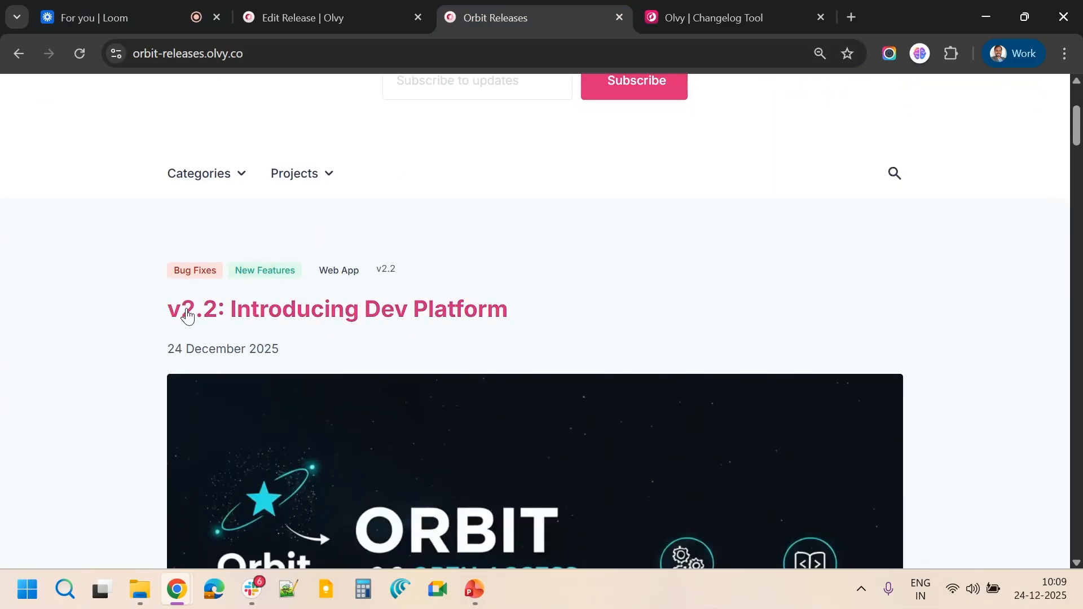
scroll(377, 350, down, 15)
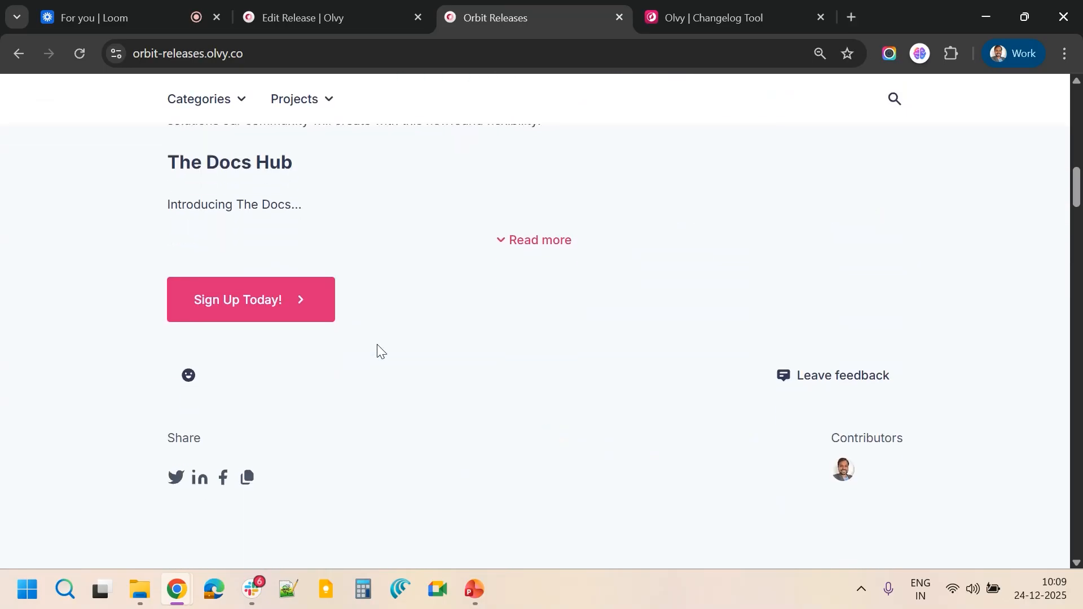
scroll(377, 350, up, 6)
scroll(377, 344, up, 5)
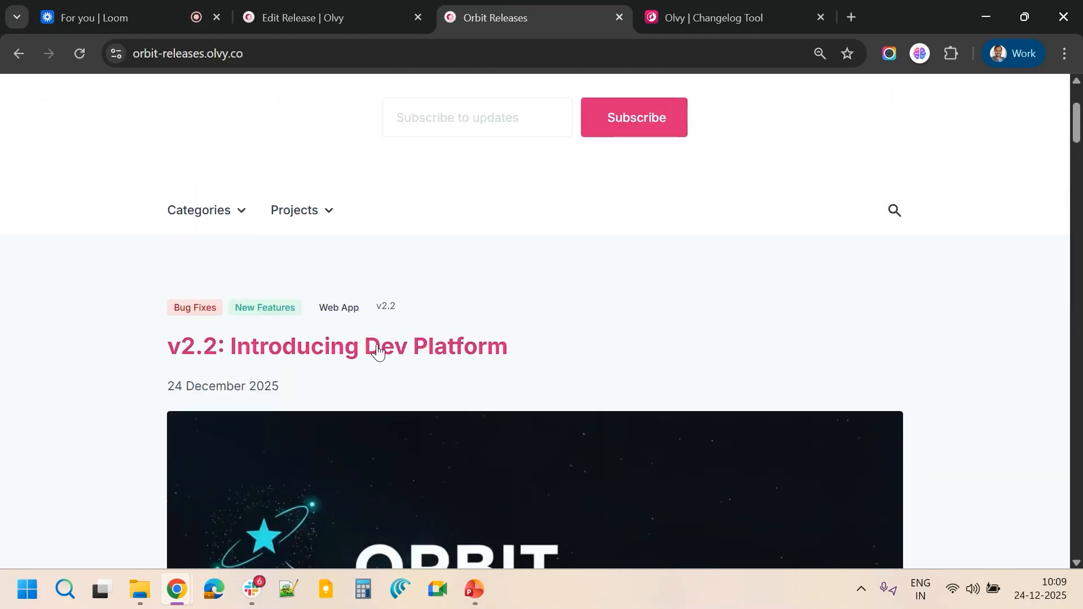
click(304, 346)
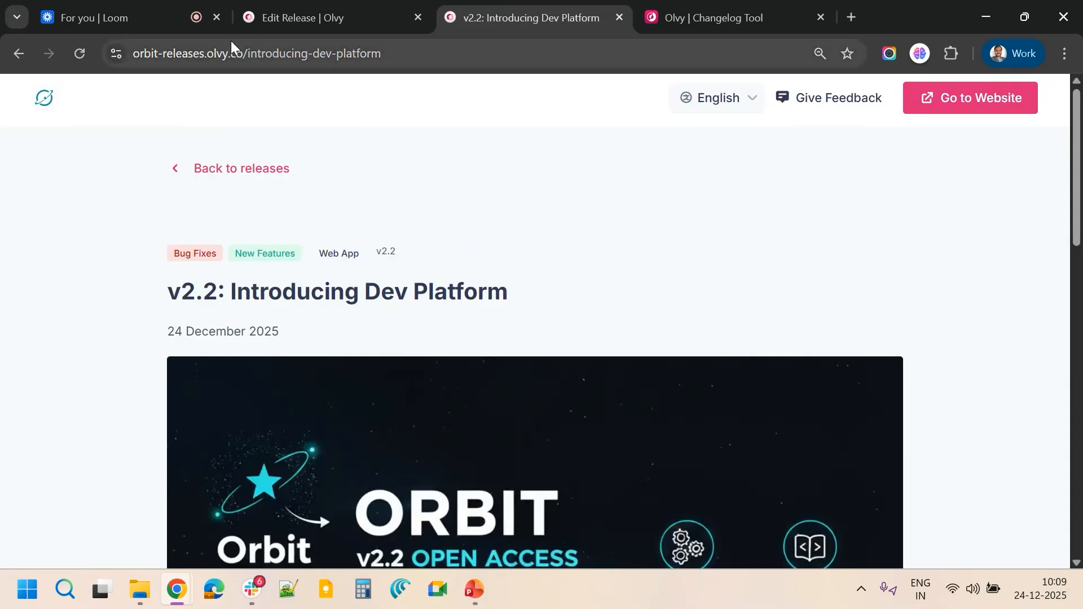
drag(248, 52, 419, 55)
click(356, 125)
click(308, 53)
click(367, 172)
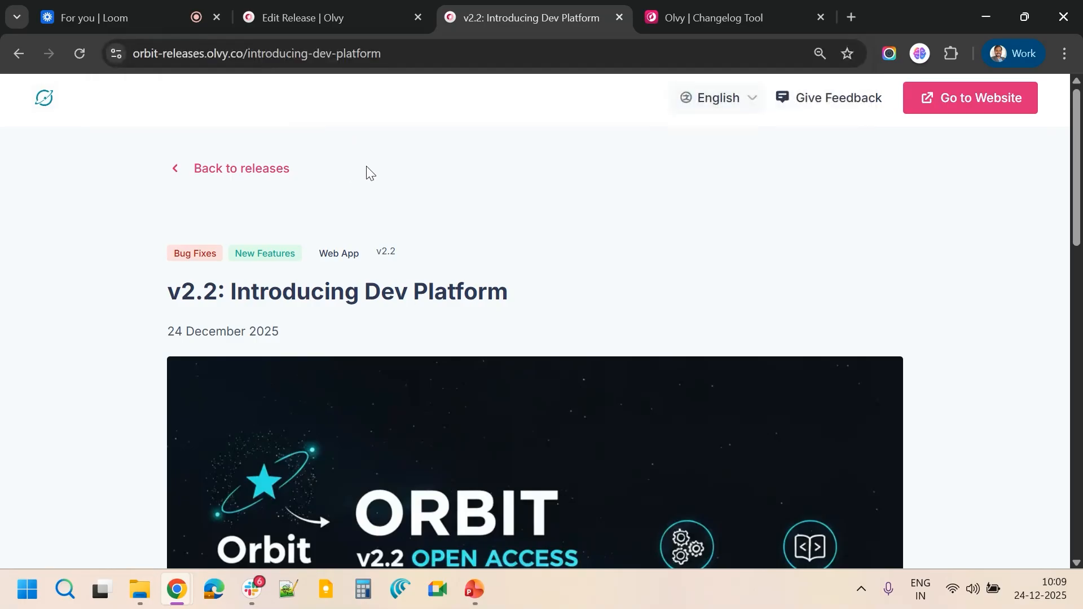
Scroll to the end of the live post and react to it with "love it!"
scroll(366, 172, down, 3)
scroll(367, 171, down, 10)
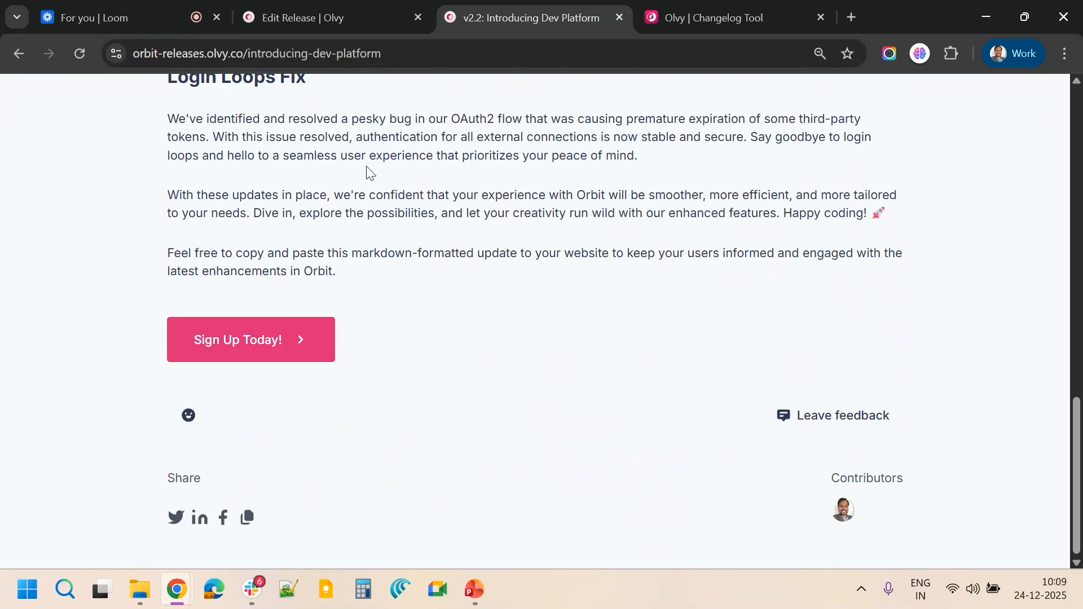
mouse_move(188, 422)
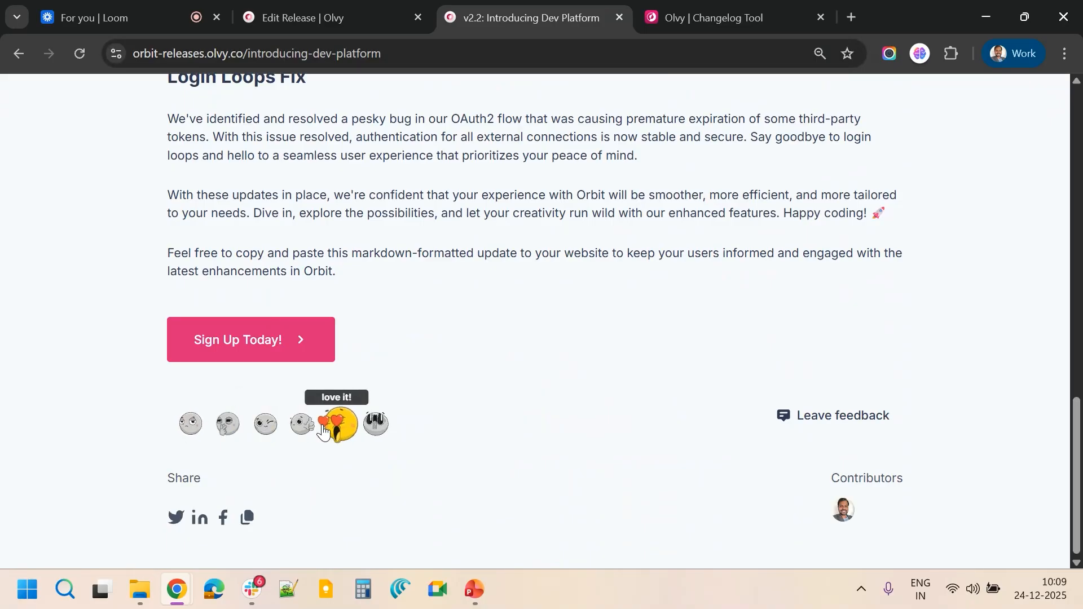
click(341, 425)
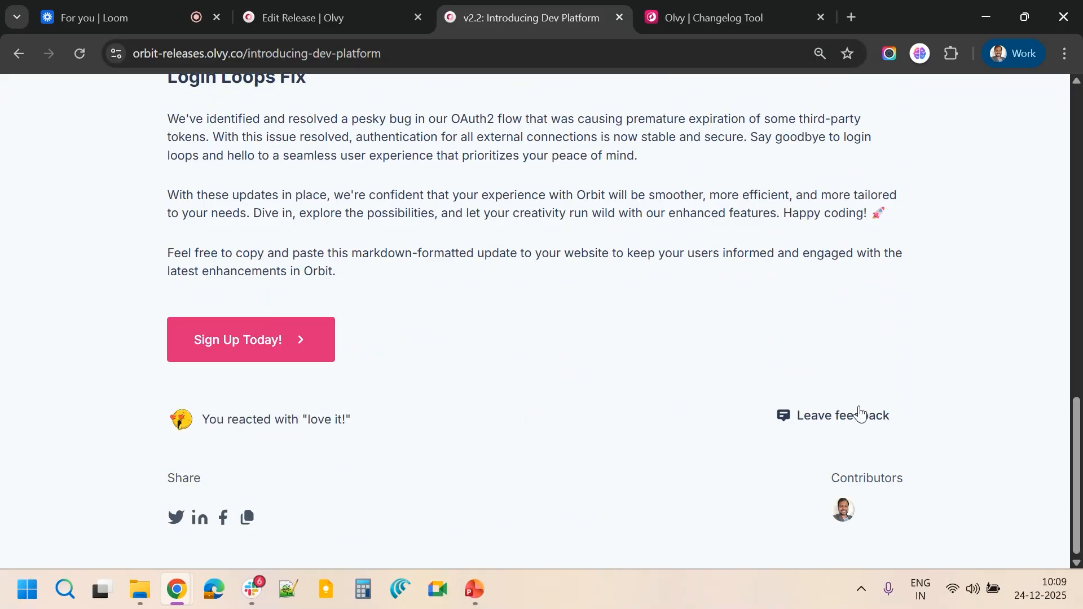
Return to the release editor tab and close the editor to go back to the changelog
scroll(584, 343, up, 6)
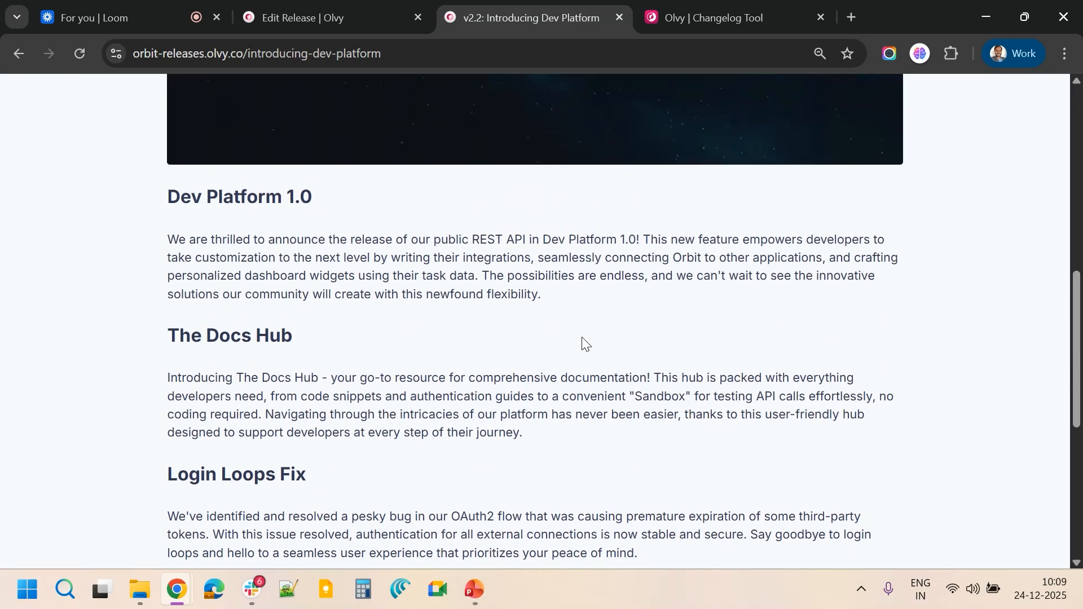
click(350, 8)
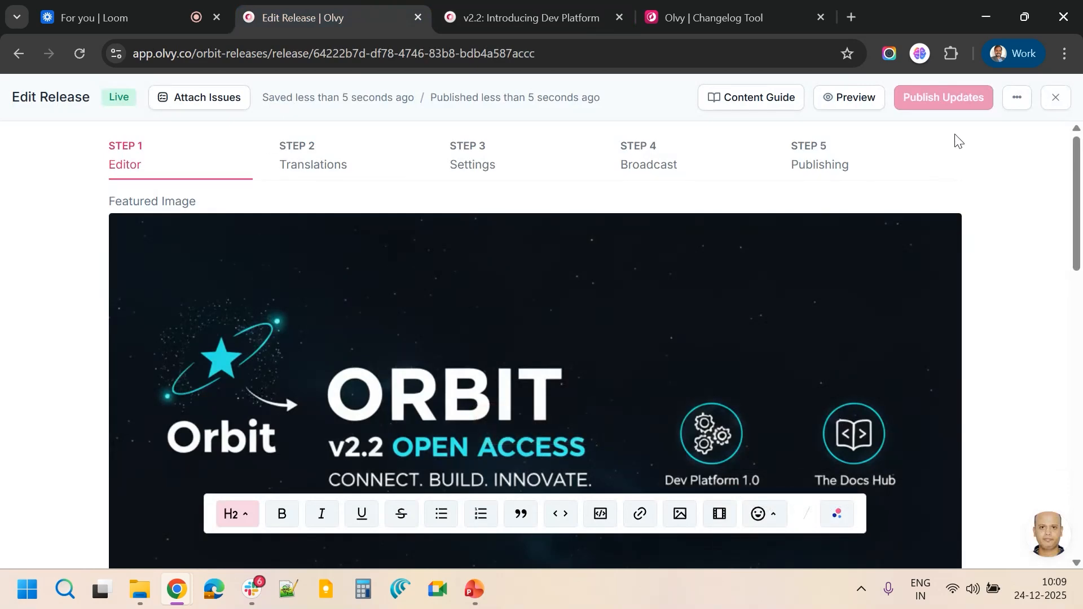
click(1054, 101)
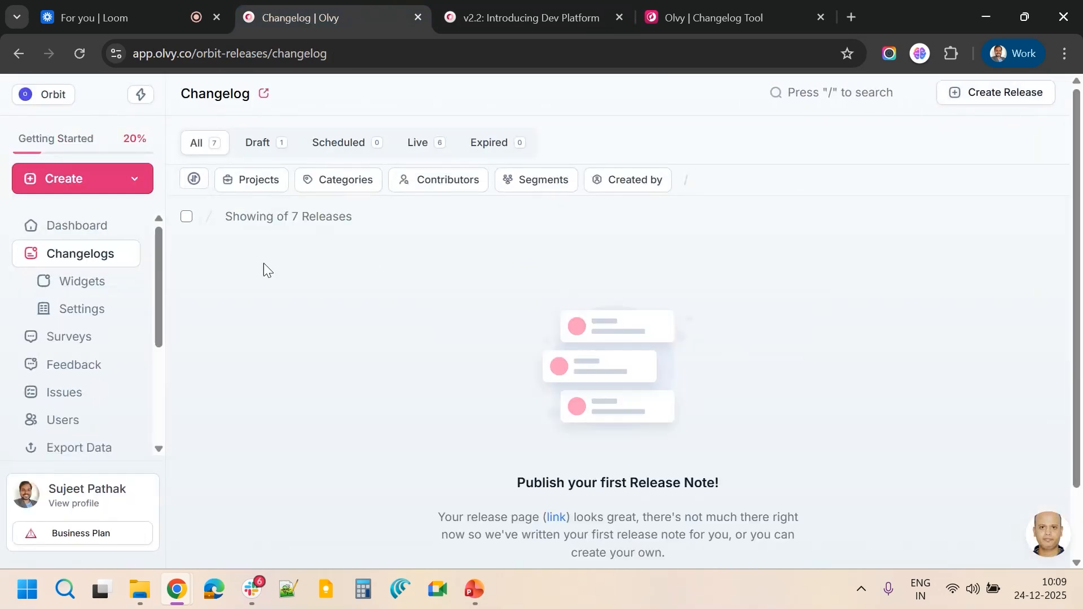
Open the Orbit Widget Modal announcement widget from the Widgets section for editing
scroll(486, 398, down, 10)
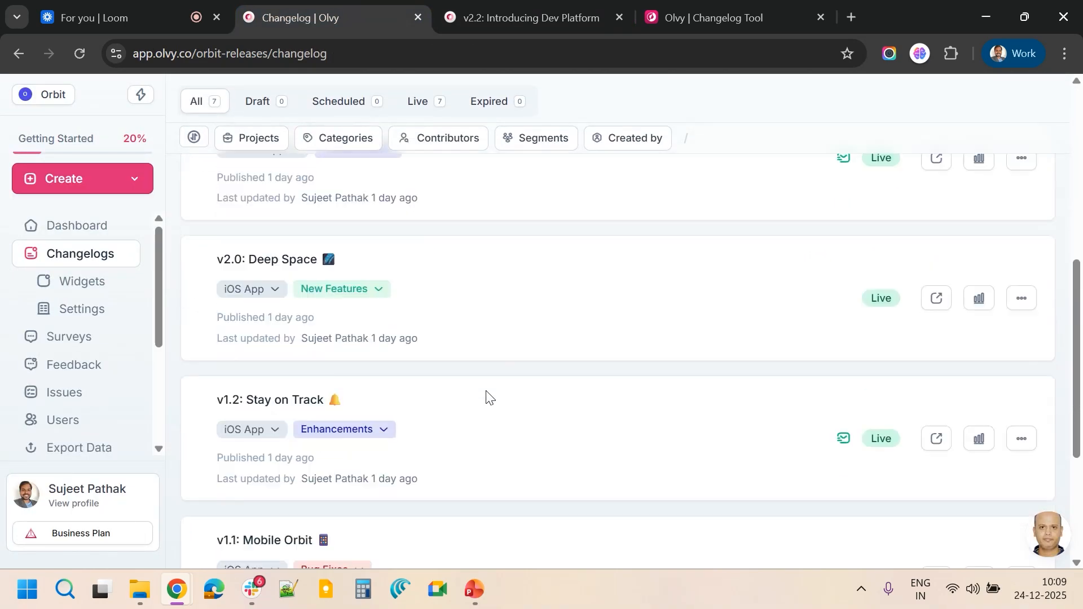
scroll(487, 398, up, 10)
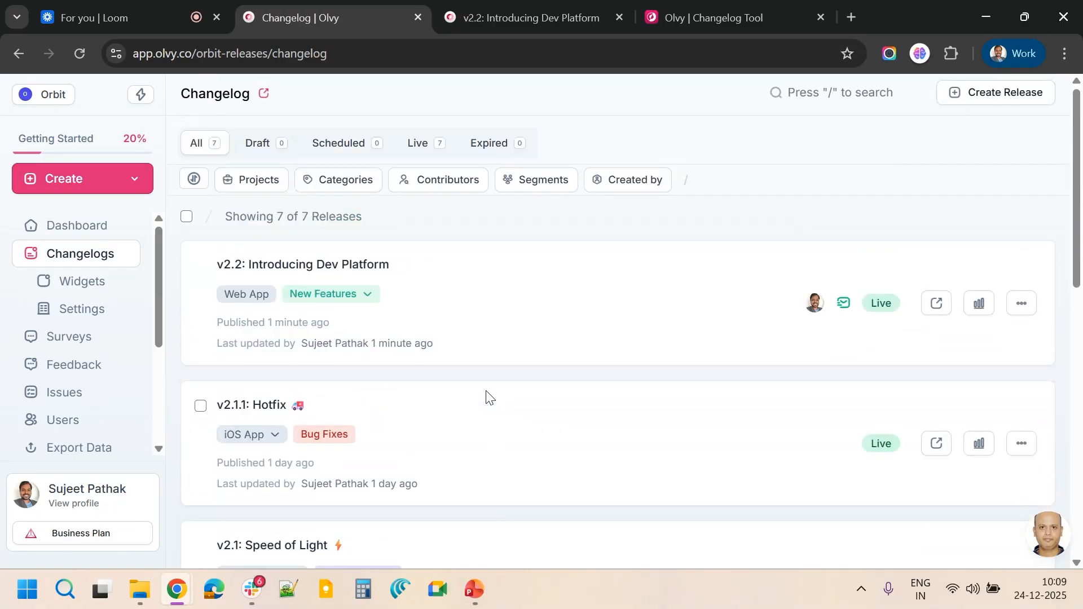
click(67, 285)
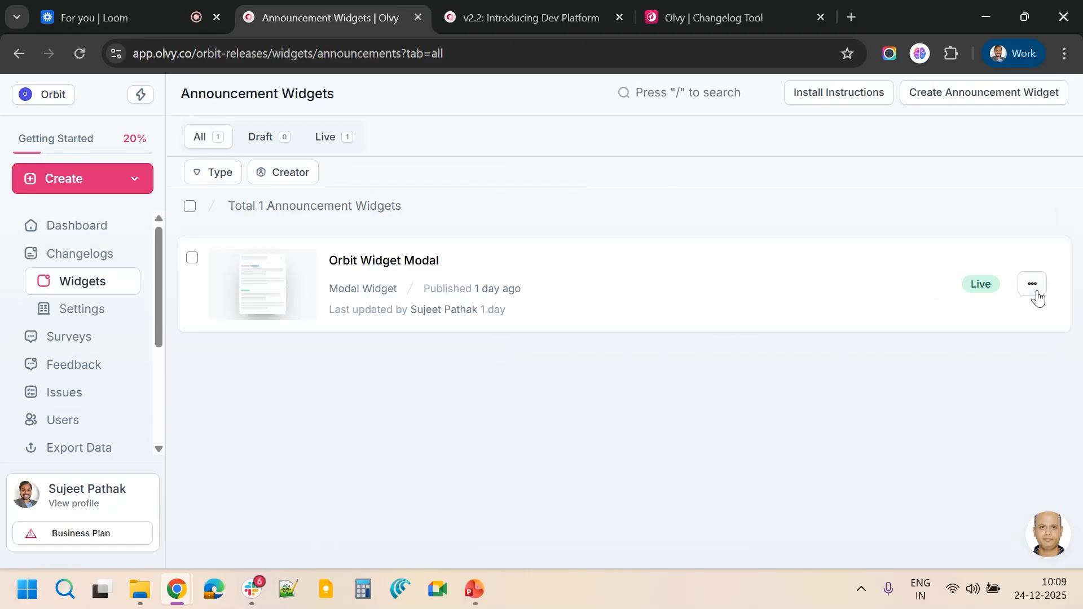
click(1035, 290)
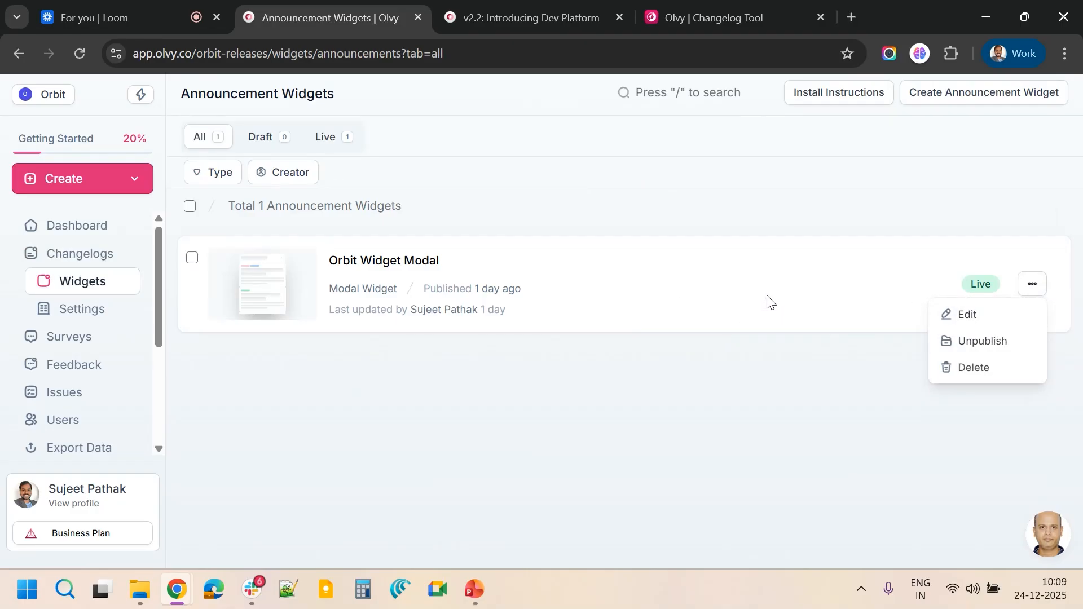
click(429, 260)
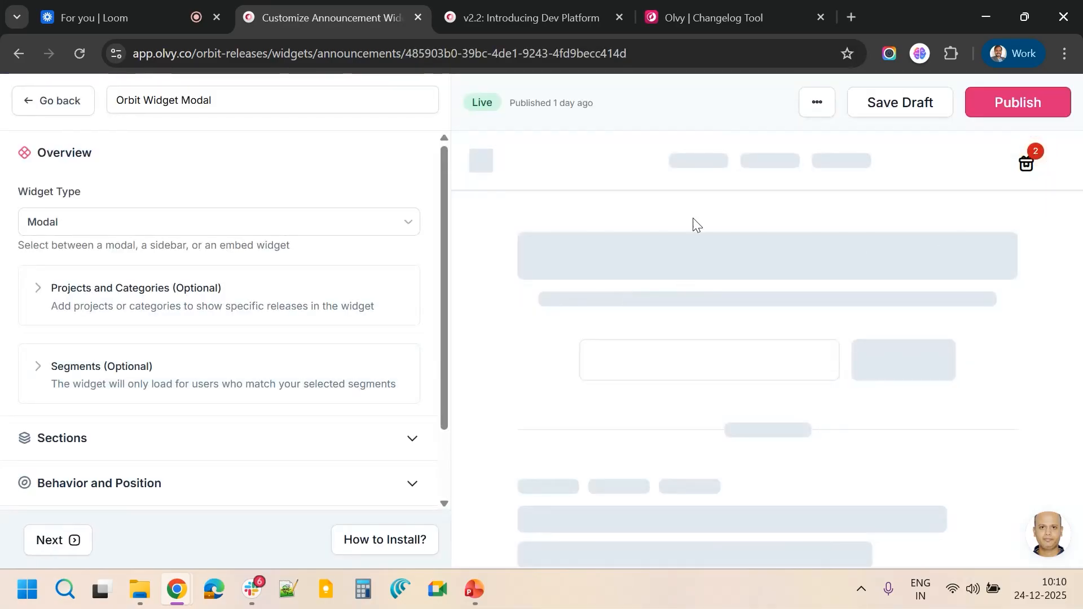
Preview the widget's changelog modal, scroll through the releases it lists, and close the preview
click(1038, 158)
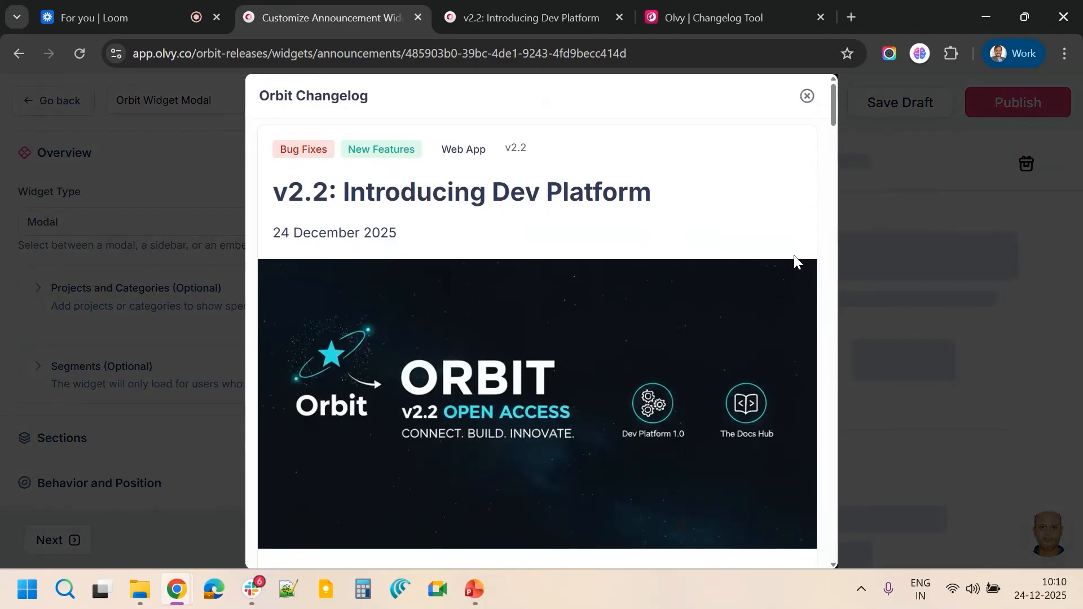
scroll(541, 312, down, 10)
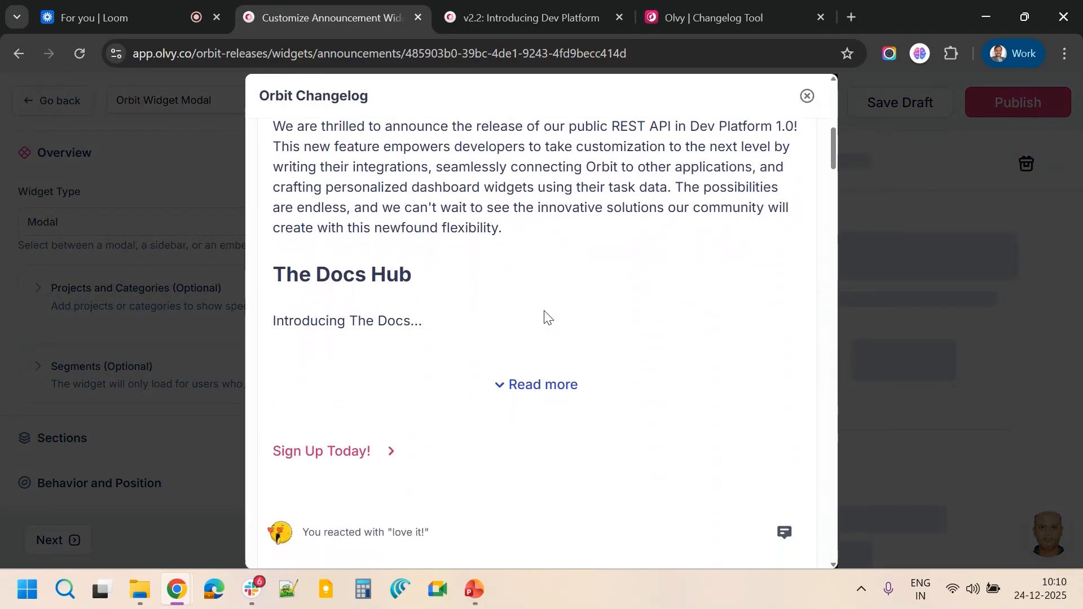
scroll(545, 316, down, 15)
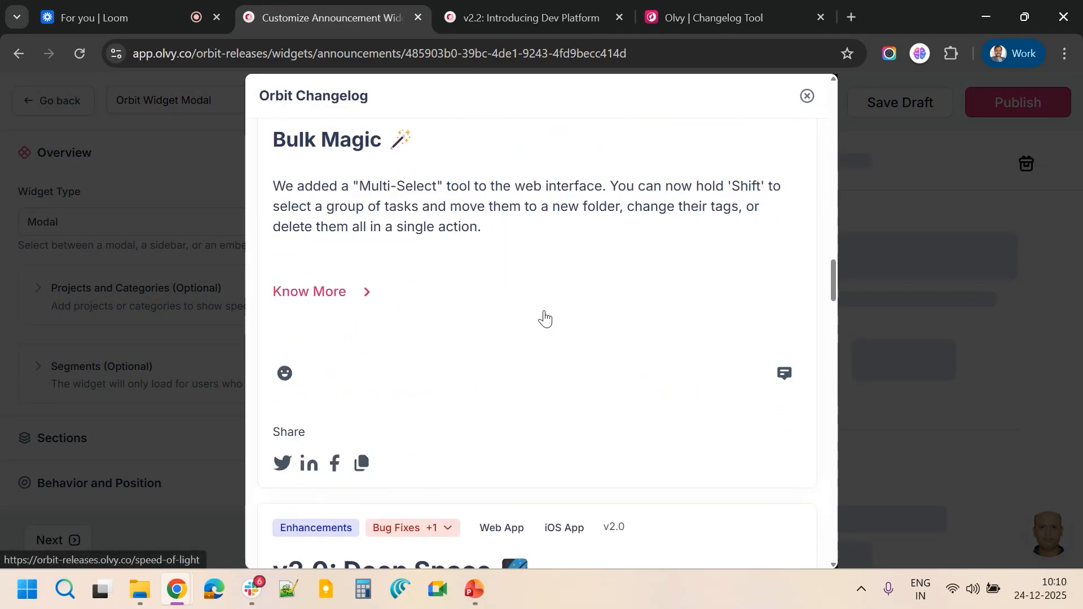
scroll(544, 318, down, 6)
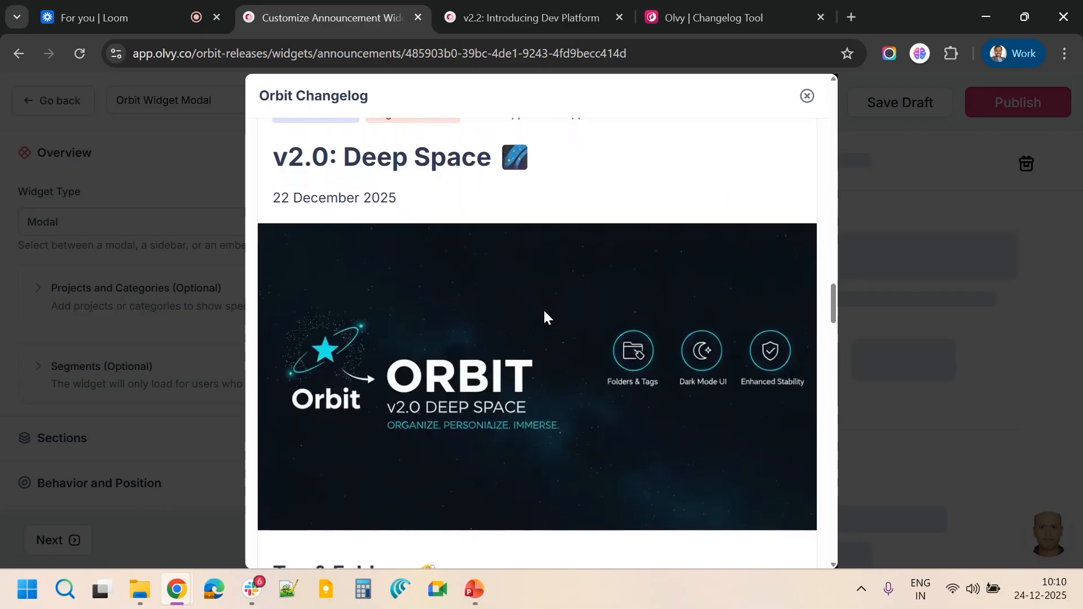
scroll(545, 316, down, 15)
scroll(545, 318, down, 12)
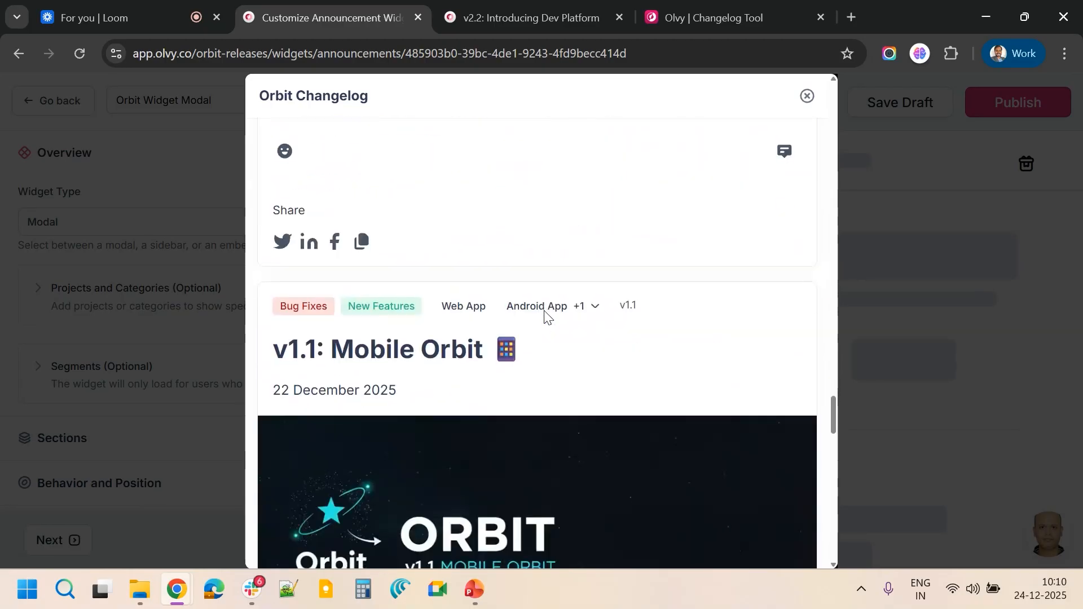
scroll(545, 317, up, 20)
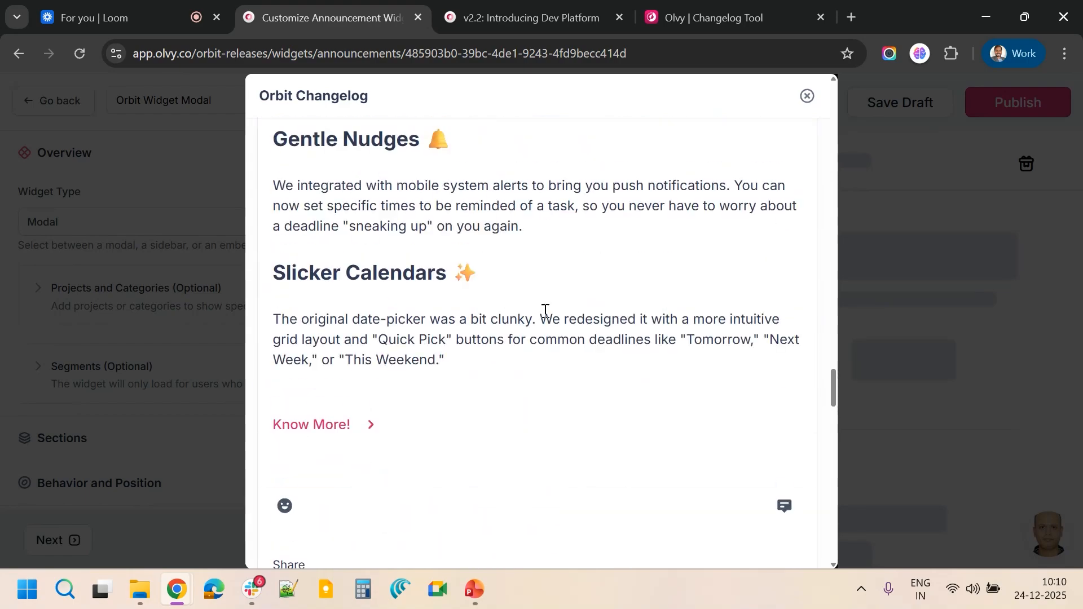
scroll(545, 317, up, 5)
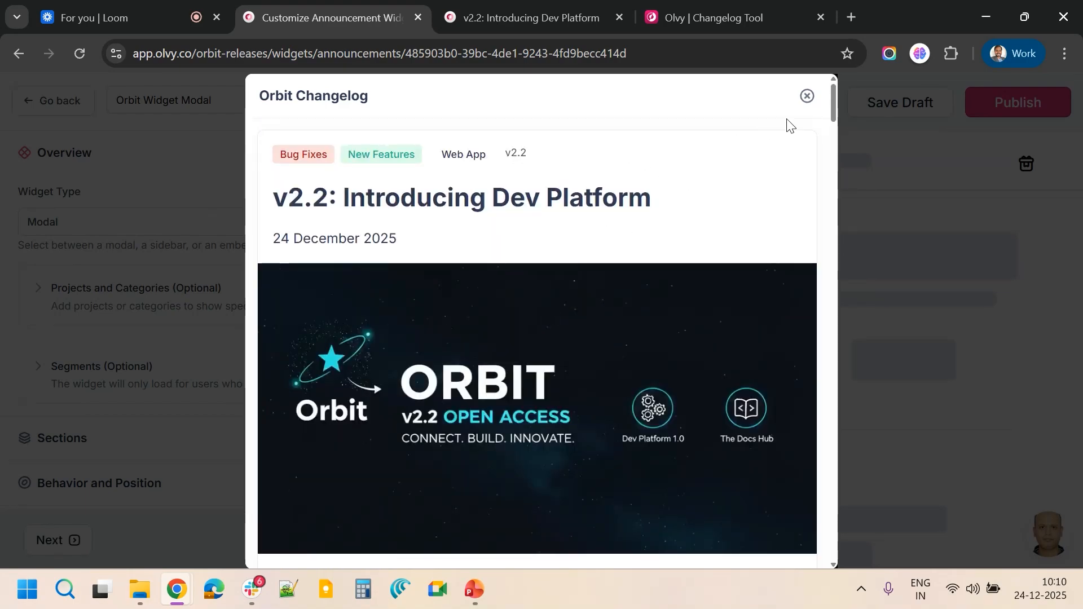
click(808, 98)
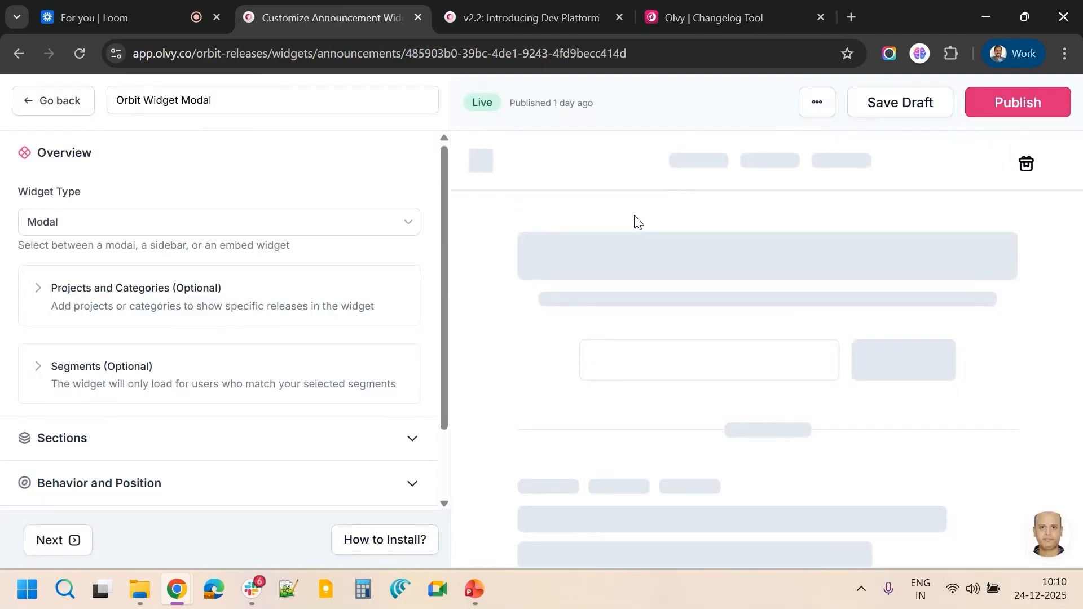
Switch to the Olvy changelog site tab and preview the Sidebar widget demo, then close it
click(709, 17)
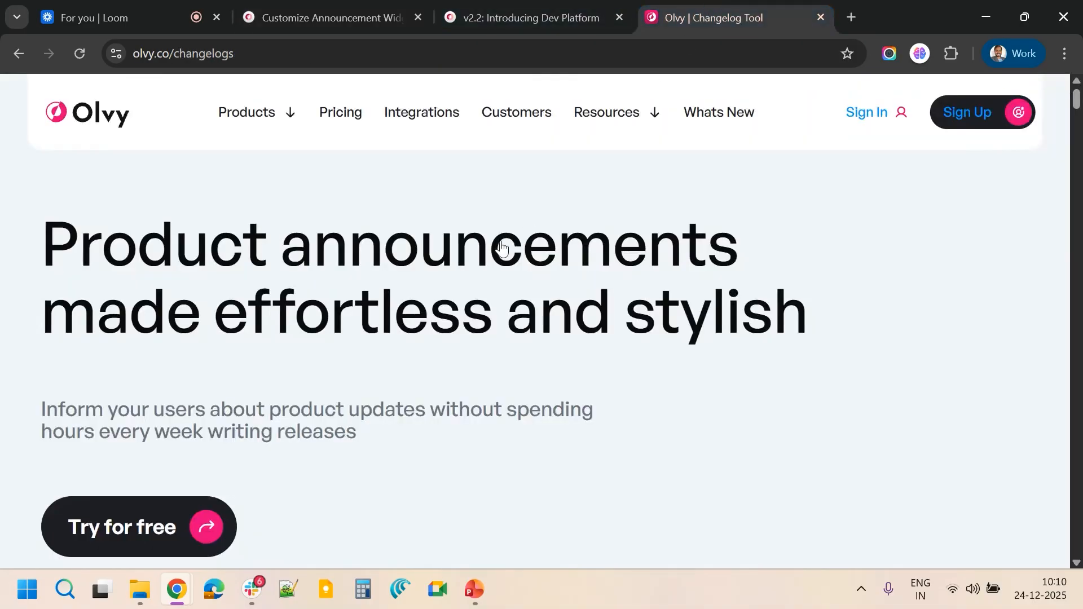
mouse_move(615, 111)
scroll(435, 412, down, 10)
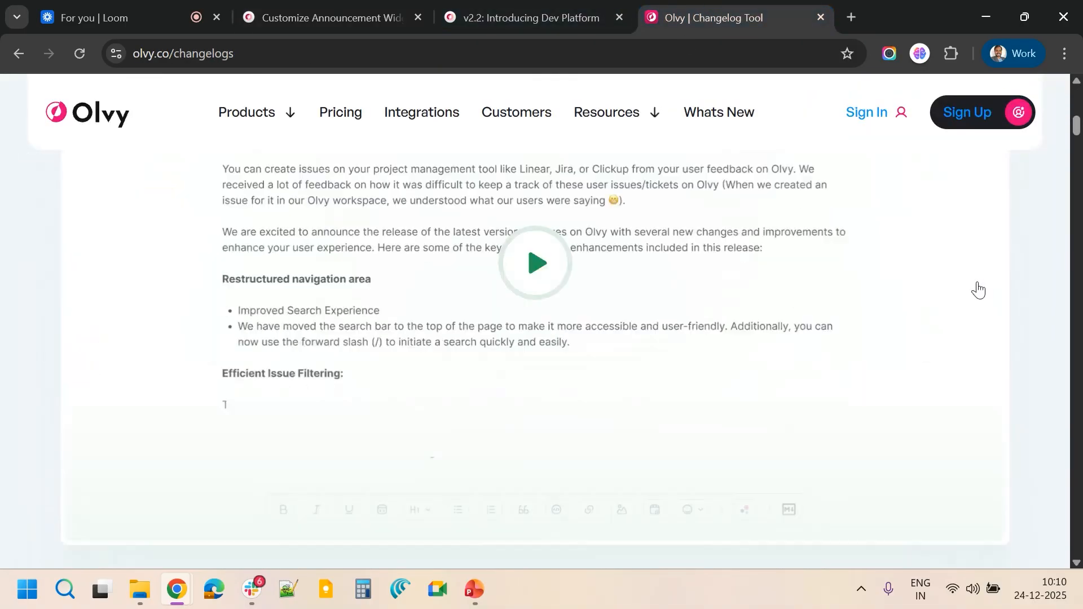
scroll(977, 287, down, 8)
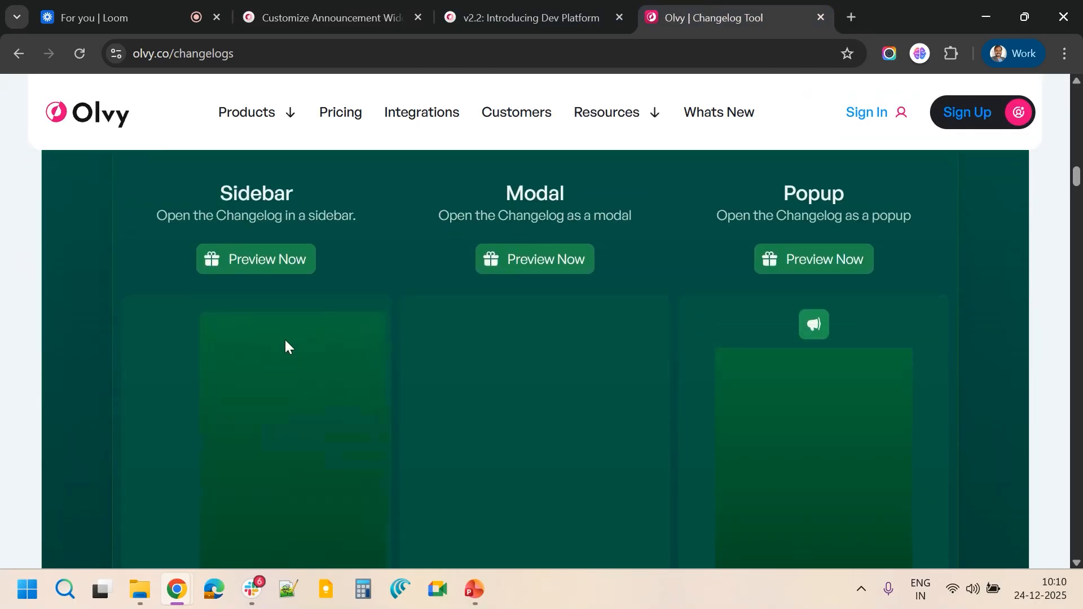
click(244, 261)
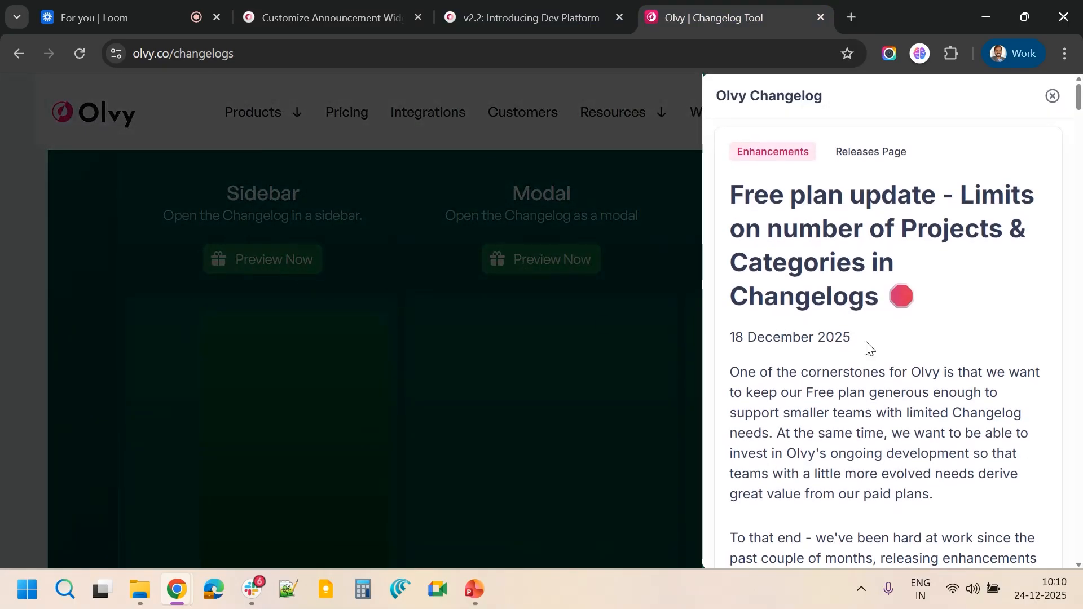
scroll(912, 365, down, 15)
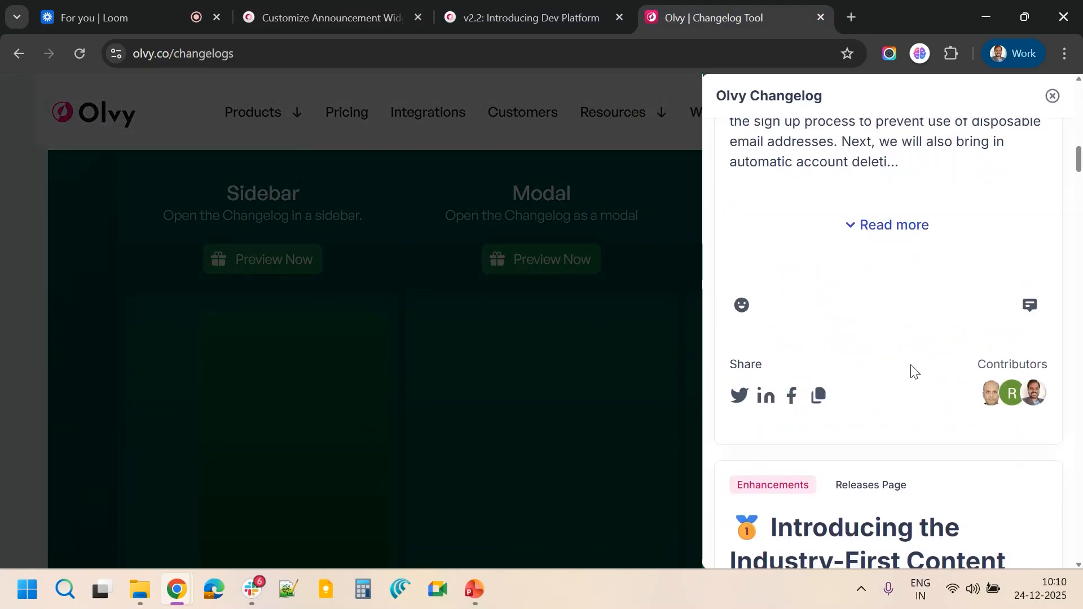
click(1053, 96)
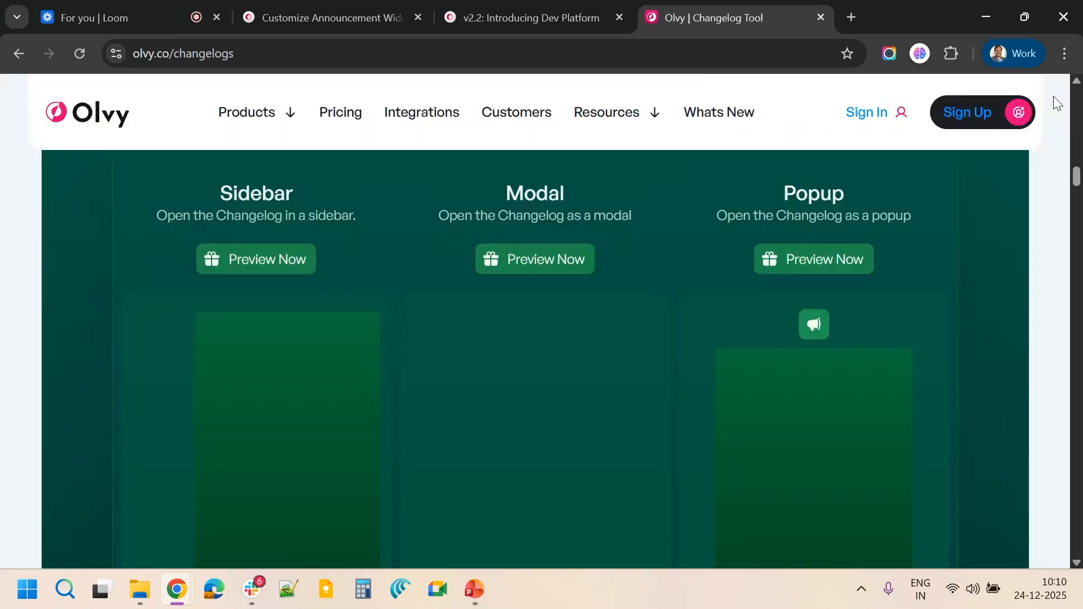
Preview the Modal widget demo and open its language selector
click(512, 265)
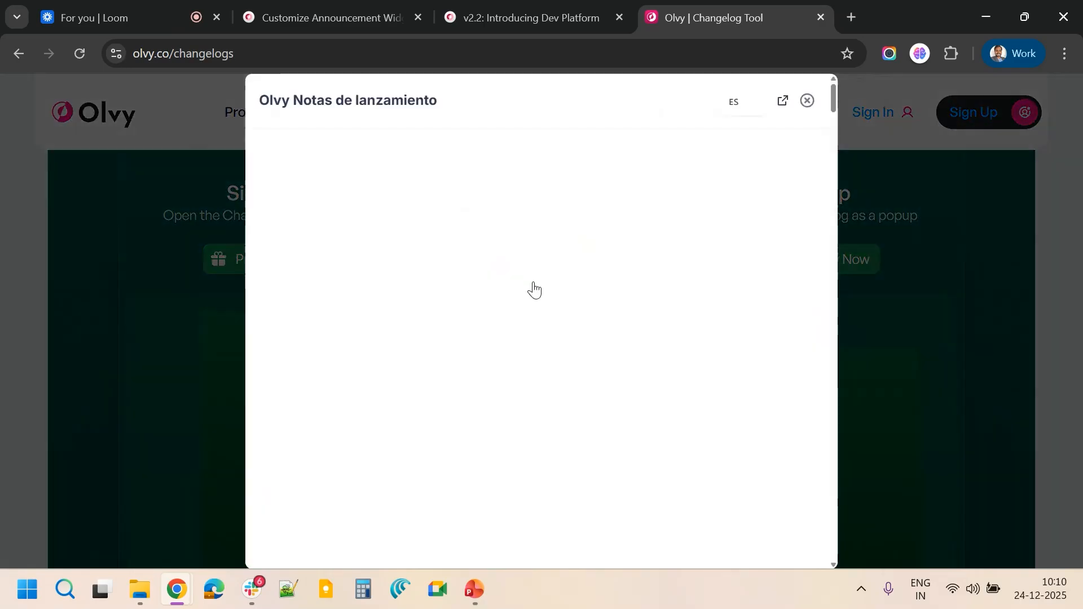
click(751, 103)
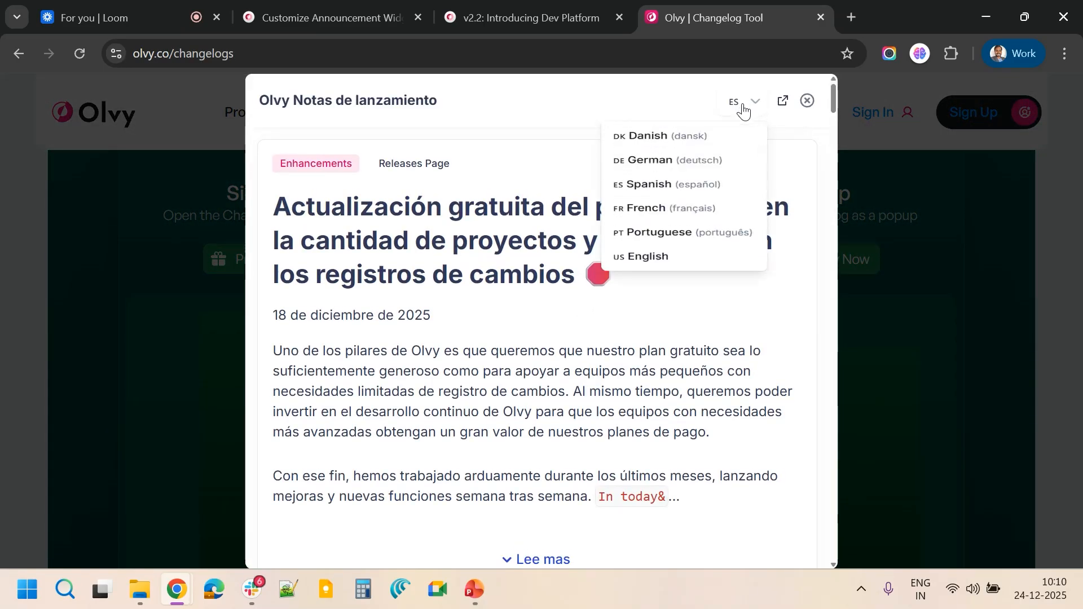
click(799, 169)
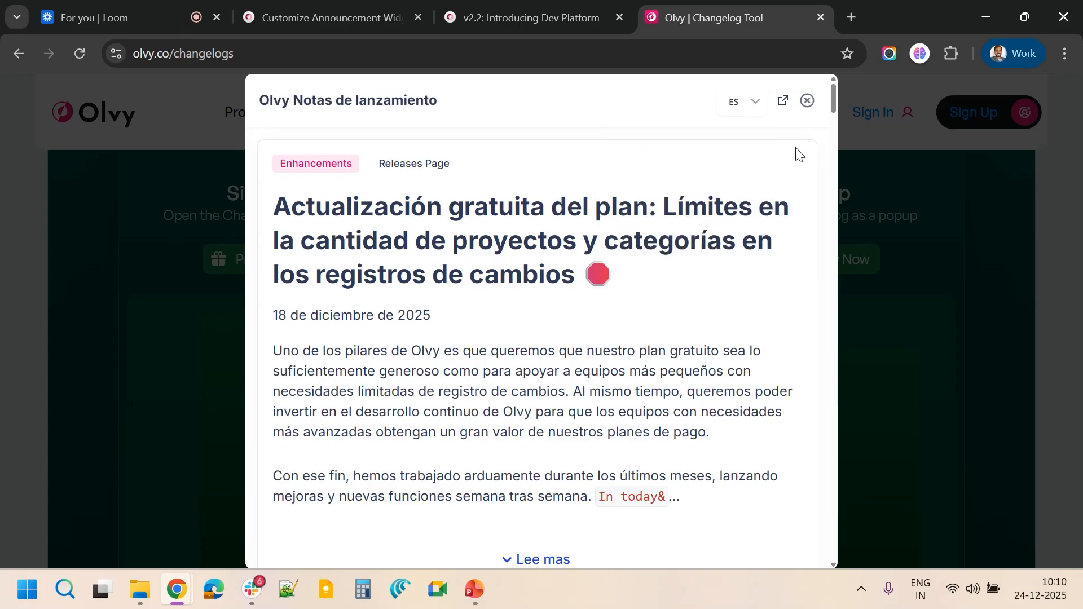
Open the full releases page from the modal in a new tab, then return and close the modal
click(784, 103)
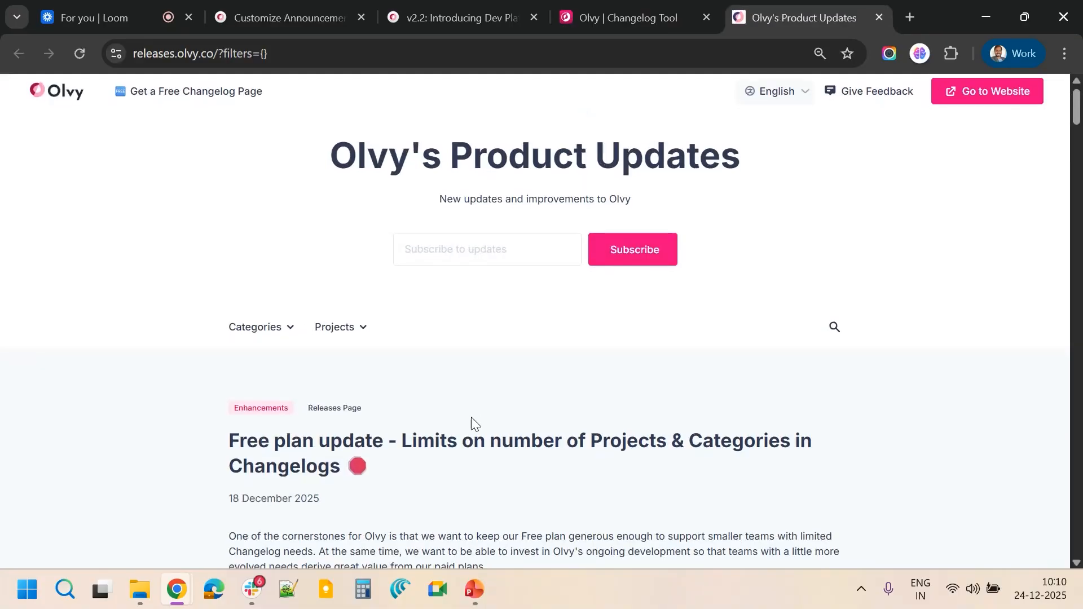
scroll(472, 420, down, 15)
click(601, 10)
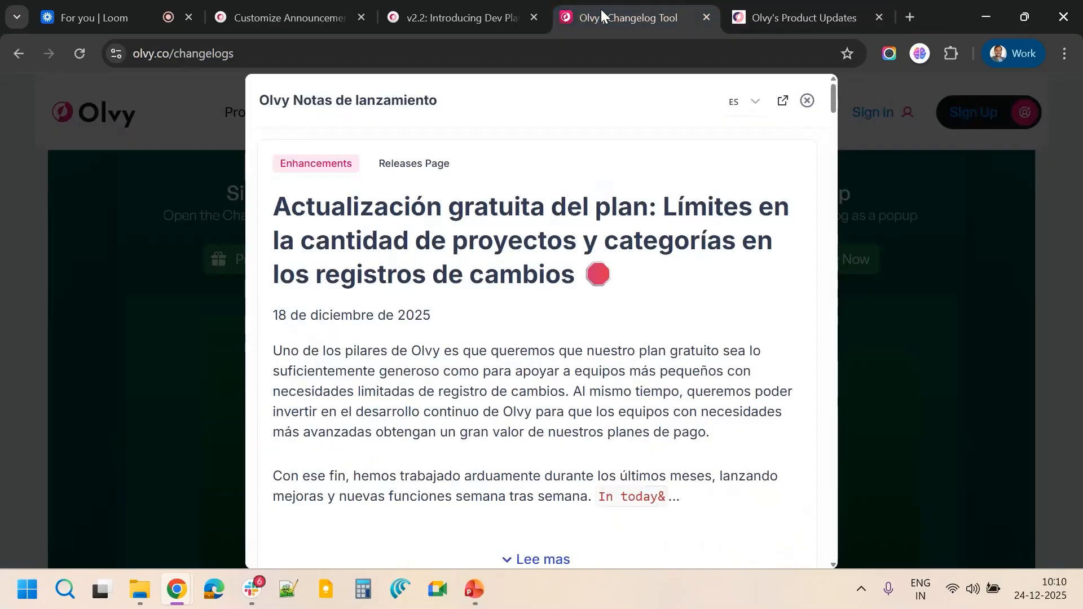
click(807, 100)
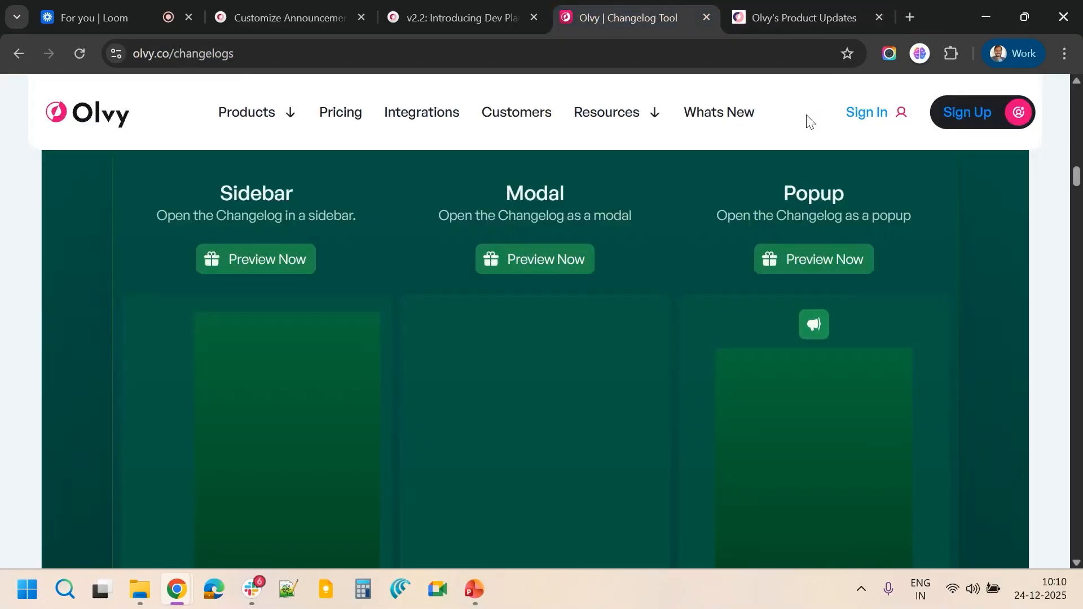
Preview the Popup widget demo and scroll through its release list
click(796, 273)
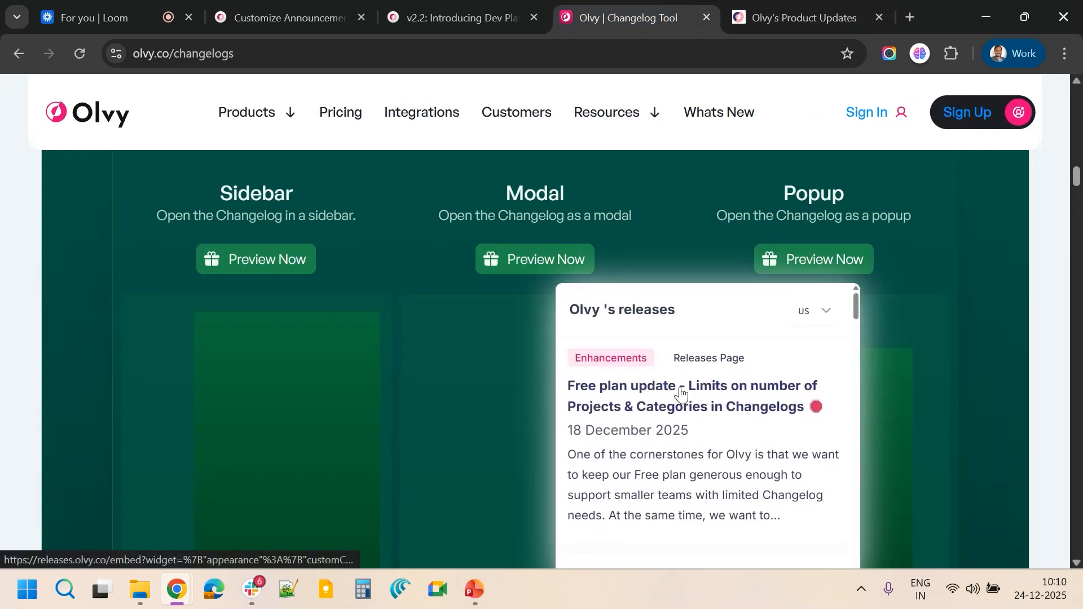
scroll(683, 390, down, 3)
scroll(684, 394, down, 5)
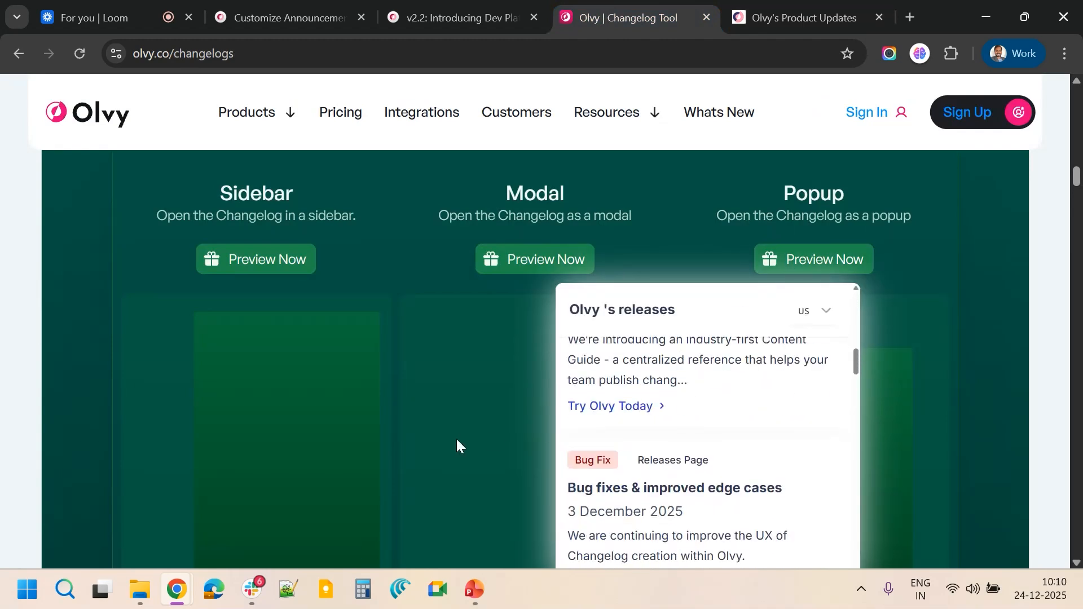
scroll(459, 439, down, 3)
scroll(694, 284, down, 7)
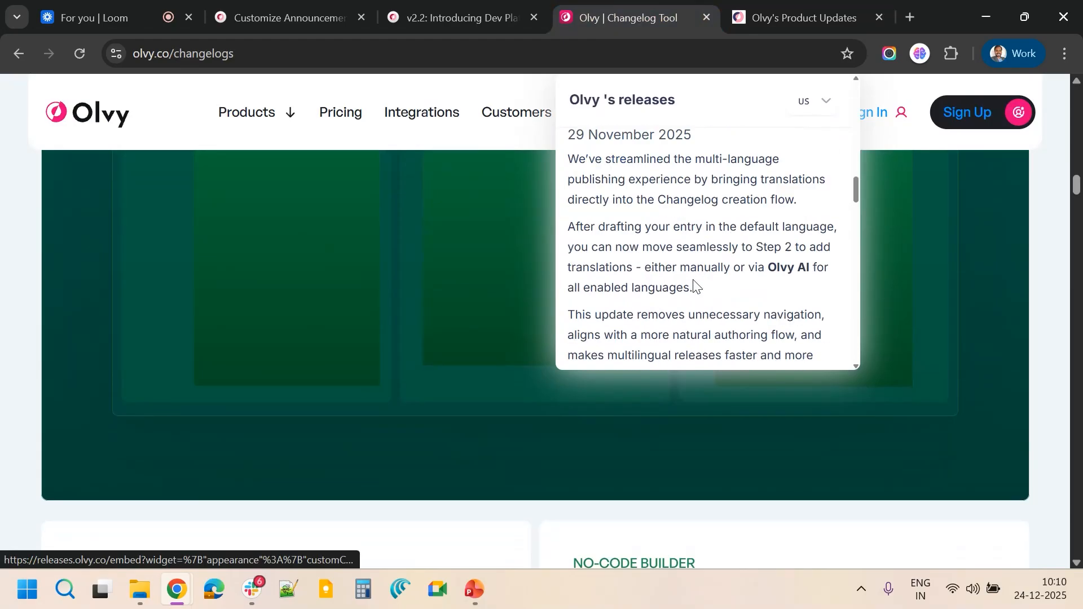
scroll(694, 284, up, 15)
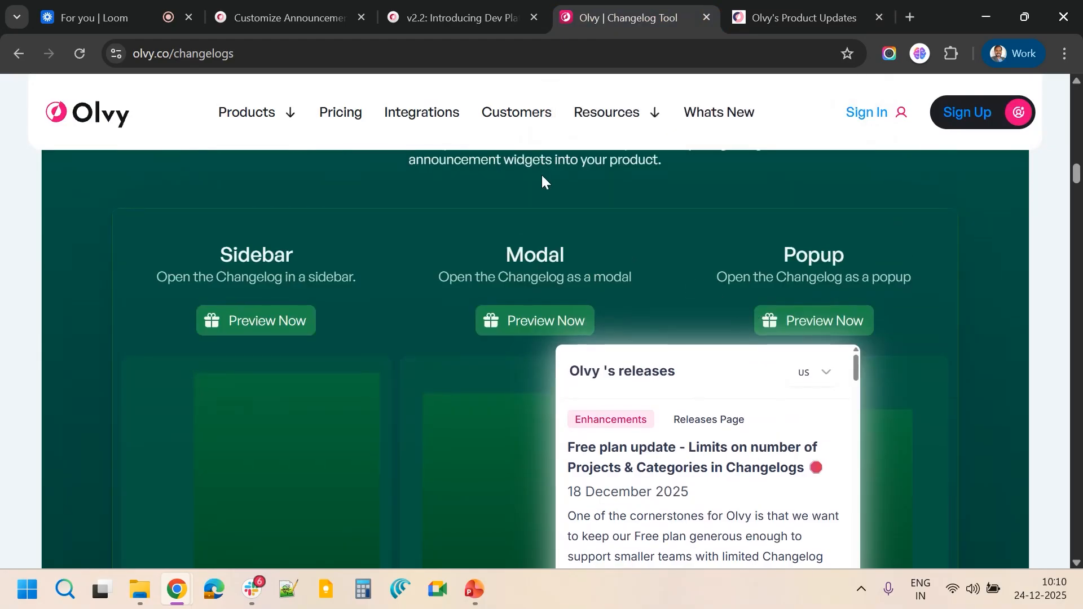
Return to the widget editor tab and go back to the Announcement Widgets list
click(283, 3)
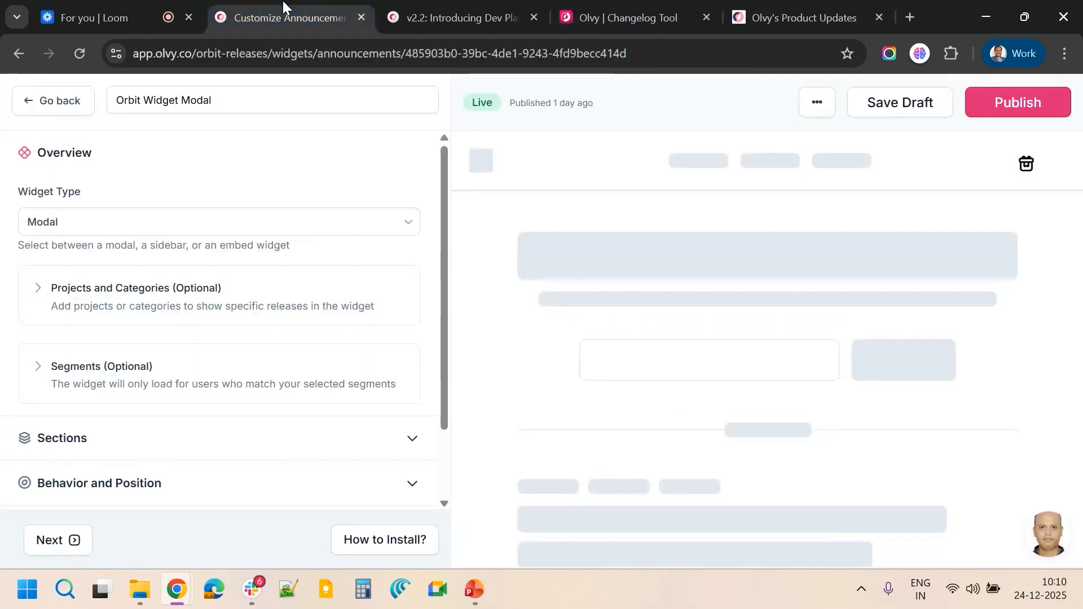
scroll(229, 342, down, 2)
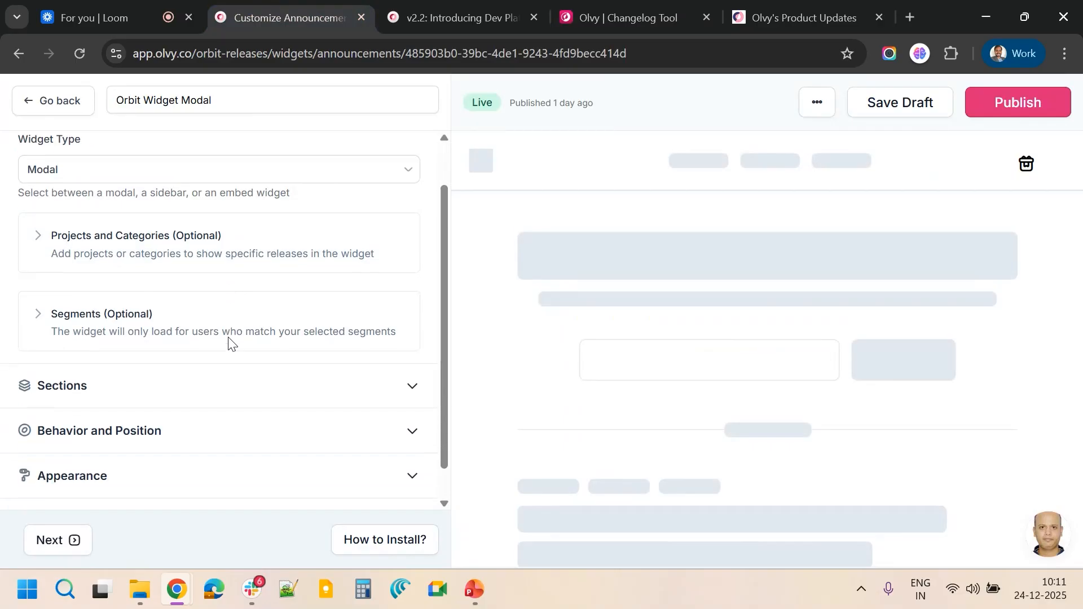
scroll(229, 344, up, 2)
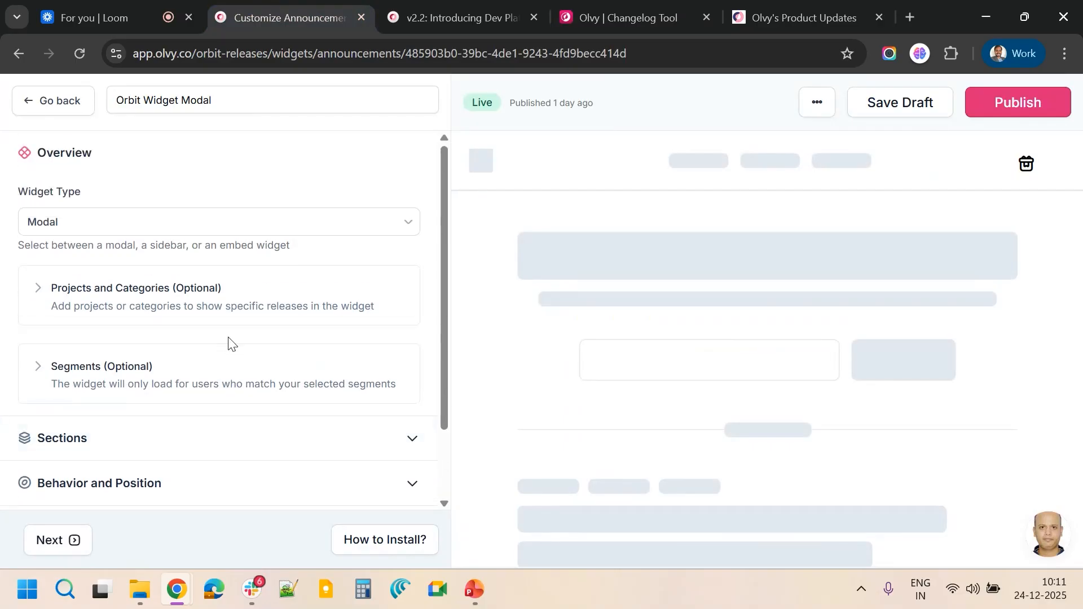
click(48, 109)
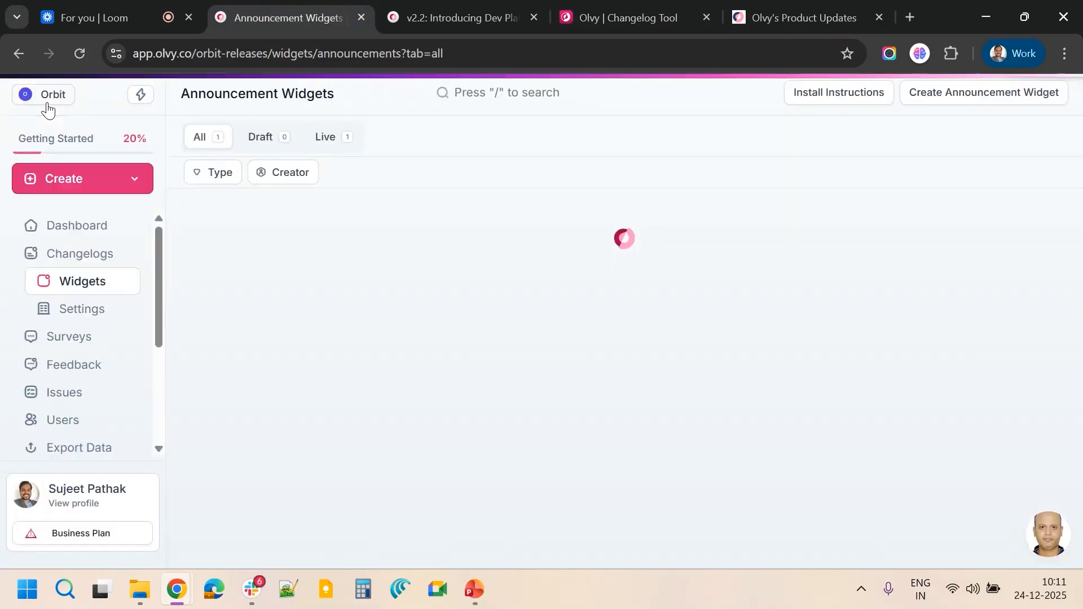
Open the changelog's General settings and review its options
click(77, 312)
scroll(88, 443, down, 6)
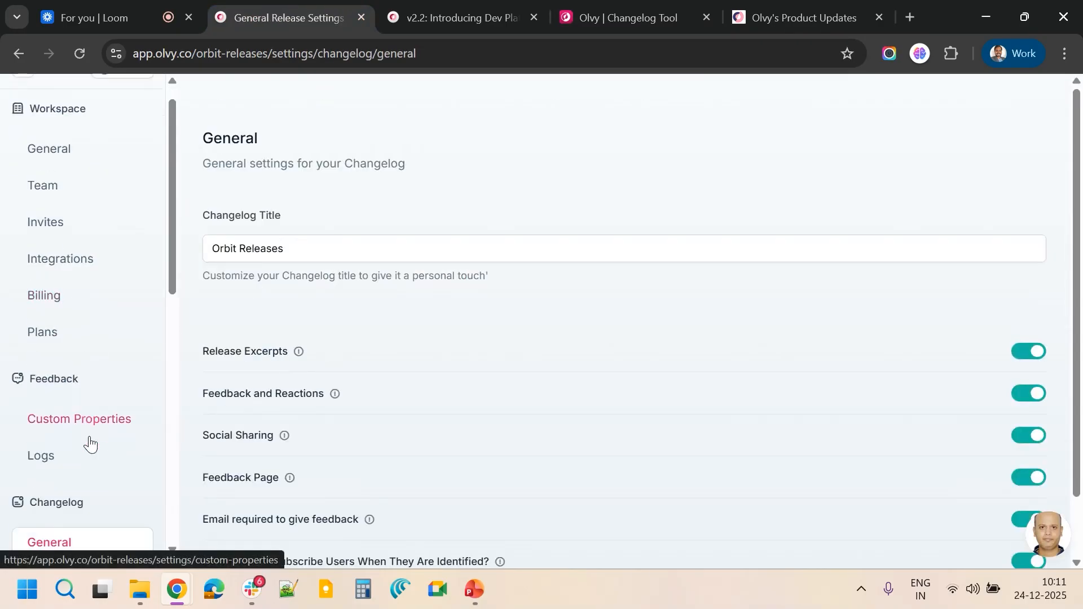
scroll(363, 395, down, 1)
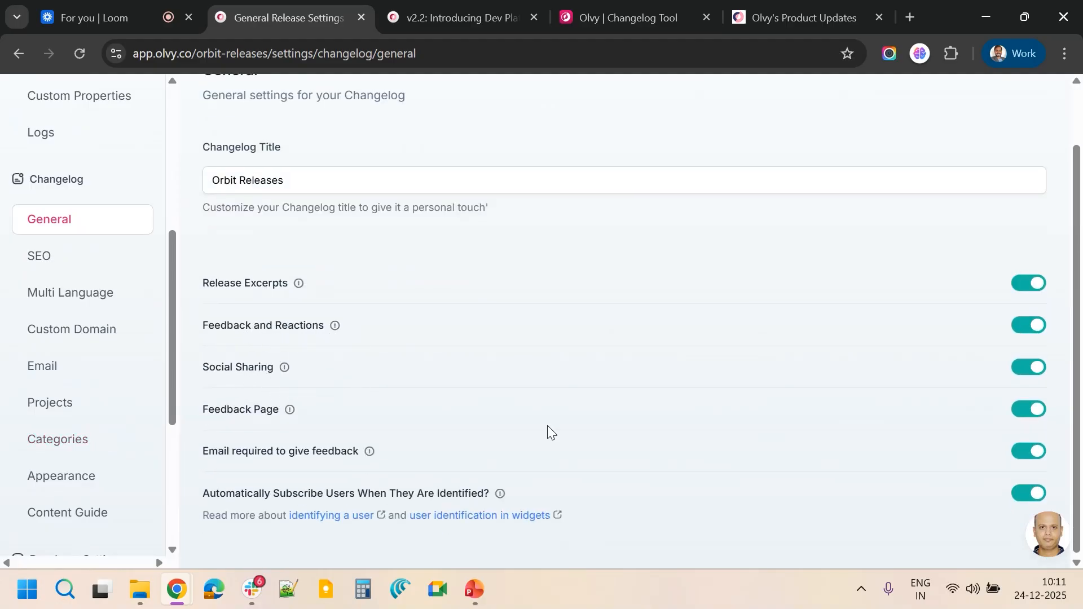
Try switching off the Feedback Page option, then cancel the unsaved change
triple_click(259, 411)
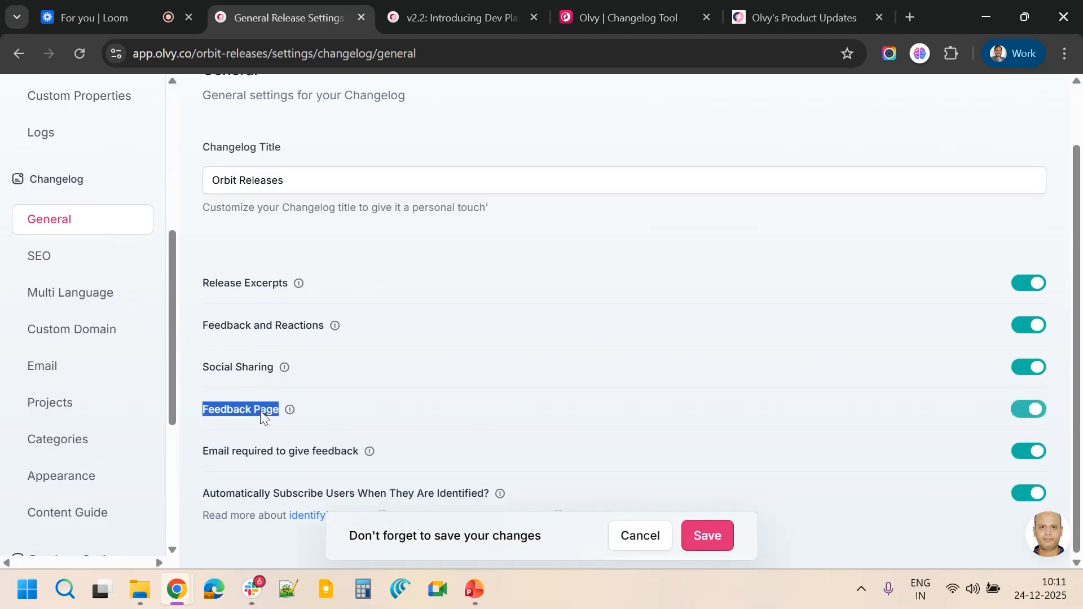
click(637, 520)
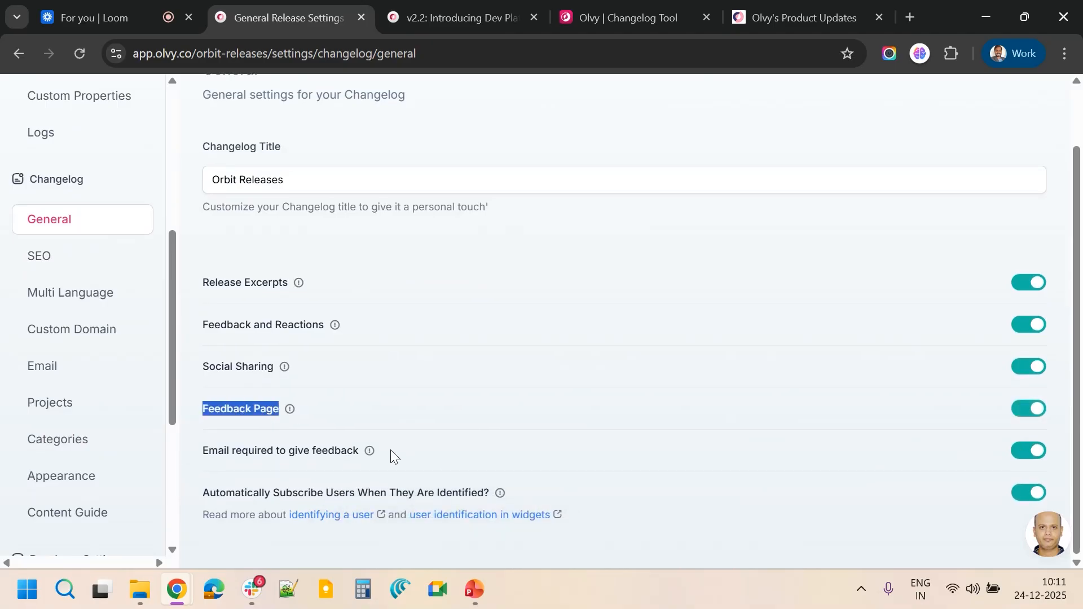
Open the changelog's SEO settings and review the meta title, meta description and search preview
click(35, 254)
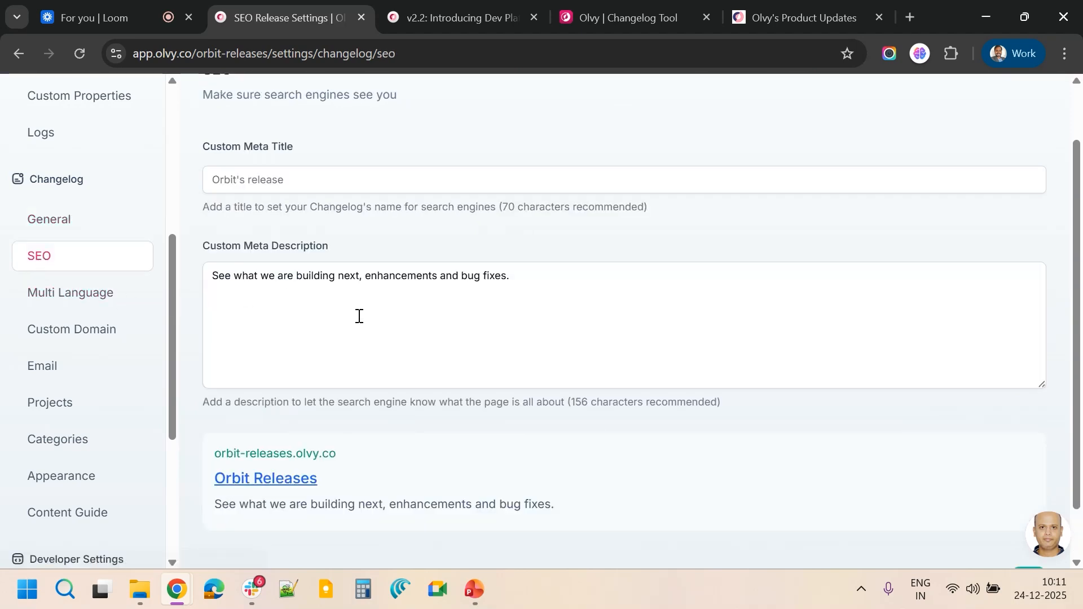
scroll(394, 317, down, 1)
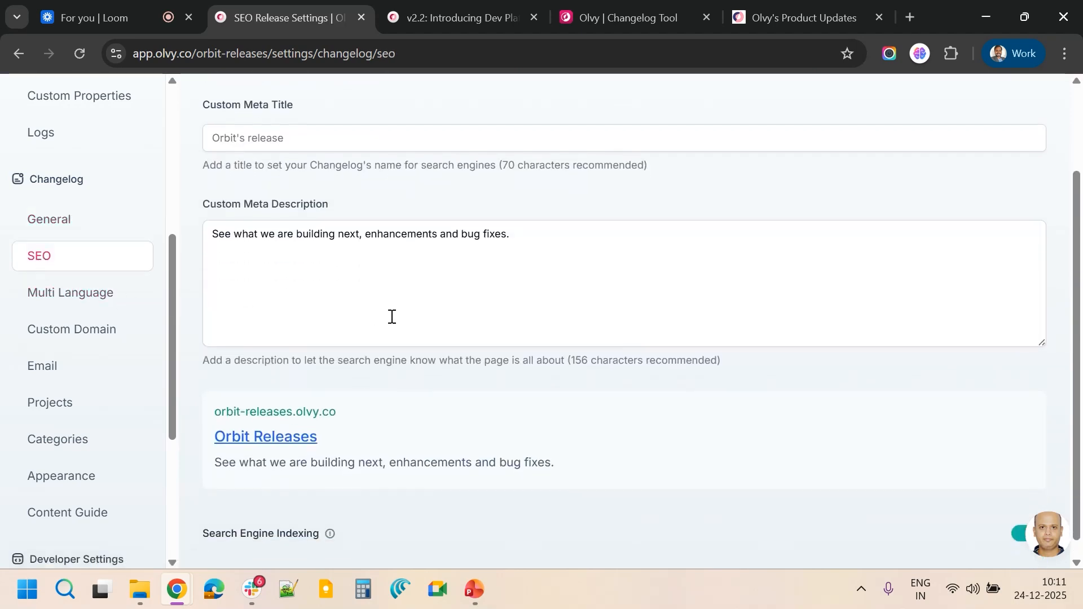
scroll(392, 317, down, 1)
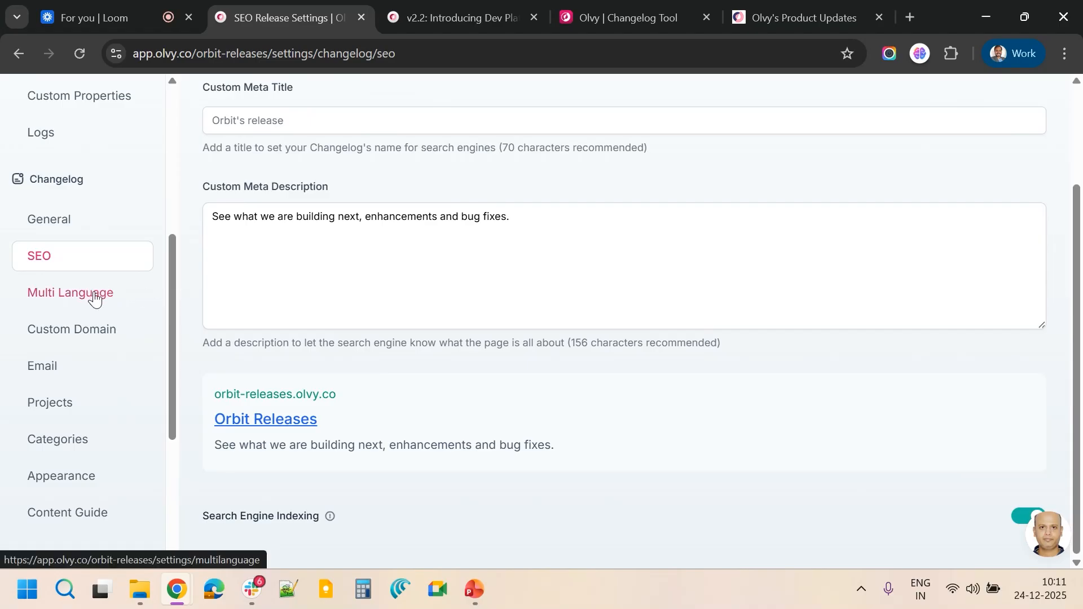
Open the Multi Language settings and review the default and supported languages
click(95, 299)
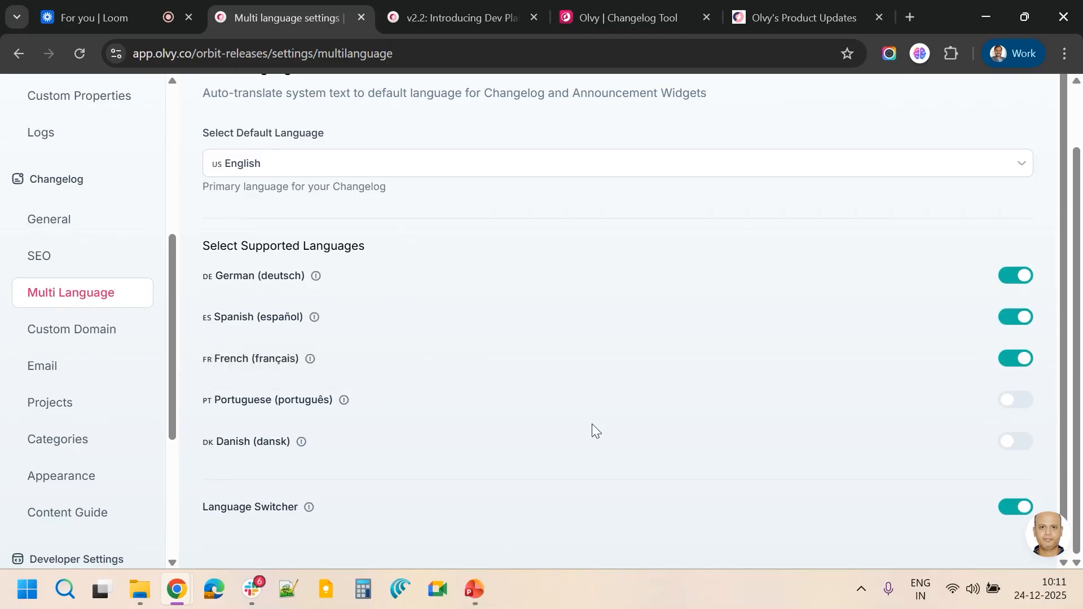
scroll(672, 435, down, 1)
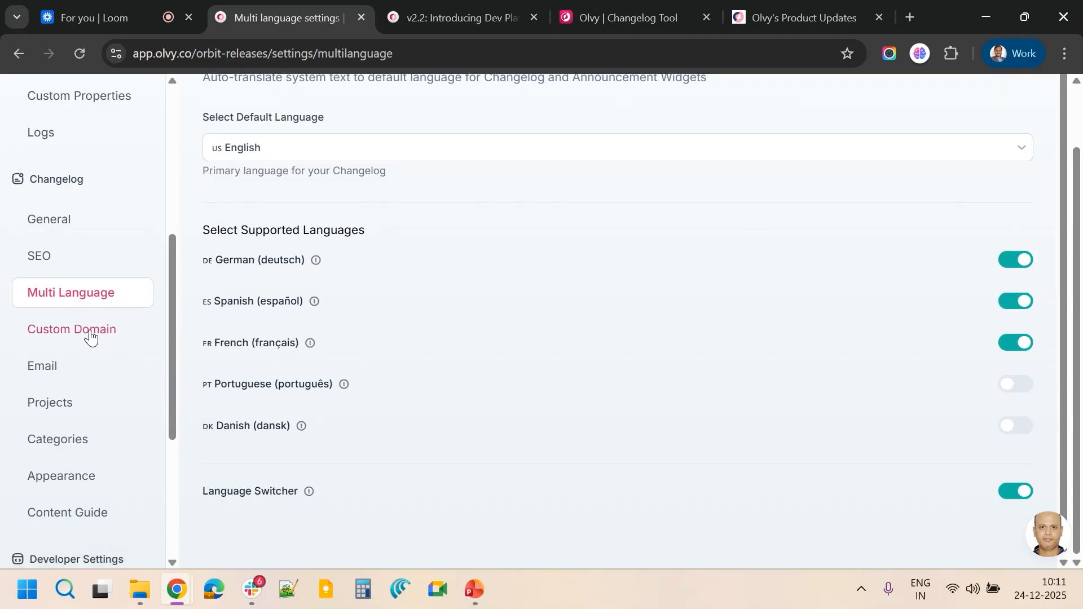
Open the Custom Domain settings and compare them with the public changelog's default olvy.co address
click(90, 337)
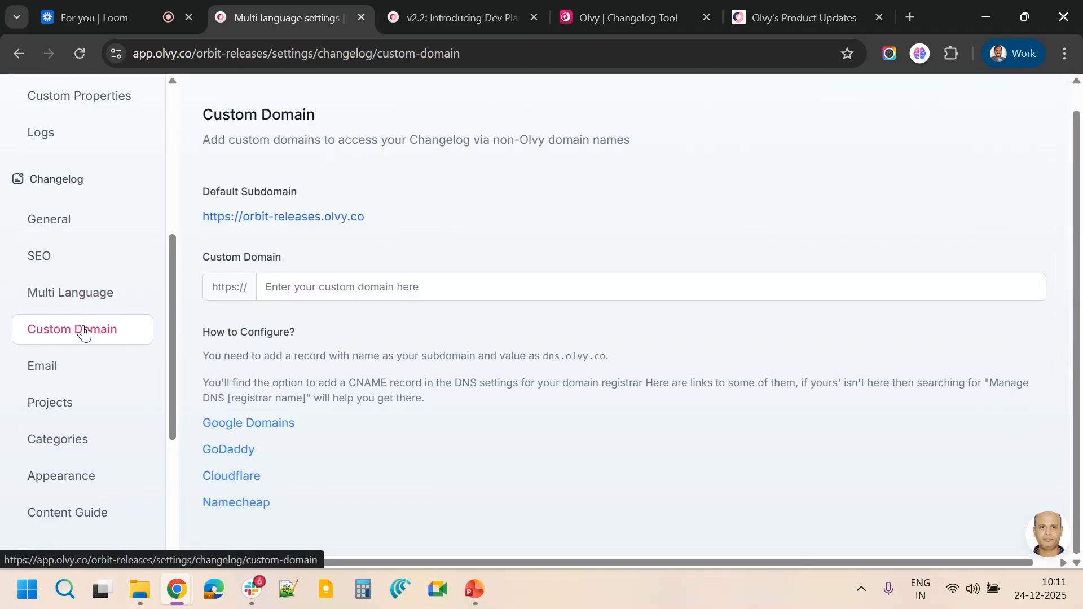
click(462, 4)
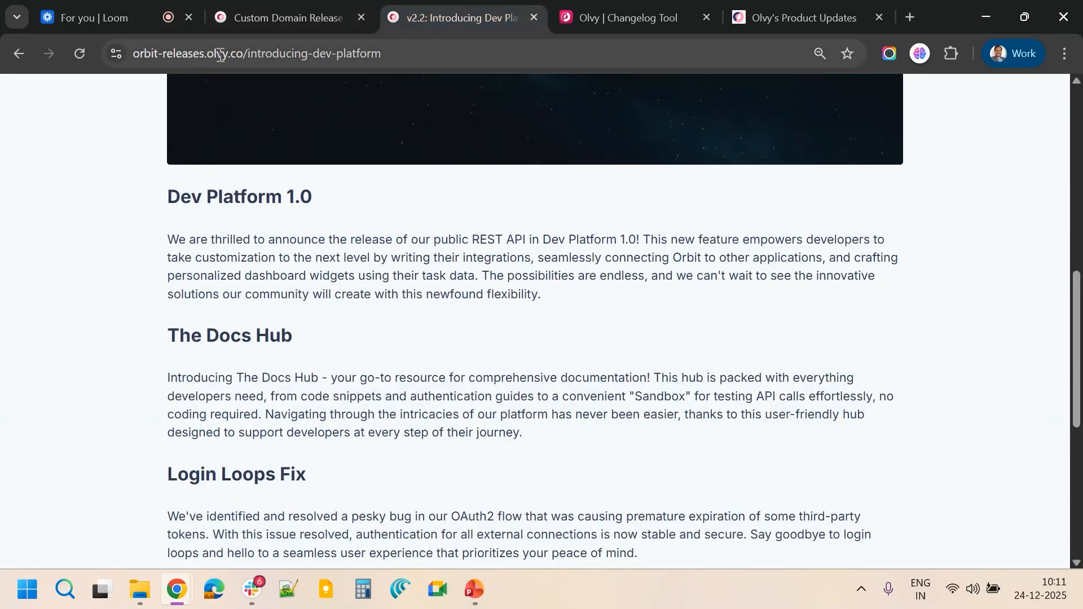
drag(244, 53, 207, 55)
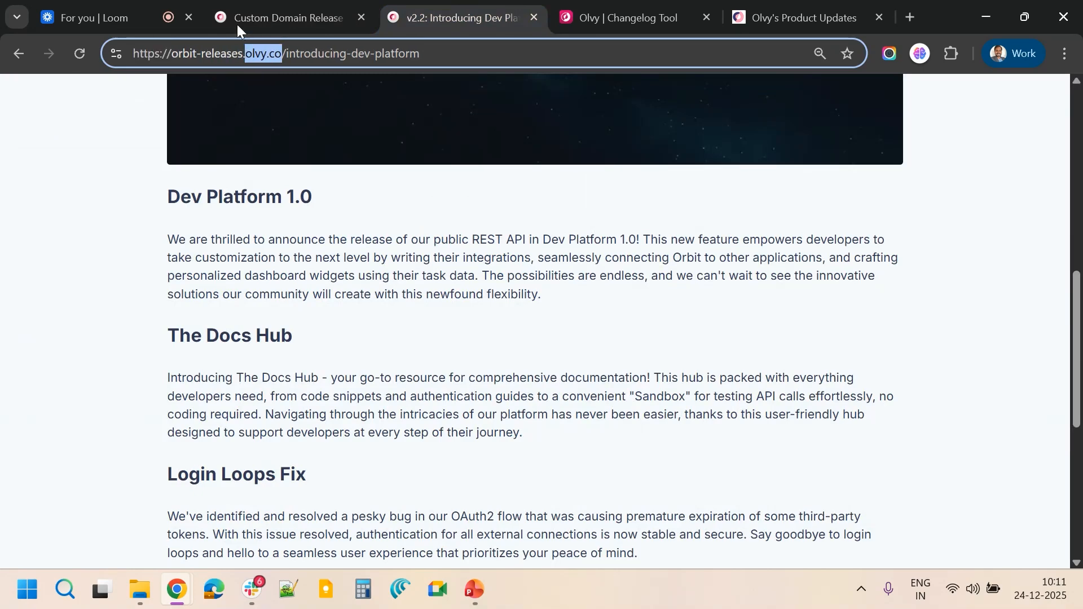
click(271, 17)
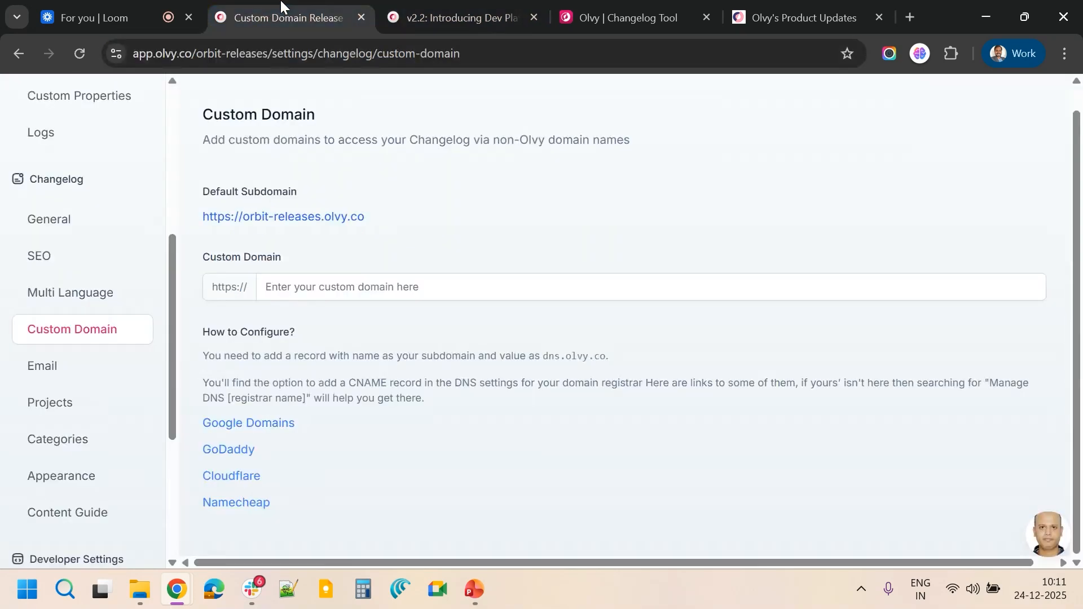
Enter releases.yourcompany.com as the changelog's custom domain
click(337, 289)
text(releases.)
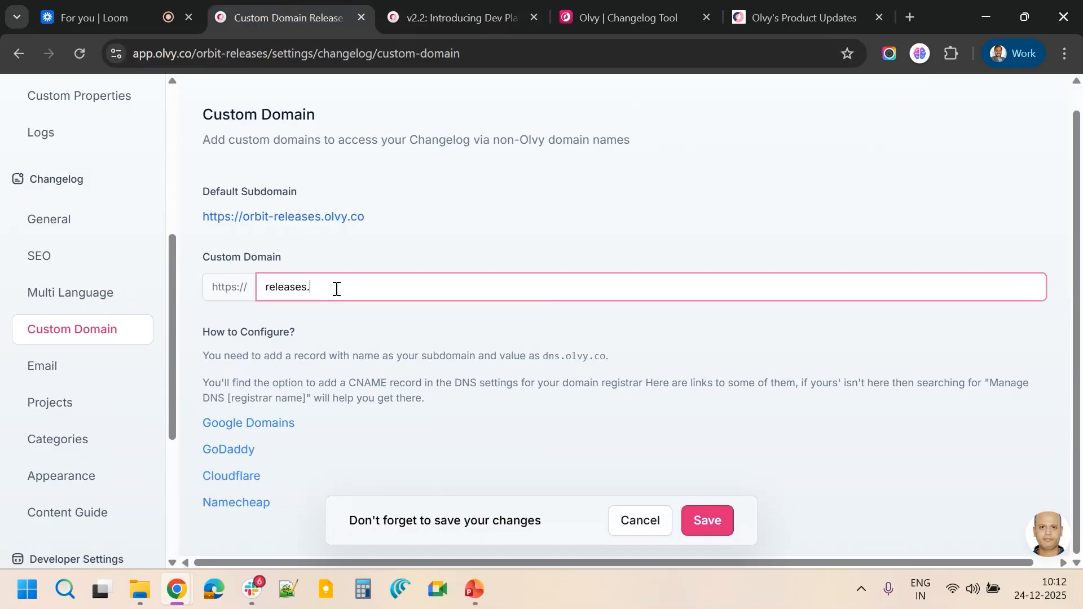
text(yourcompany.com)
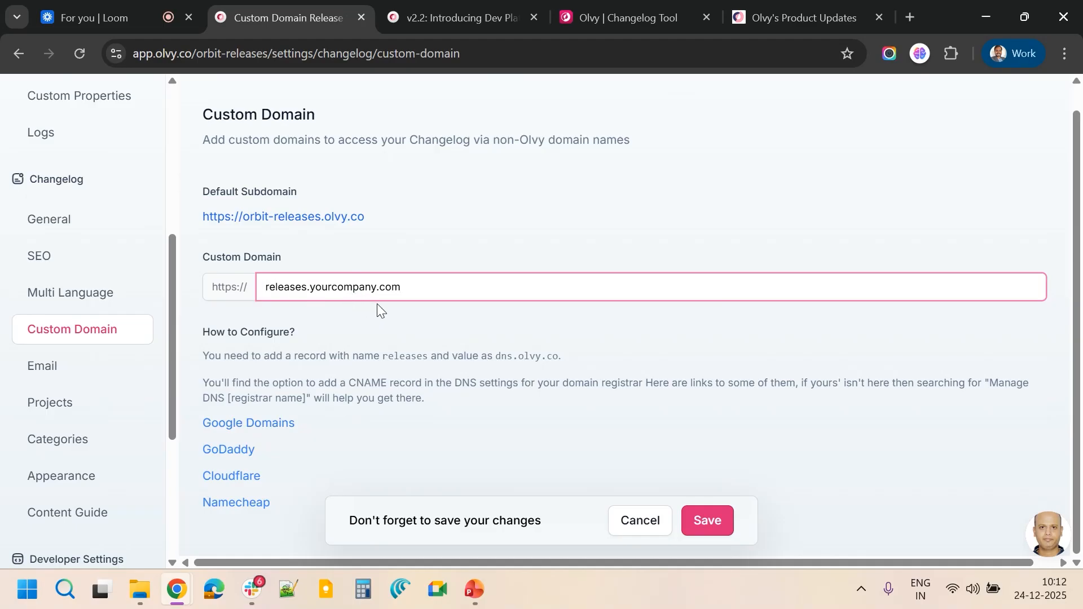
Open the Email settings, then the Projects settings, and review the listed projects
click(58, 368)
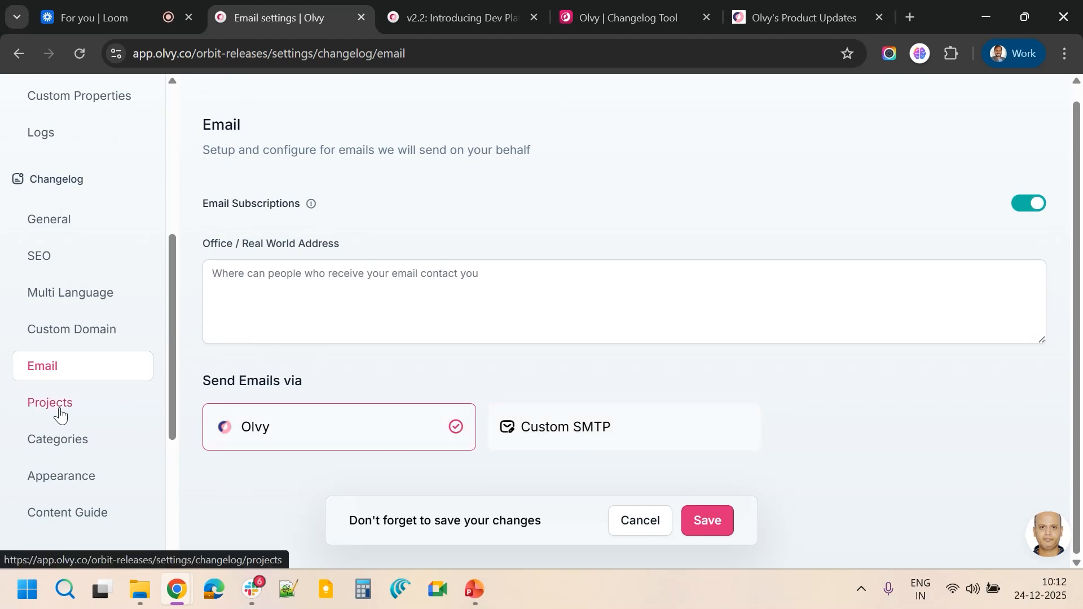
click(60, 415)
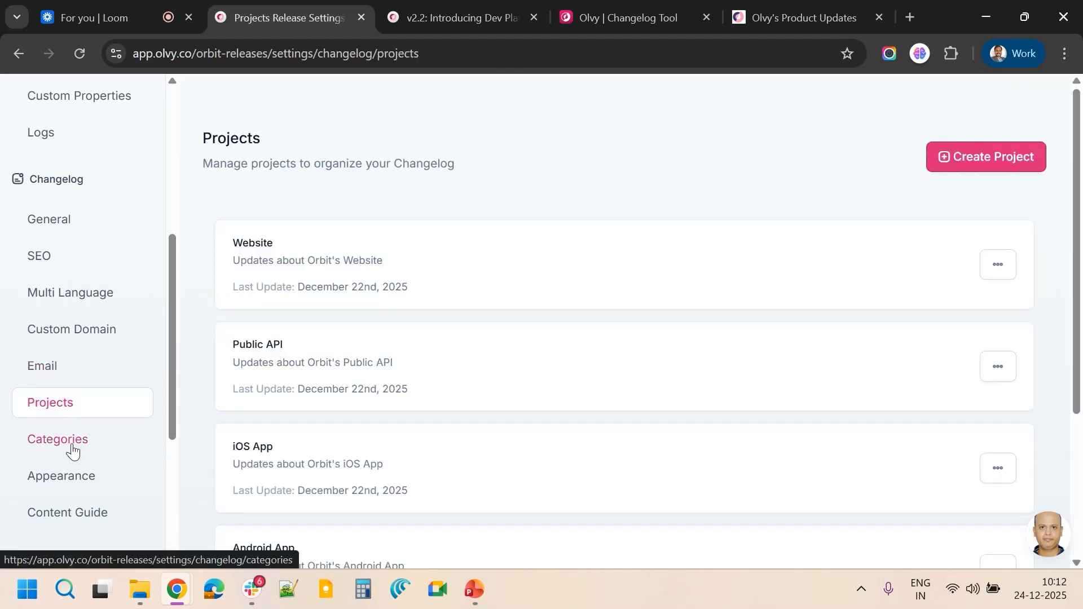
scroll(510, 377, down, 3)
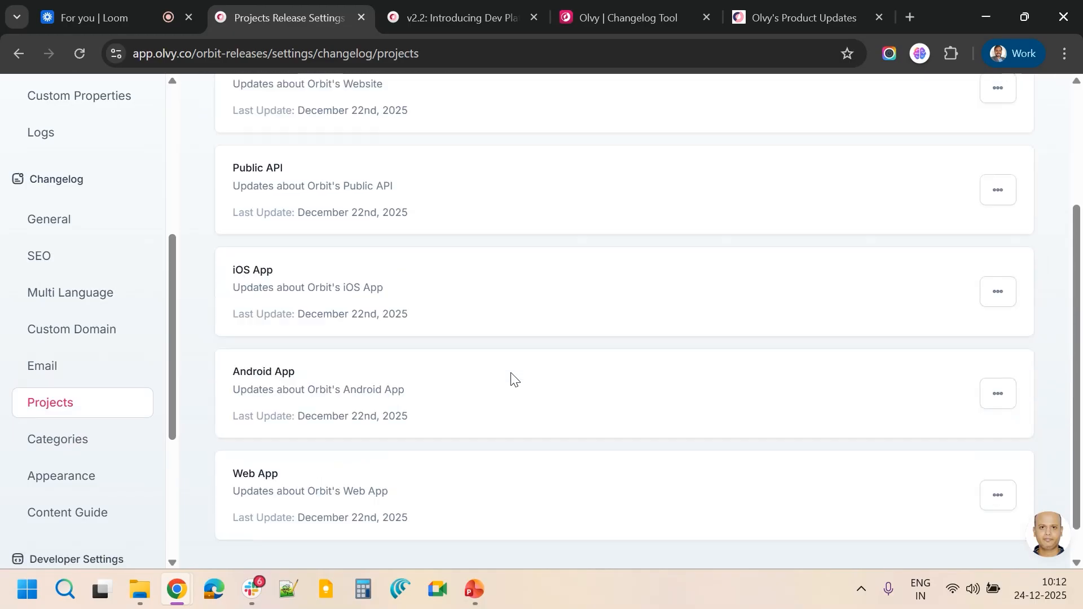
scroll(510, 377, up, 3)
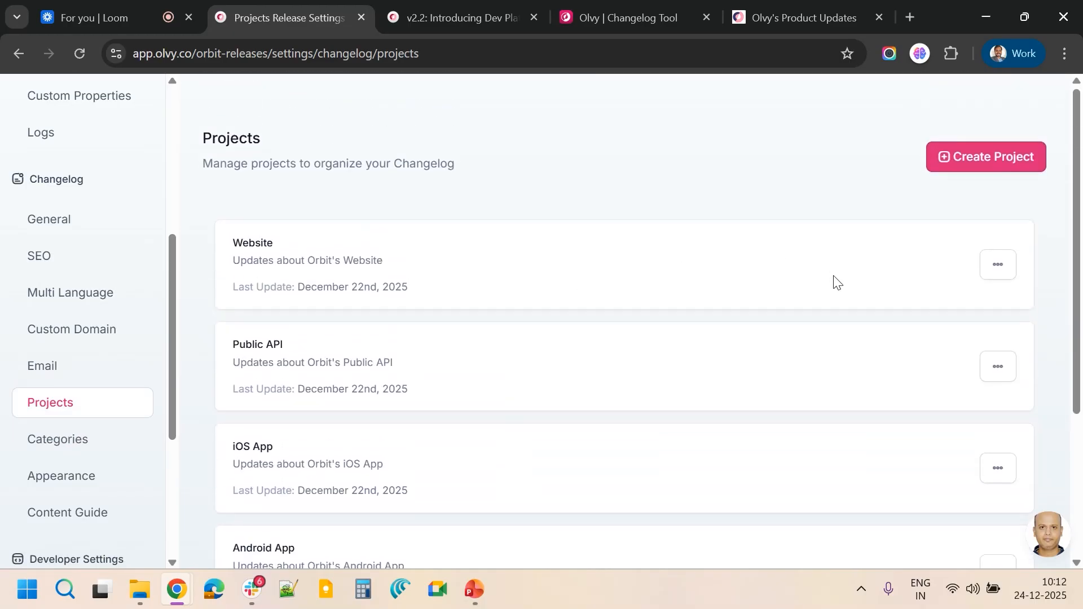
scroll(439, 263, down, 1)
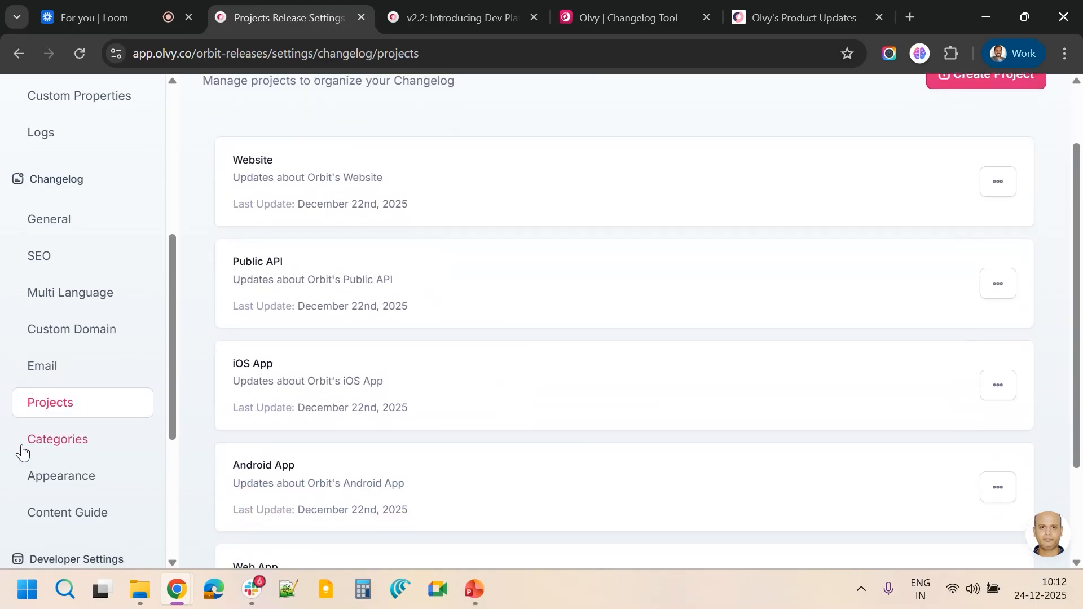
Open the changelog Appearance settings and scroll through the title, description and branding assets
click(81, 479)
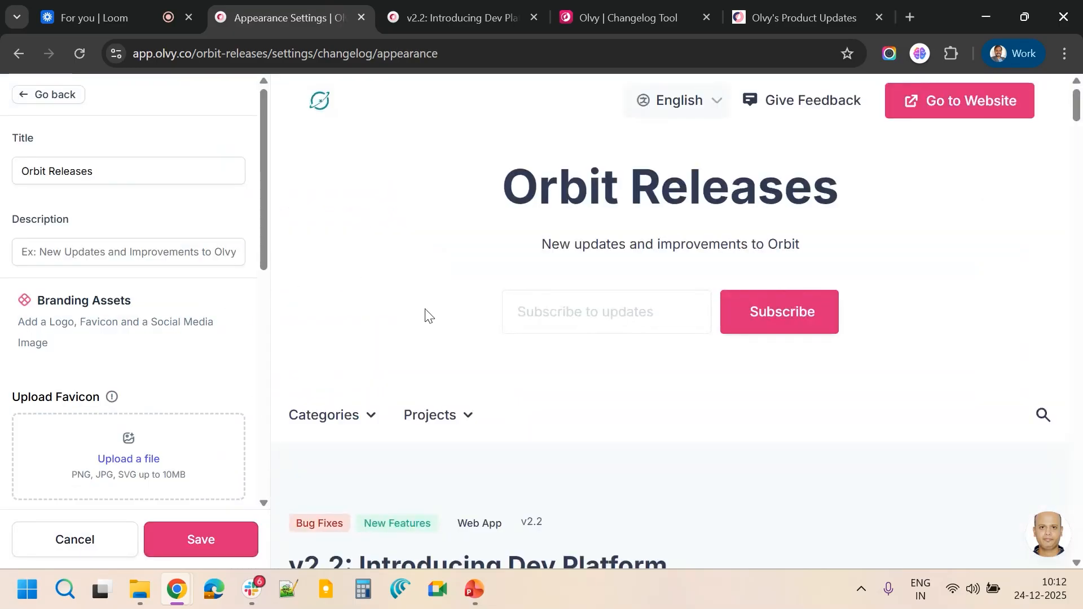
scroll(426, 310, down, 5)
scroll(426, 310, up, 4)
scroll(426, 309, up, 2)
scroll(149, 350, down, 3)
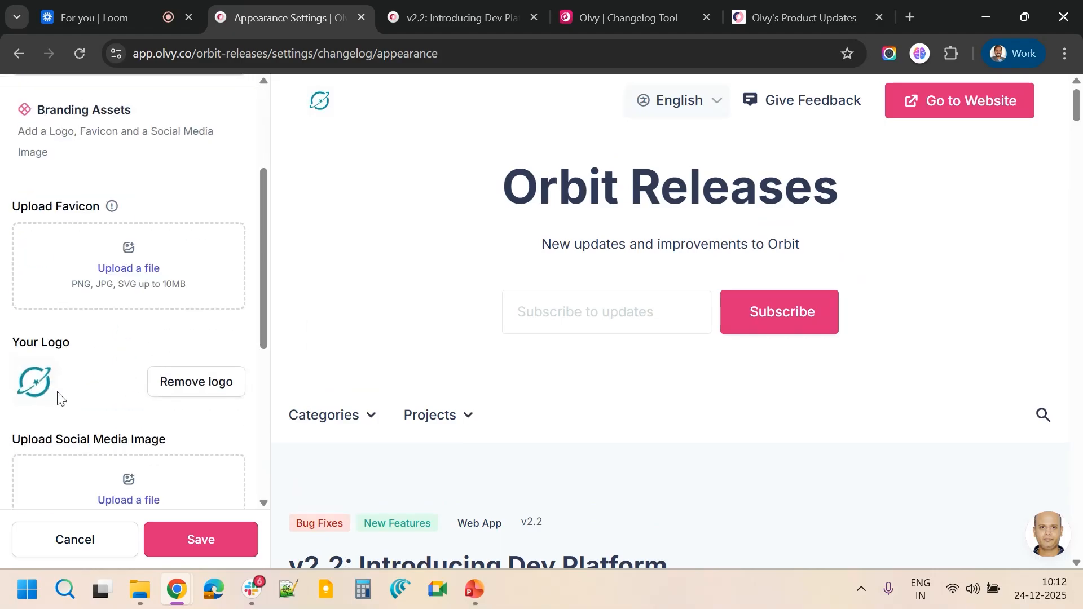
scroll(82, 411, down, 5)
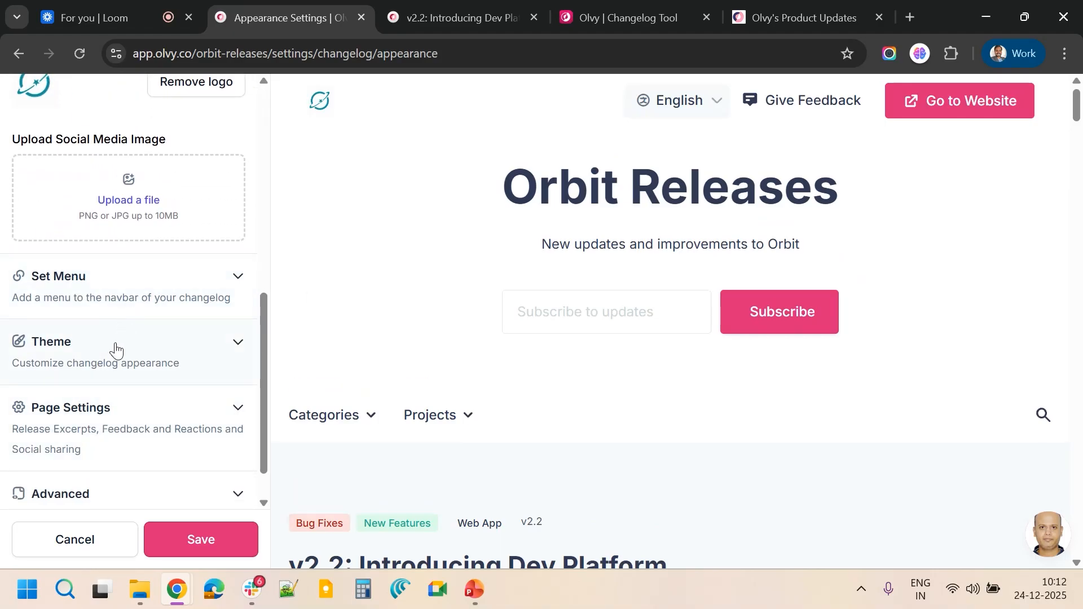
Change the theme's brand color to teal #35B7B8 under General Colors and save the appearance
click(113, 350)
scroll(138, 368, up, 4)
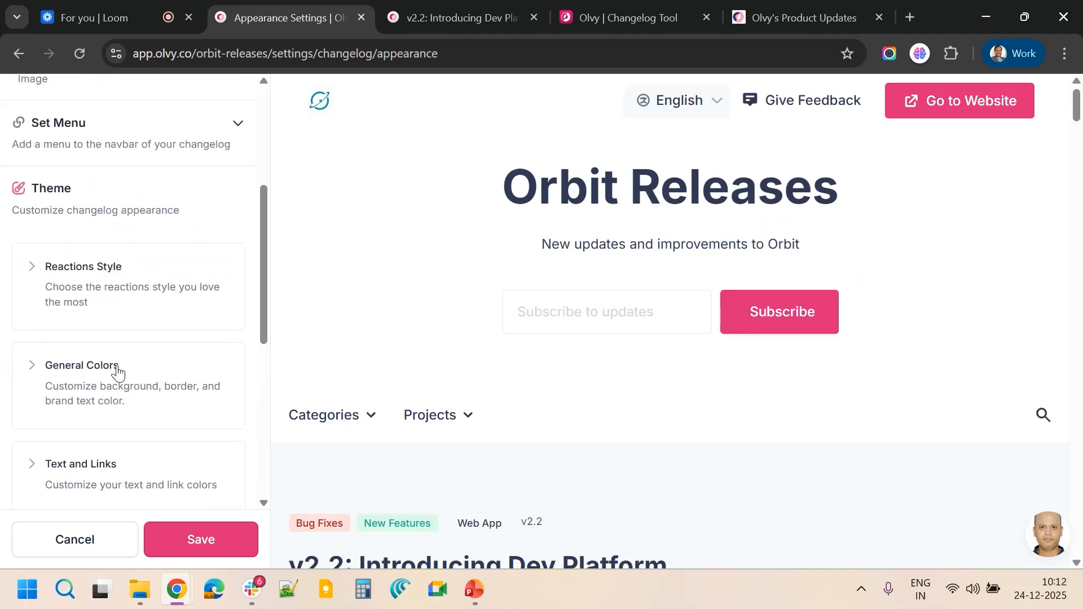
click(79, 374)
scroll(96, 378, down, 2)
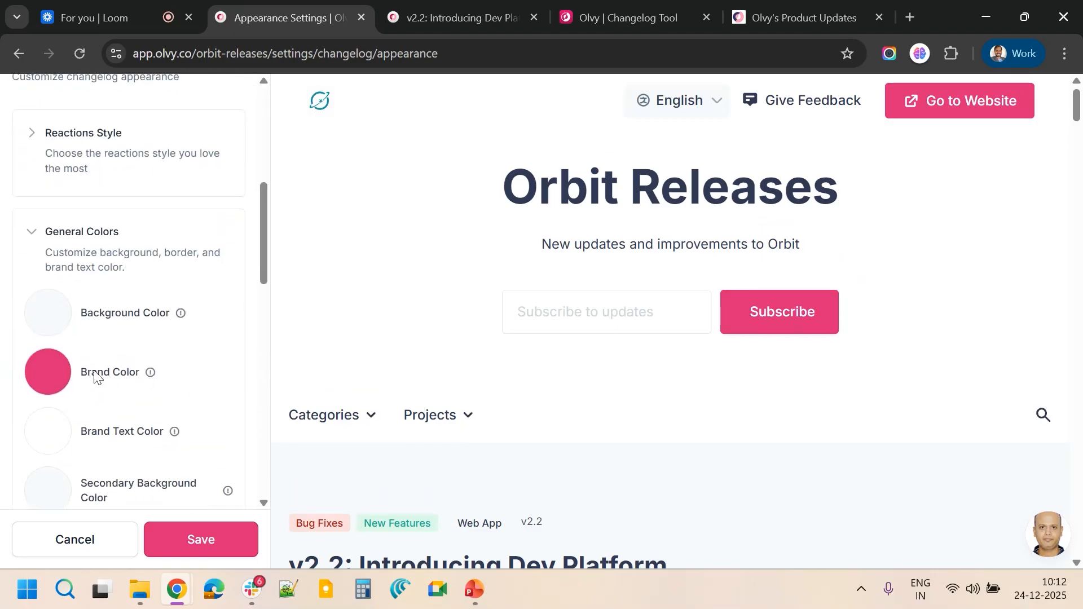
click(49, 376)
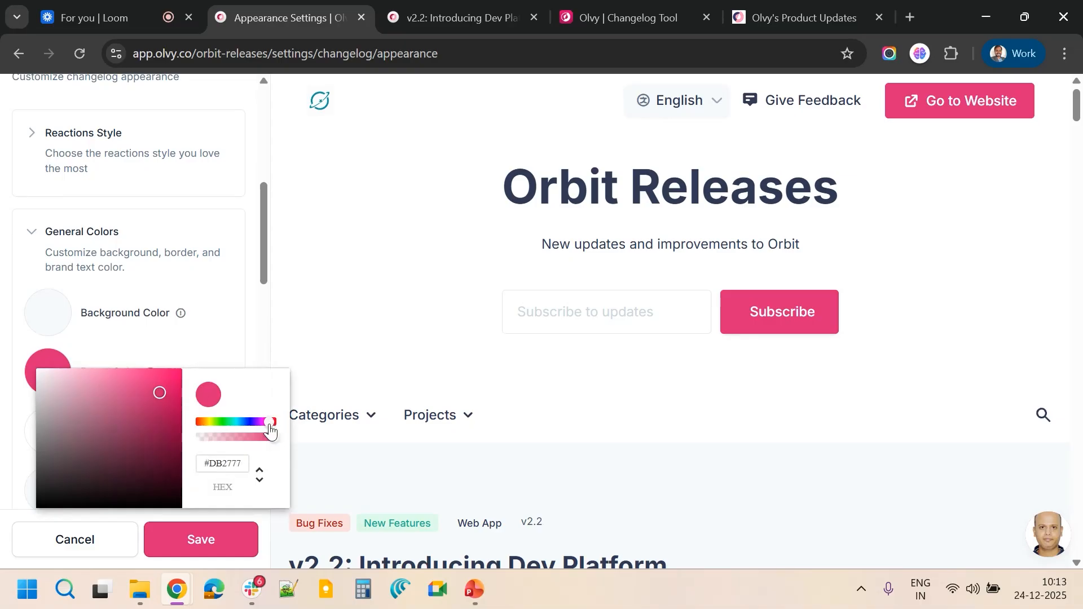
drag(270, 423, 237, 428)
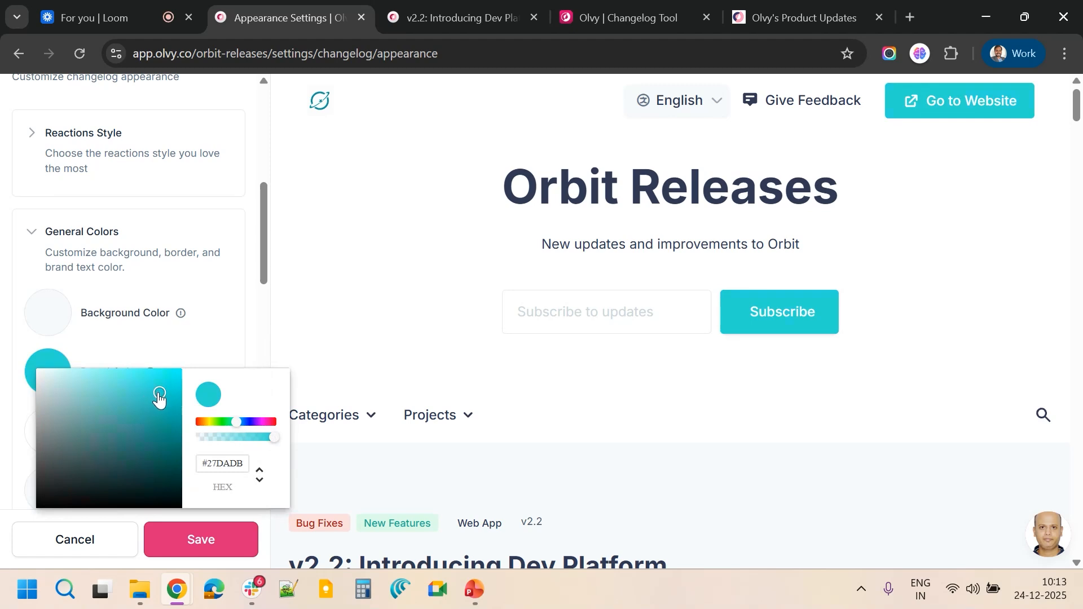
drag(157, 397, 142, 414)
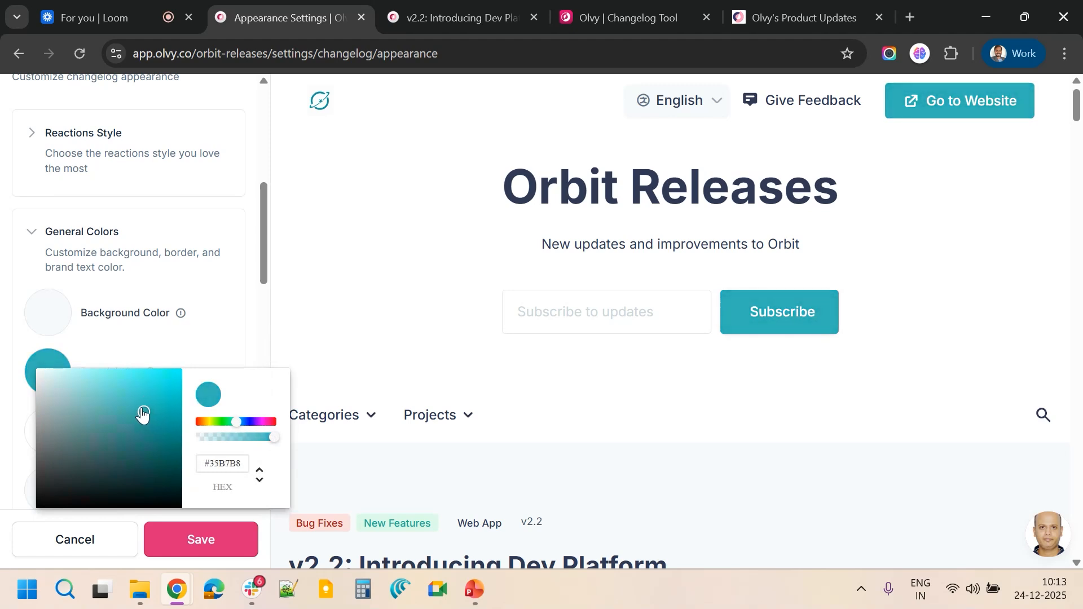
click(237, 329)
click(208, 539)
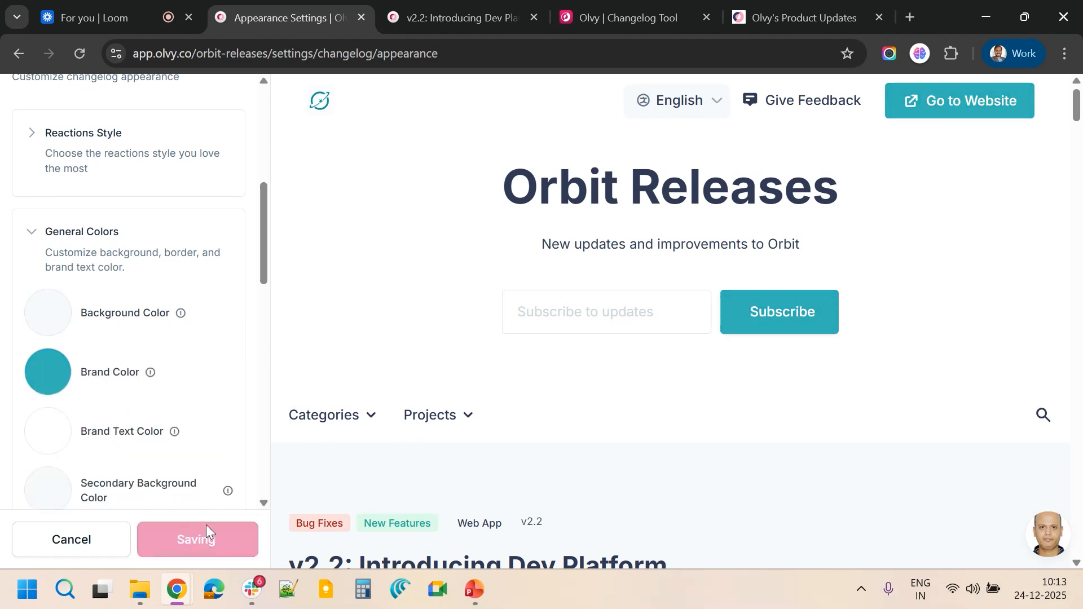
Reload the public changelog home page to check the new brand color, then return to the settings tab
click(468, 7)
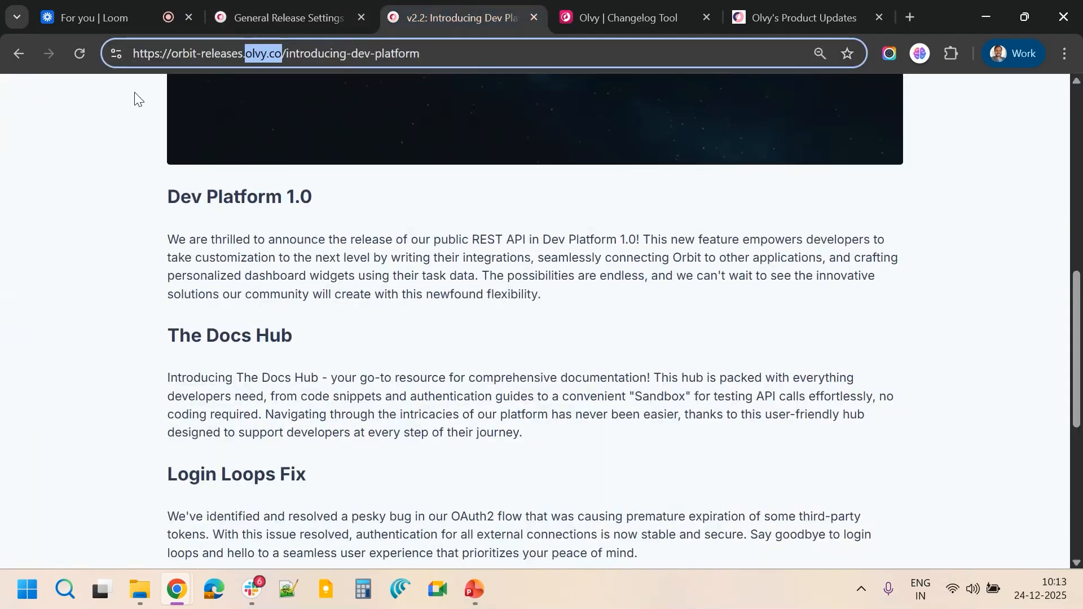
scroll(277, 299, up, 10)
click(208, 168)
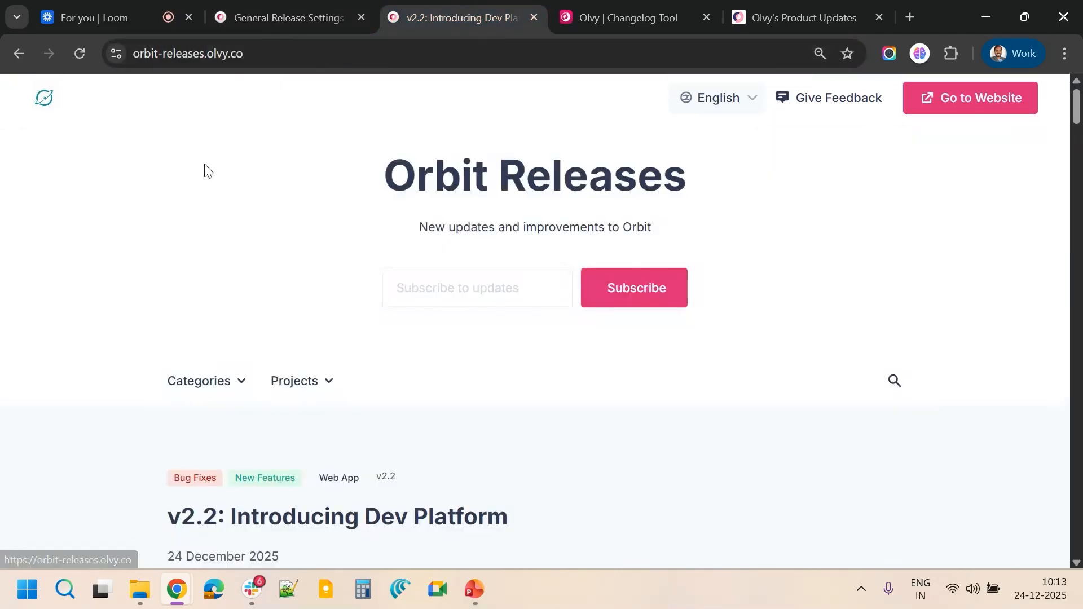
click(79, 54)
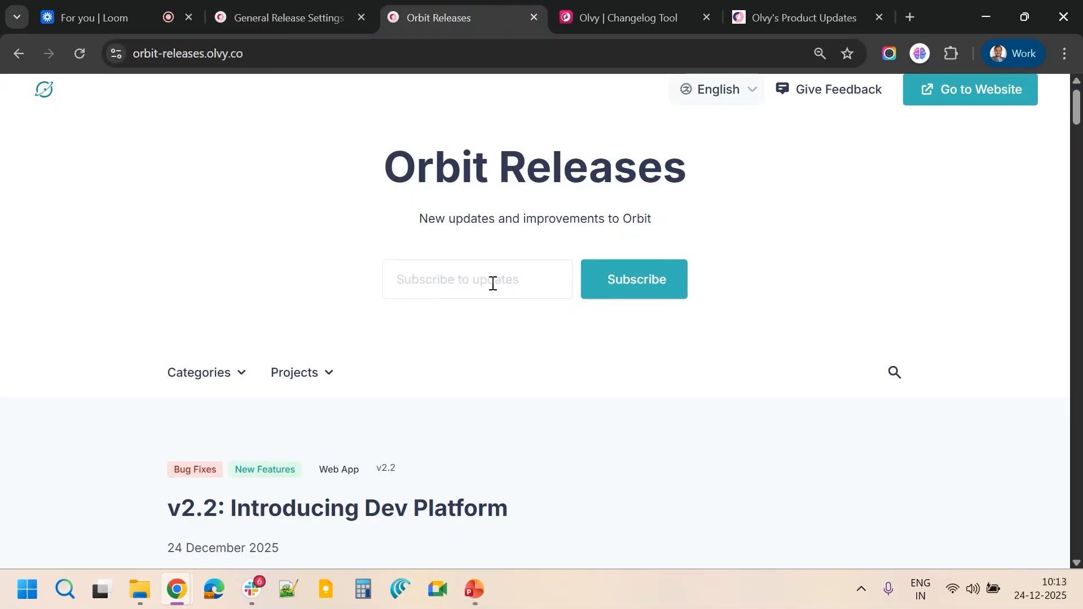
scroll(492, 283, down, 5)
scroll(492, 284, up, 6)
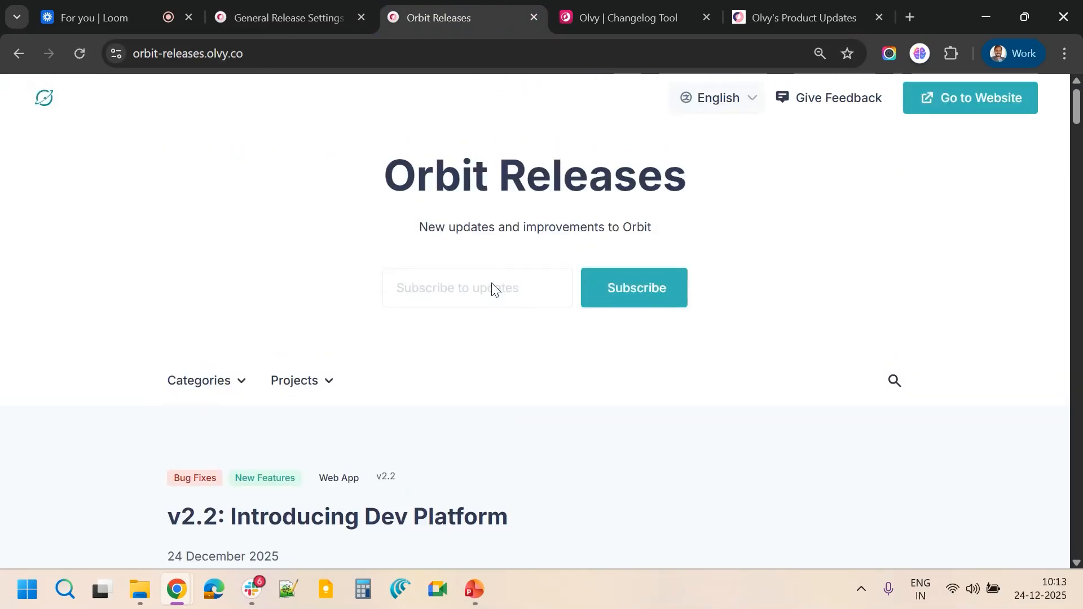
scroll(493, 285, down, 20)
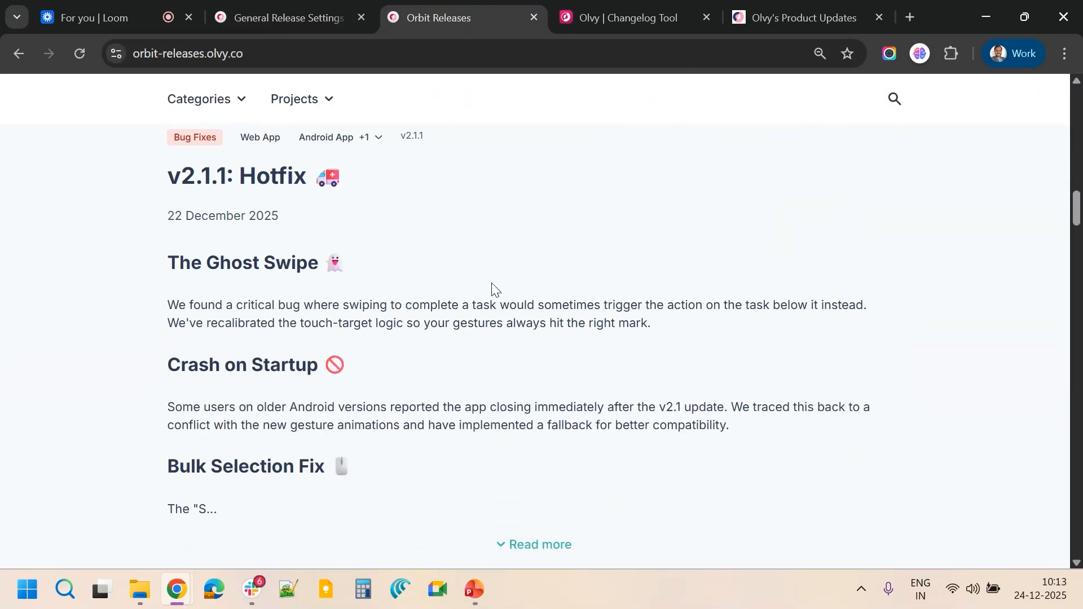
scroll(492, 287, down, 6)
scroll(449, 319, down, 9)
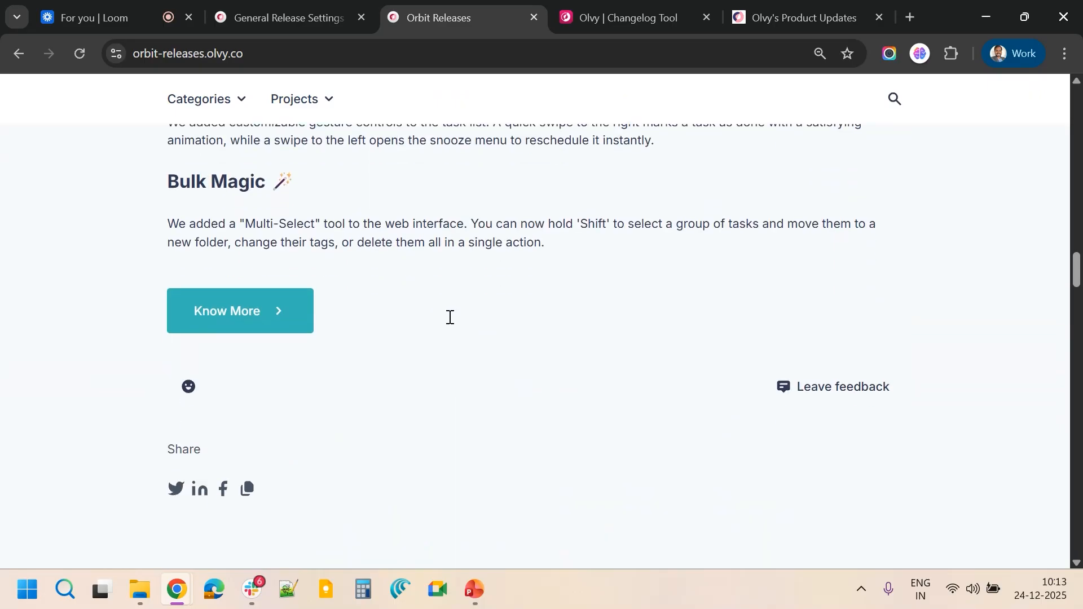
click(283, 9)
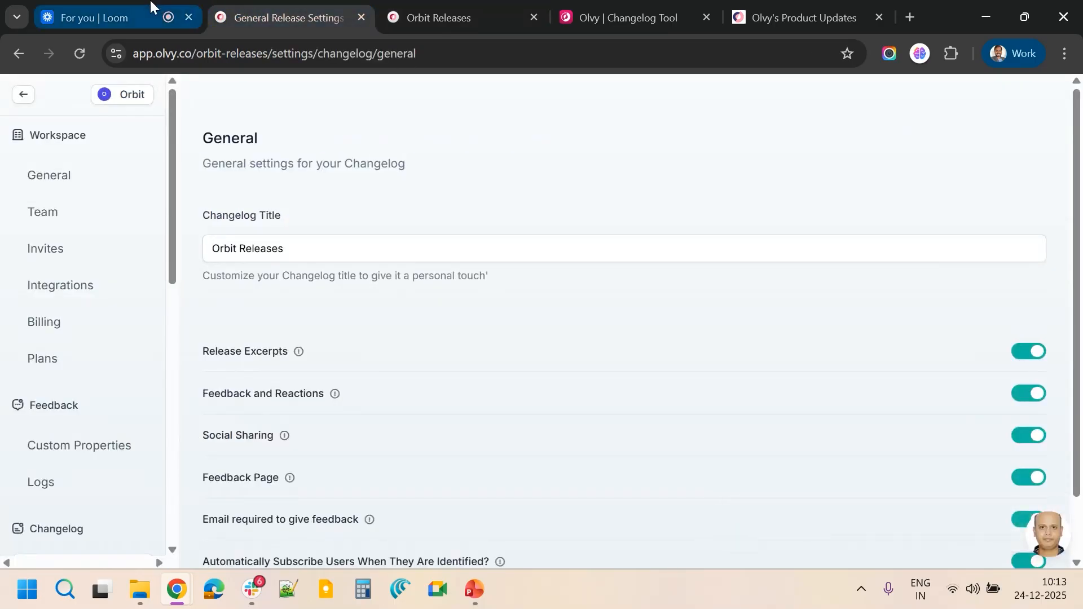
scroll(121, 412, down, 5)
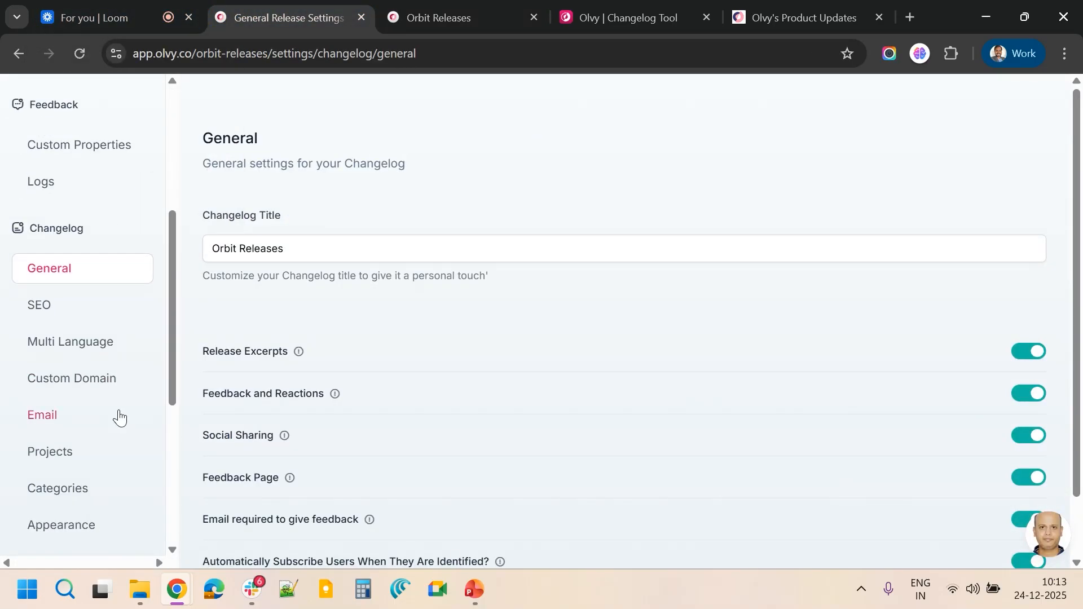
scroll(119, 417, down, 3)
scroll(118, 404, up, 1)
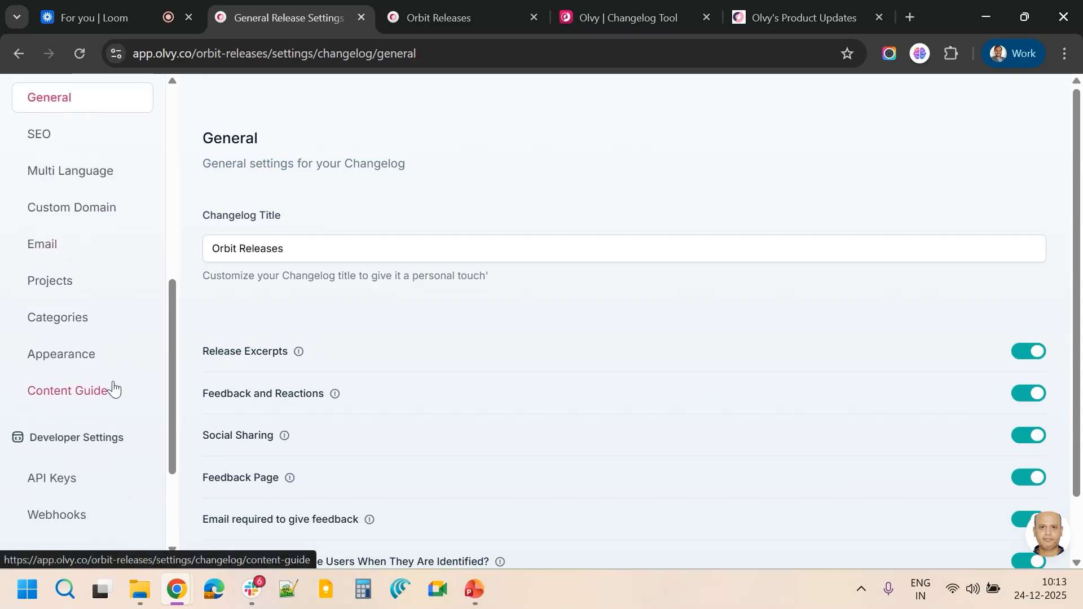
scroll(113, 388, up, 4)
scroll(111, 387, down, 4)
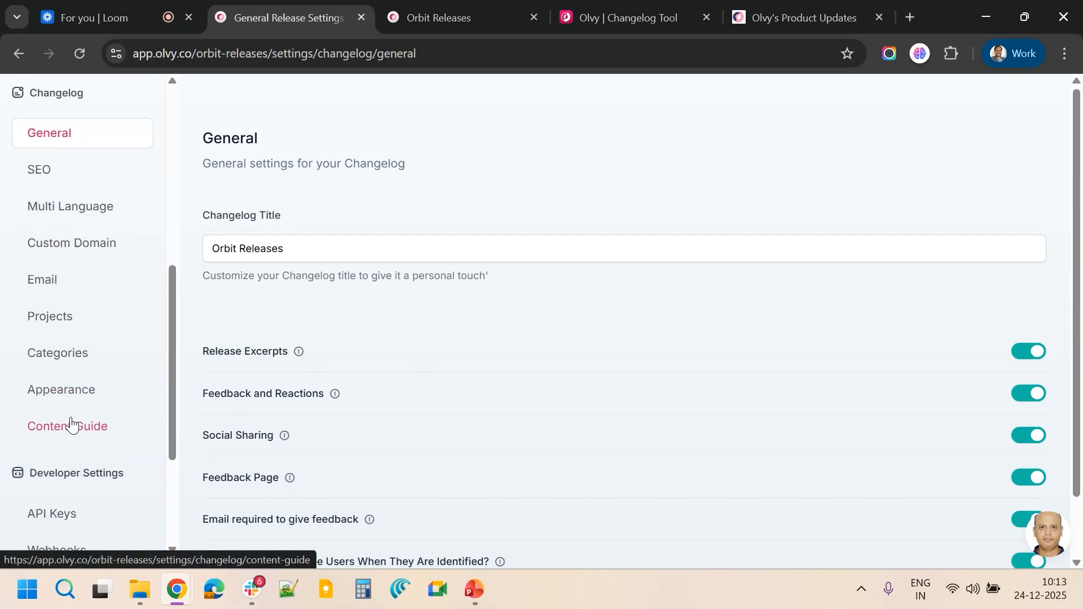
click(73, 395)
scroll(99, 412, down, 5)
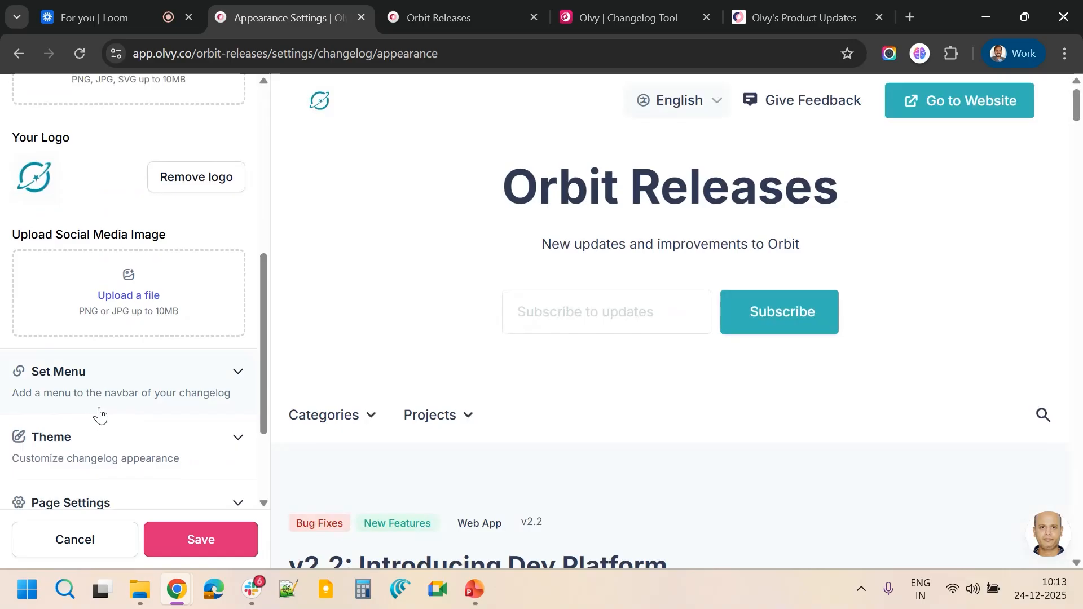
scroll(99, 414, down, 3)
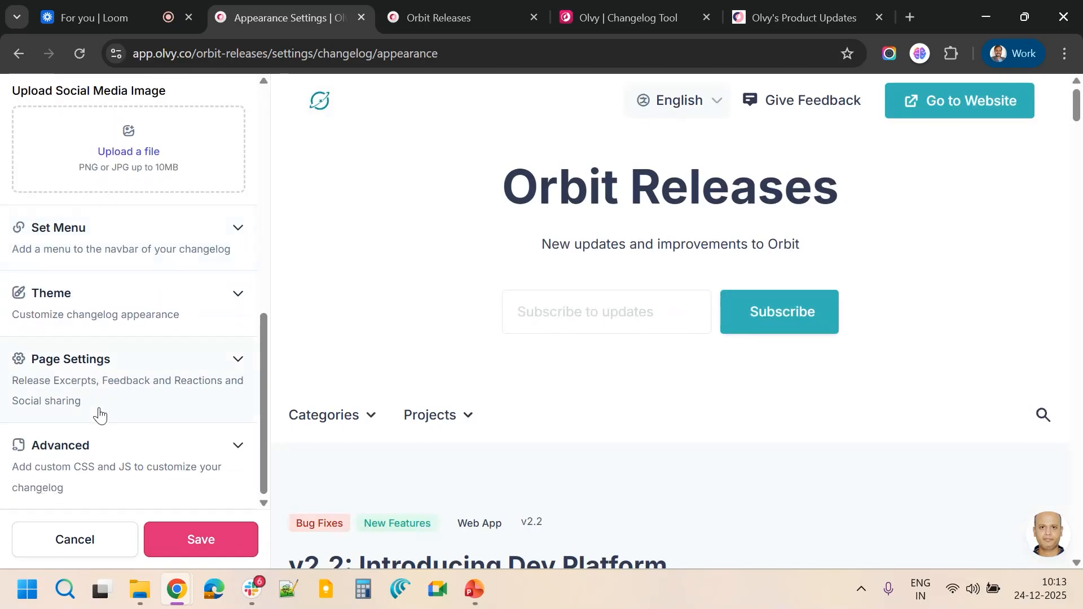
click(76, 540)
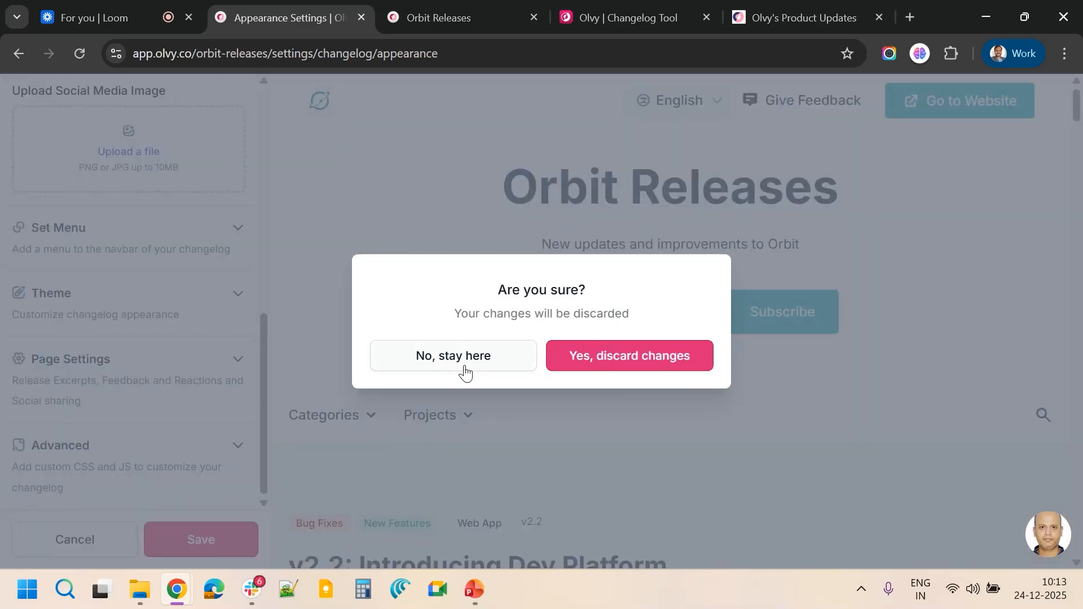
click(571, 357)
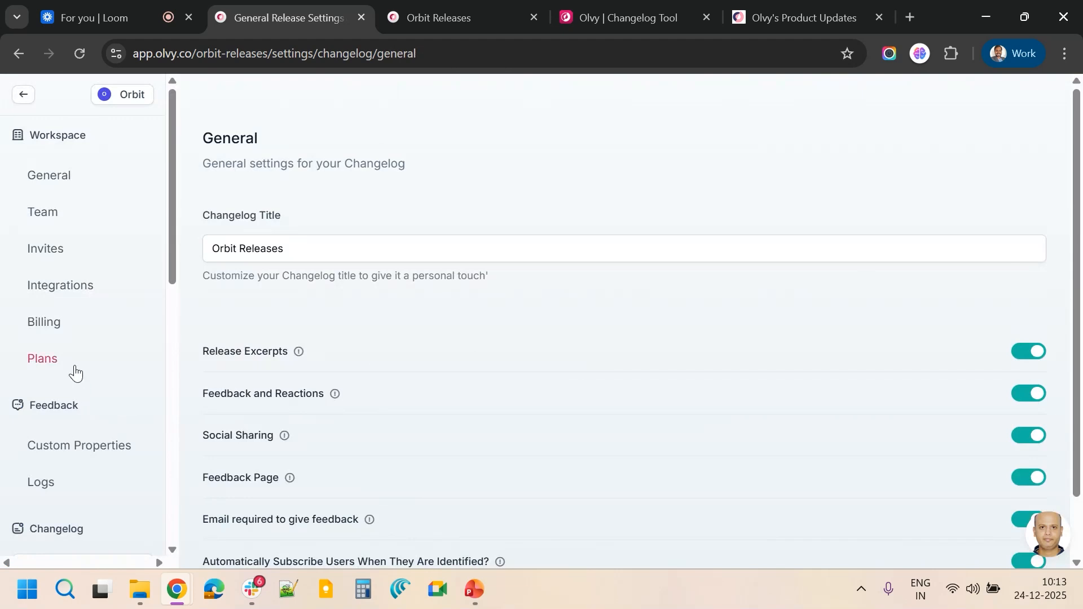
Open the changelog Content Guide settings and read through its tone, image, do's, don'ts and best-practice guidelines
scroll(77, 372, down, 6)
scroll(76, 372, down, 2)
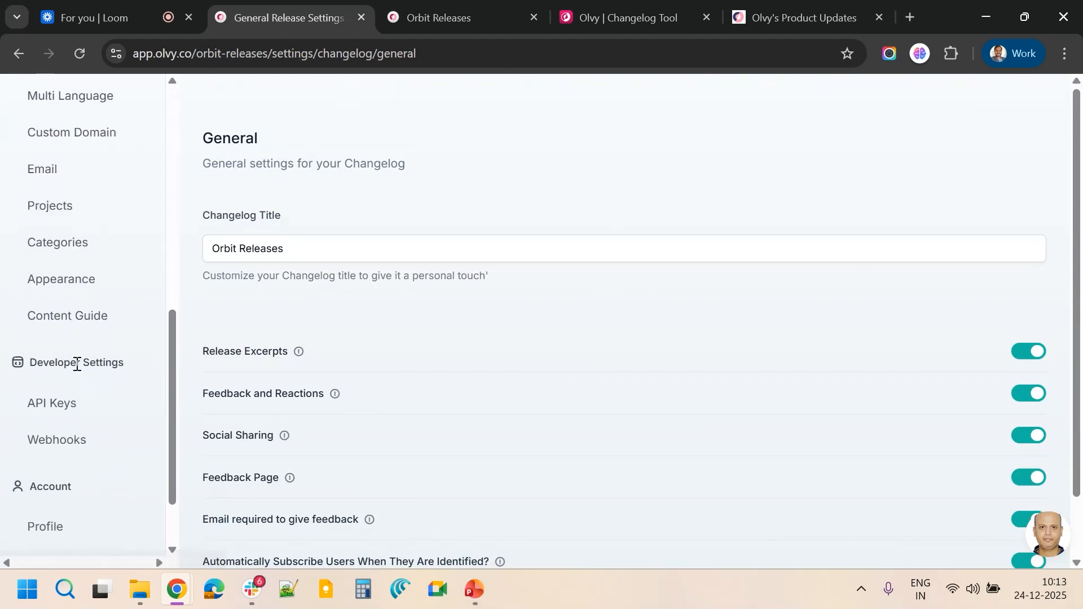
click(72, 320)
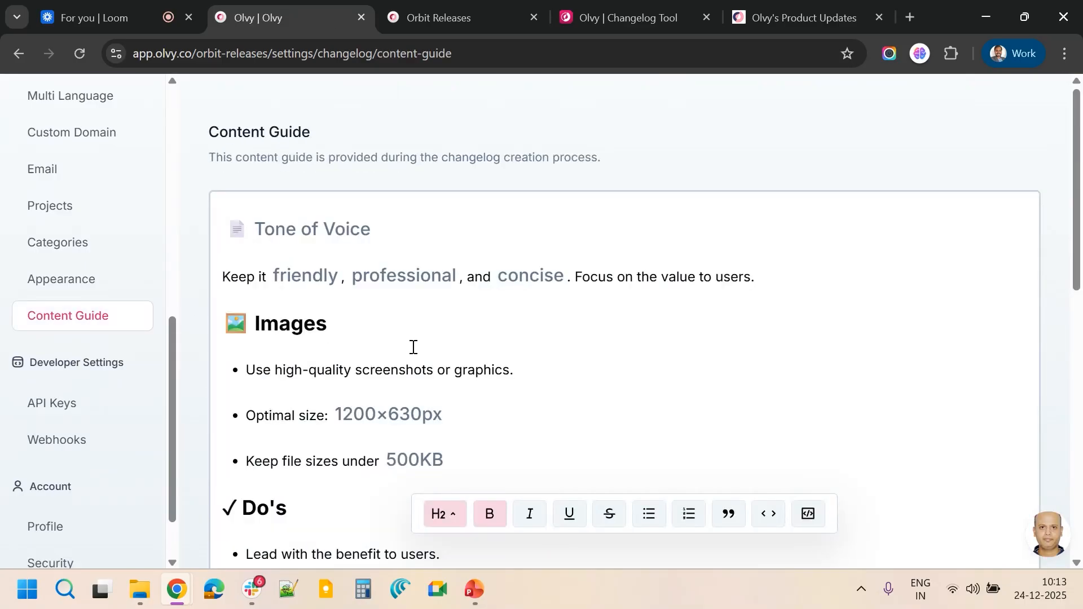
scroll(413, 347, down, 3)
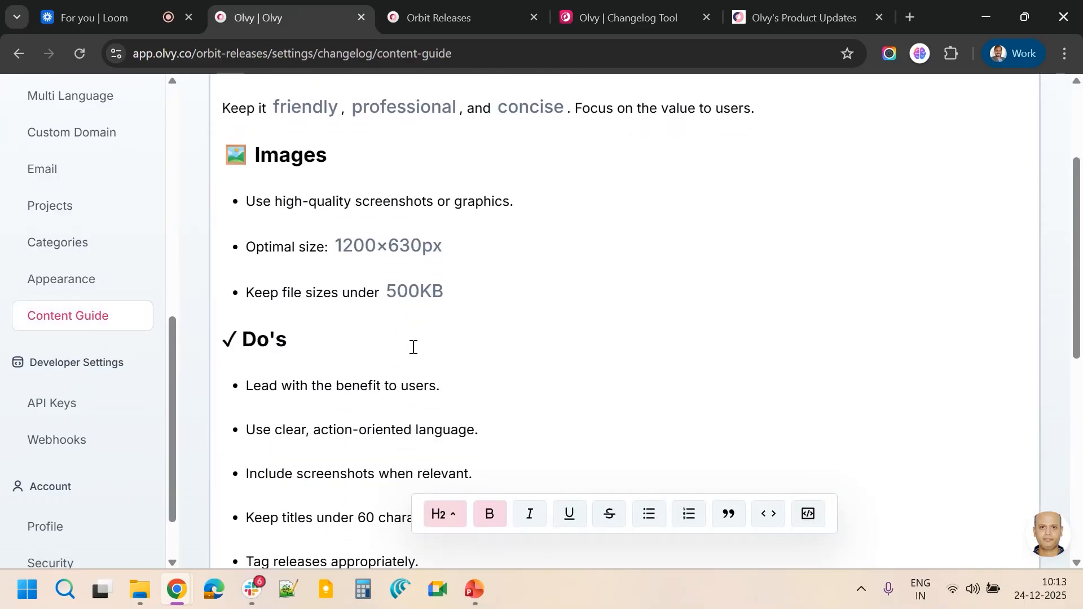
scroll(413, 347, down, 5)
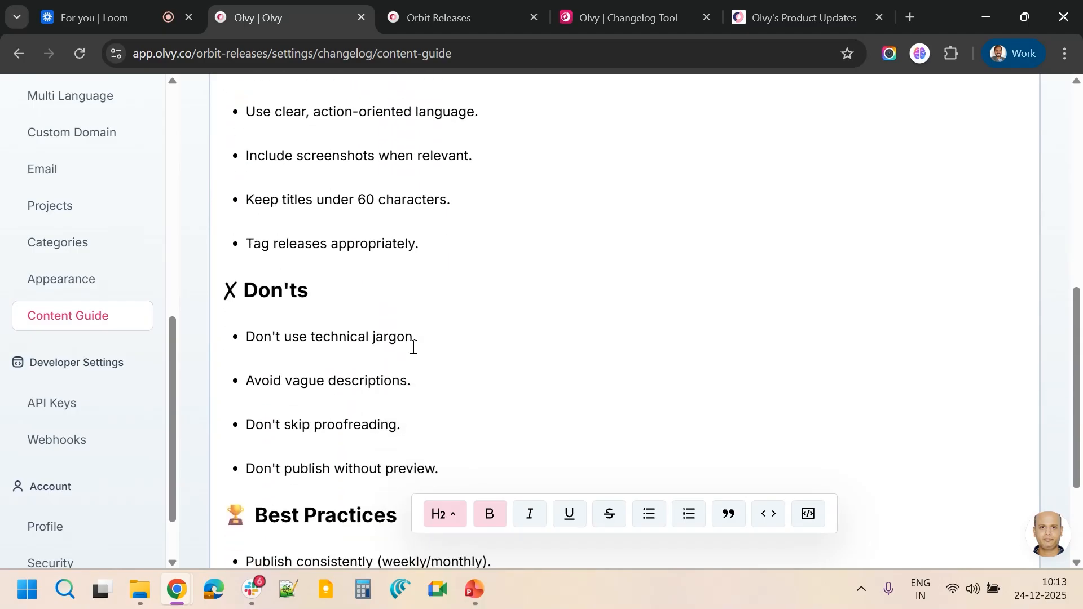
scroll(413, 347, down, 2)
scroll(413, 347, up, 7)
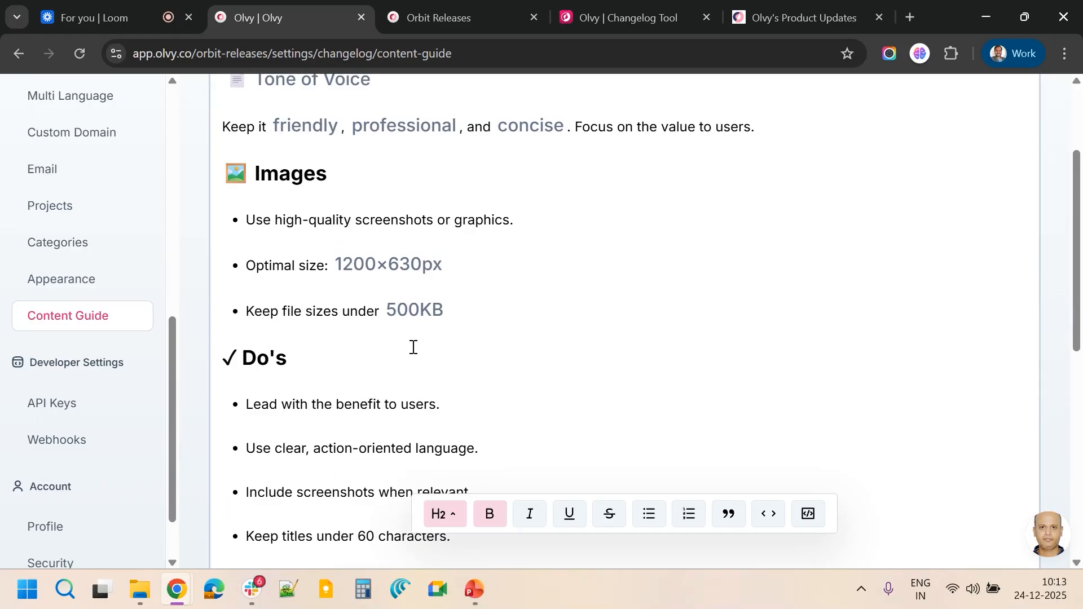
scroll(413, 347, down, 8)
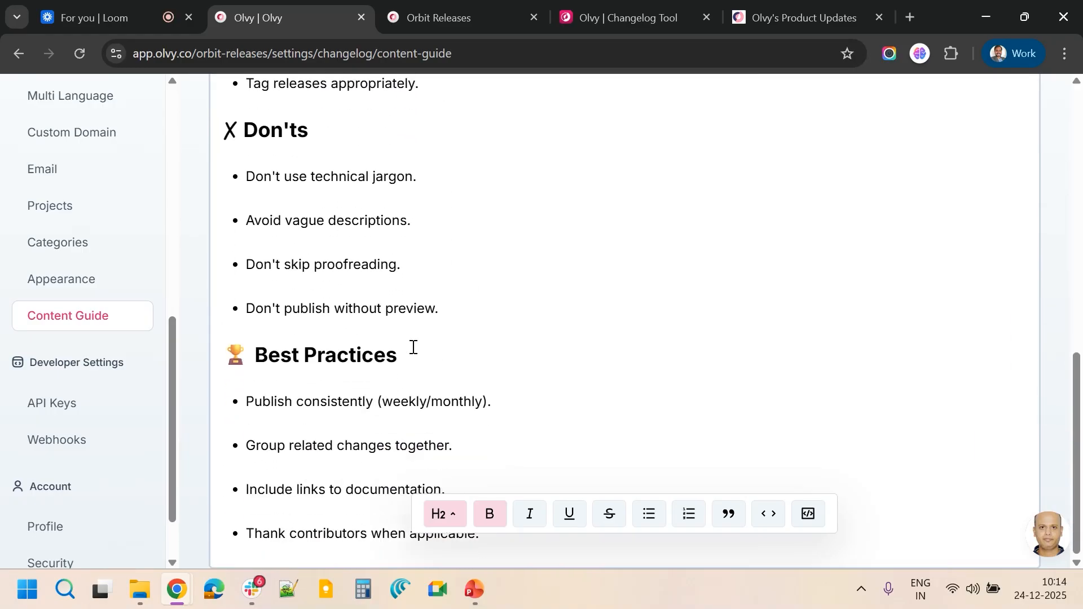
scroll(413, 347, up, 10)
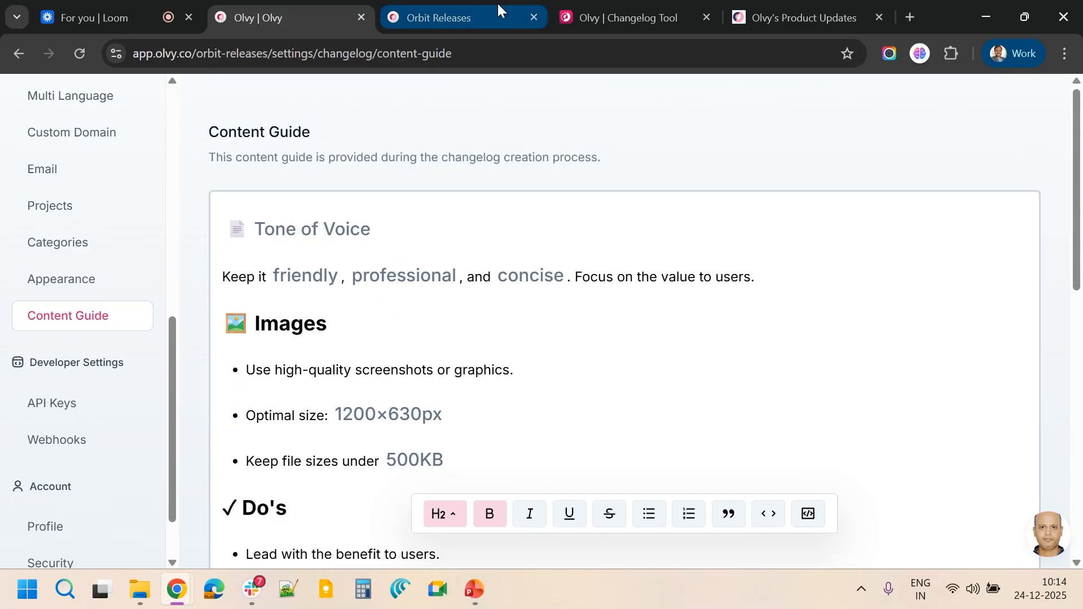
scroll(105, 323, up, 1)
scroll(105, 323, up, 4)
scroll(70, 322, down, 4)
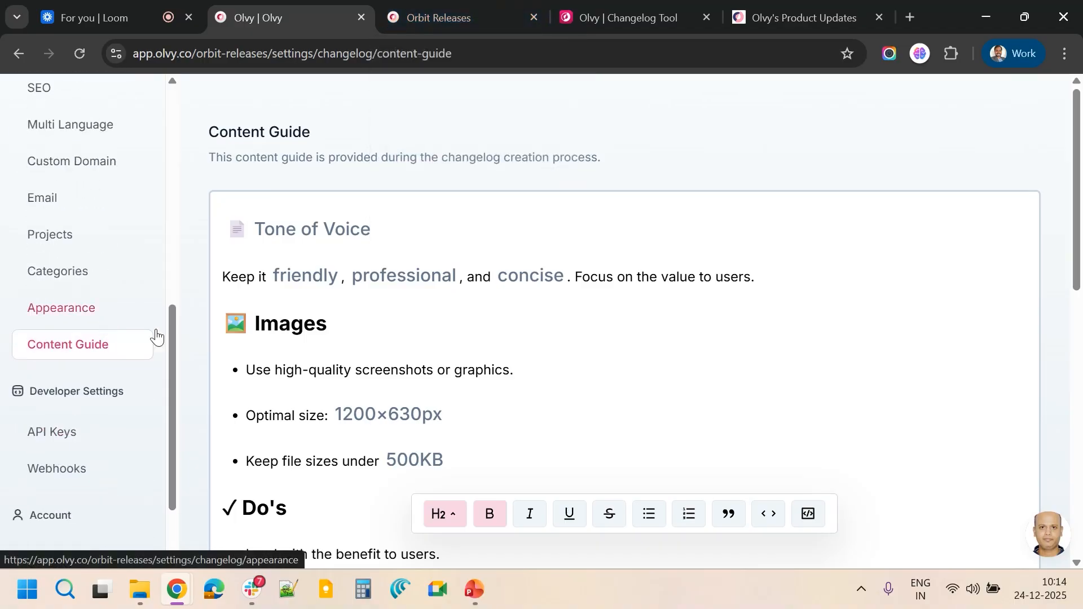
scroll(72, 387, up, 10)
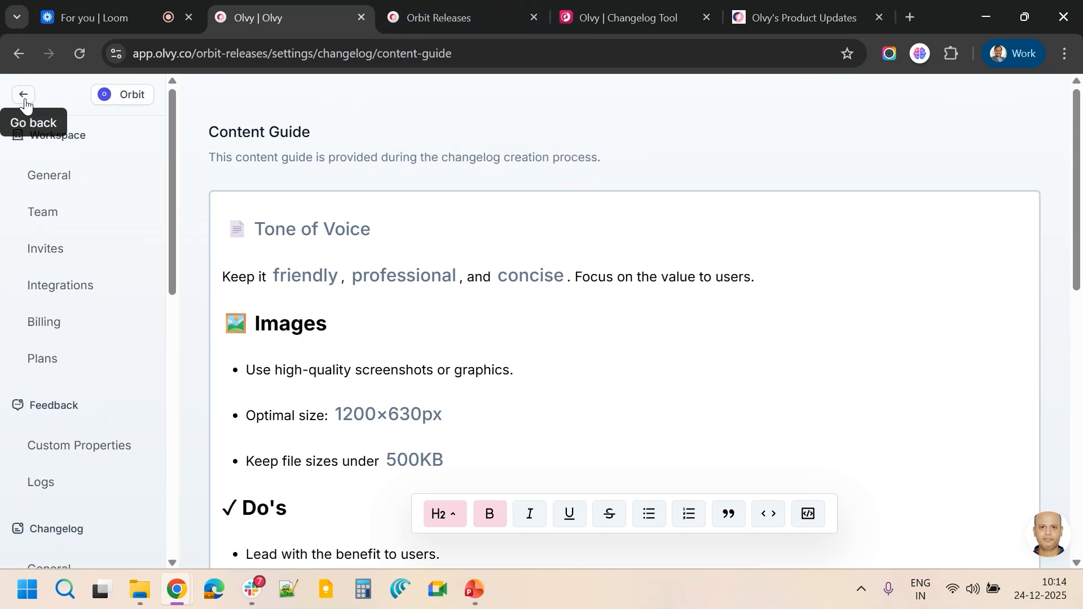
Switch to PowerPoint, present the 'Make every release count' slide, then end the slideshow and minimize the presentation
click(476, 597)
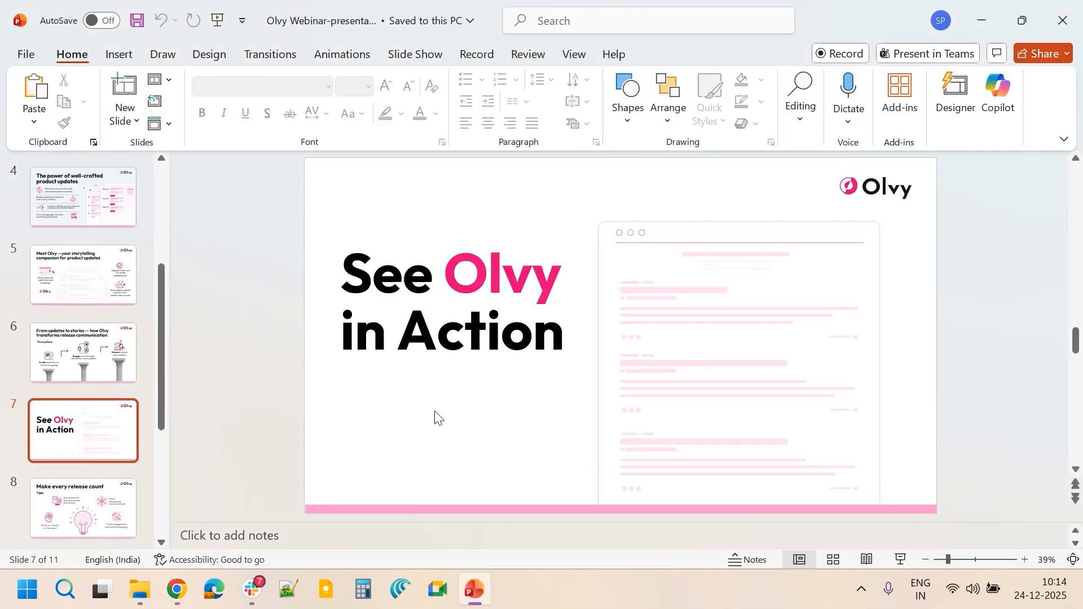
click(902, 559)
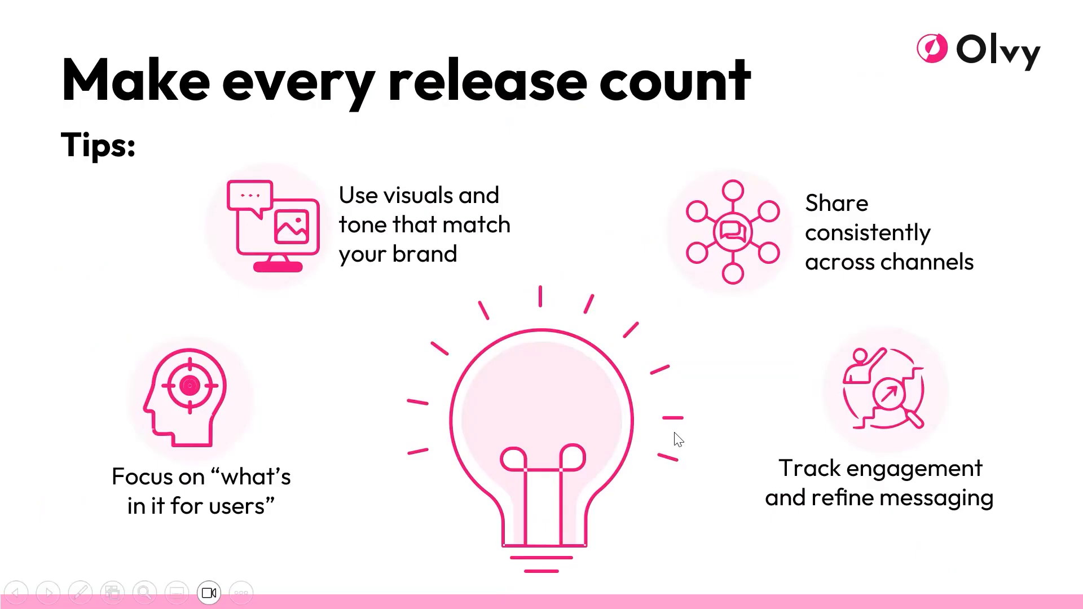
click(675, 434)
key(Left)
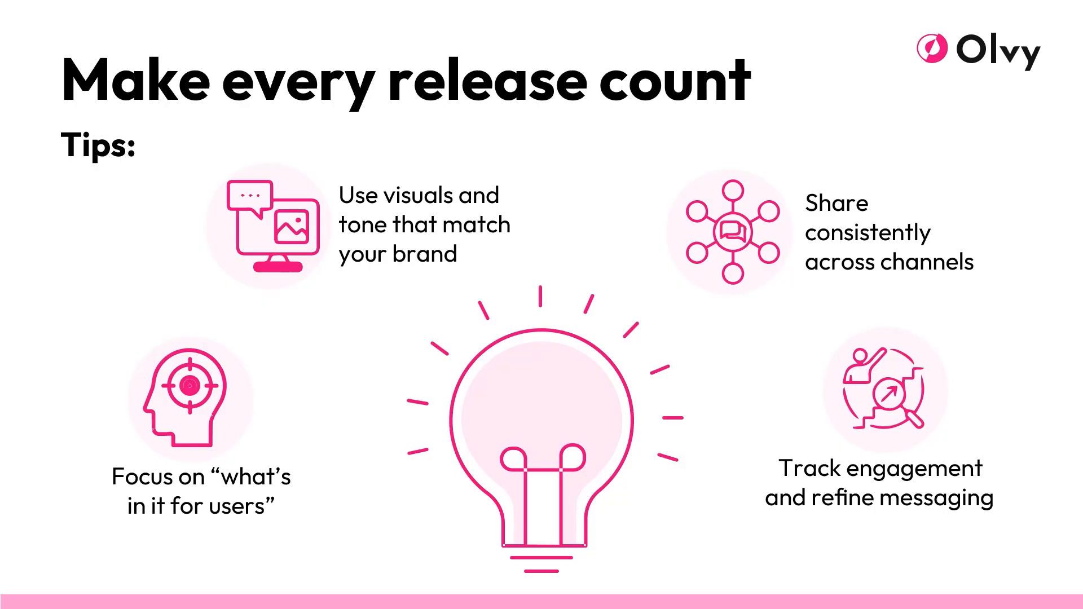
key(Escape)
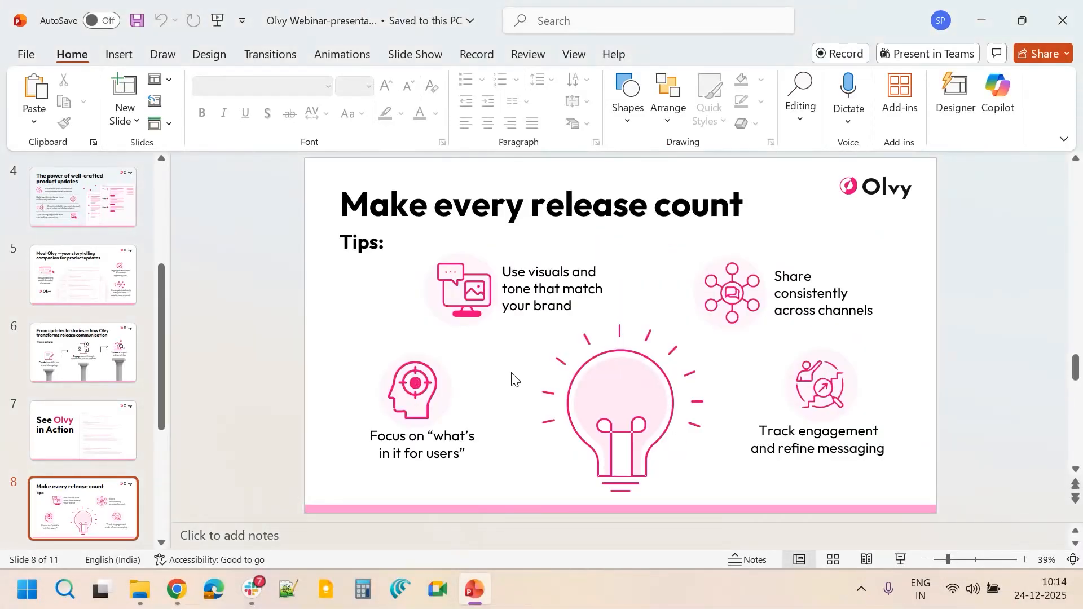
click(982, 25)
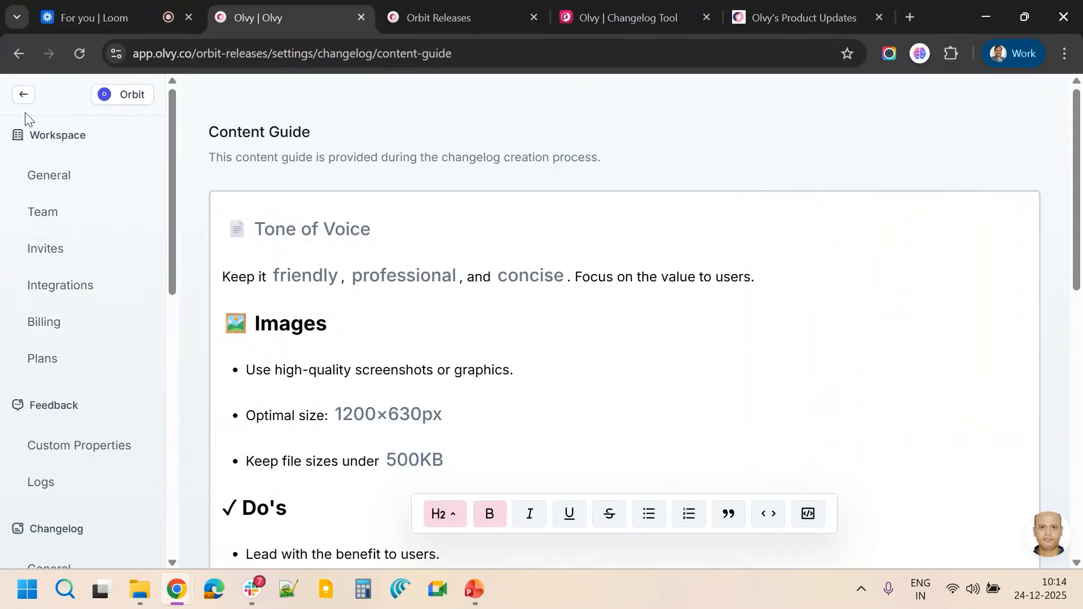
Return to the Olvy dashboard and review the Changelog analytics for page views, visitors, subscribers and reactions
click(24, 96)
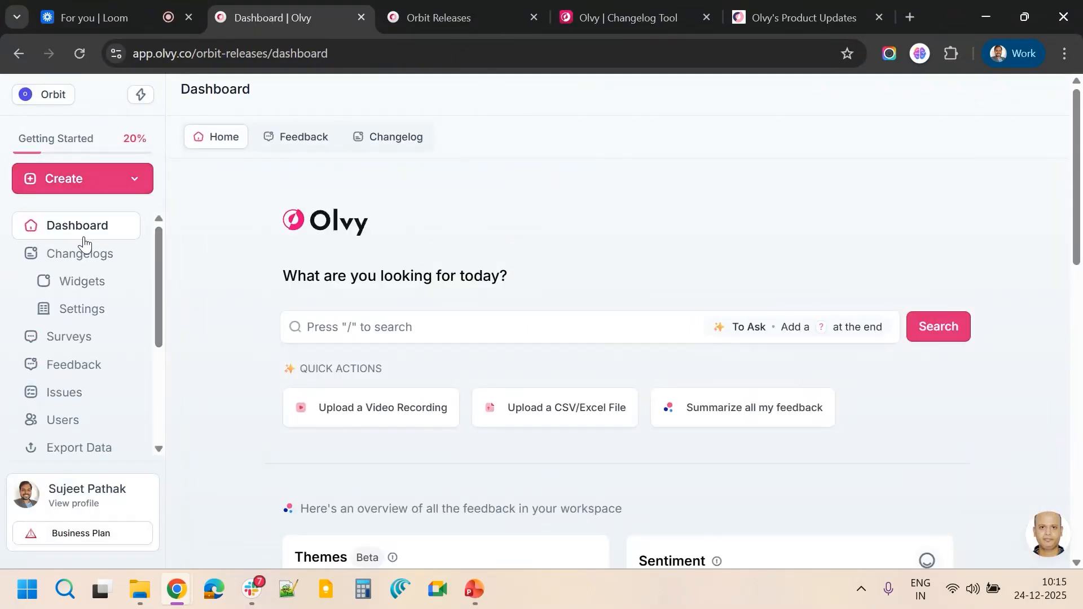
click(388, 140)
scroll(484, 338, down, 3)
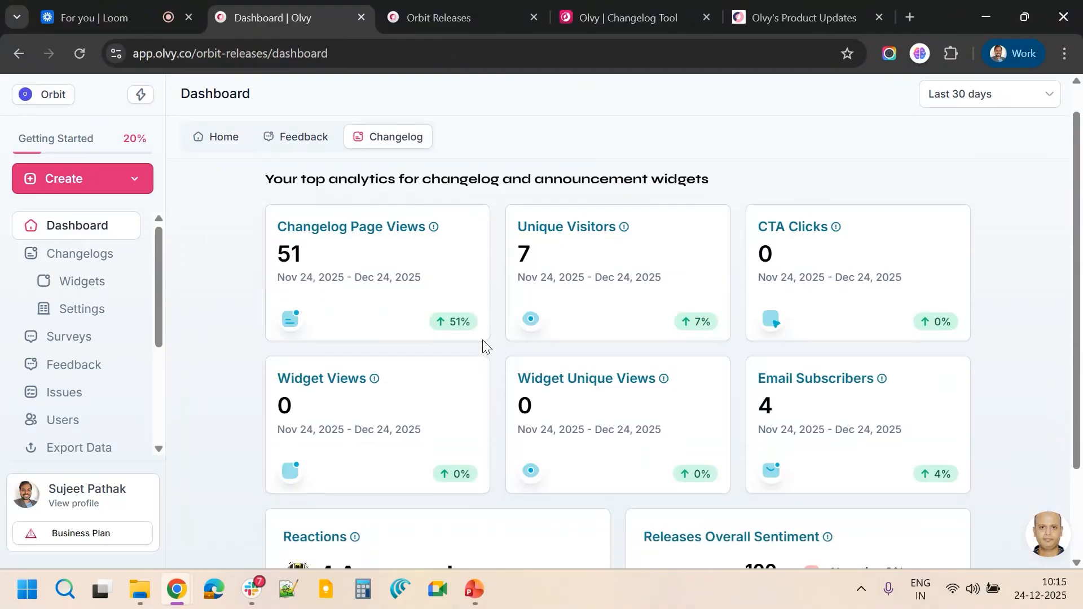
scroll(484, 346, up, 3)
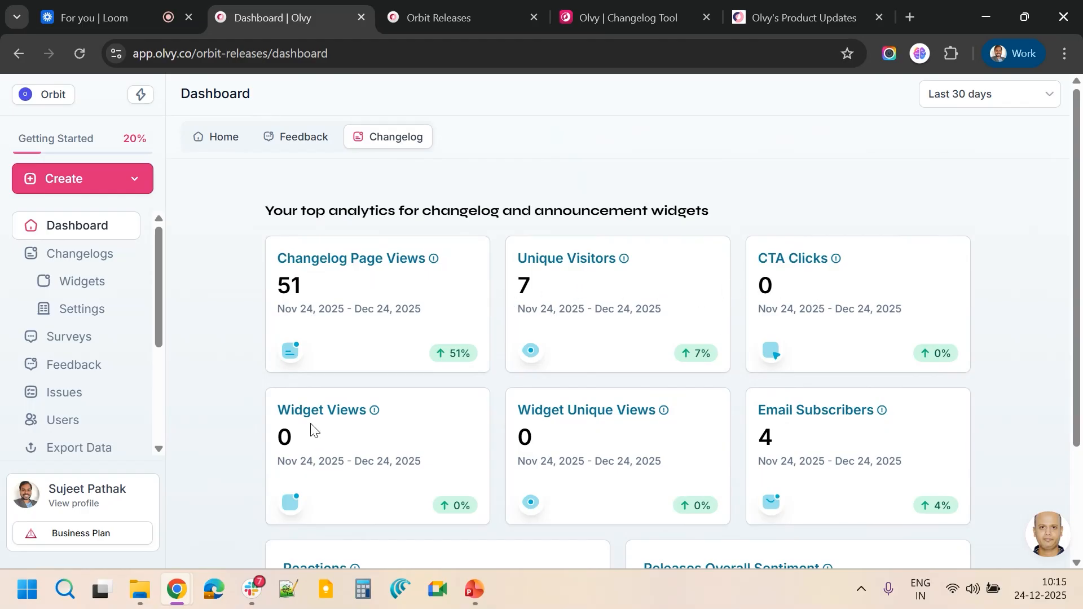
scroll(396, 431, down, 2)
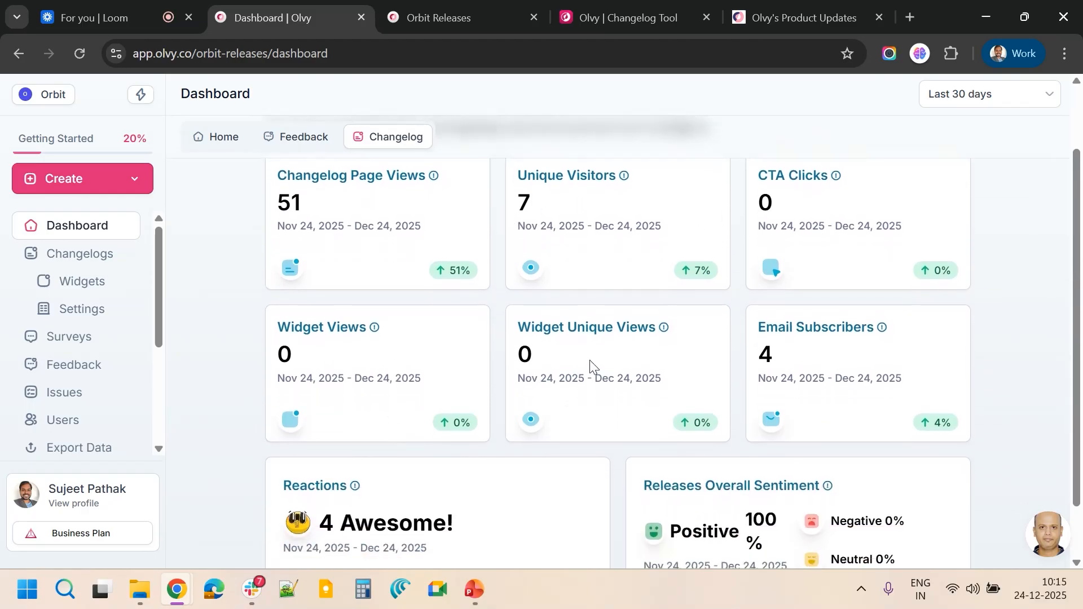
scroll(797, 363, down, 1)
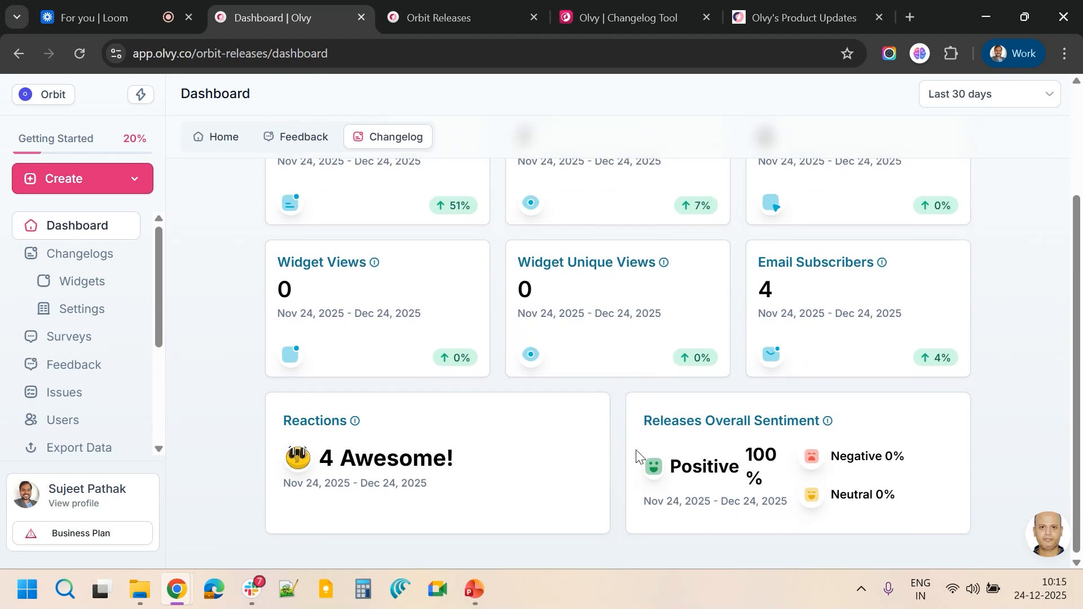
scroll(824, 251, up, 2)
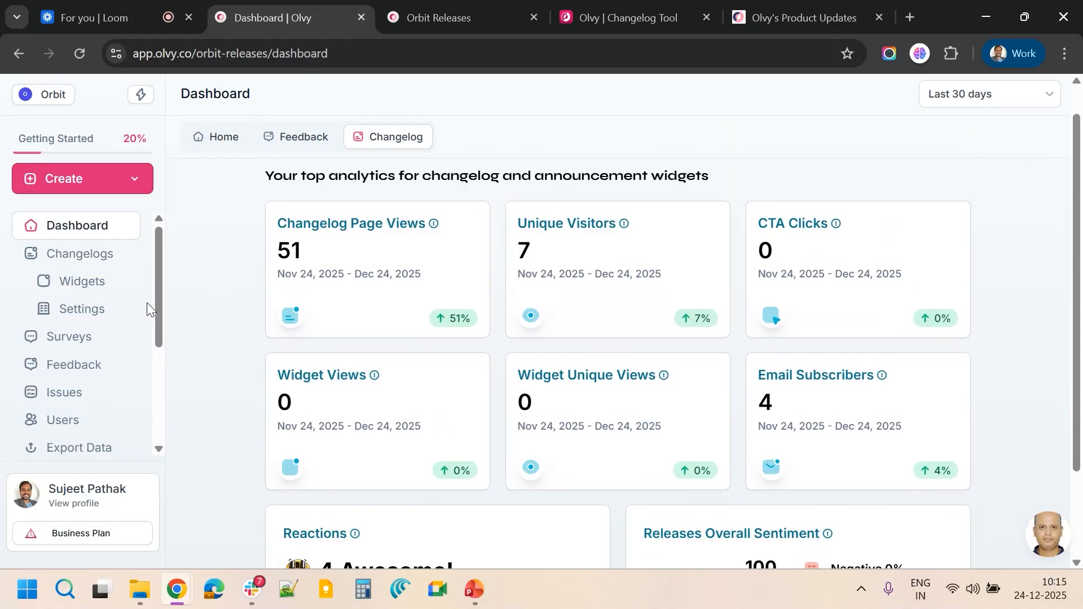
Switch back to PowerPoint, start the slideshow and advance to the 'Take your releases from shipped to celebrated' slide
click(477, 597)
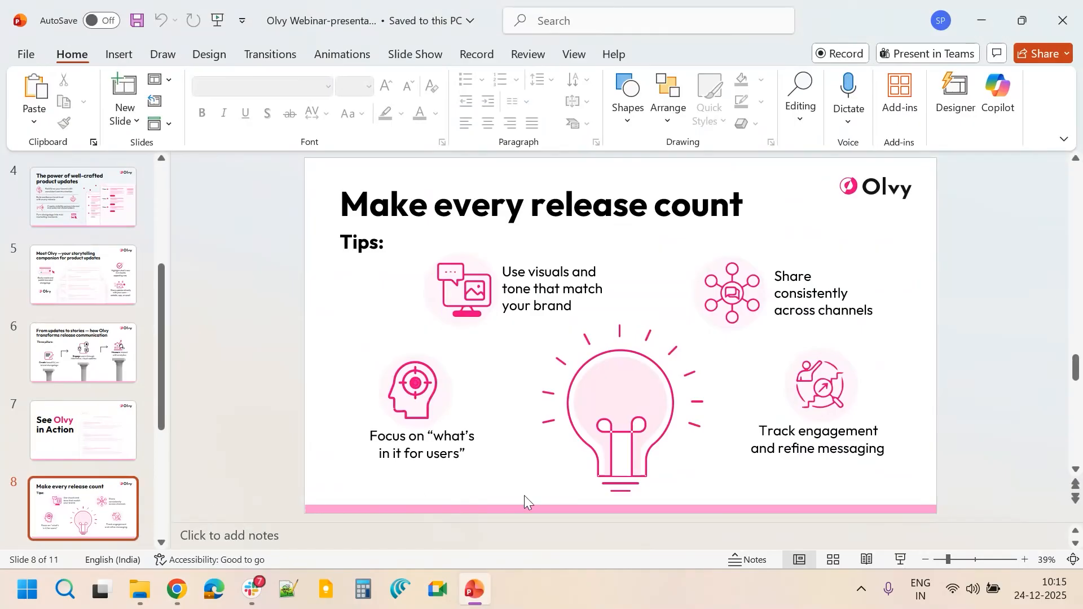
click(901, 560)
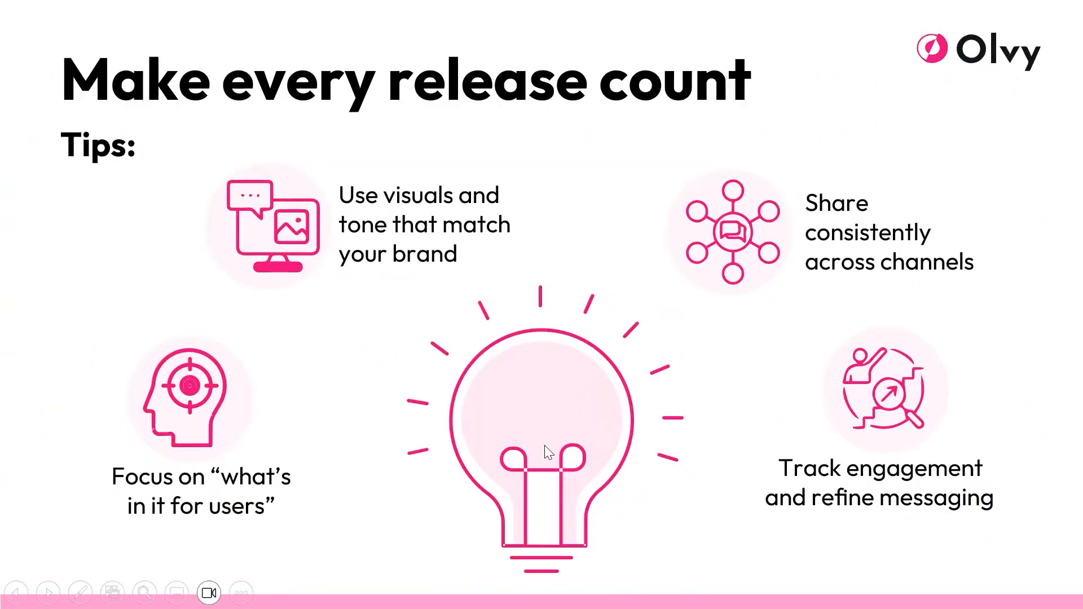
click(544, 446)
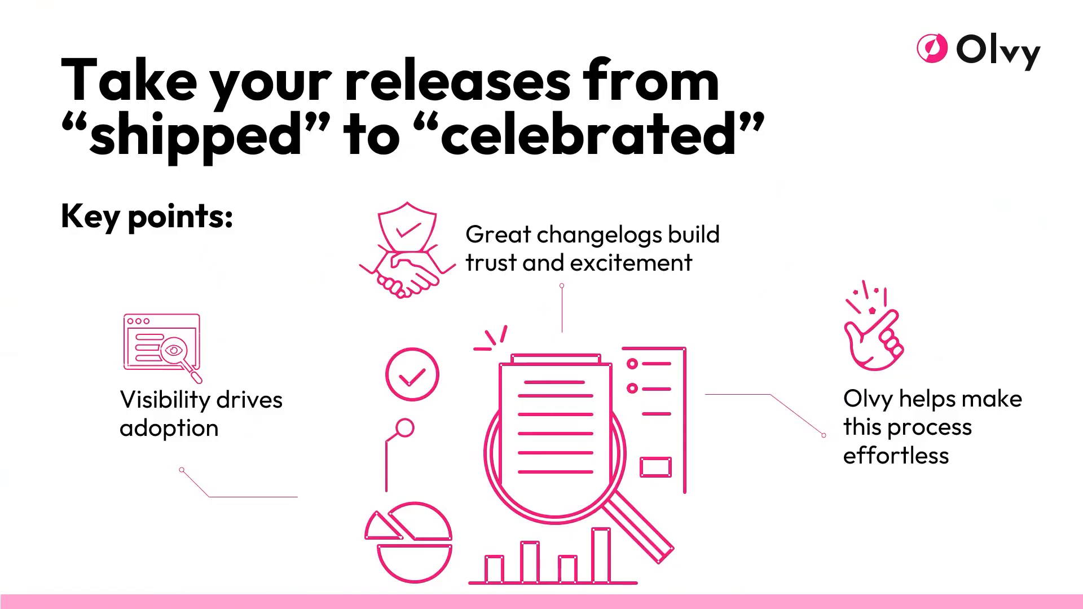